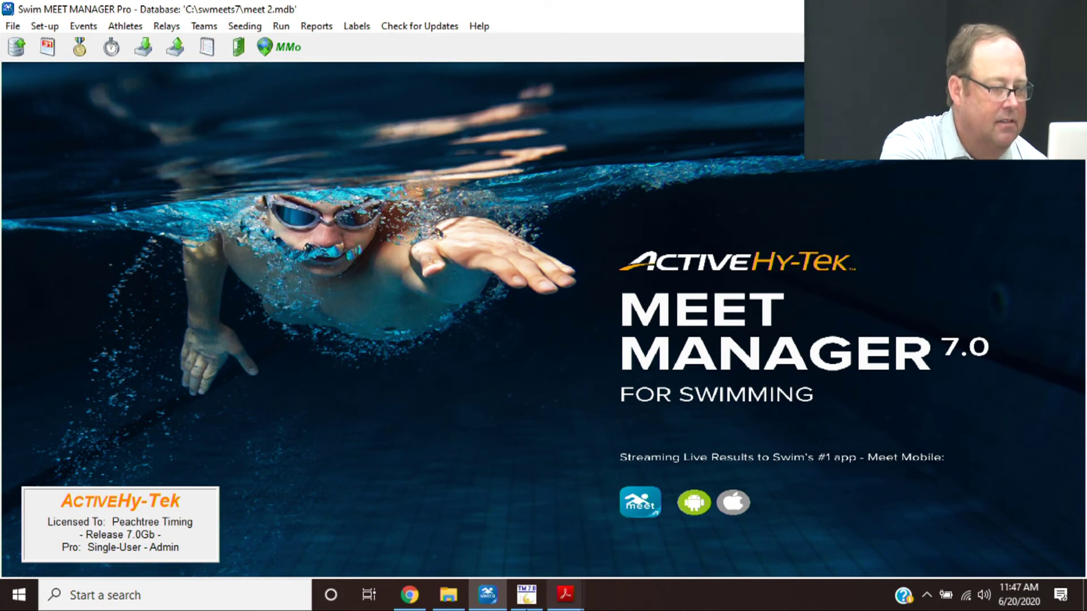
- Bring the Hy Tek Training PDF forward and scroll to its Meet Setup section on page 7
mouse_move(556, 601)
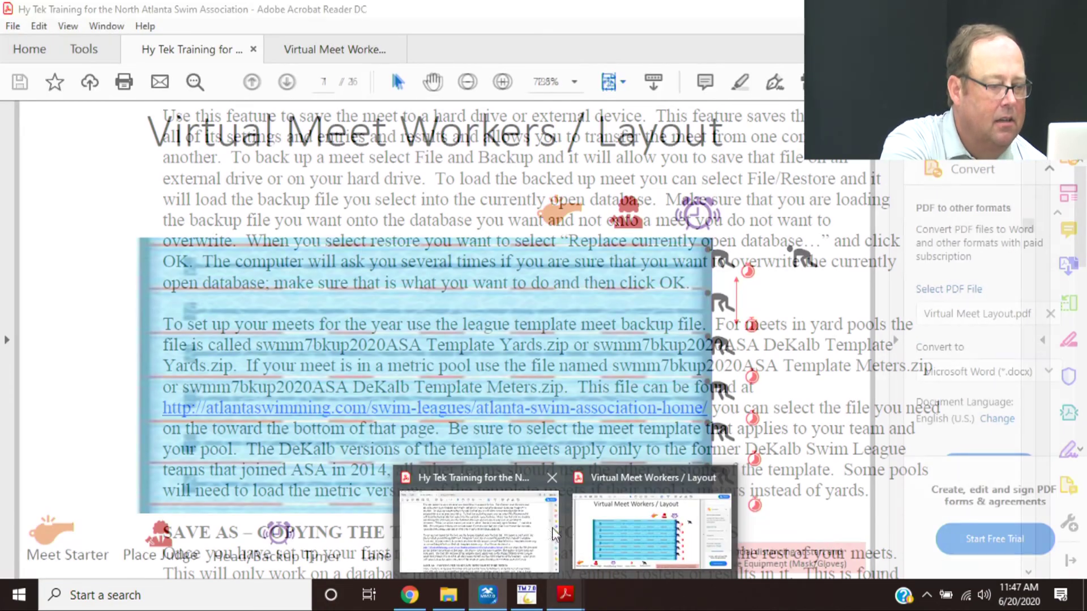
click(518, 507)
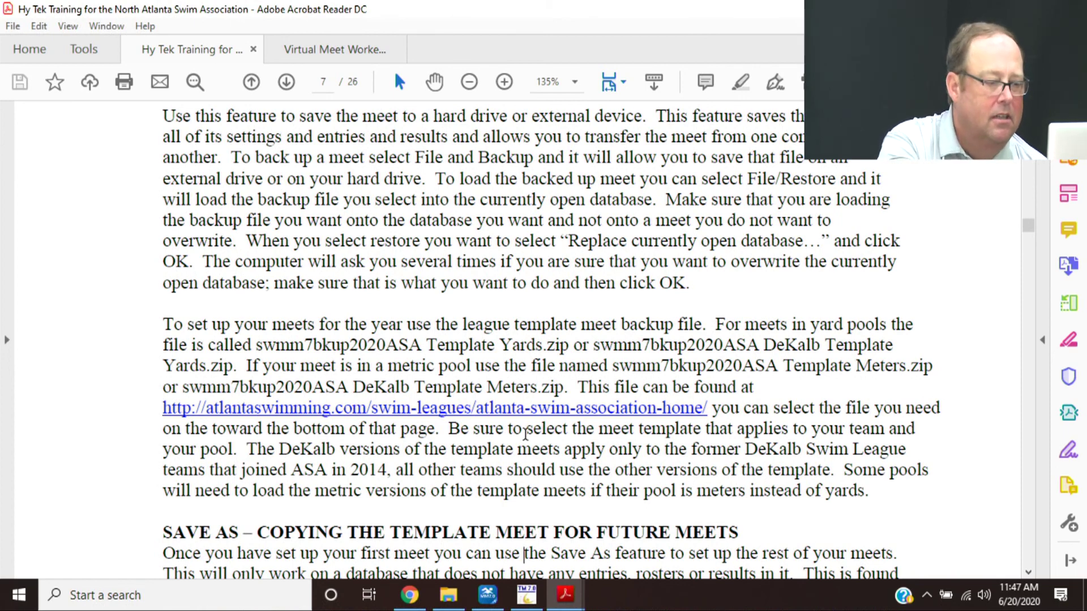
scroll(525, 433, down, 4)
scroll(525, 434, down, 8)
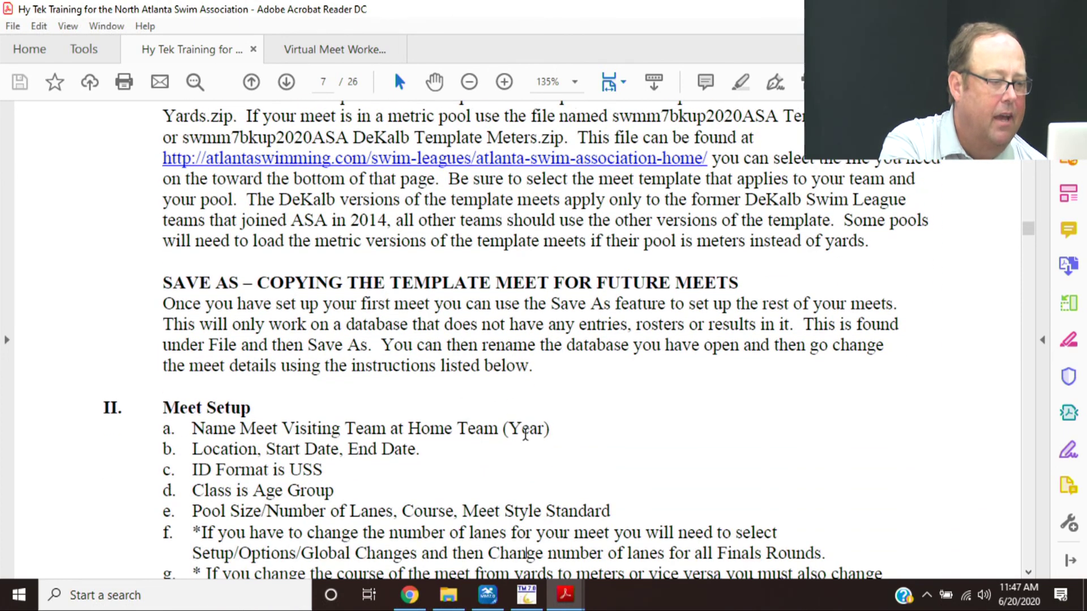
scroll(526, 434, down, 3)
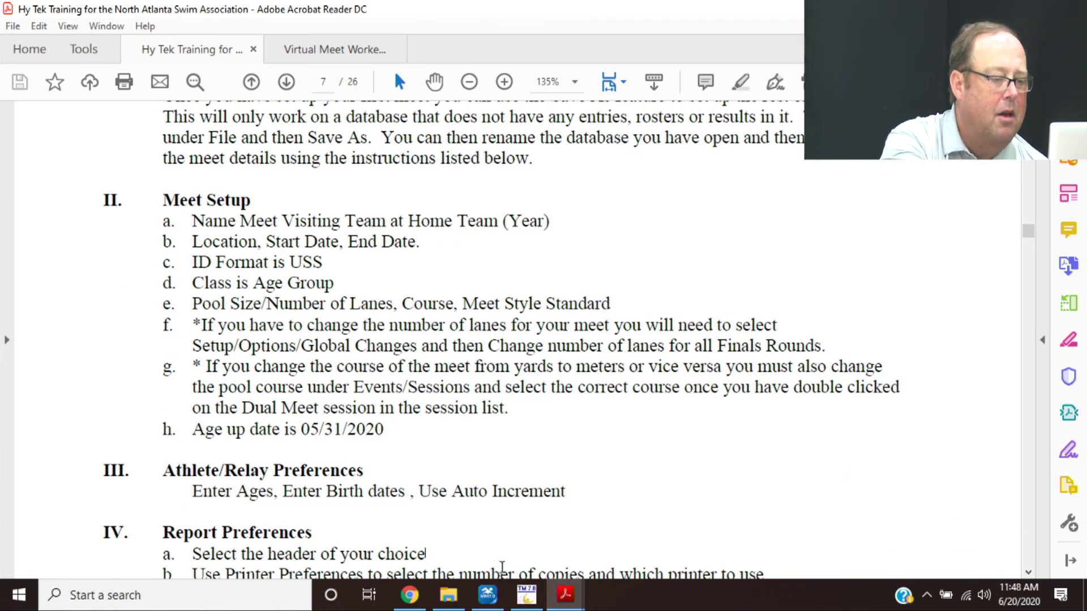
- In Meet Manager, confirm Athlete/Relay Preferences with ages, birth dates and auto-incremented competitor numbers
mouse_move(497, 599)
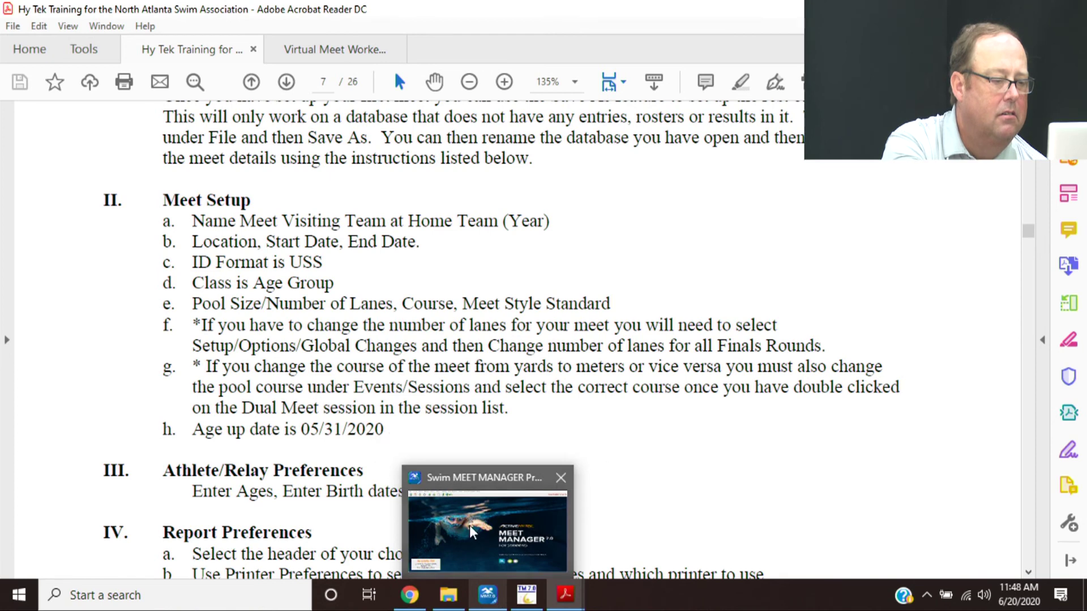
click(473, 528)
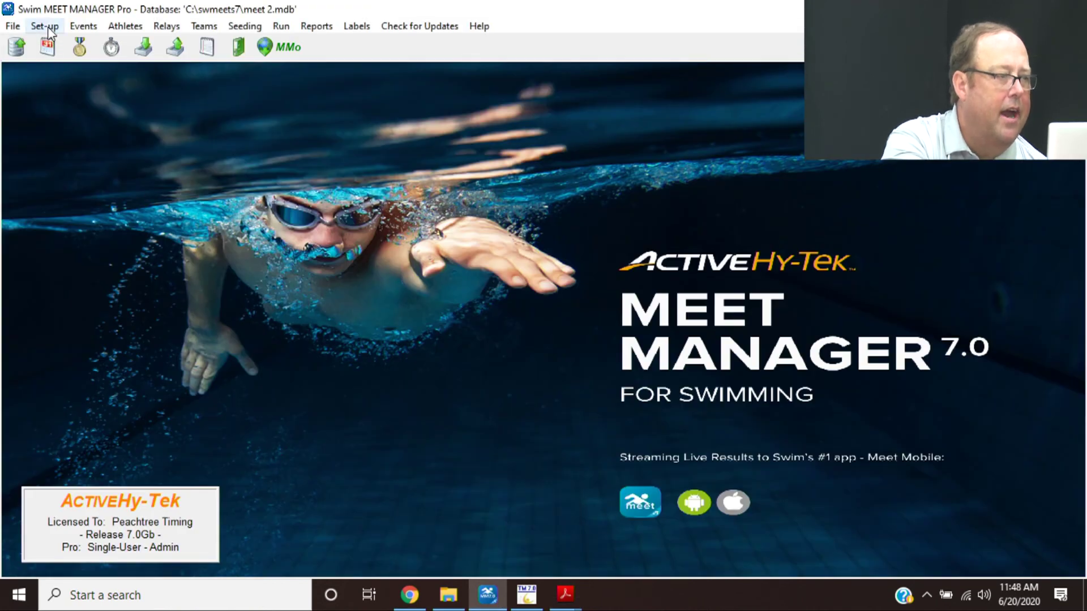
click(45, 26)
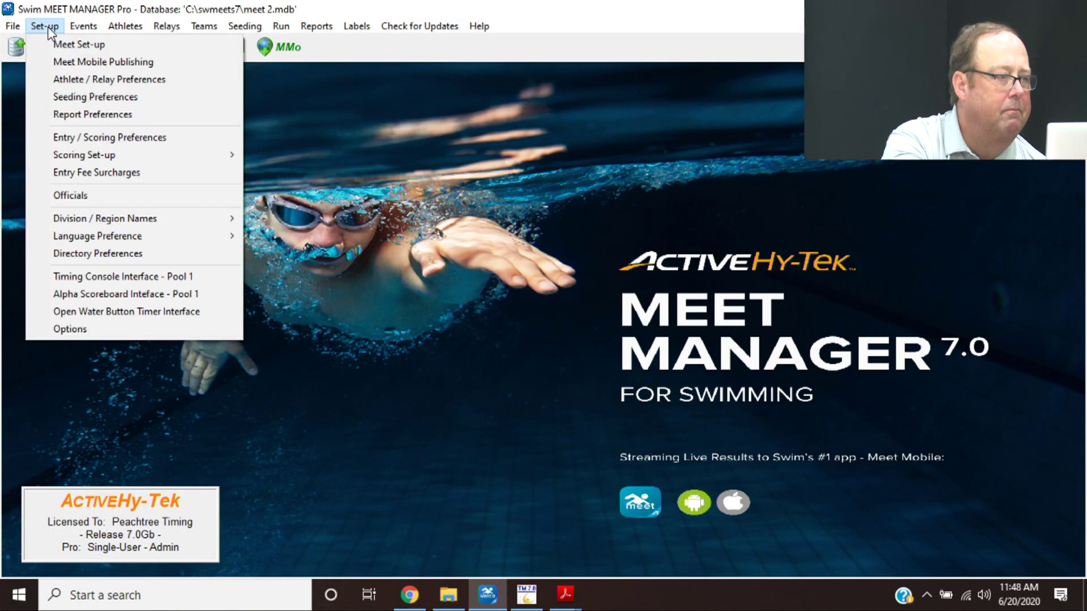
click(77, 80)
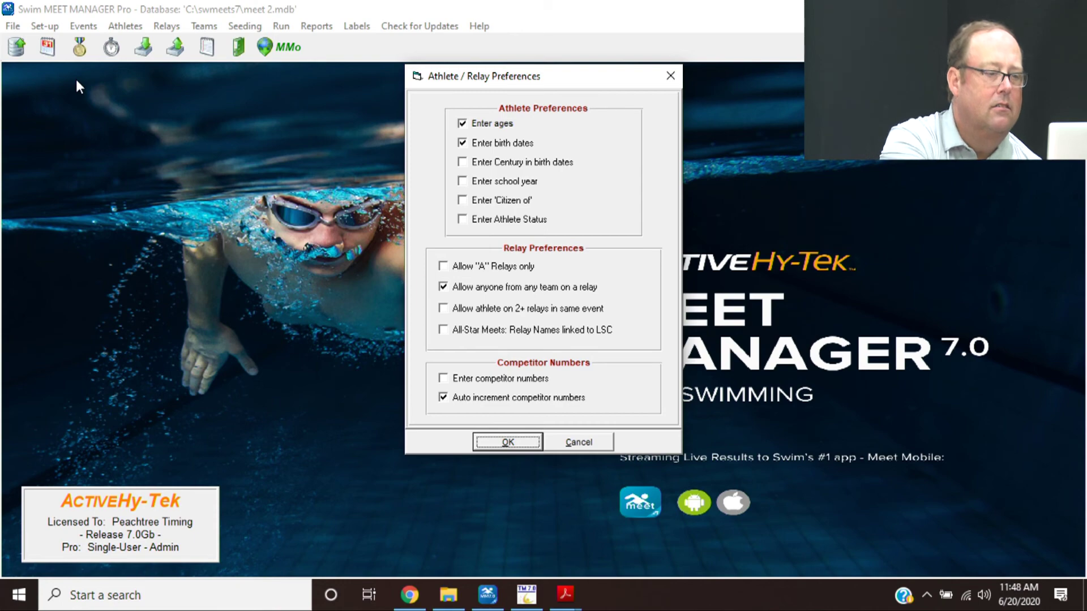
click(506, 442)
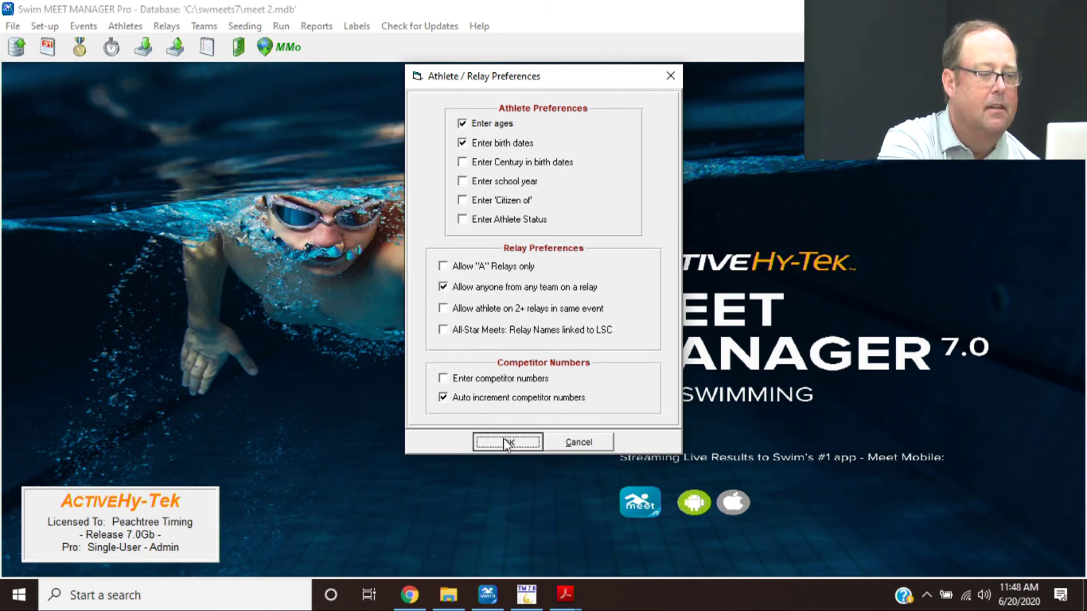
click(45, 27)
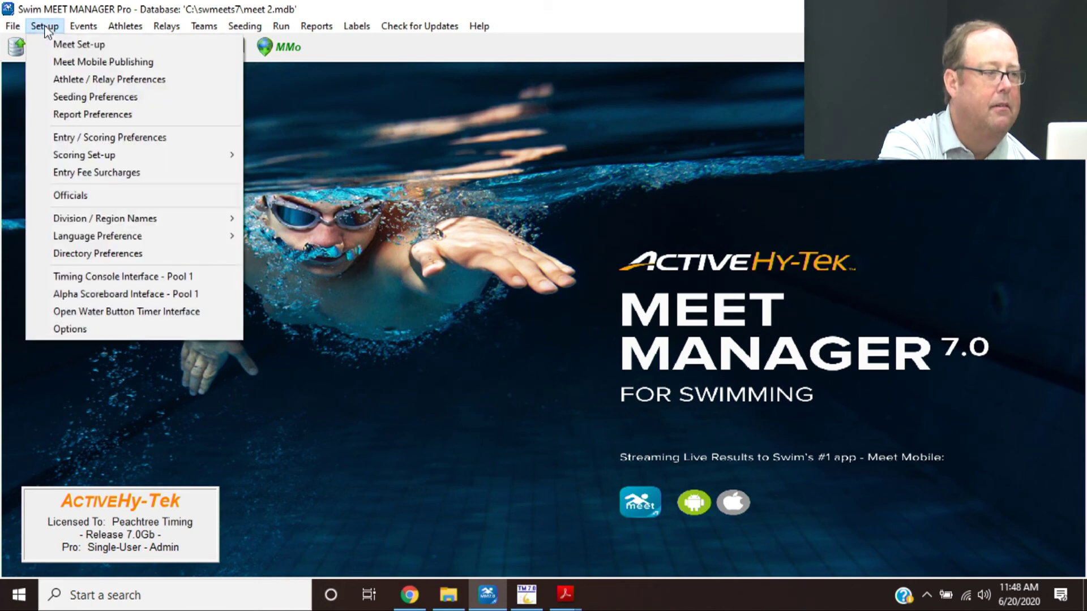
click(73, 96)
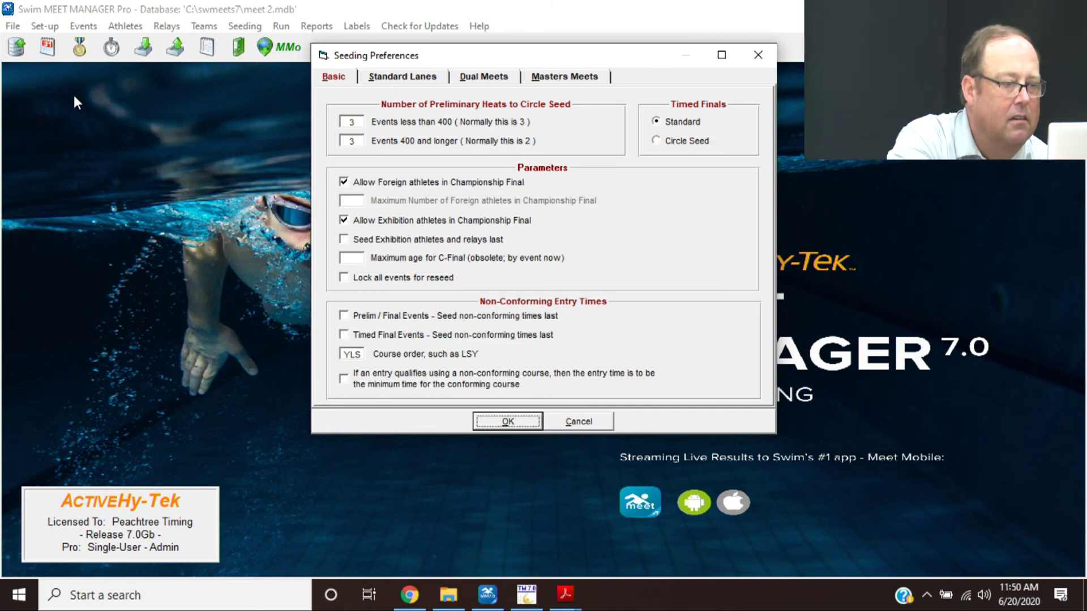
click(579, 424)
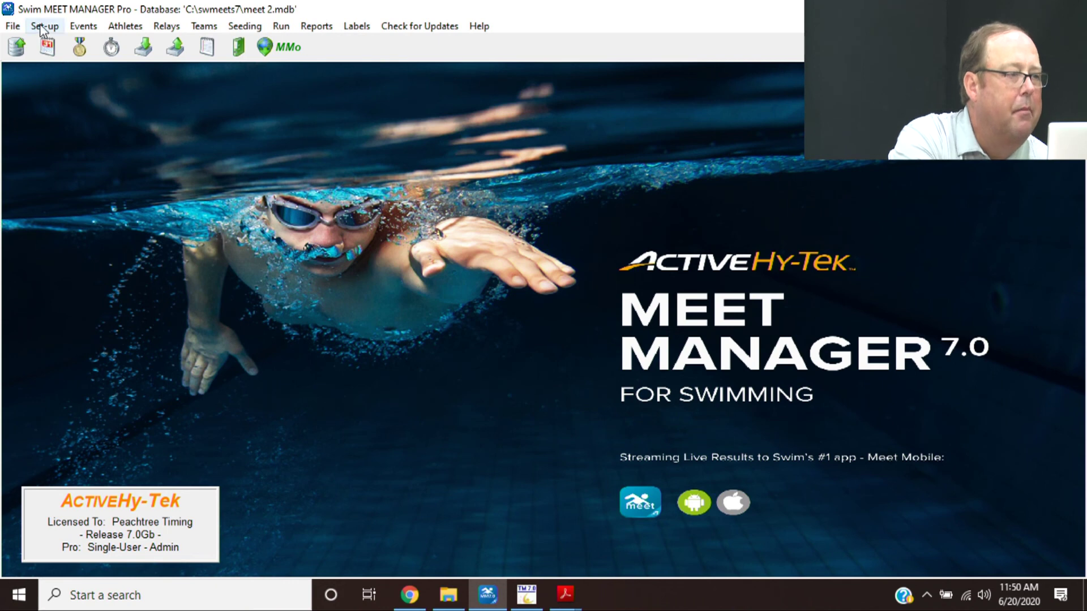
- Open Report Preferences and review its Report Headers, Punctuation and Footer settings
click(43, 27)
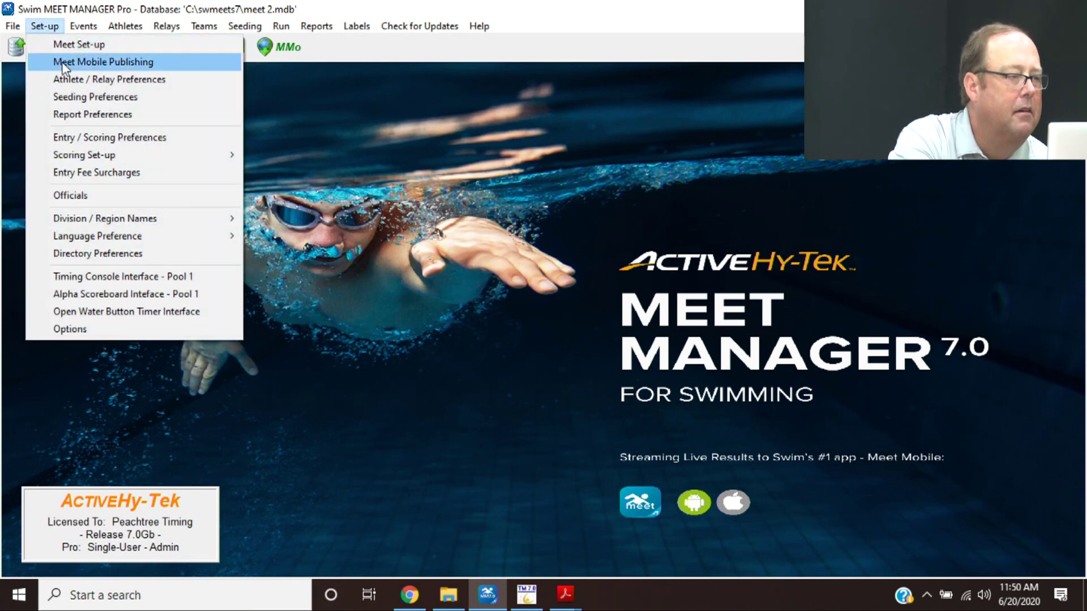
click(75, 111)
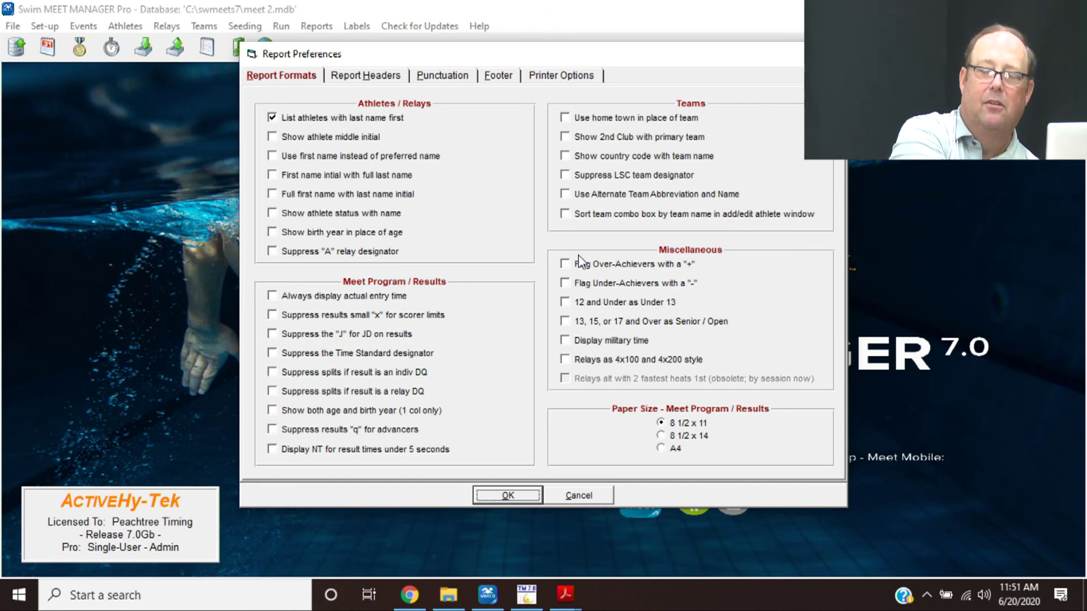
click(381, 81)
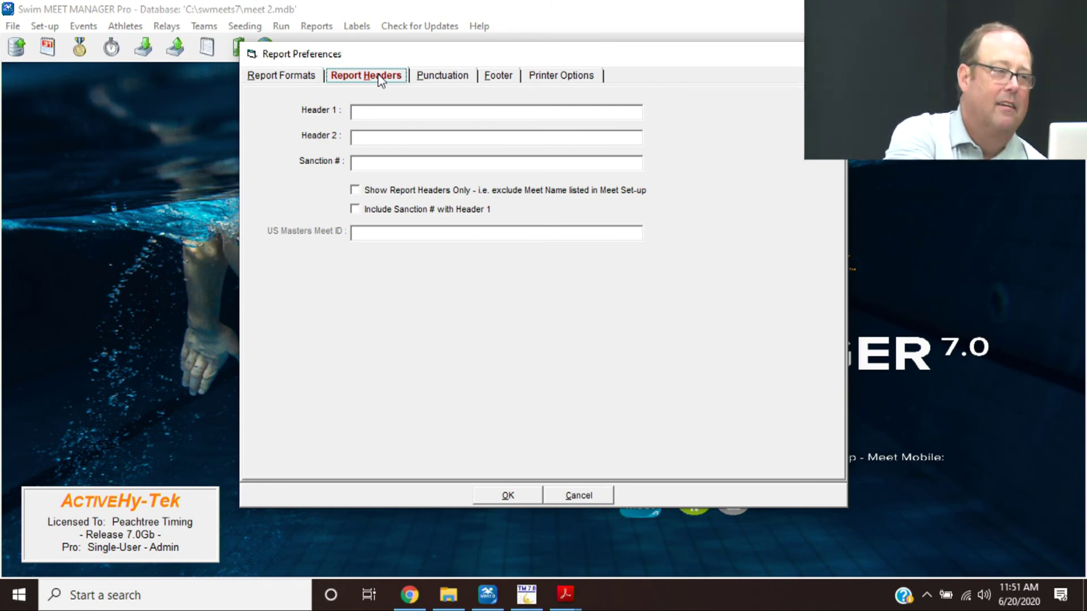
click(430, 78)
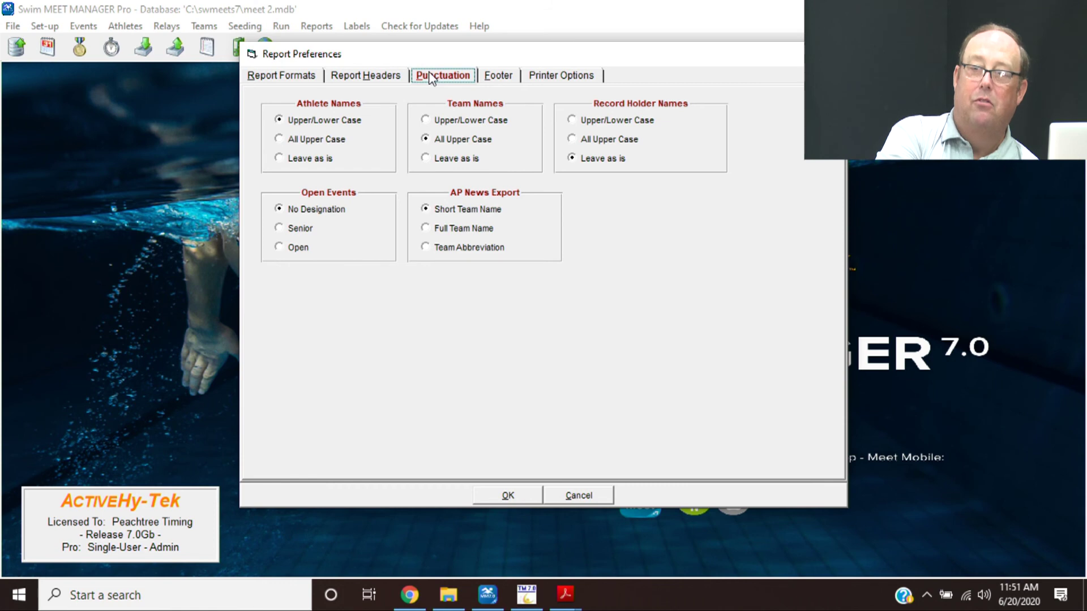
click(511, 79)
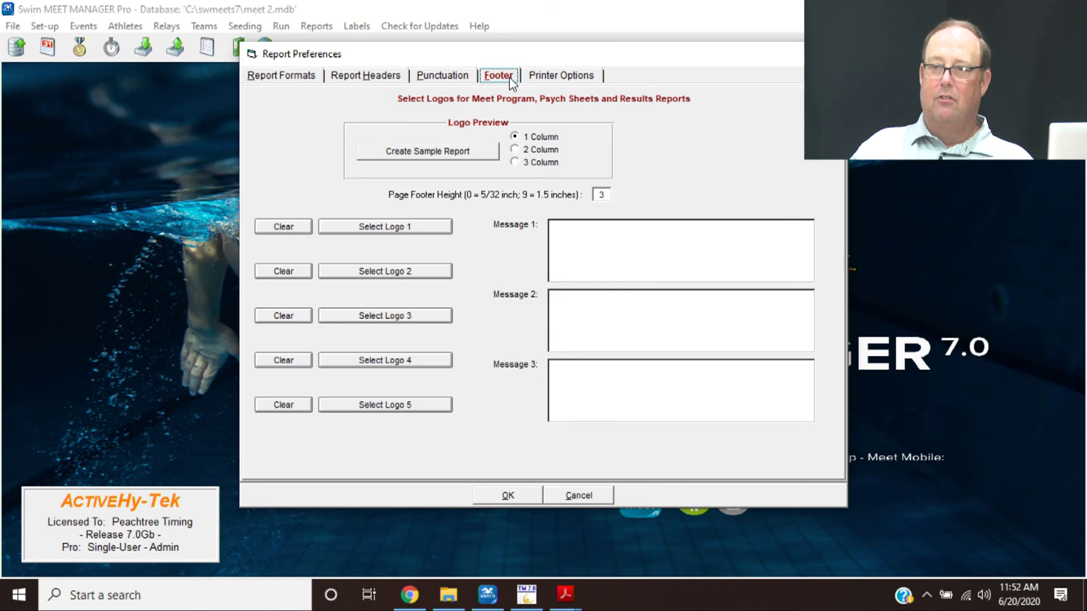
- Check the report and label printer settings, then accept Report Preferences
click(576, 79)
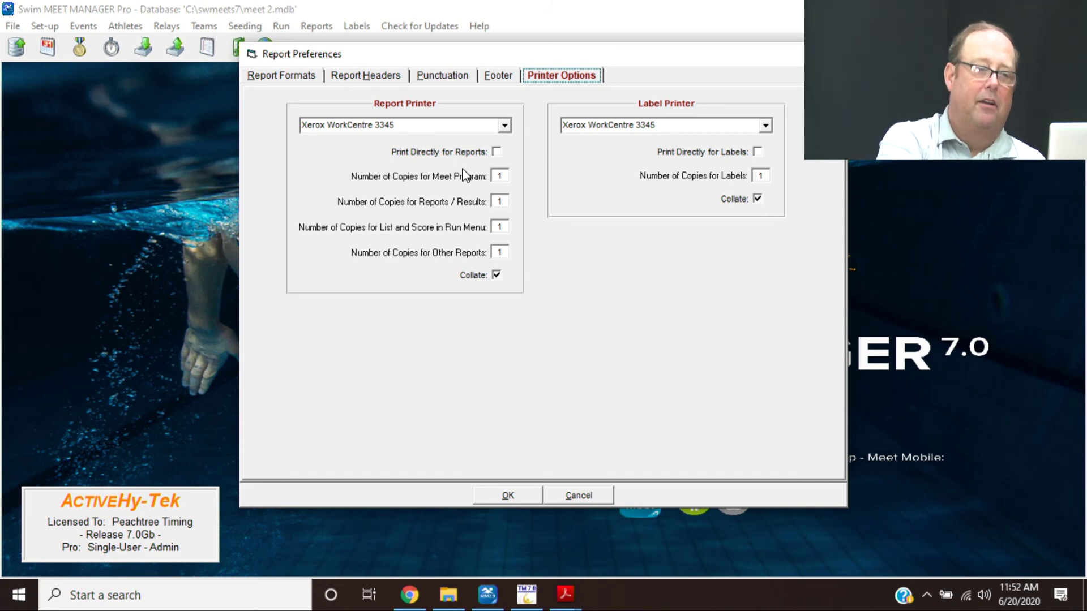
click(505, 496)
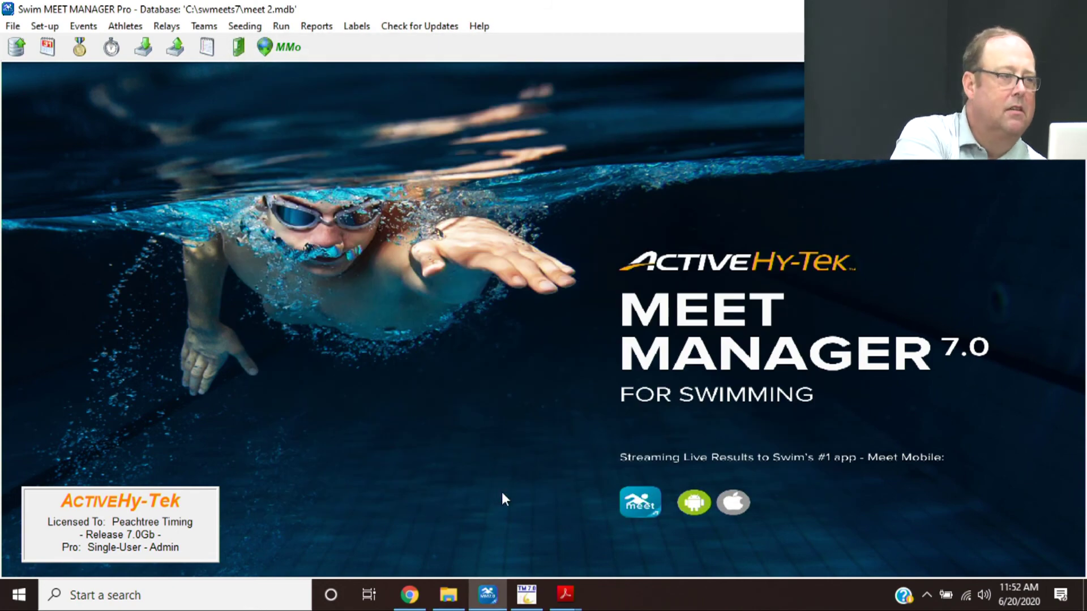
- Set entry limits to 5 total, 3 individual and 2 relay entries per athlete
click(43, 26)
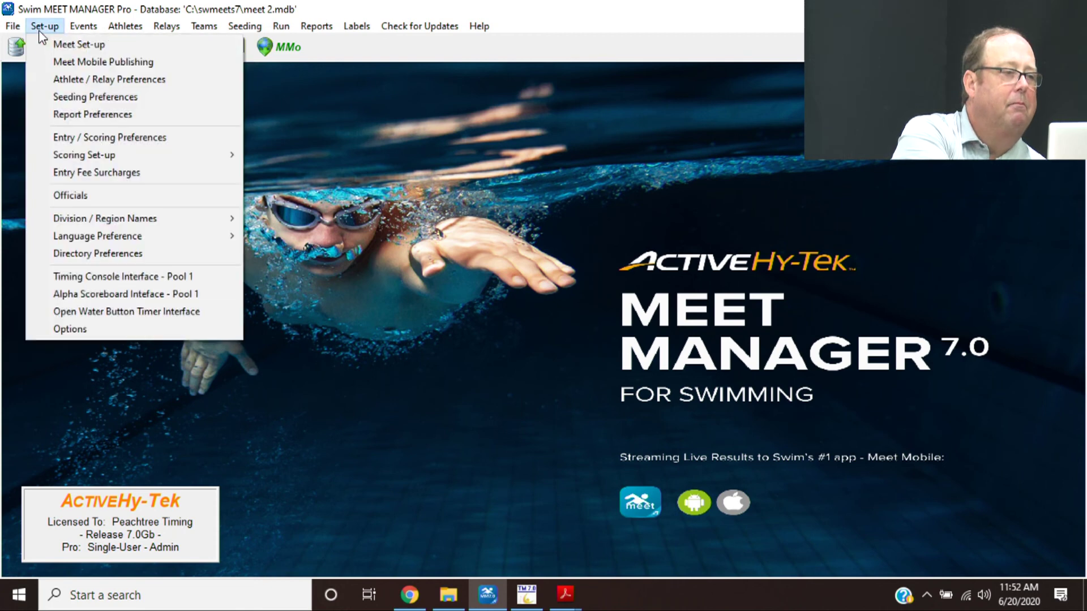
click(83, 140)
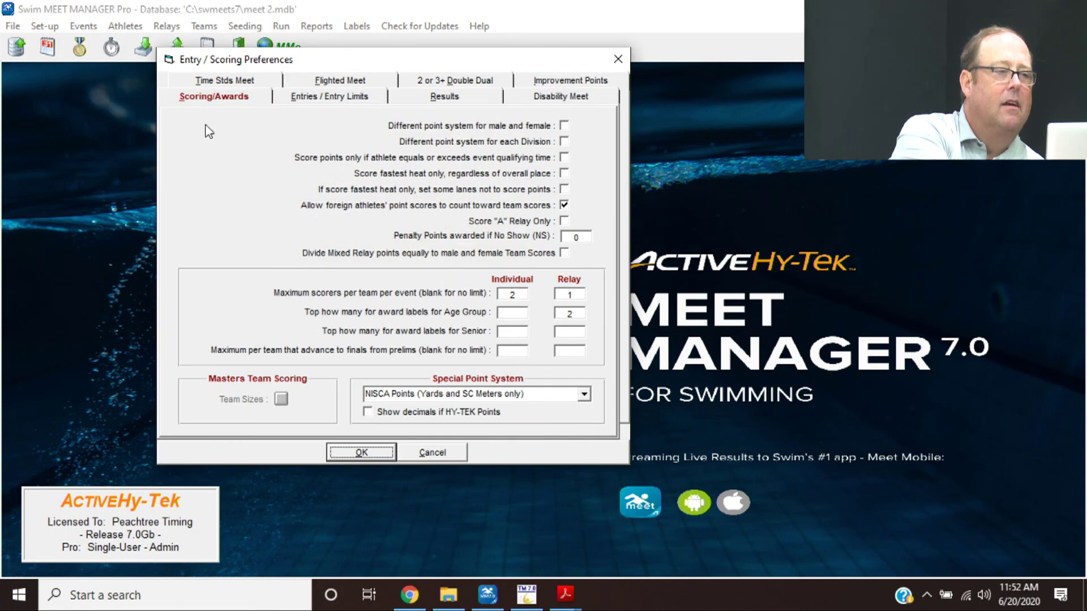
click(338, 98)
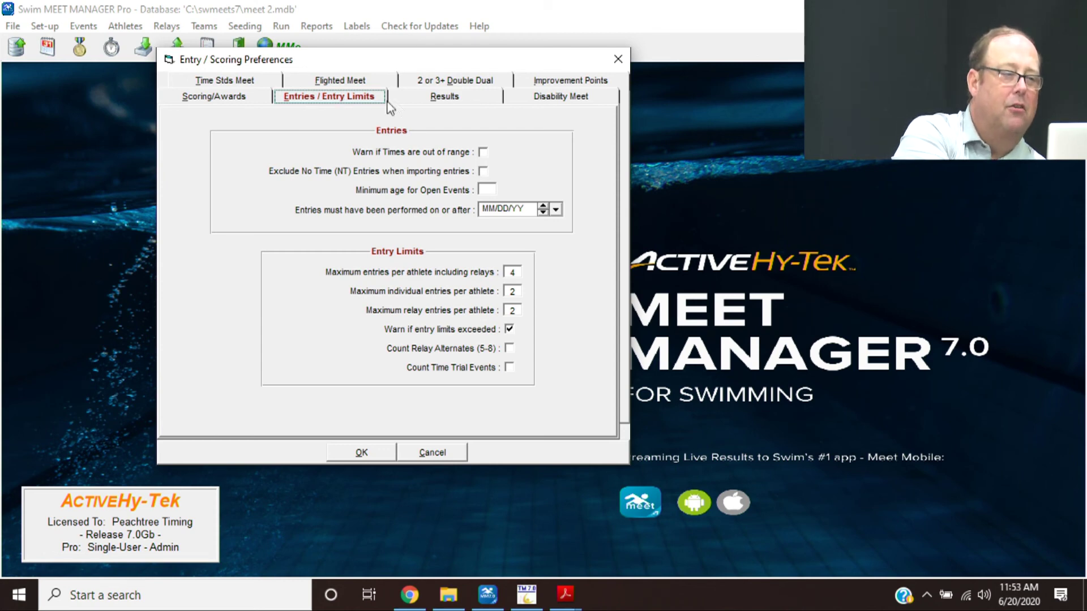
click(511, 310)
text(2)
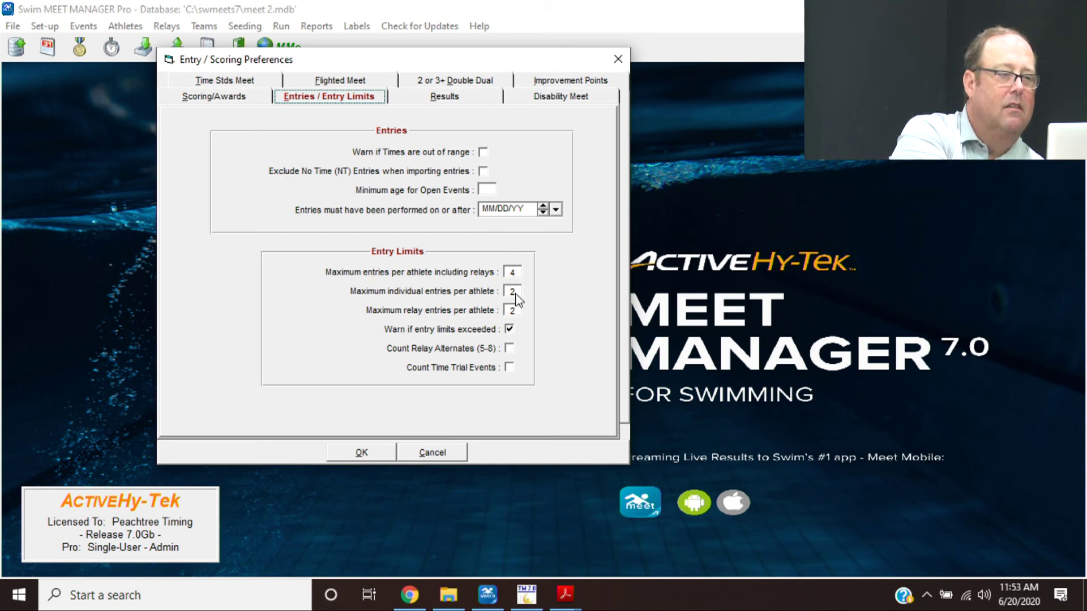
click(519, 275)
text(5)
key(Tab)
text(3)
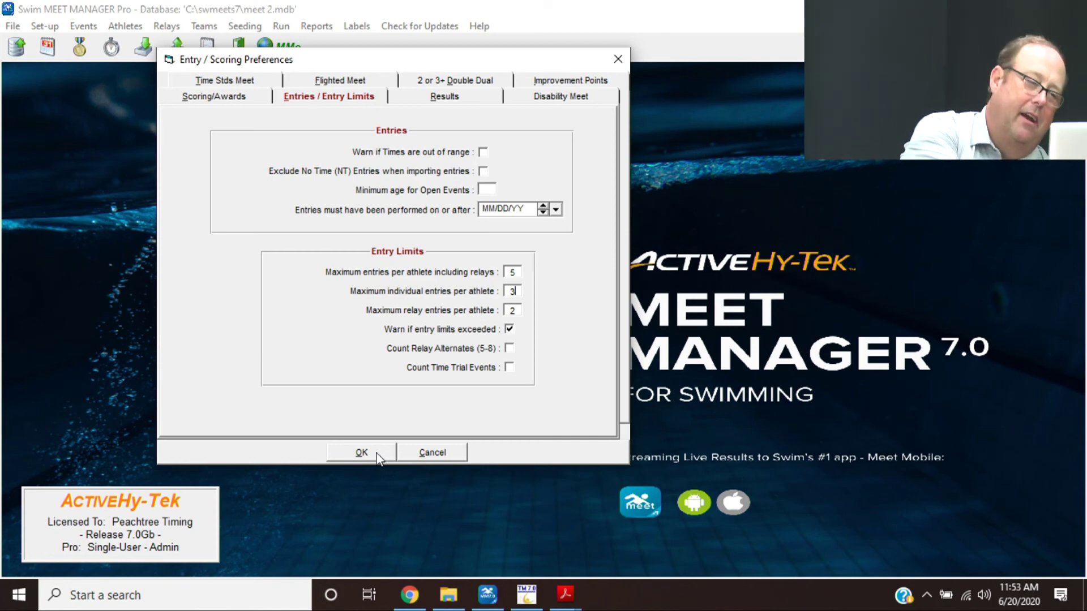
click(376, 453)
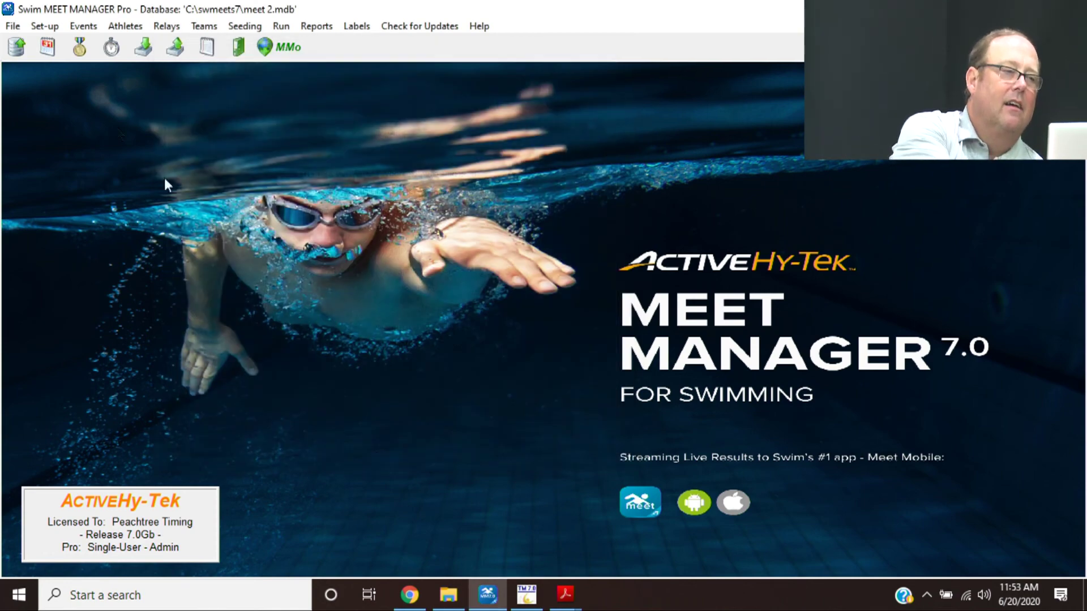
click(42, 27)
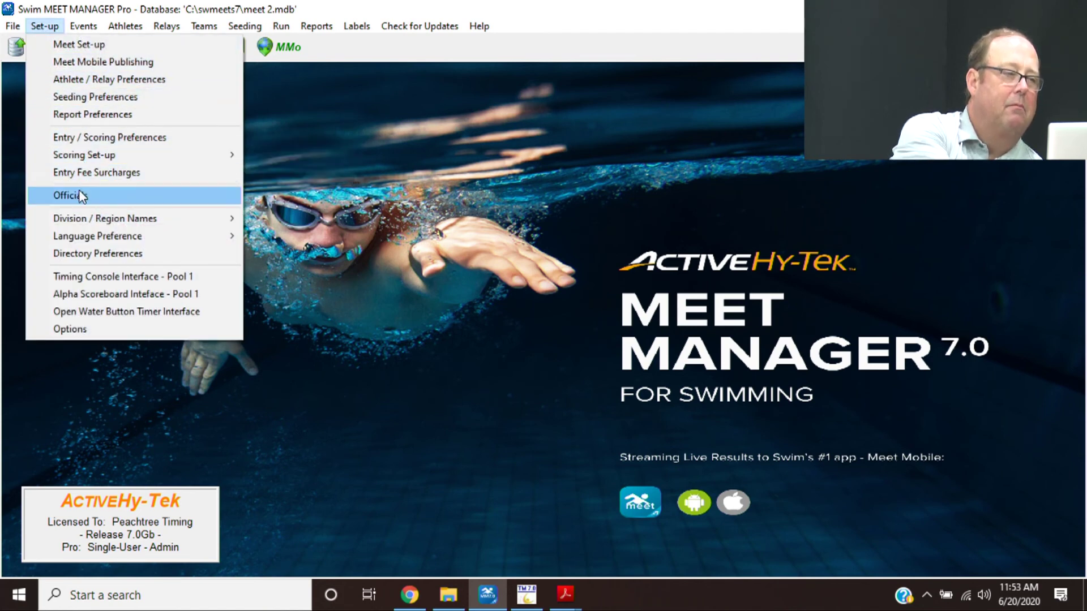
click(91, 260)
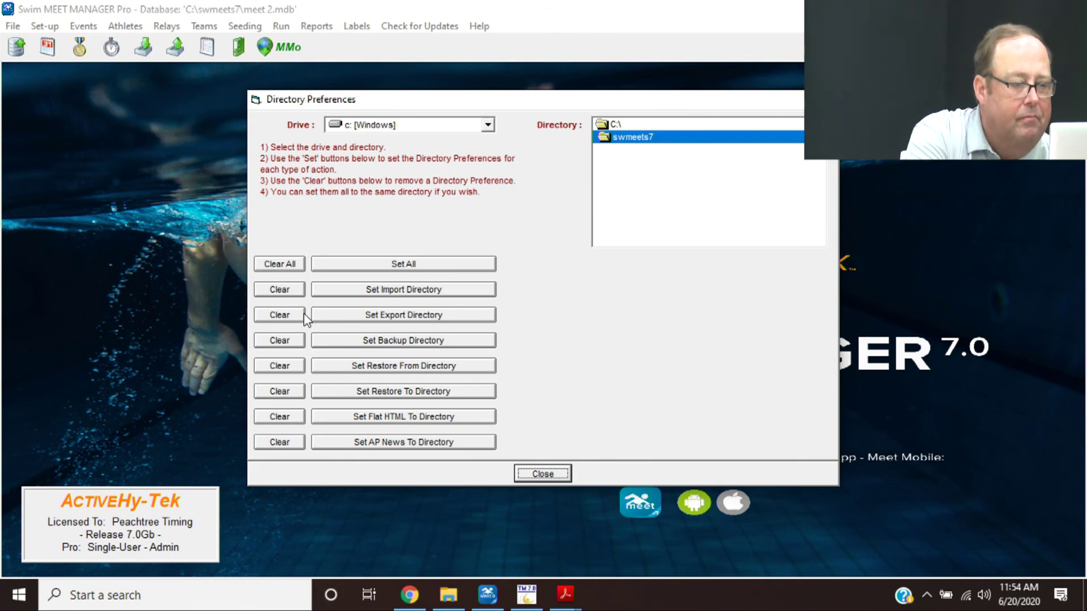
click(549, 474)
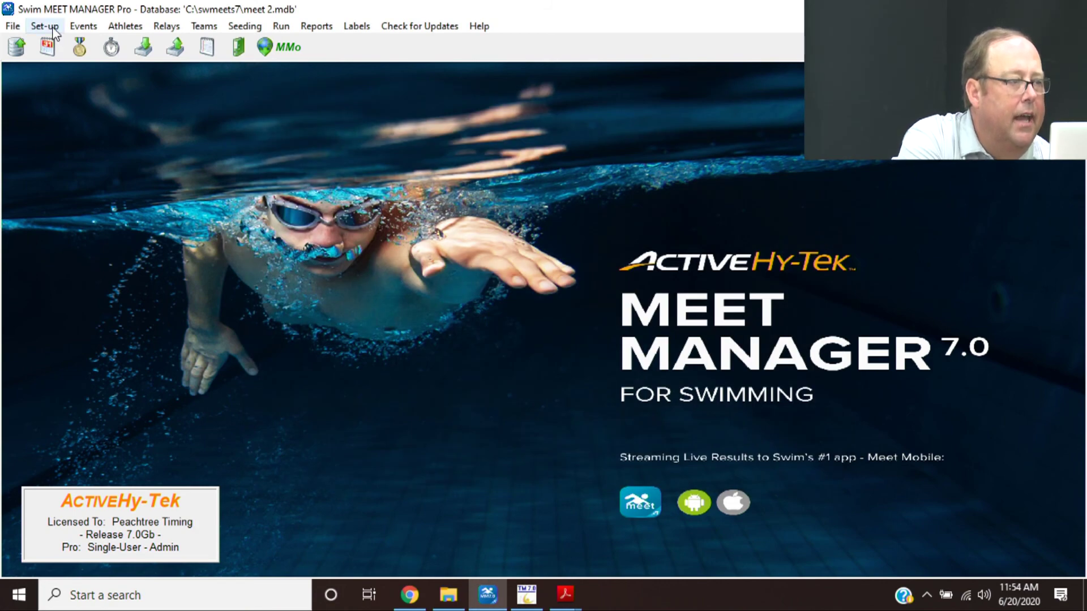
click(52, 27)
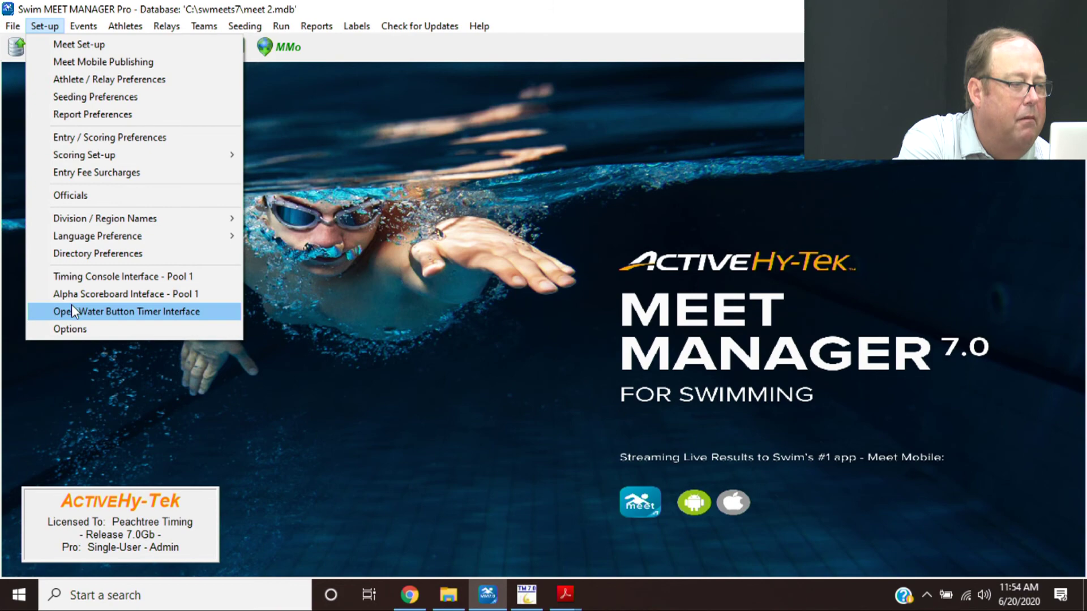
- Change Final Rounds of all events in the All Events session to 6 lanes
click(75, 328)
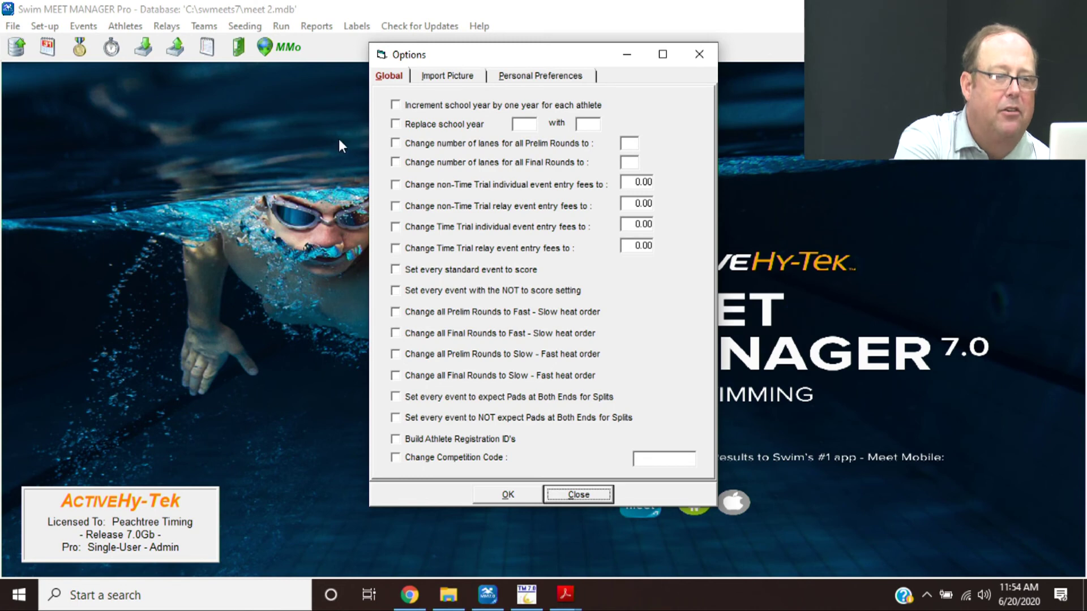
click(397, 165)
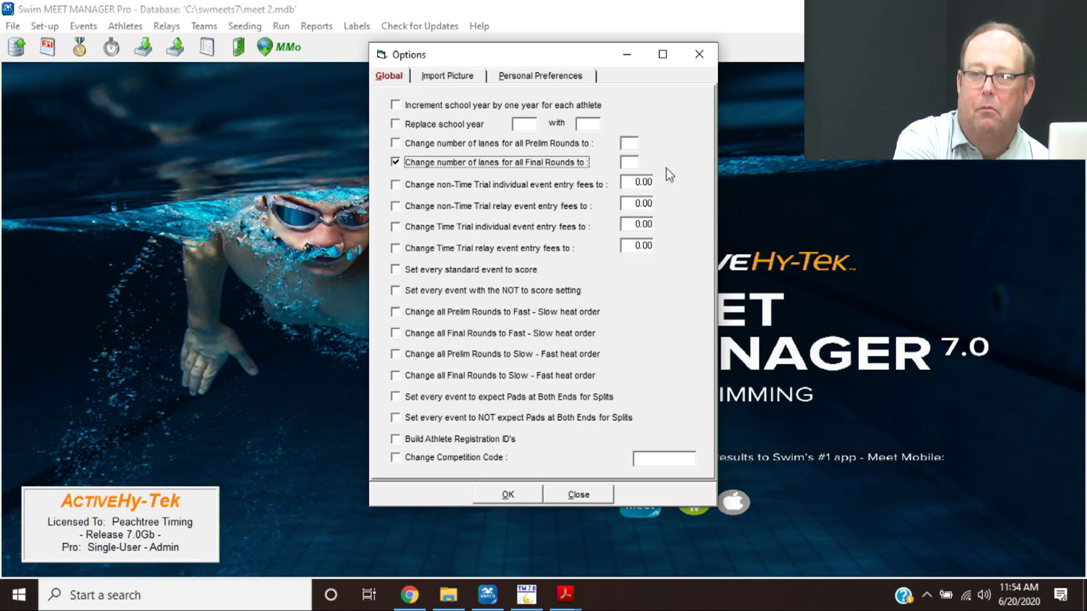
click(625, 168)
text(6)
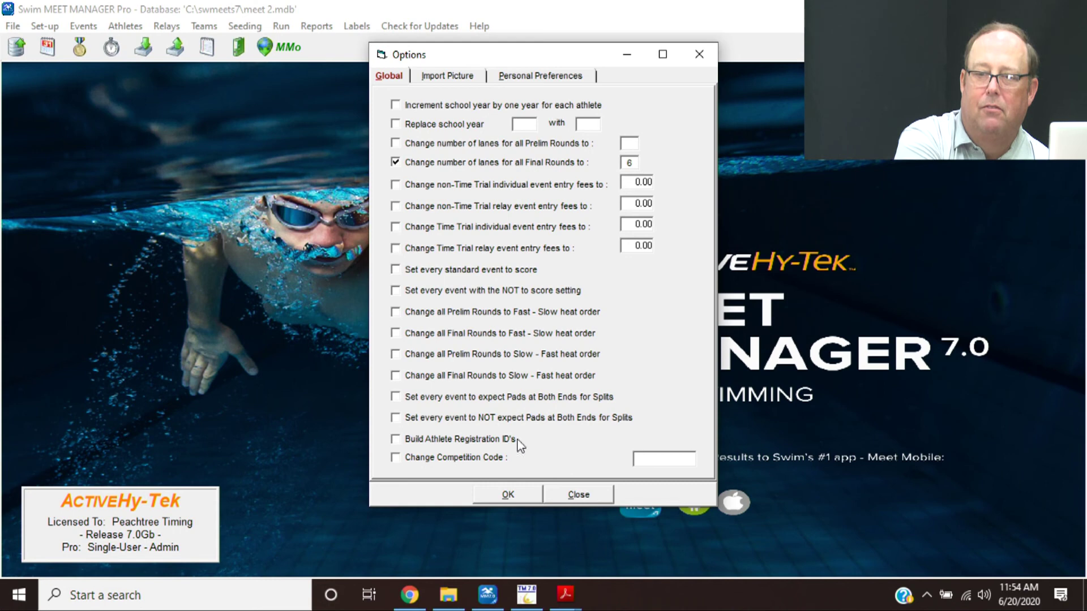
click(517, 498)
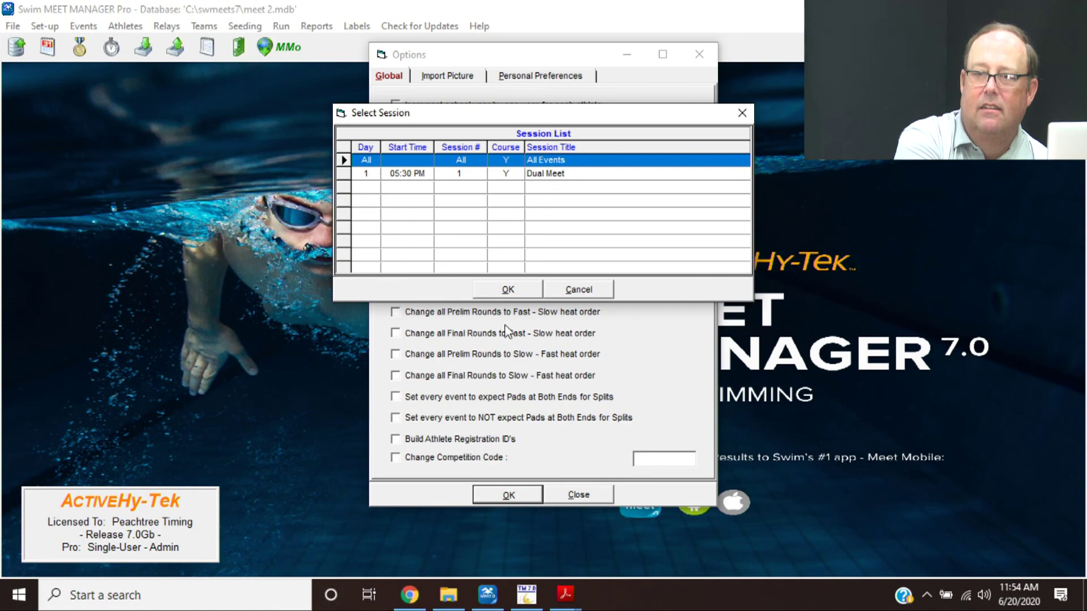
click(497, 288)
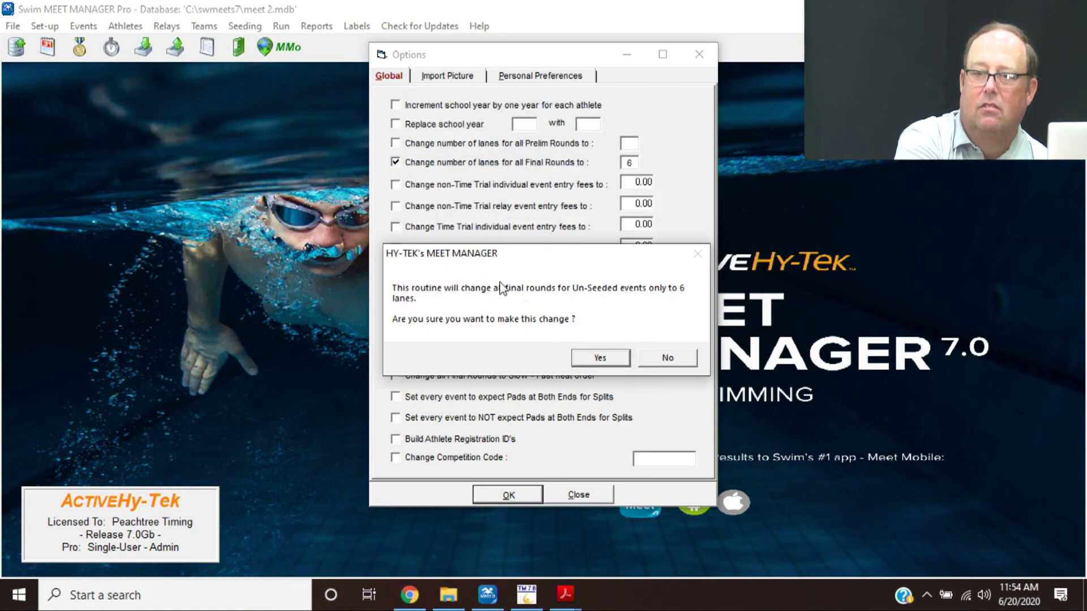
click(592, 359)
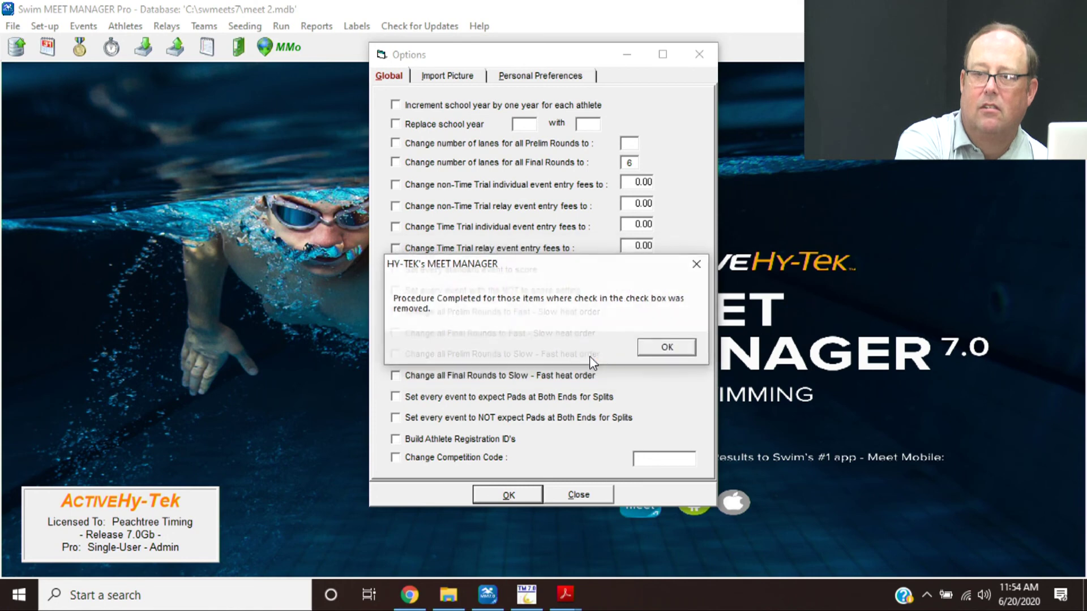
click(662, 350)
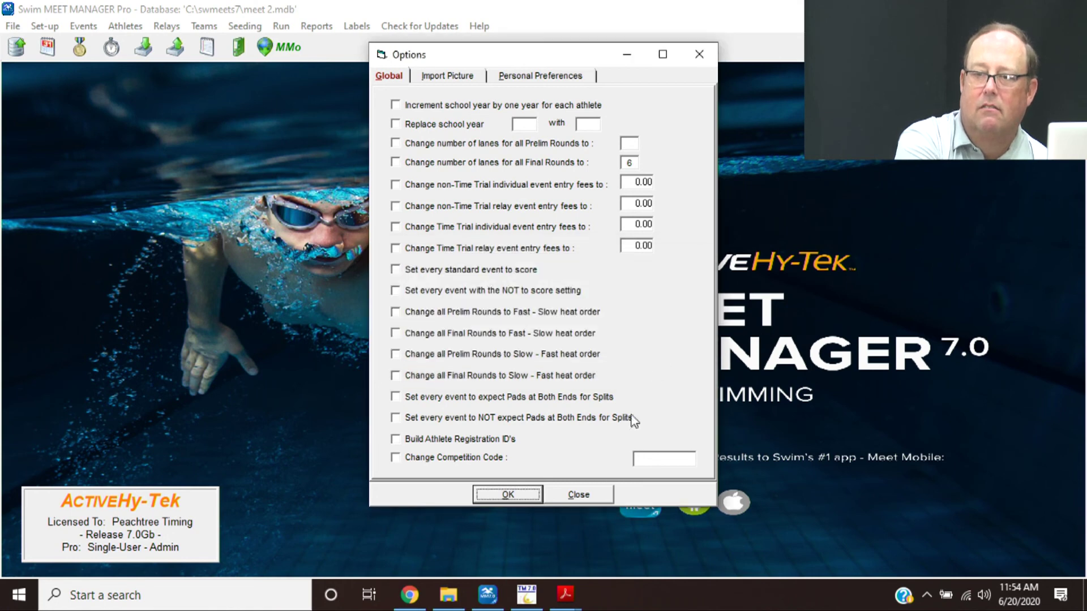
click(590, 493)
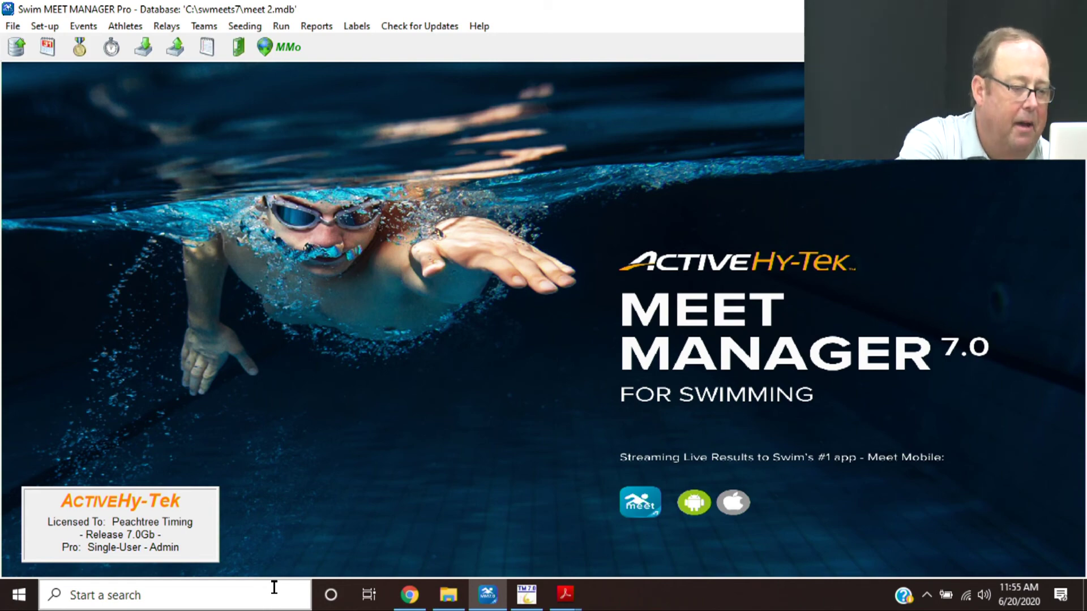
mouse_move(560, 592)
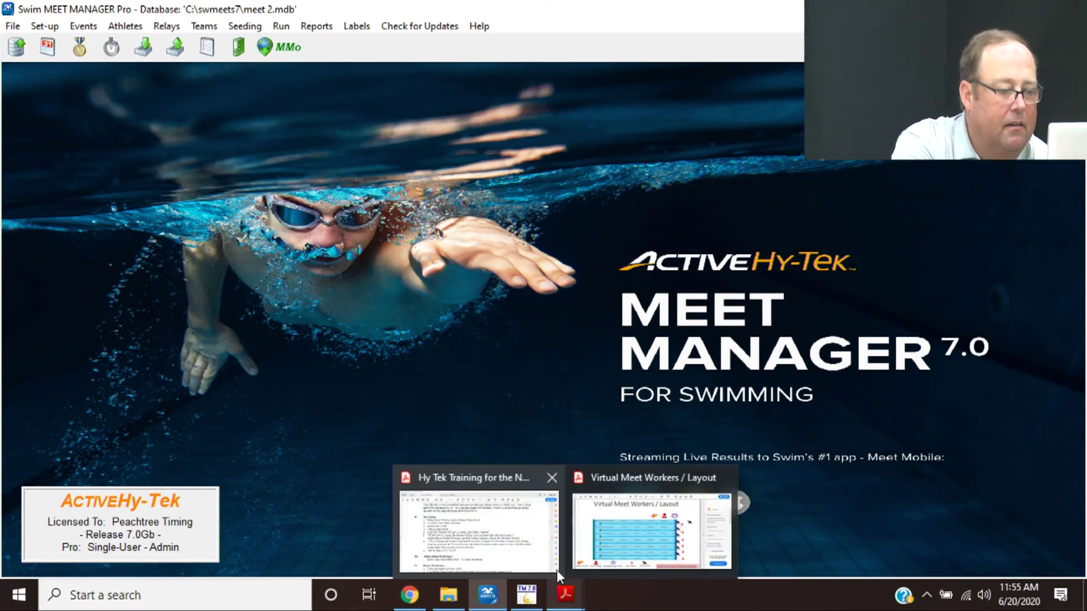
click(503, 540)
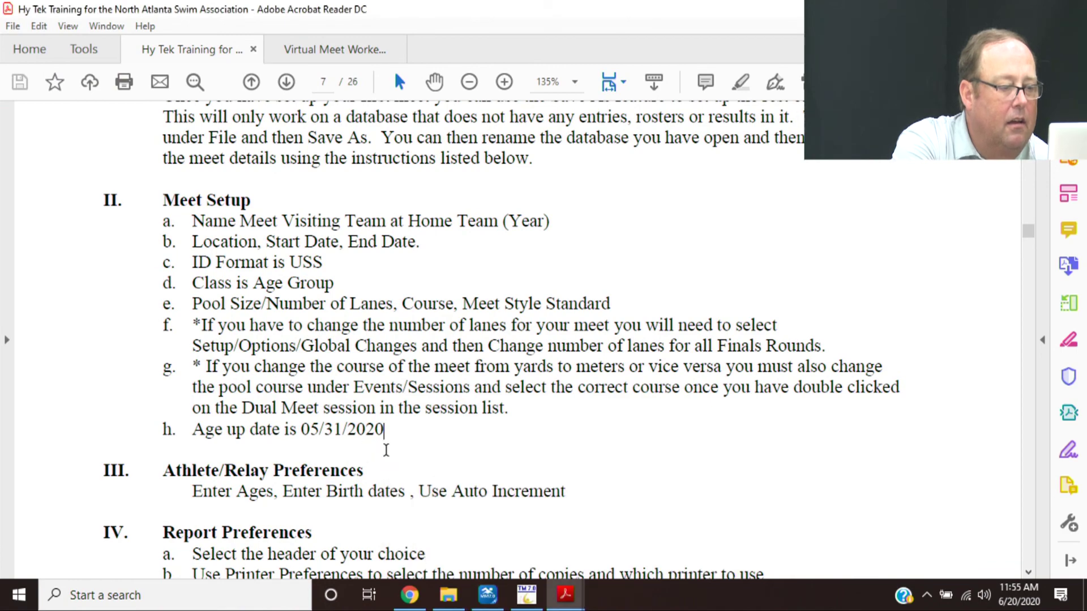
key(Down)
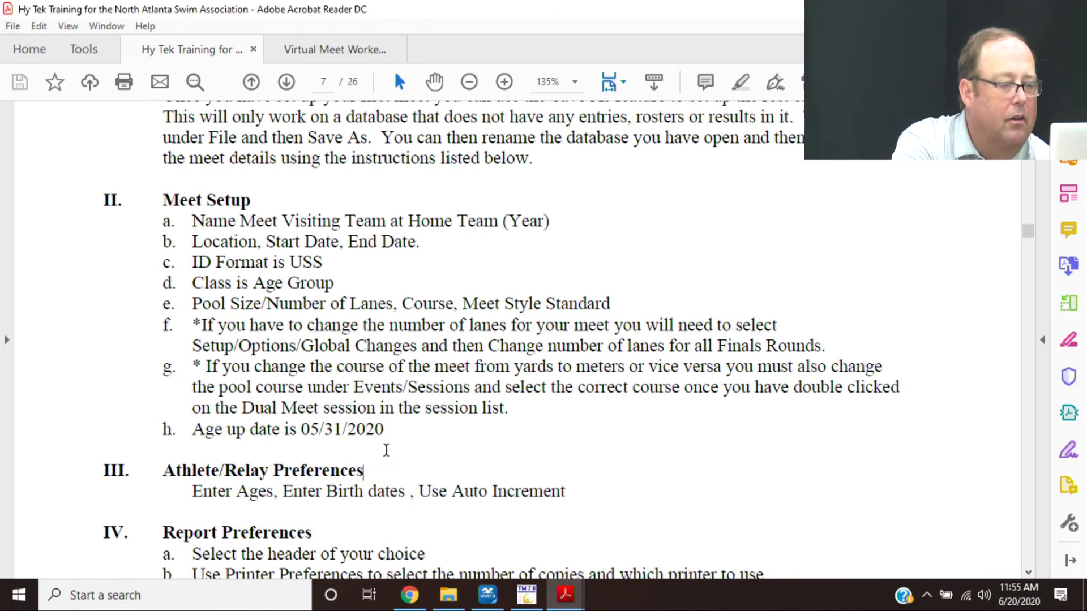
key(Page_Down)
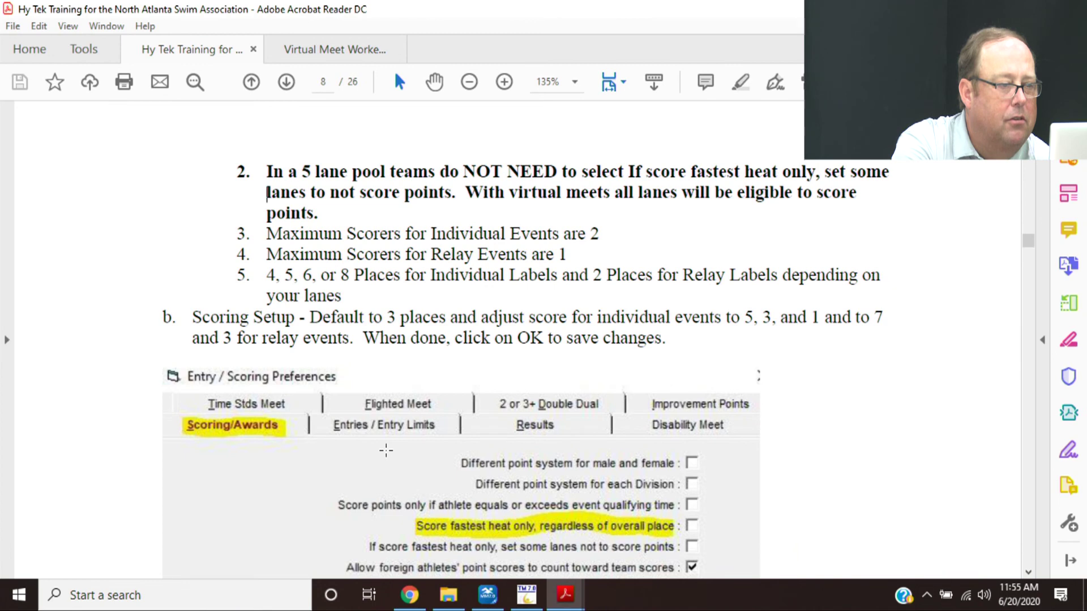
key(Down)
key(Down)
key(Down)
key(Down)
key(Down)
key(Down)
key(Down)
key(Down)
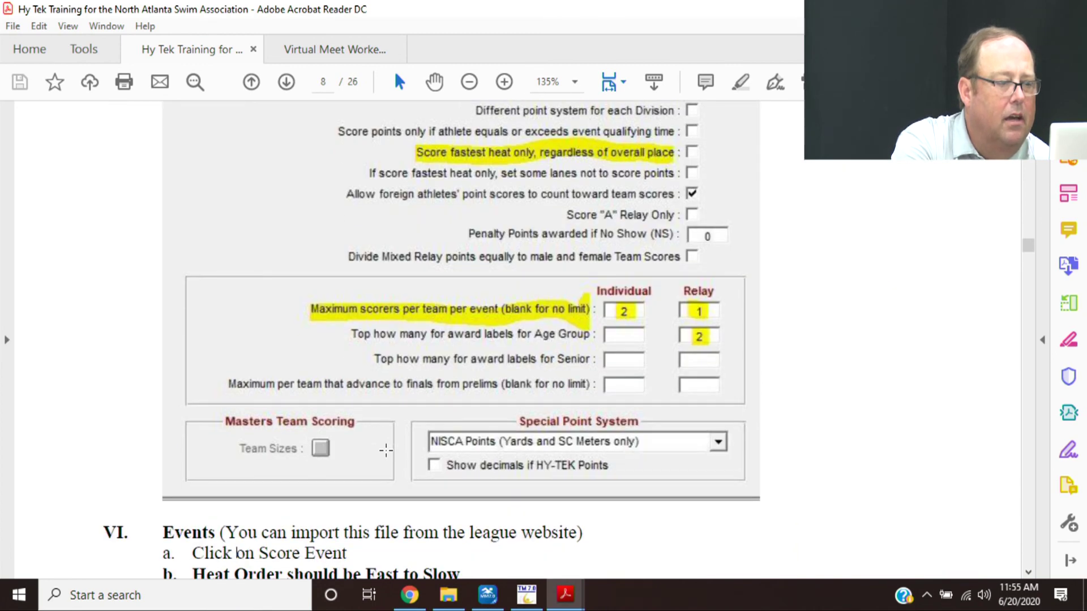
key(Up)
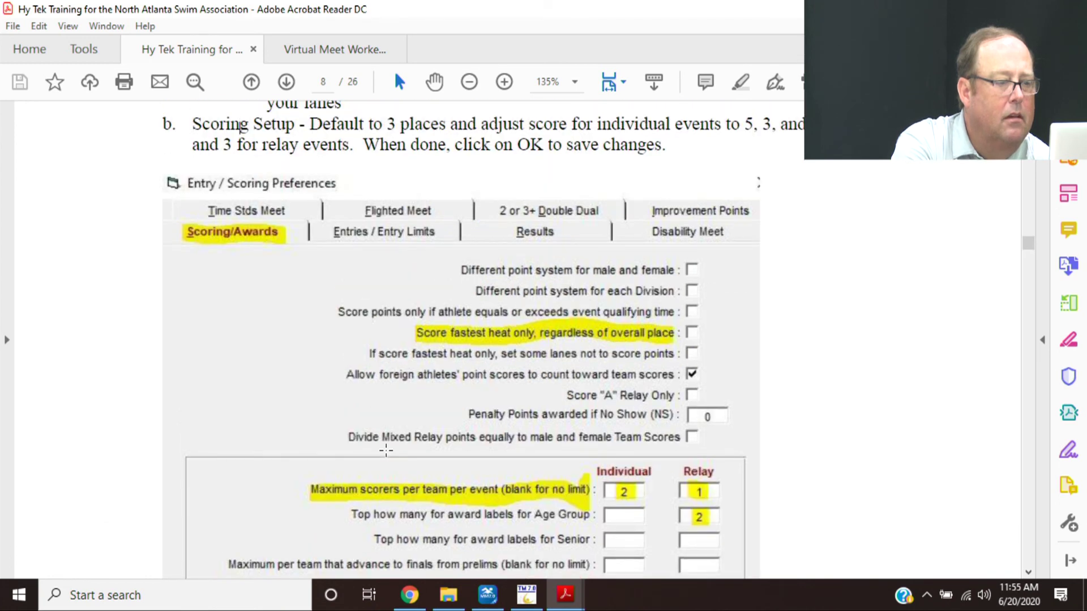
key(Down)
key(Down)
key(Down)
key(Down)
key(Down)
key(Down)
key(Down)
key(Down)
key(Down)
key(Down)
key(Down)
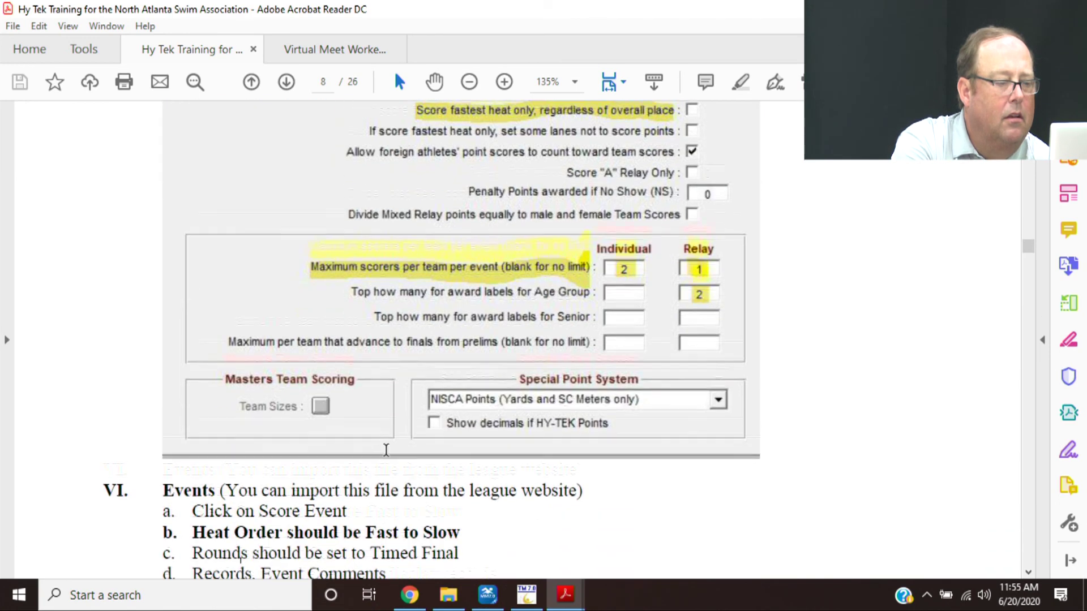
key(Down)
key(Down)
key(Down)
key(Down)
key(Down)
key(Down)
key(Down)
key(Down)
key(Down)
key(Down)
key(Down)
key(Down)
key(Down)
key(Down)
key(Down)
key(Down)
key(Down)
key(Down)
key(Down)
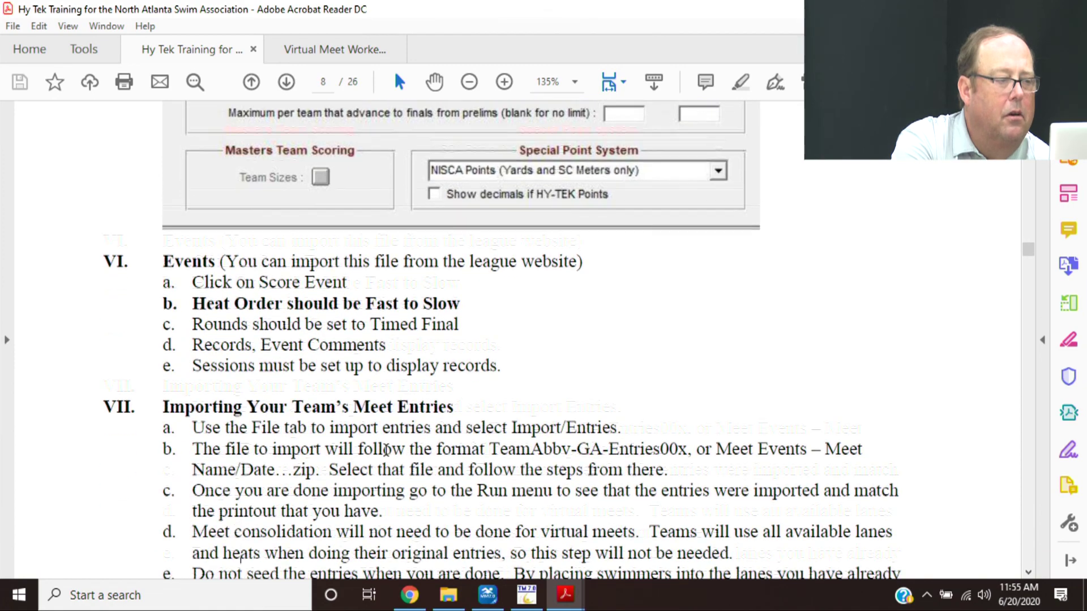
scroll(387, 449, up, 5)
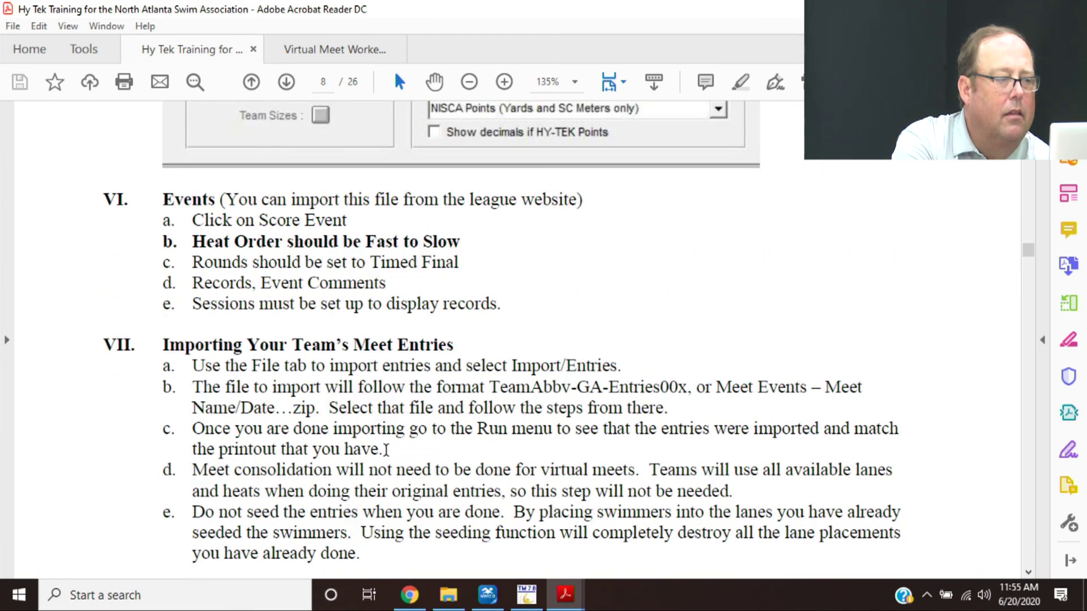
click(479, 604)
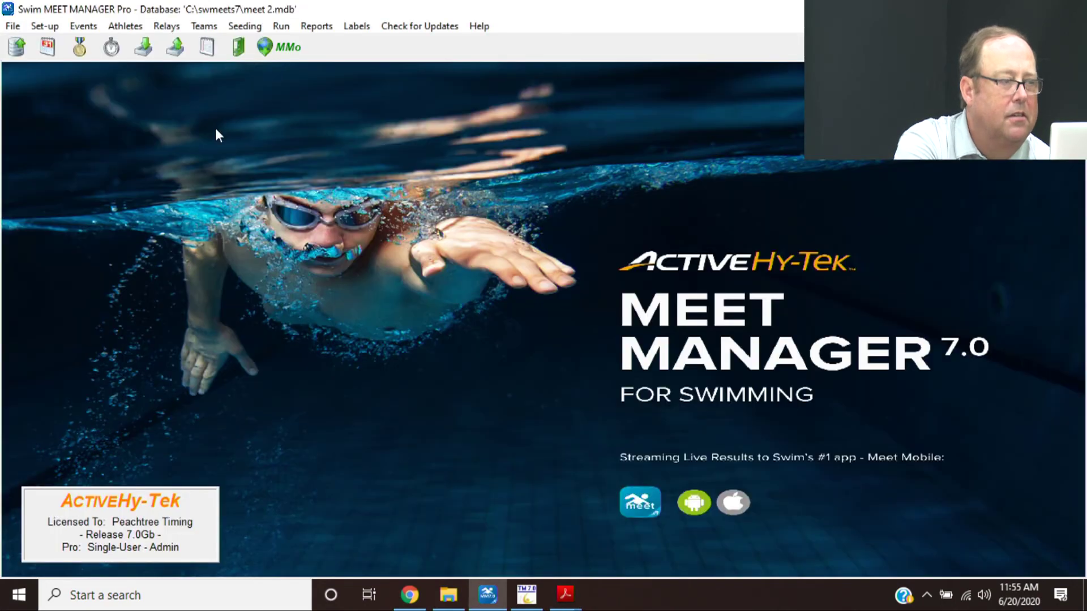
- Open event 5, Girls 9-10 100 Medley Relay, from the events list for editing
click(82, 27)
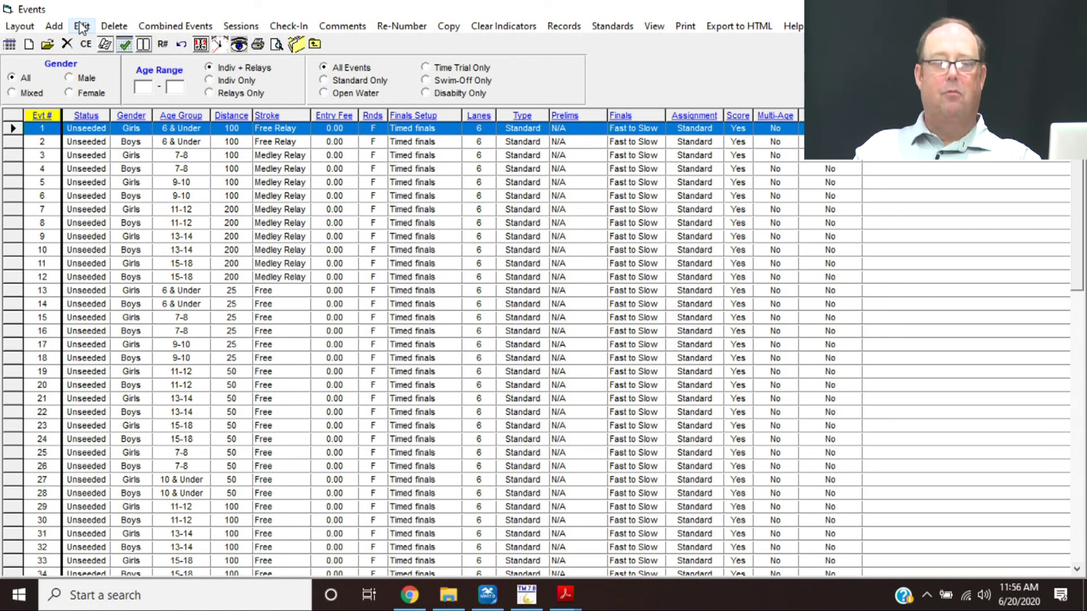
click(165, 184)
double_click(165, 184)
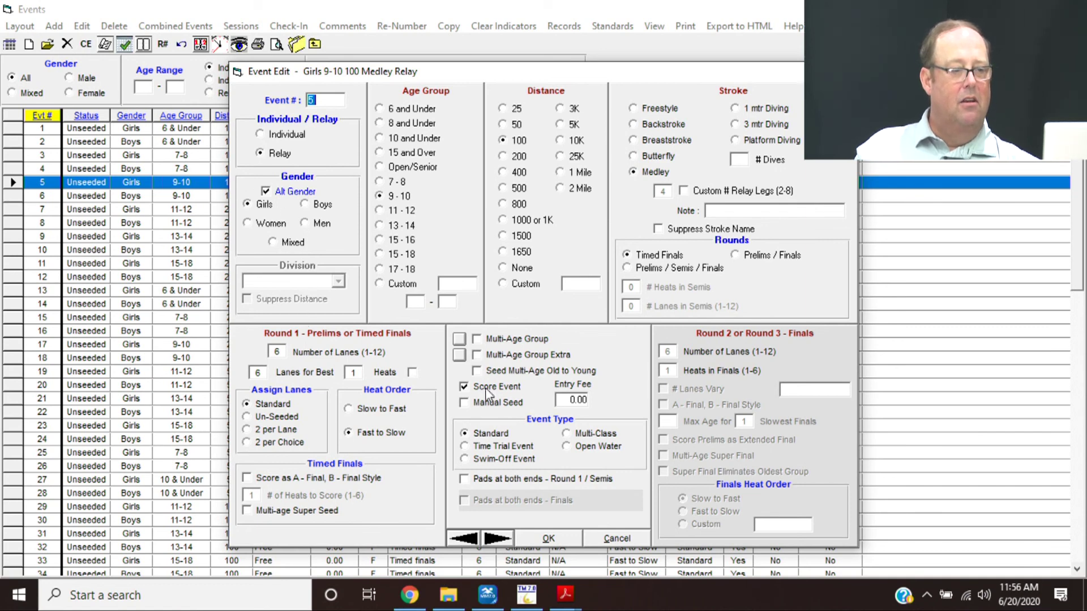
- Accept event 5's settings and close Event Edit
click(555, 539)
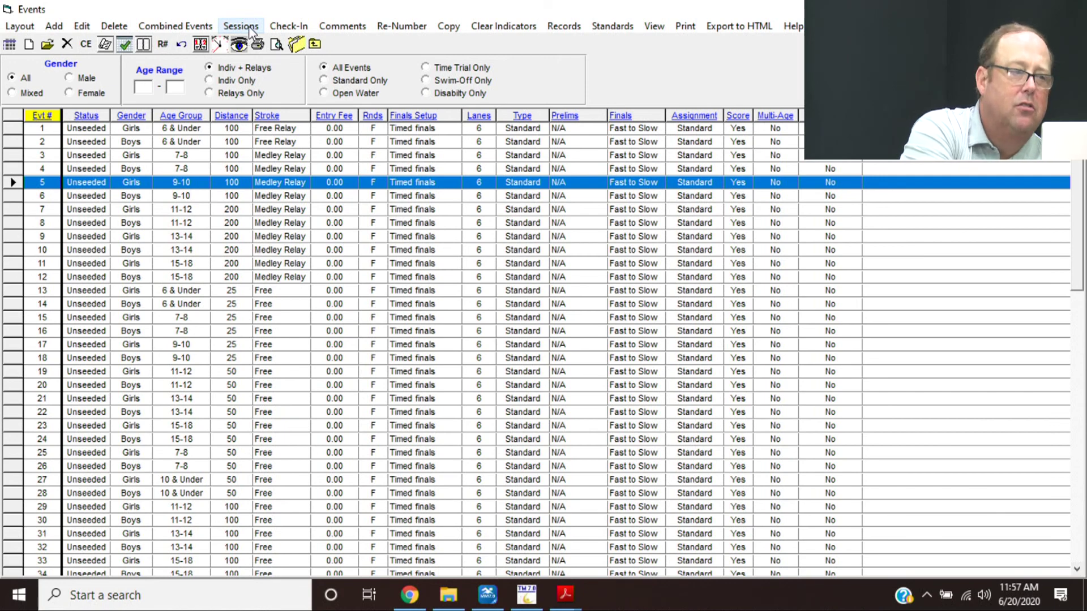
- View the Dual Meet session's settings in the session schedule without changing them
click(240, 26)
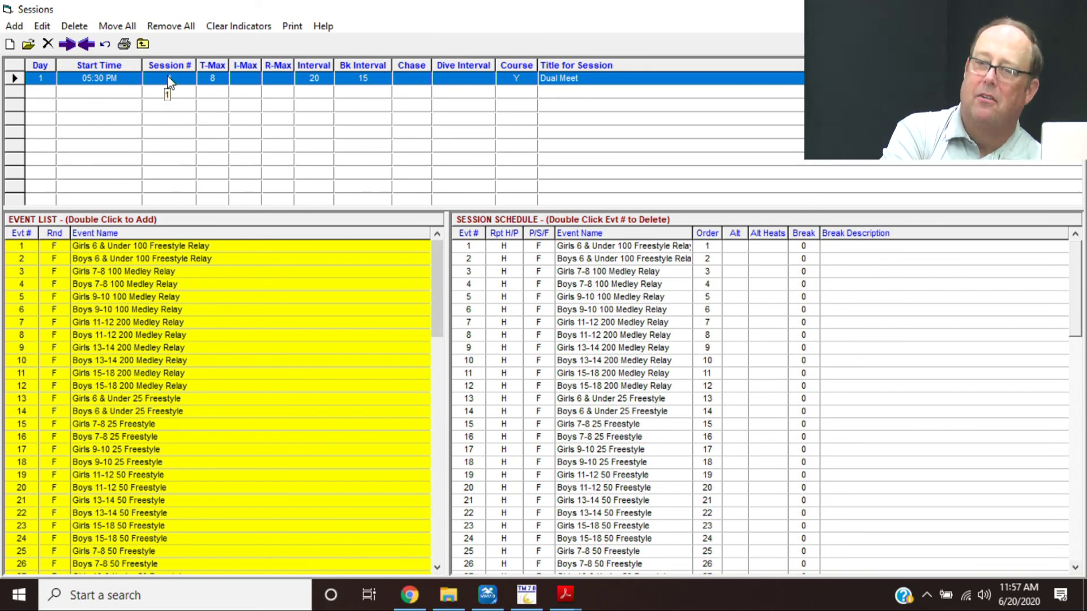
double_click(168, 80)
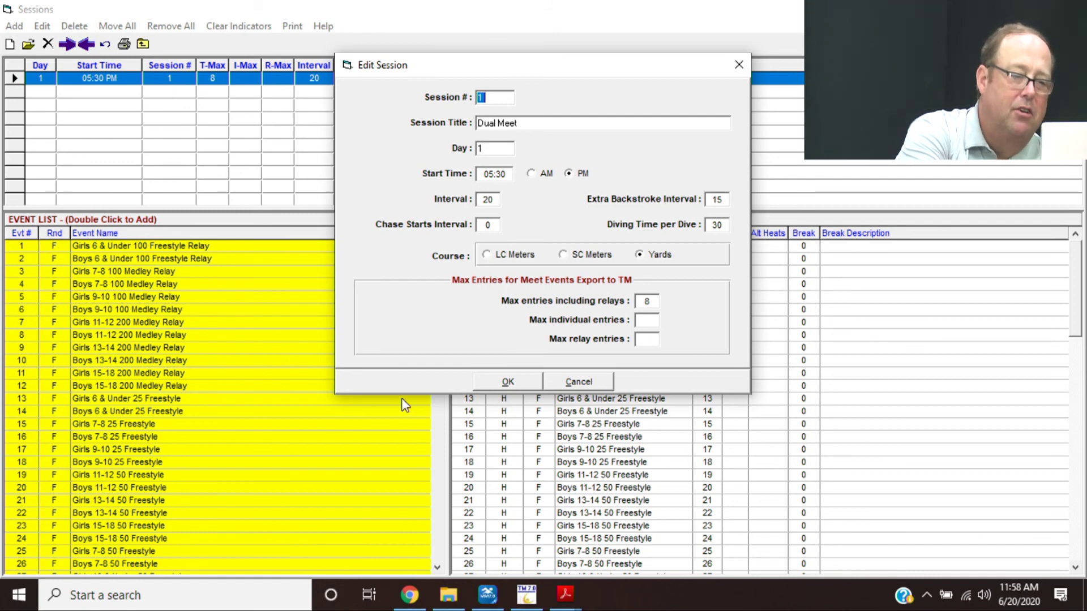
click(595, 383)
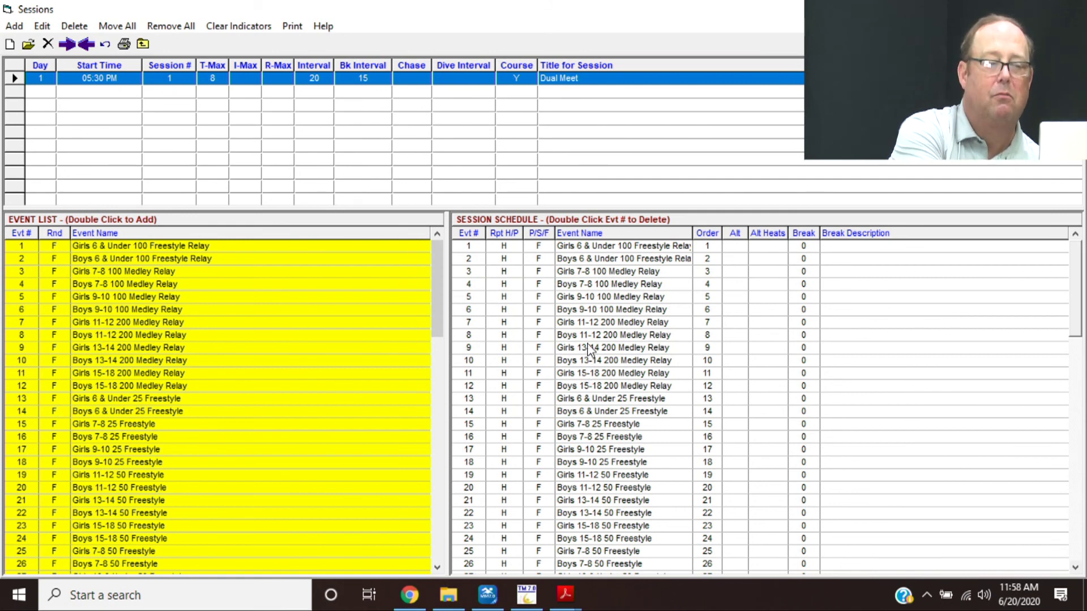
- Move Girls 13-14 200 Medley Relay down and back into event-number order, then close Events
drag(589, 348, 591, 451)
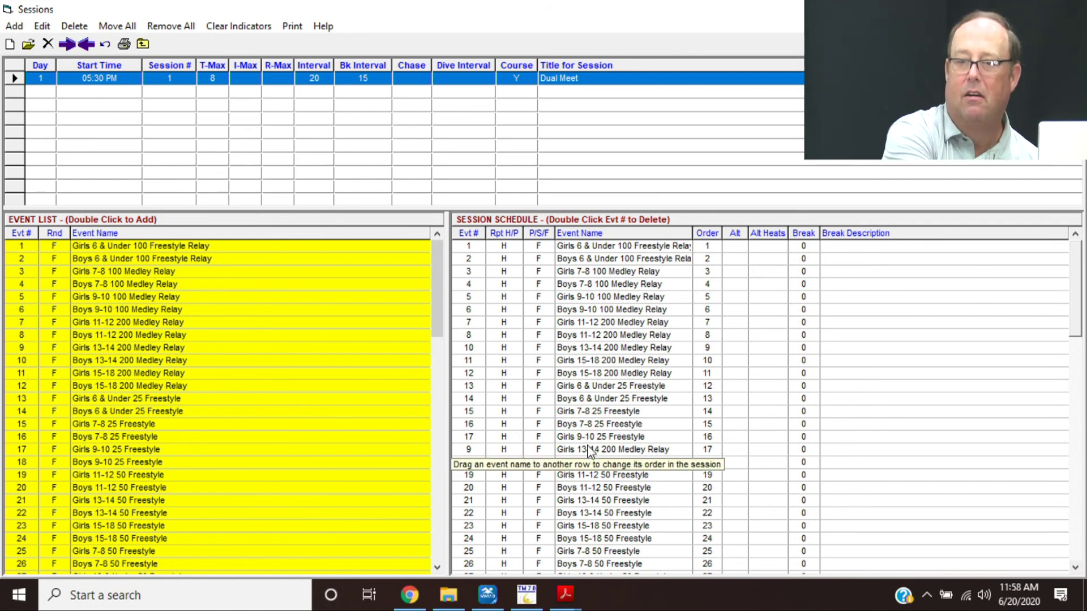
drag(590, 451, 590, 443)
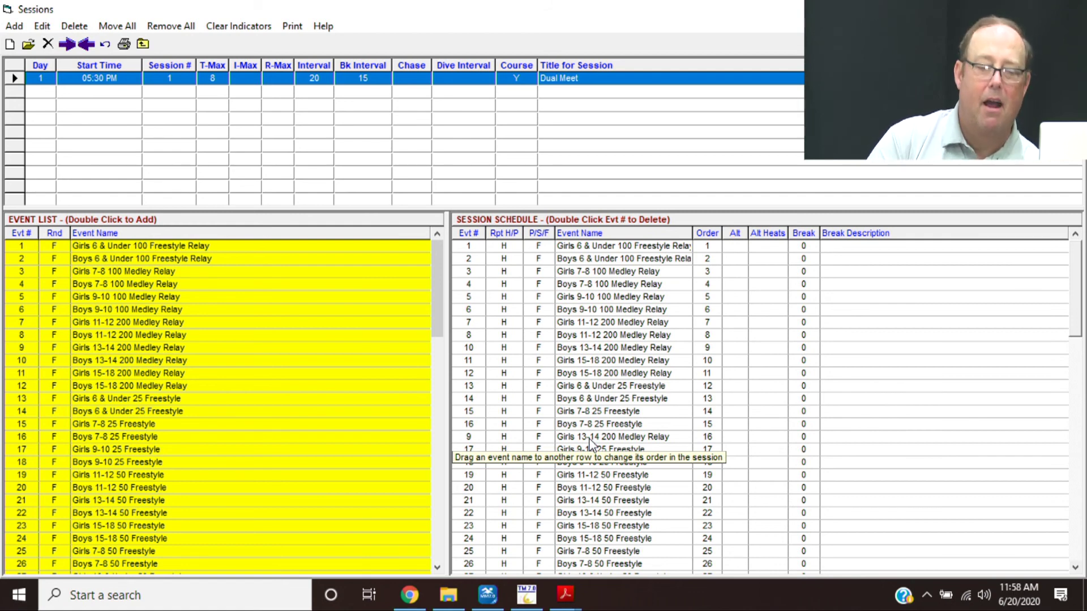
drag(589, 440, 598, 346)
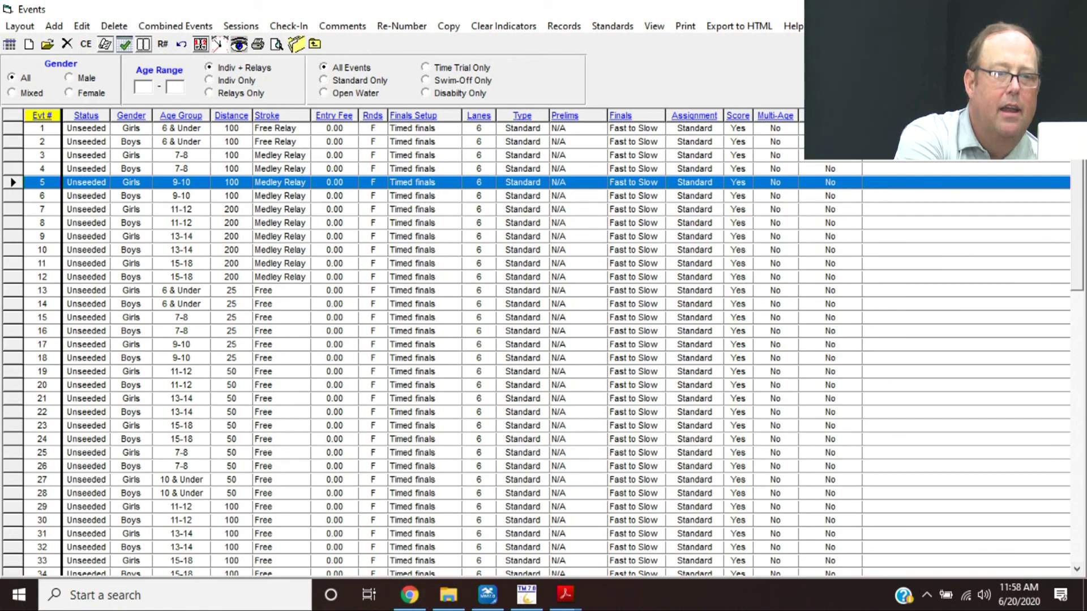
key(Escape)
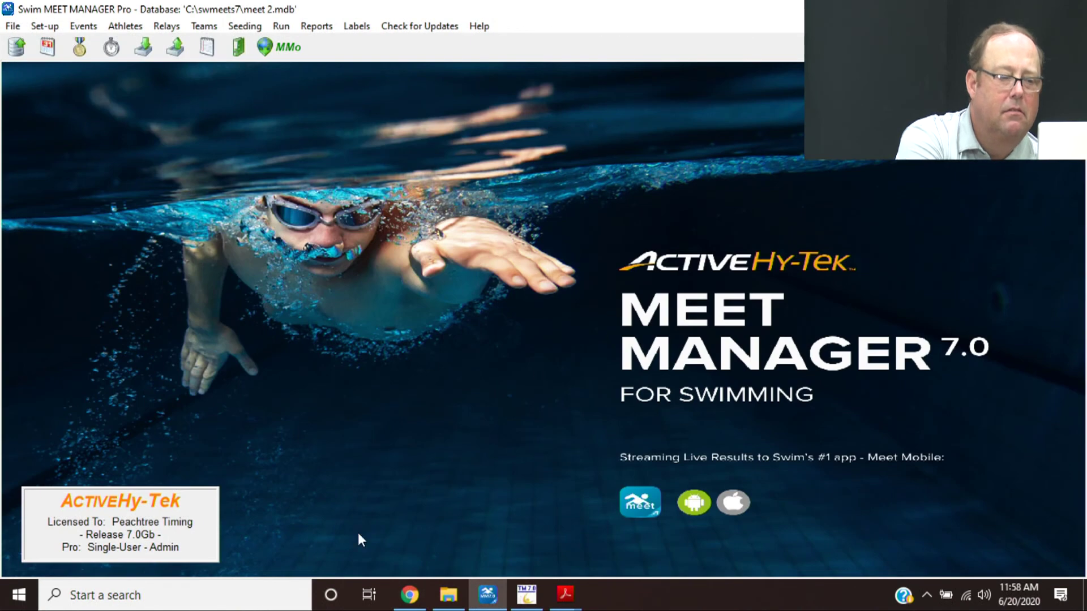
mouse_move(572, 593)
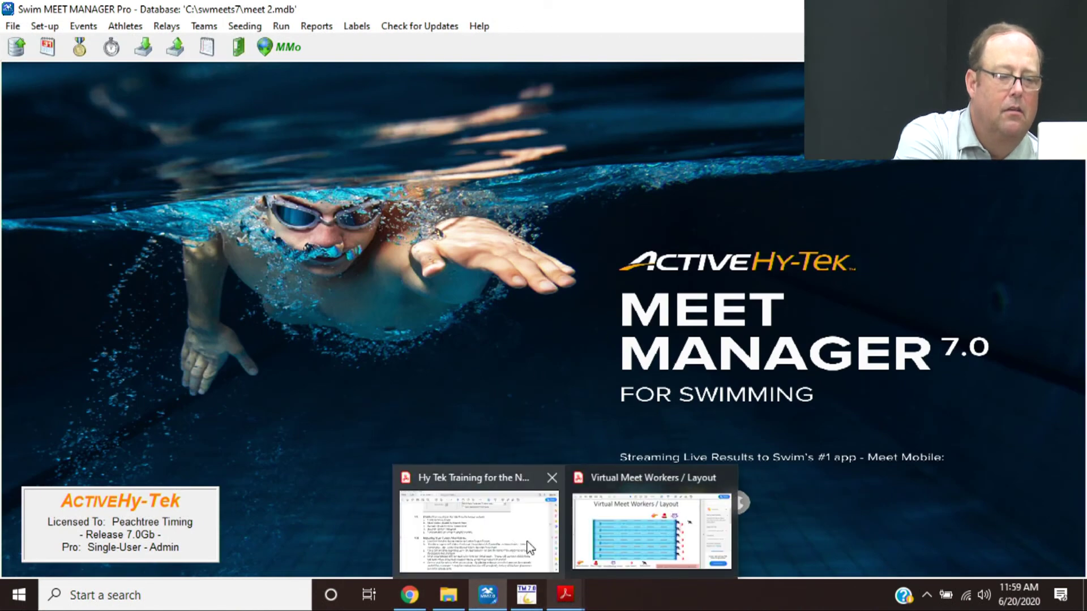
click(543, 544)
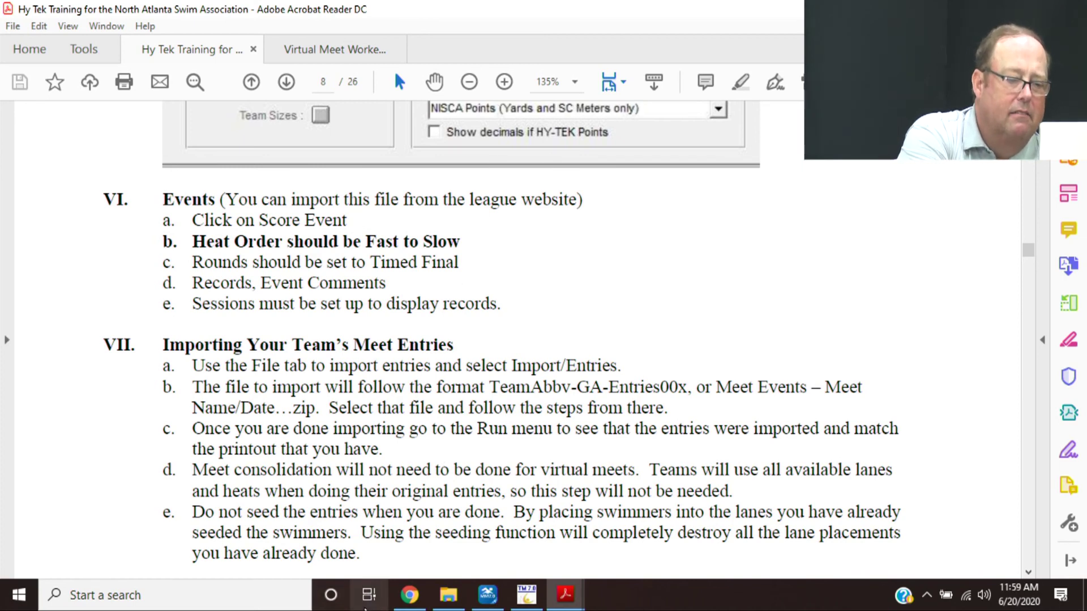
mouse_move(526, 596)
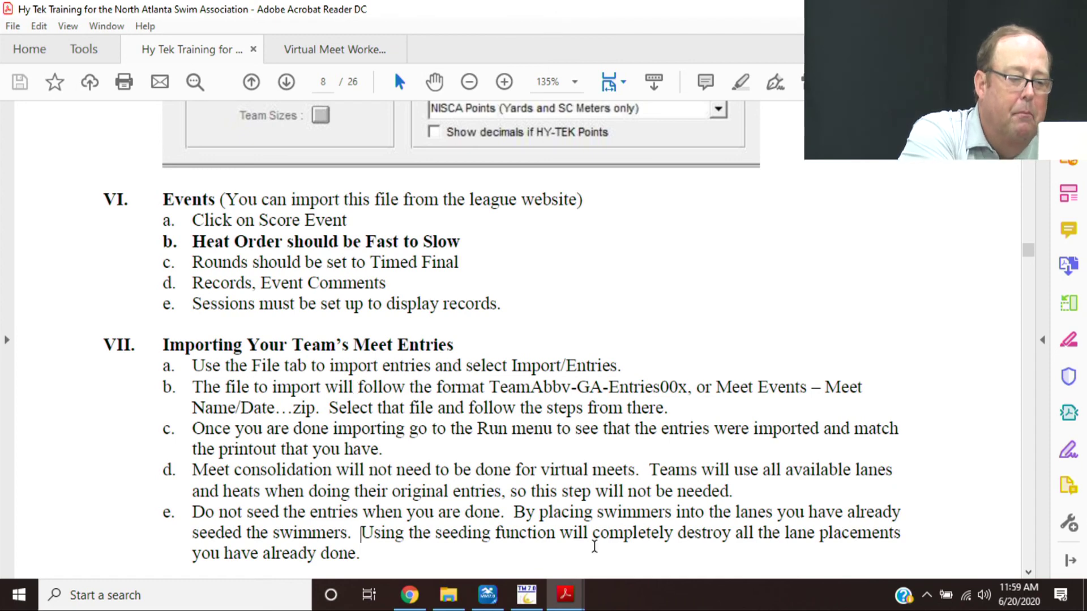
click(487, 594)
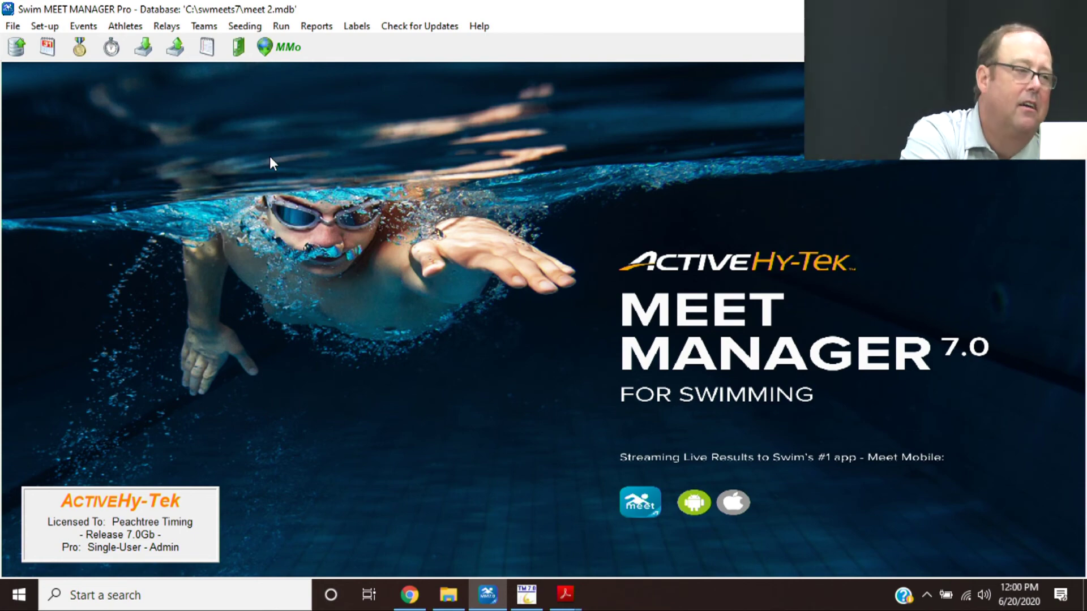
- Import entries from CTCC-GA-Entries001.zip in the ASA Hy-tek Training folder, unzipping to CLtemp
click(15, 28)
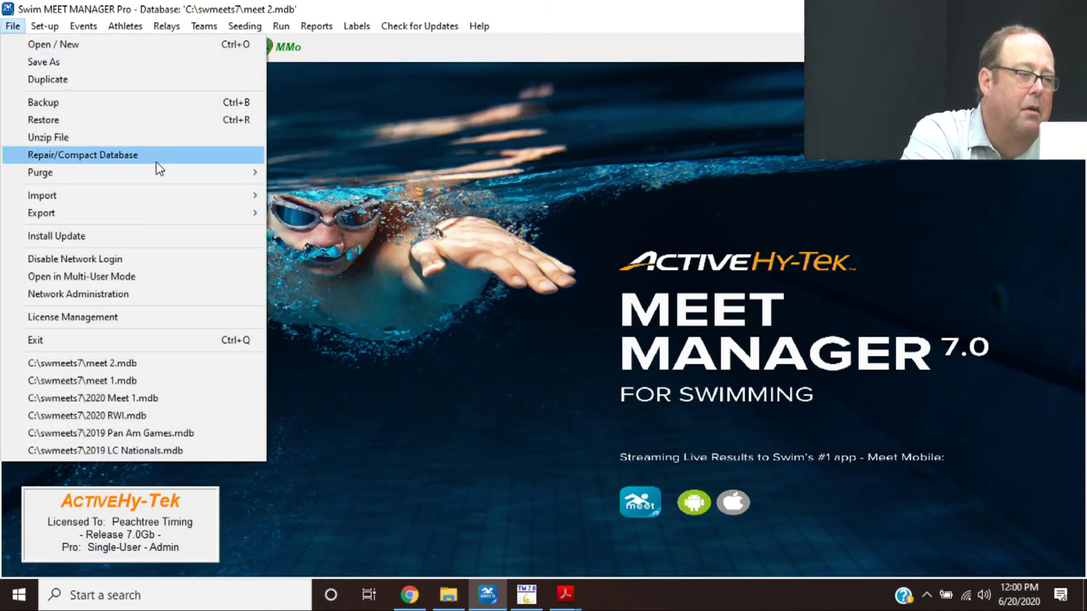
mouse_move(202, 199)
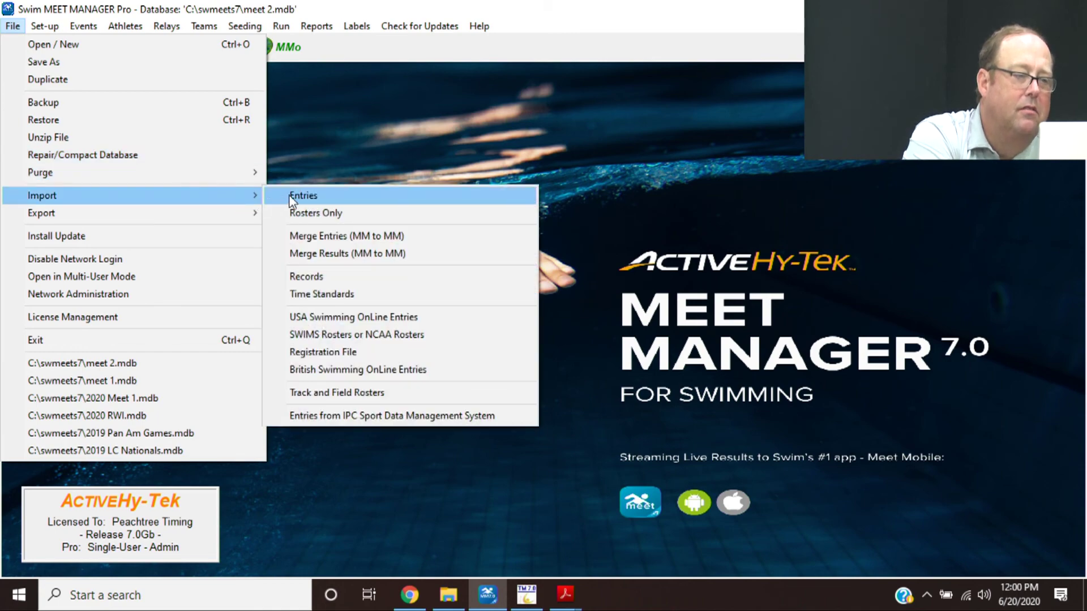
click(291, 200)
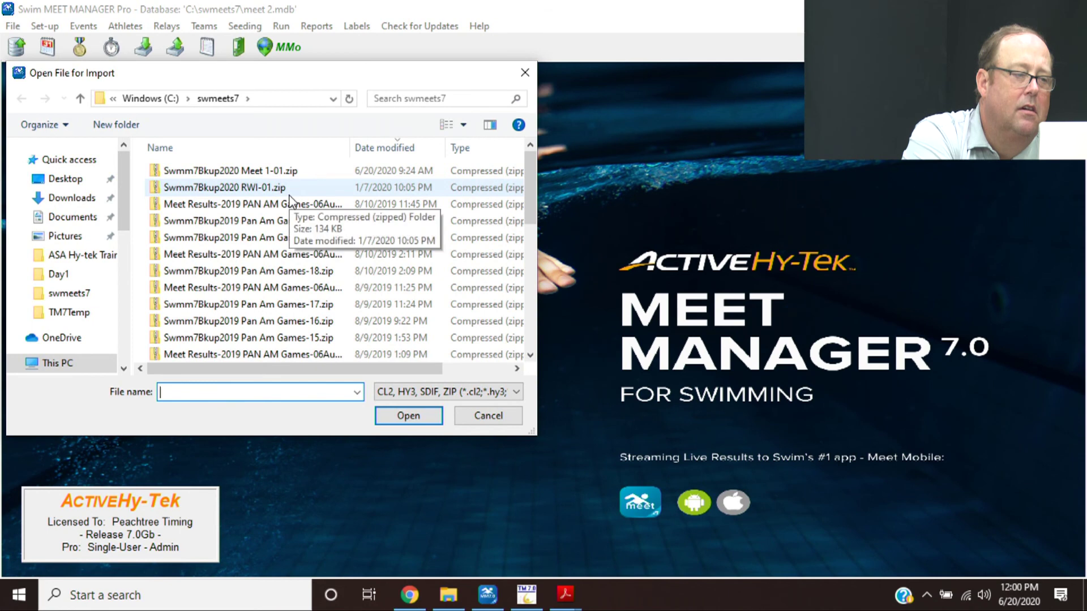
click(78, 262)
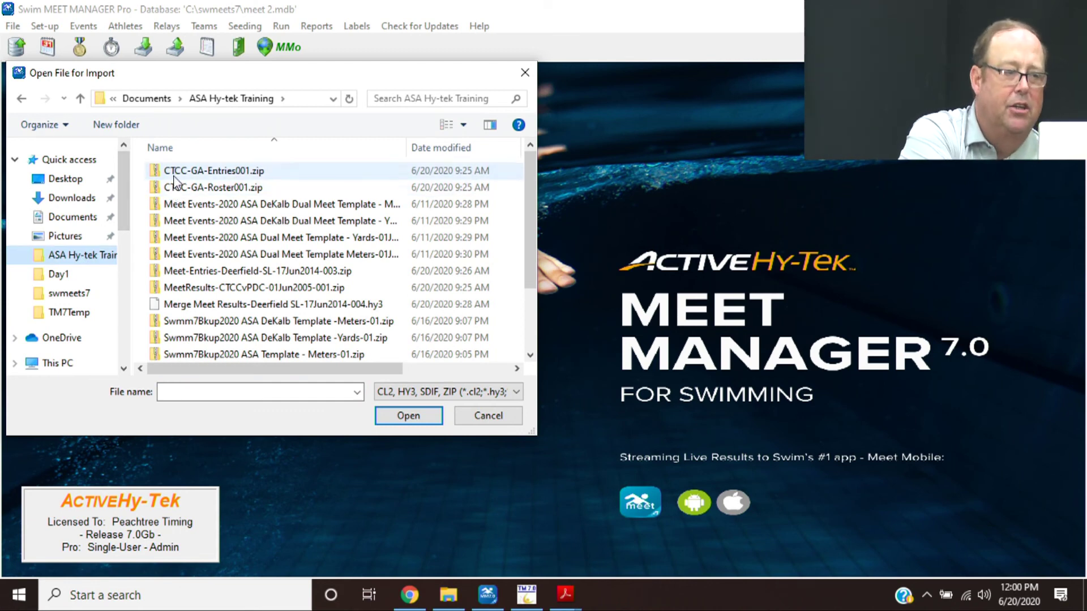
double_click(175, 178)
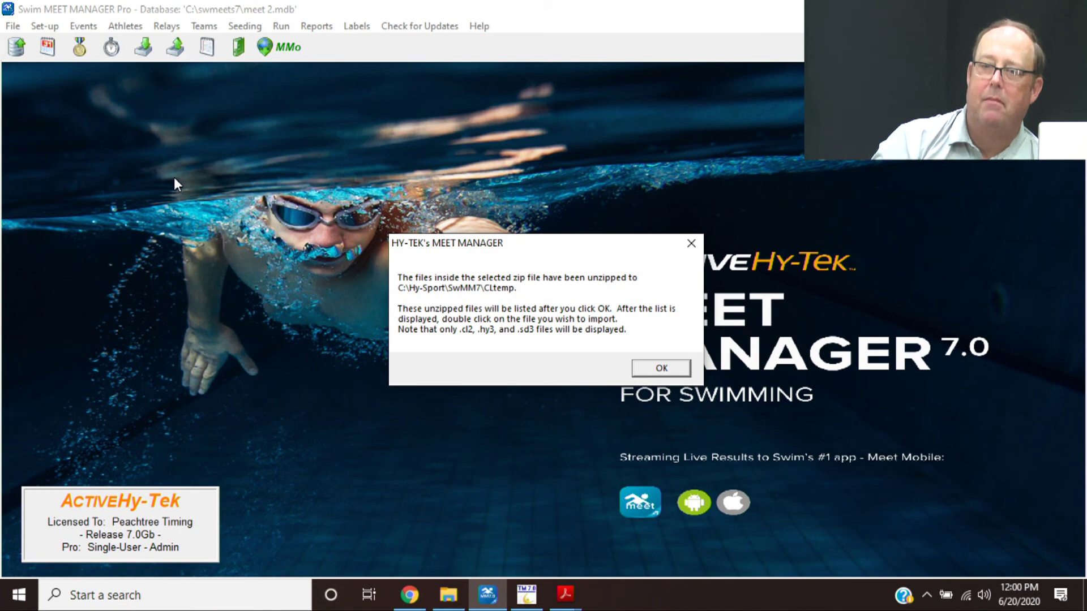
- Acknowledge the unzip message and select the unzipped HFILE001.HY3 entries file
key(Return)
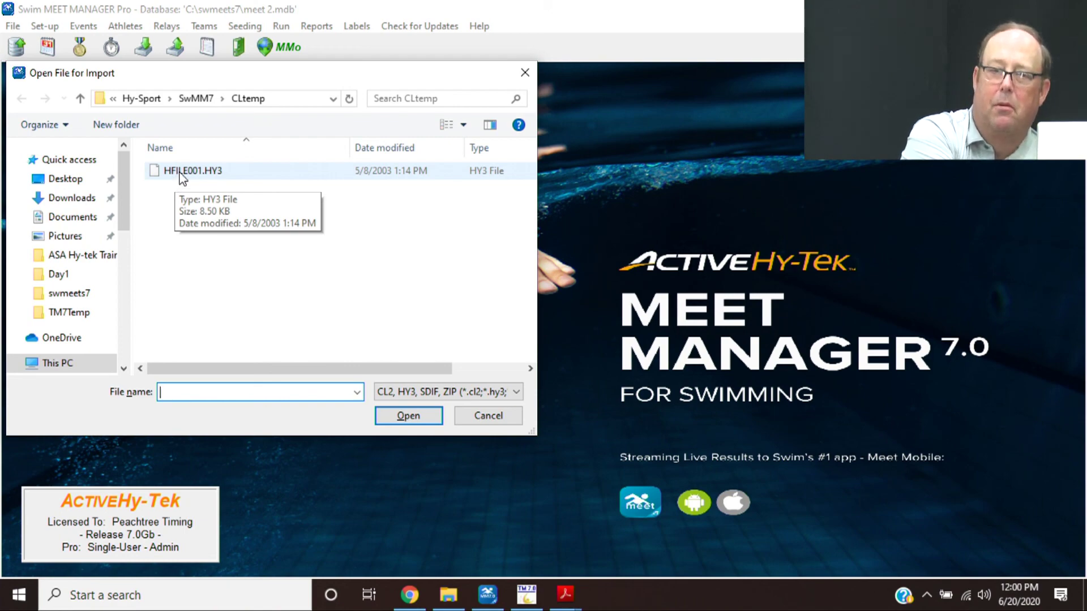
double_click(181, 173)
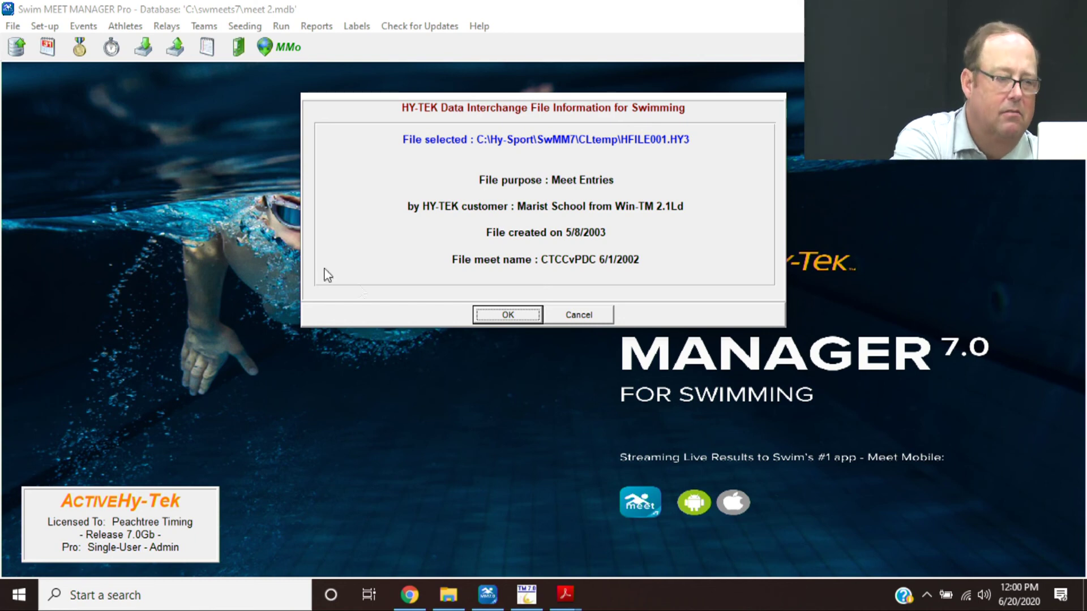
click(508, 315)
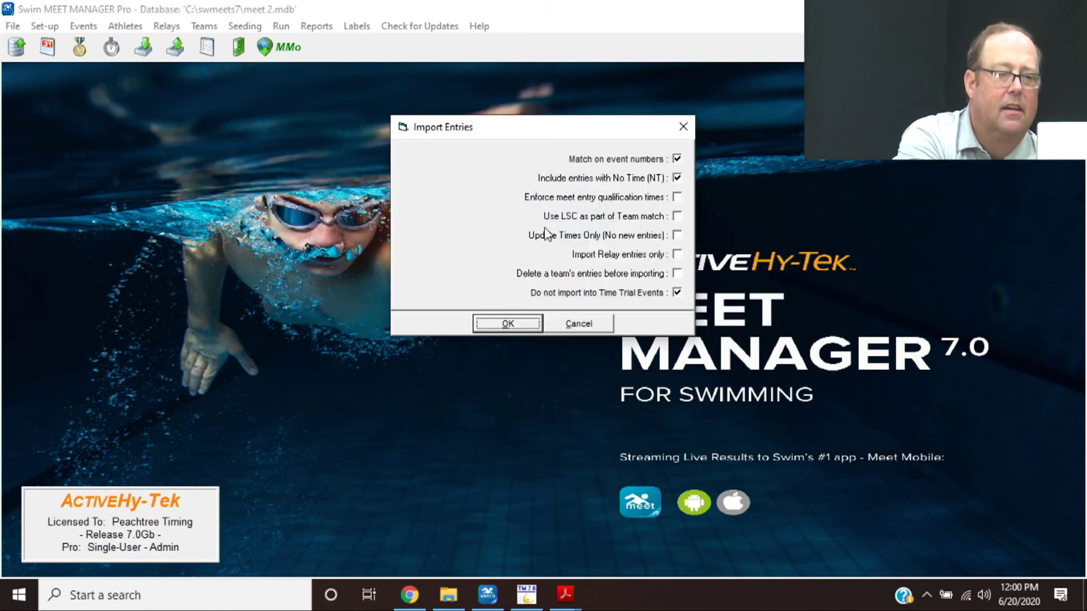
- Import entries with event-number matching and the Time Trial exclusion off, then view the Teams list
click(607, 161)
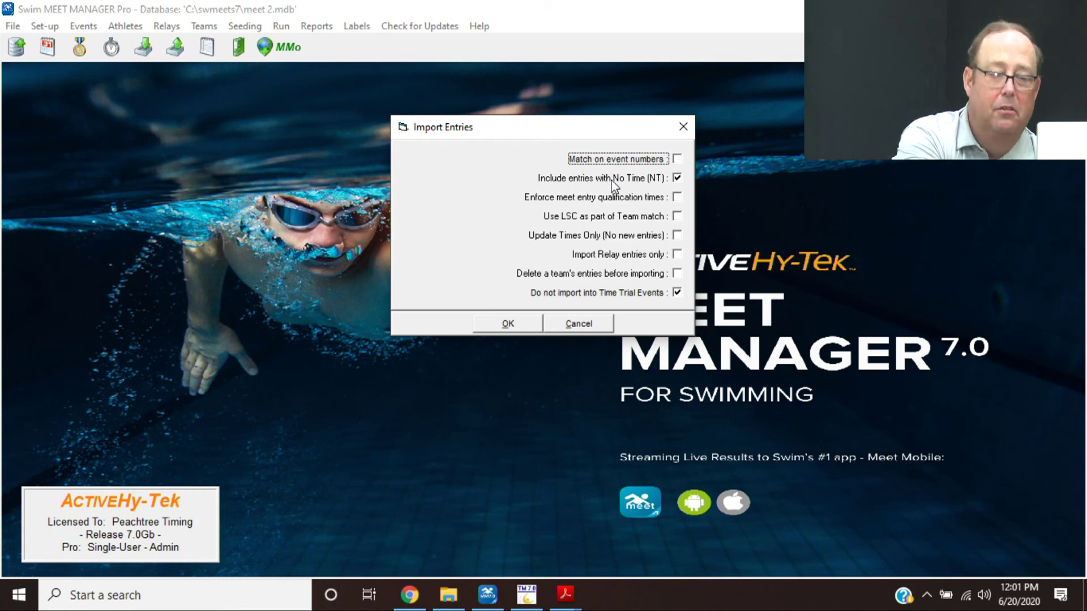
click(600, 295)
click(601, 295)
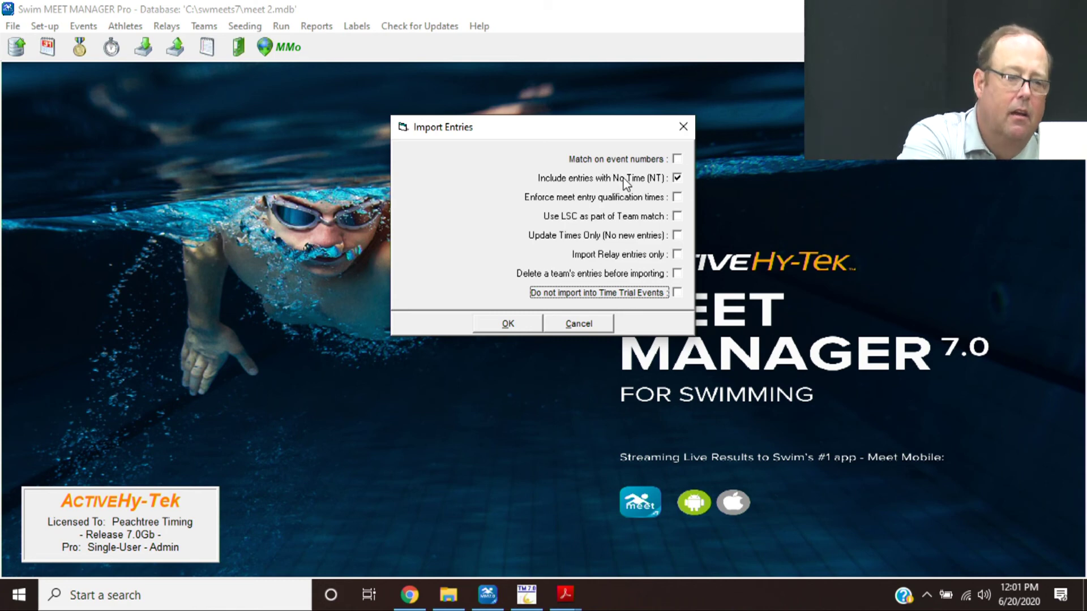
click(503, 325)
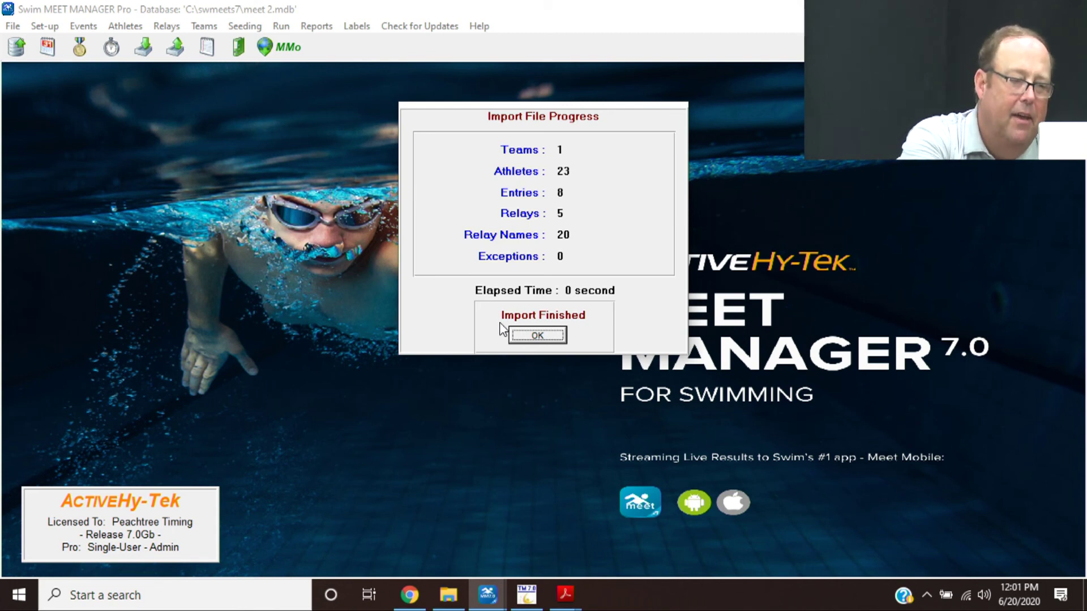
key(Return)
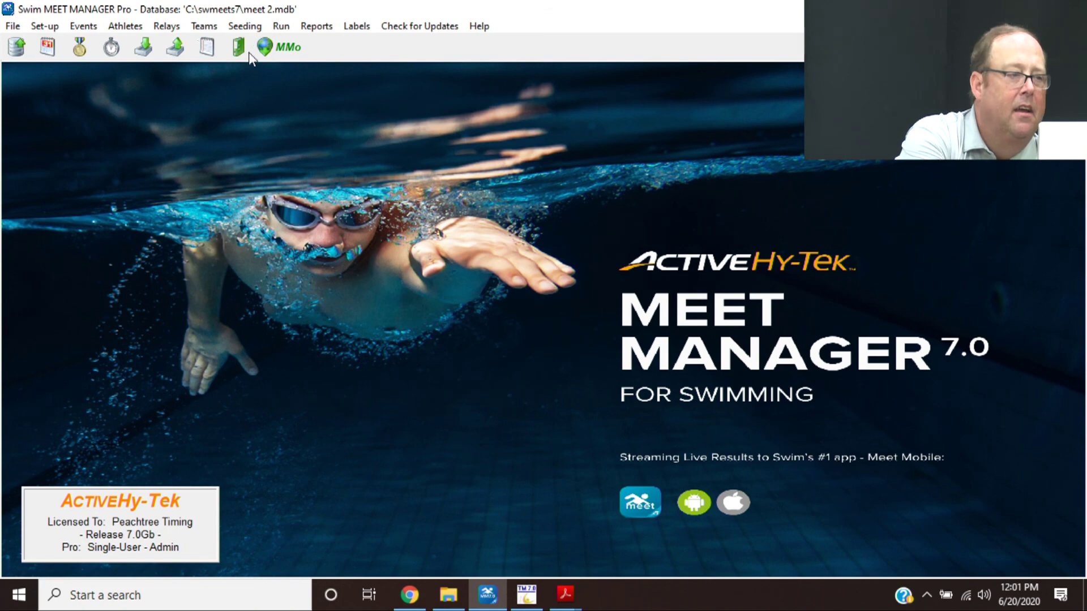
click(204, 27)
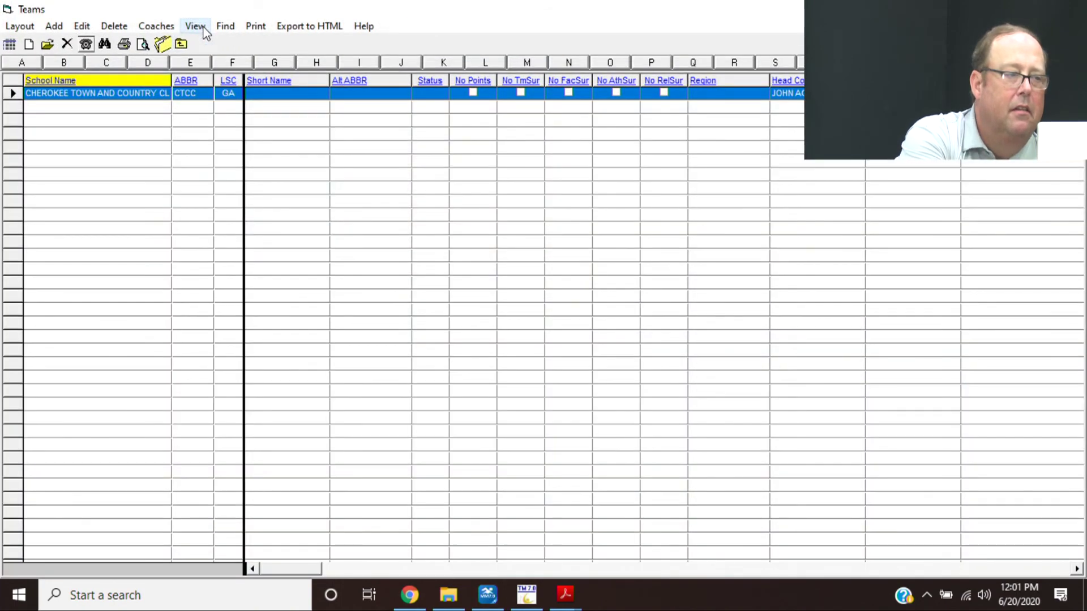
- Close the Teams list, check the imported CTCC relays in Run the Meet, then exit it
click(181, 45)
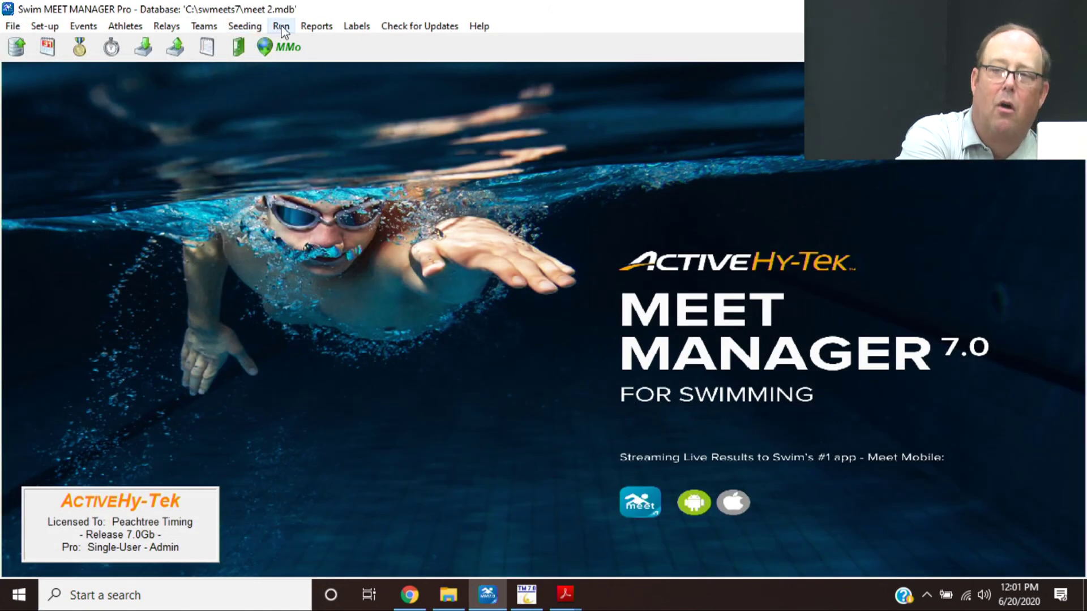
click(281, 27)
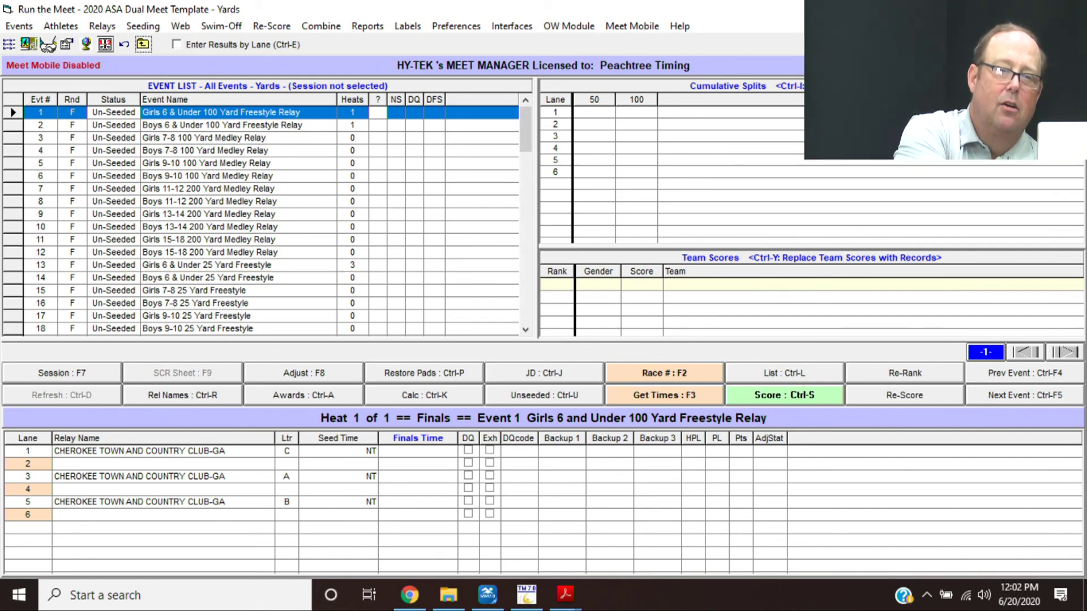
key(Escape)
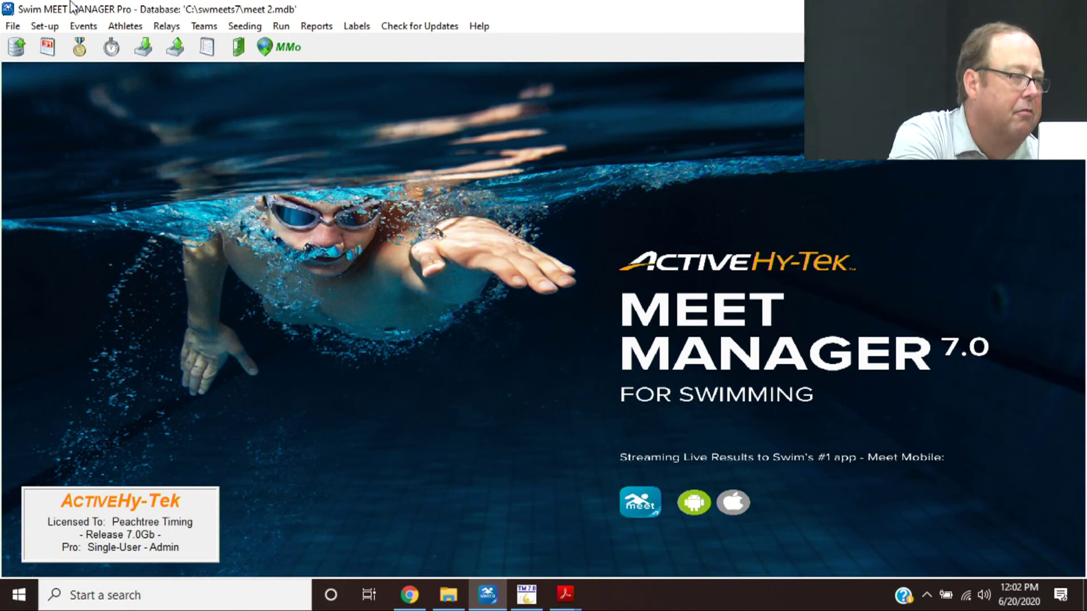
- Start a Rosters Only import and pick CTCC-GA-Roster001.zip from the ASA Hy-tek Training folder
click(12, 26)
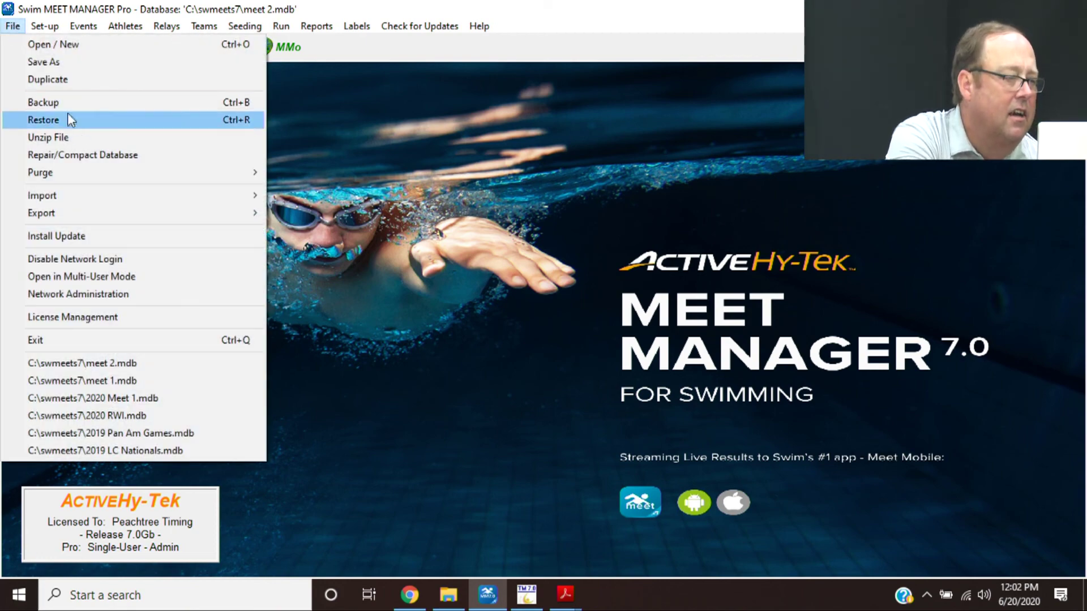
mouse_move(152, 214)
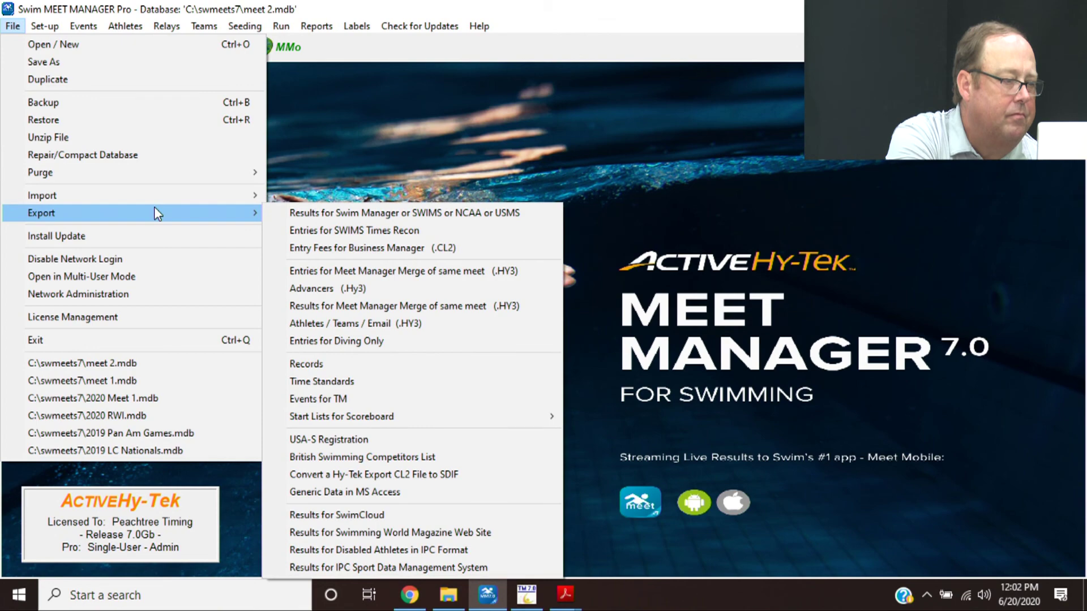
mouse_move(180, 204)
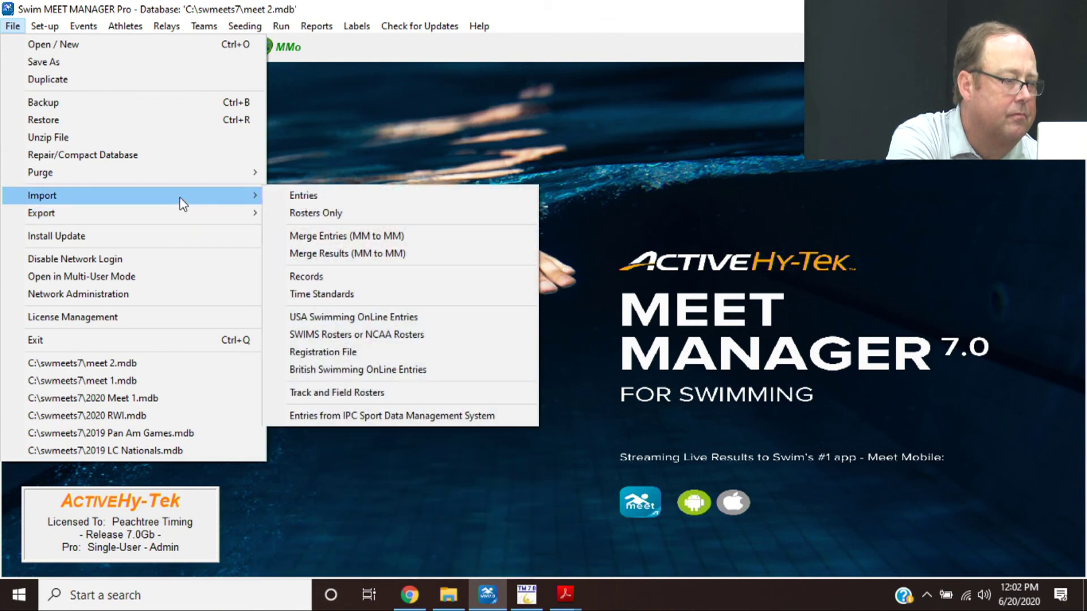
click(291, 214)
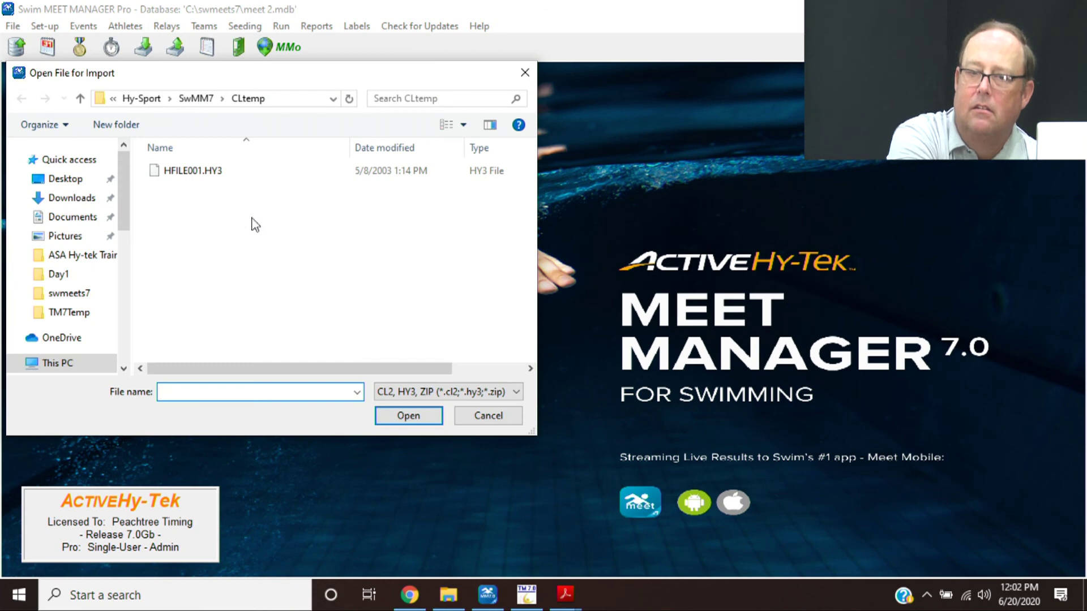
click(102, 262)
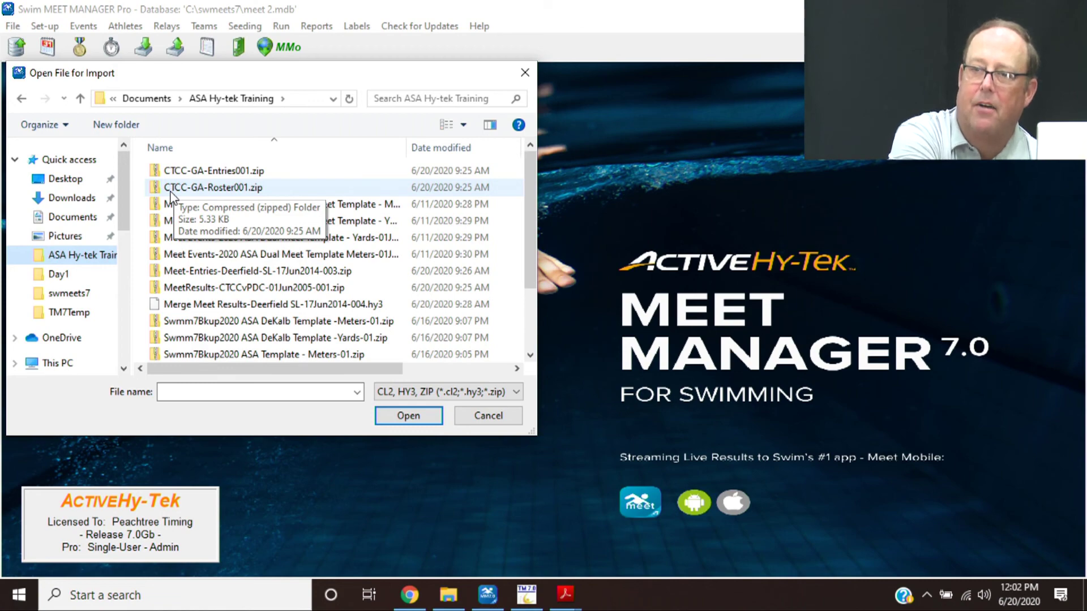
double_click(171, 193)
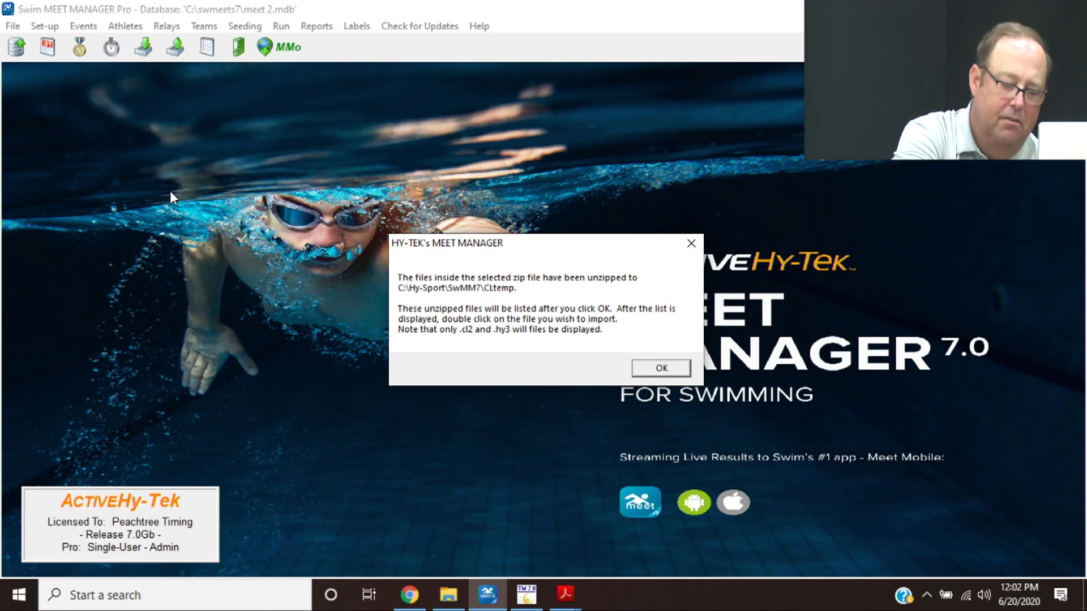
- Import the unzipped HFILE001.HY3 roster, accepting the competitor-number and LSC matching prompts
key(Return)
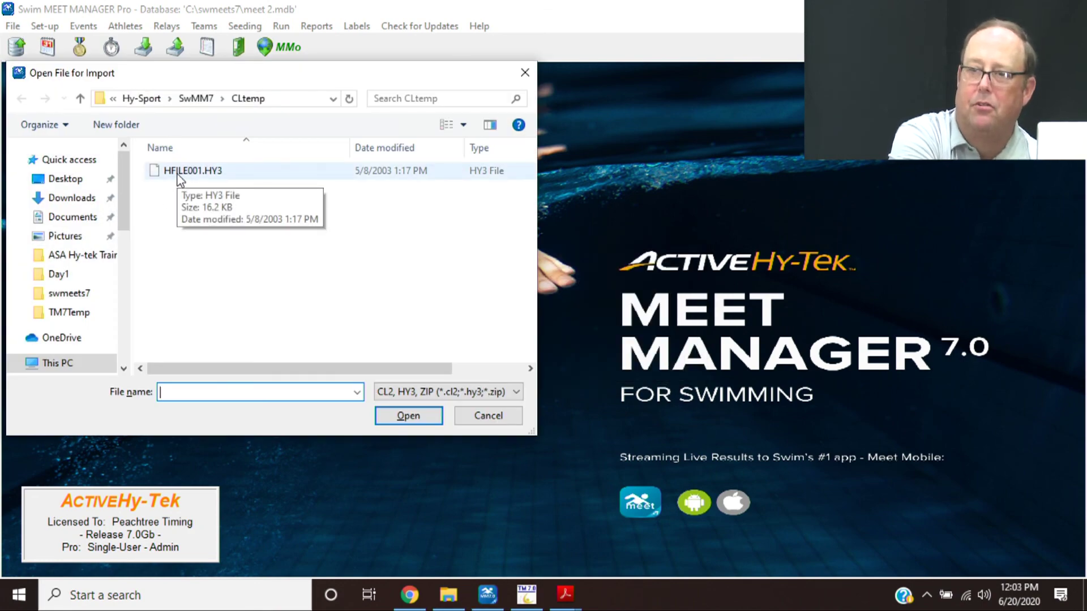
double_click(179, 173)
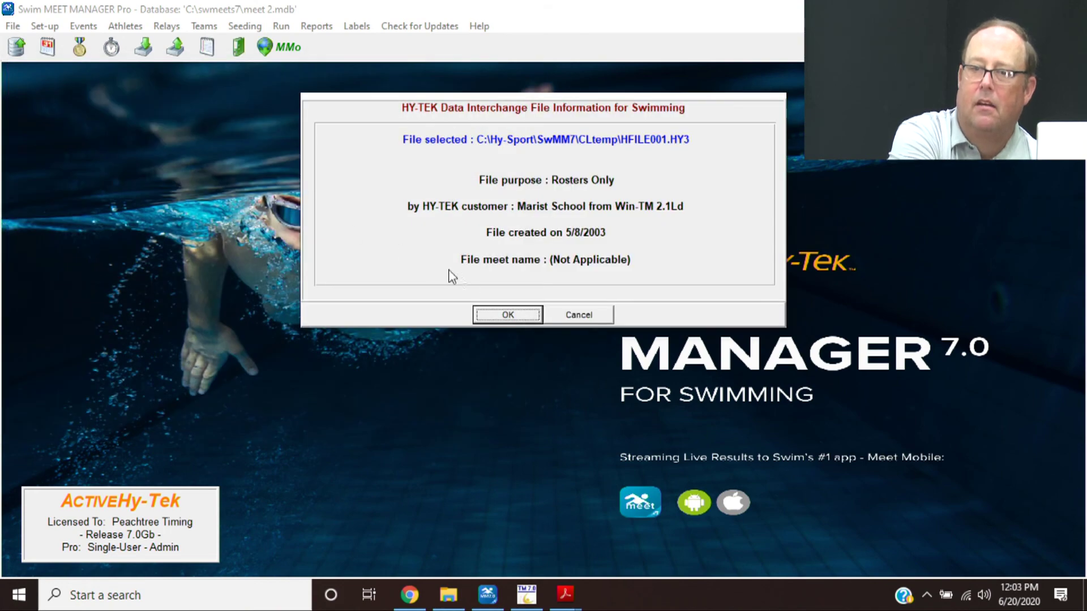
click(508, 316)
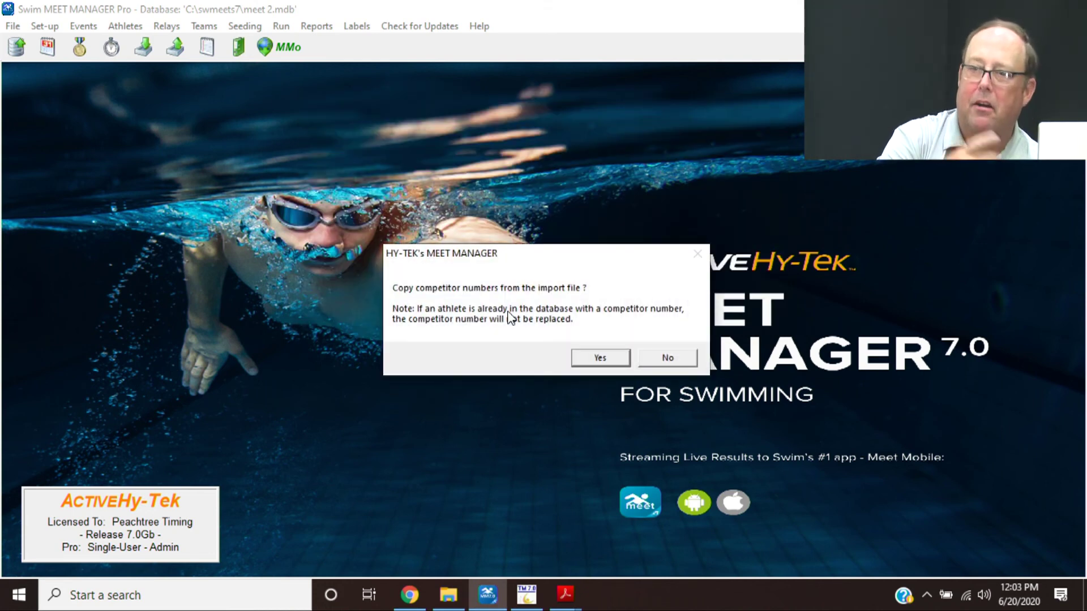
key(Return)
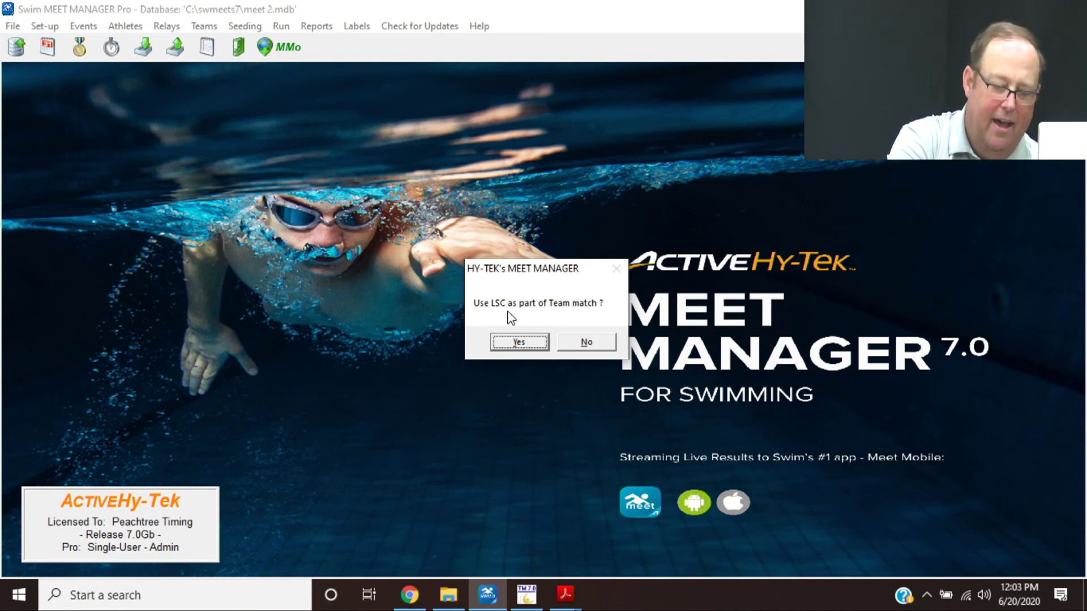
key(Return)
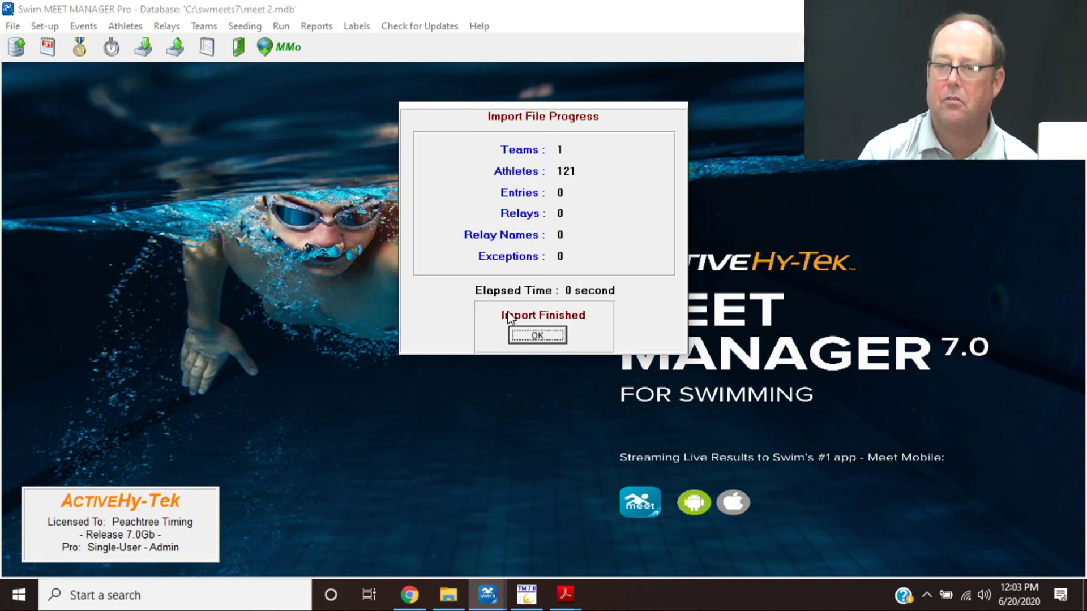
key(Return)
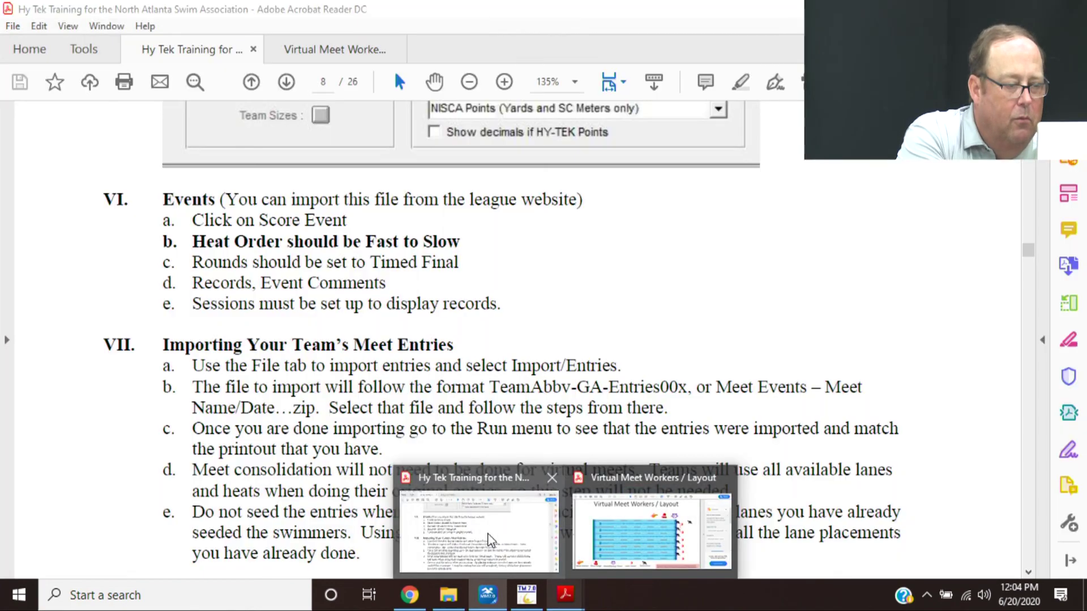
- Bring the Hy Tek training guide forward and move down to page 9's Athletes instructions
click(488, 535)
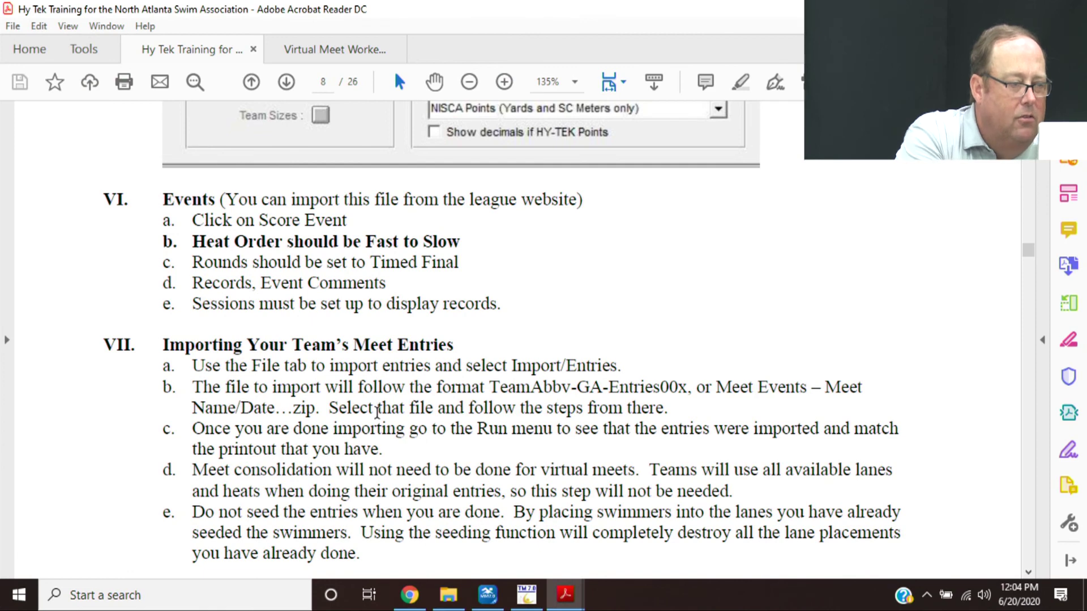
key(Down)
key(Down)
key(Down)
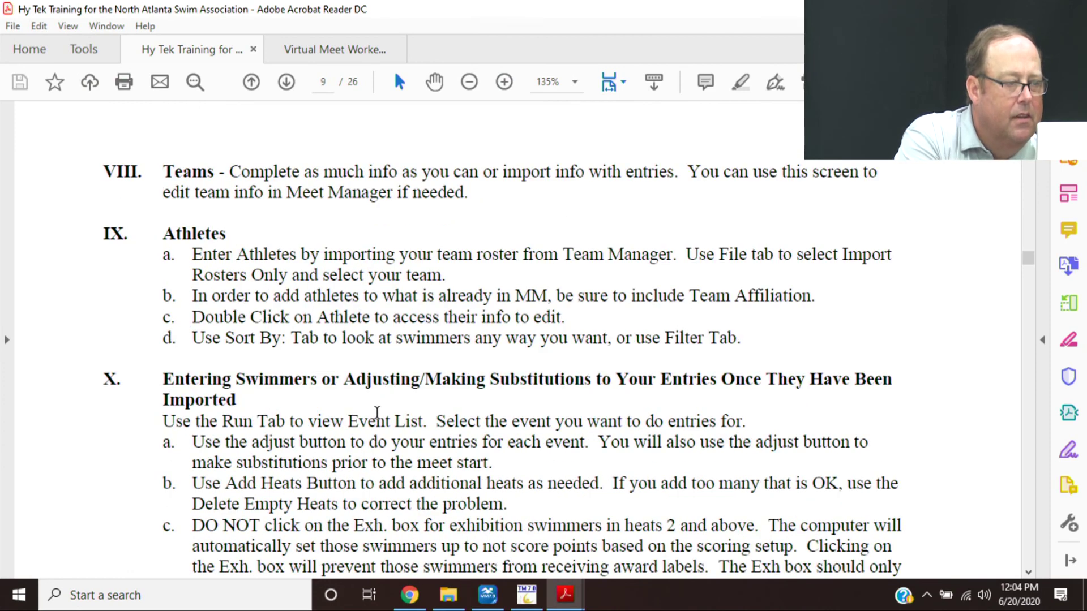
key(Down)
key(Down)
key(Down)
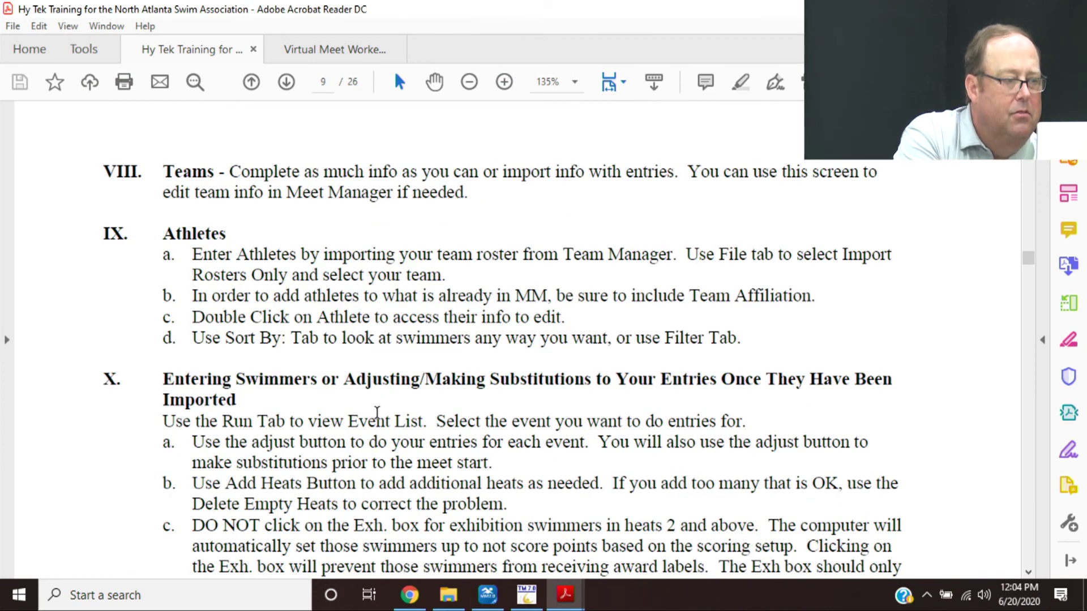
key(Down)
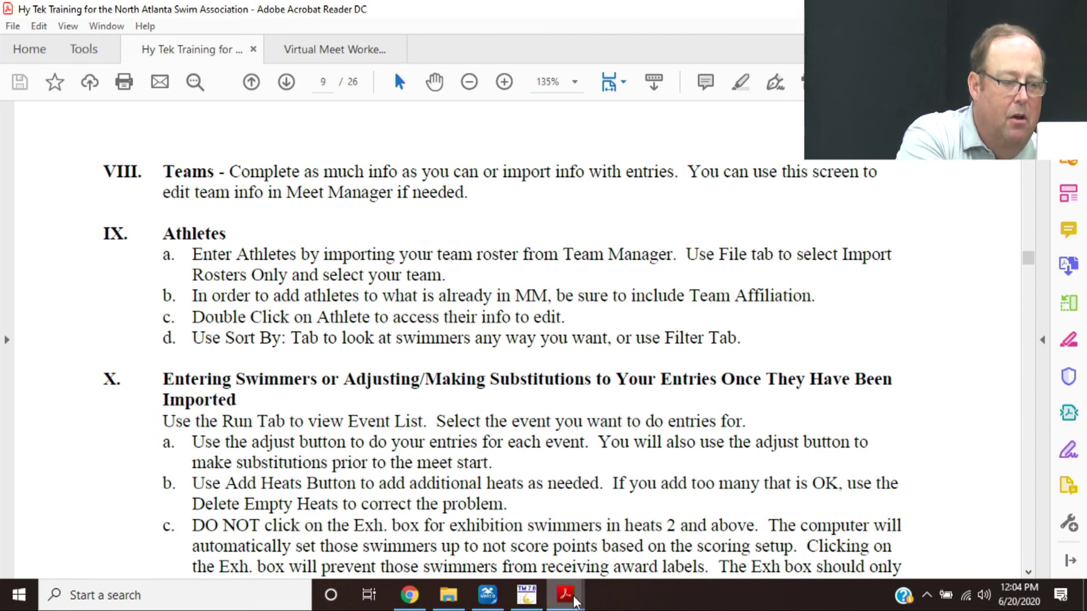
- Return to Meet Manager and open the Athletes list to check the CTCC roster
mouse_move(488, 594)
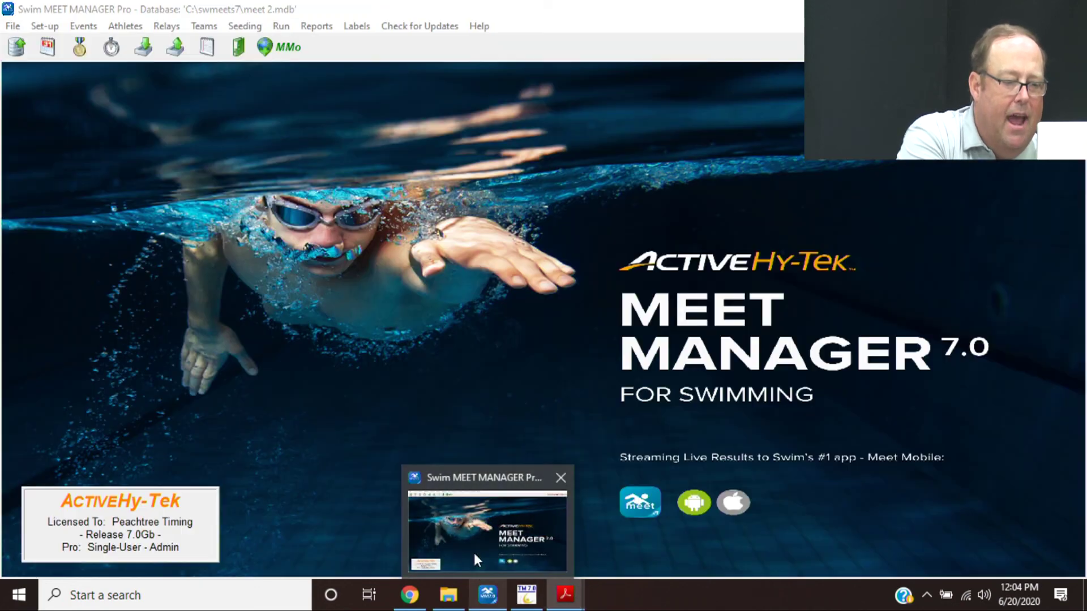
click(476, 560)
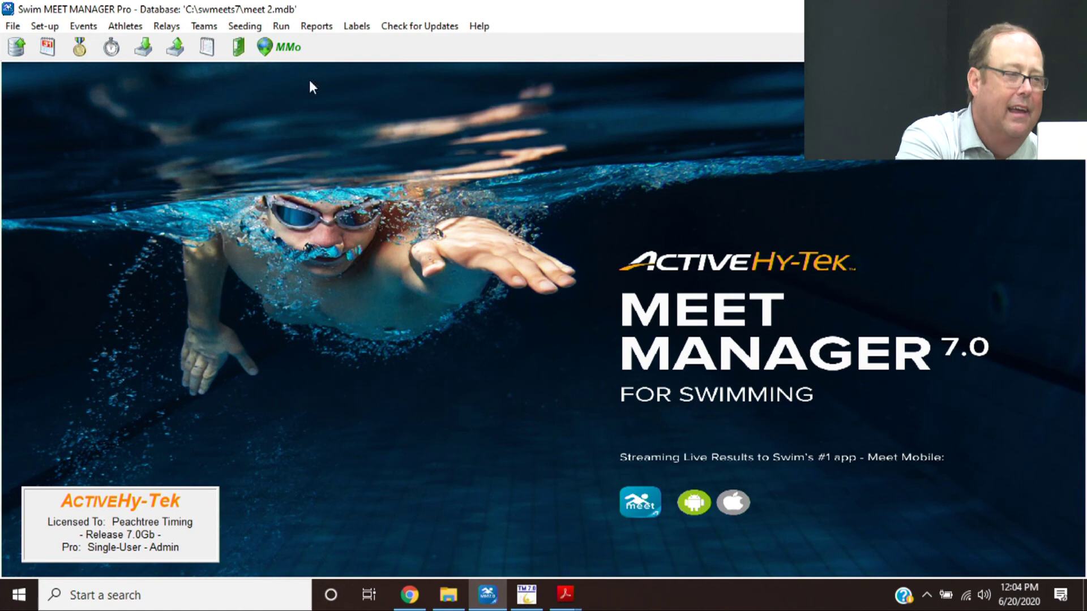
click(125, 27)
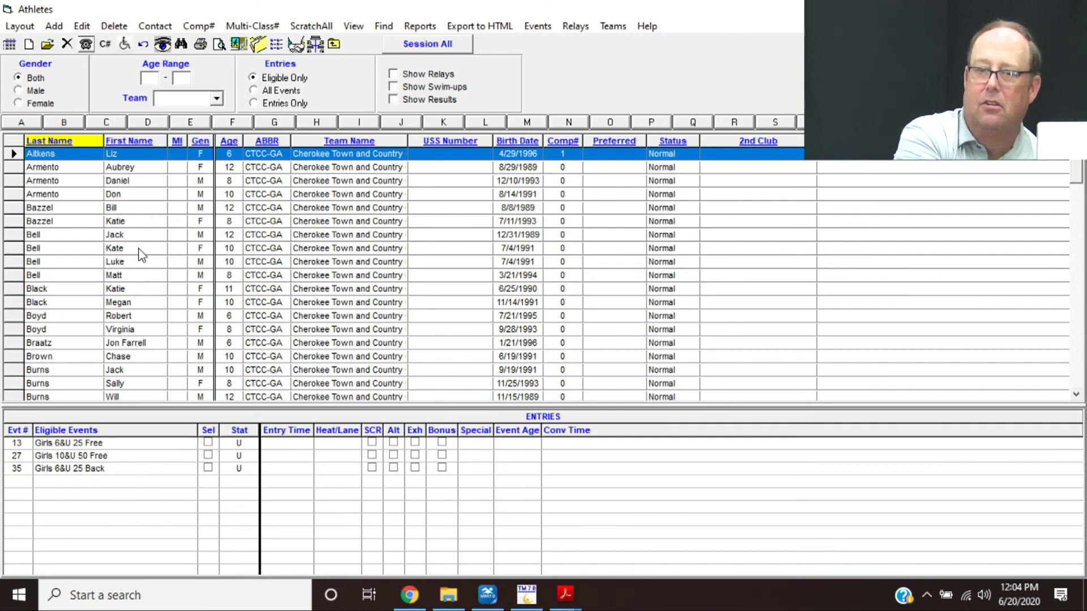
- Save an athlete's record, confirm its swimming ID, stop the ID question, and close Athletes
double_click(139, 250)
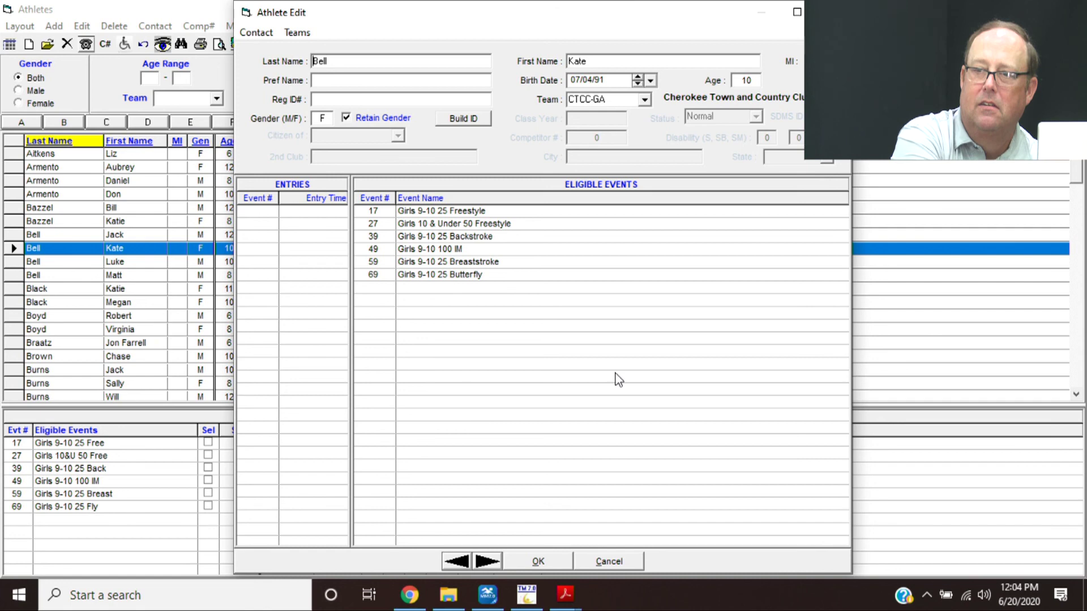
click(566, 563)
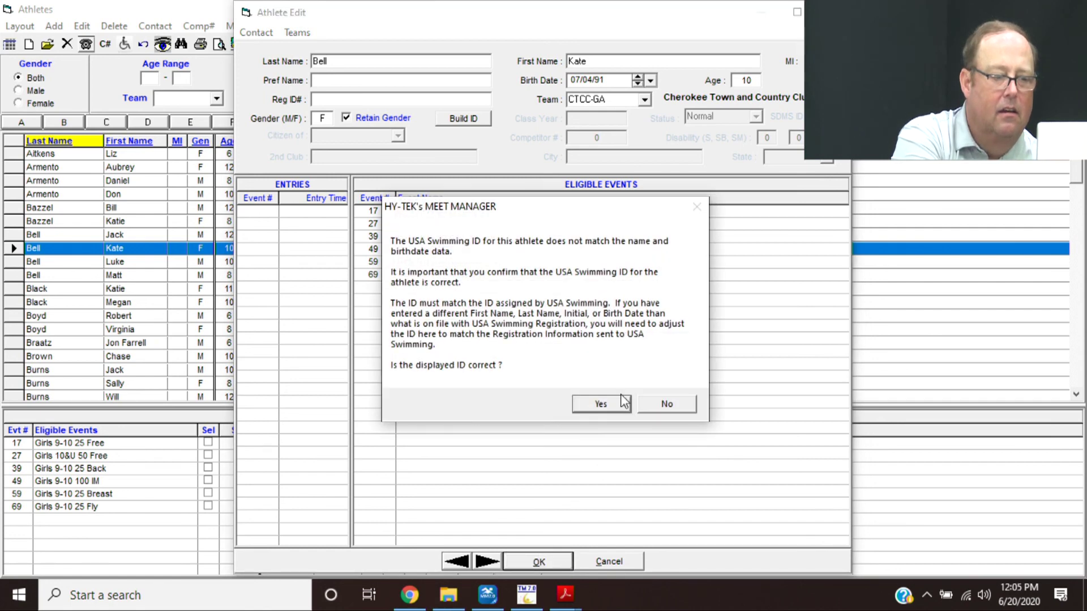
click(620, 409)
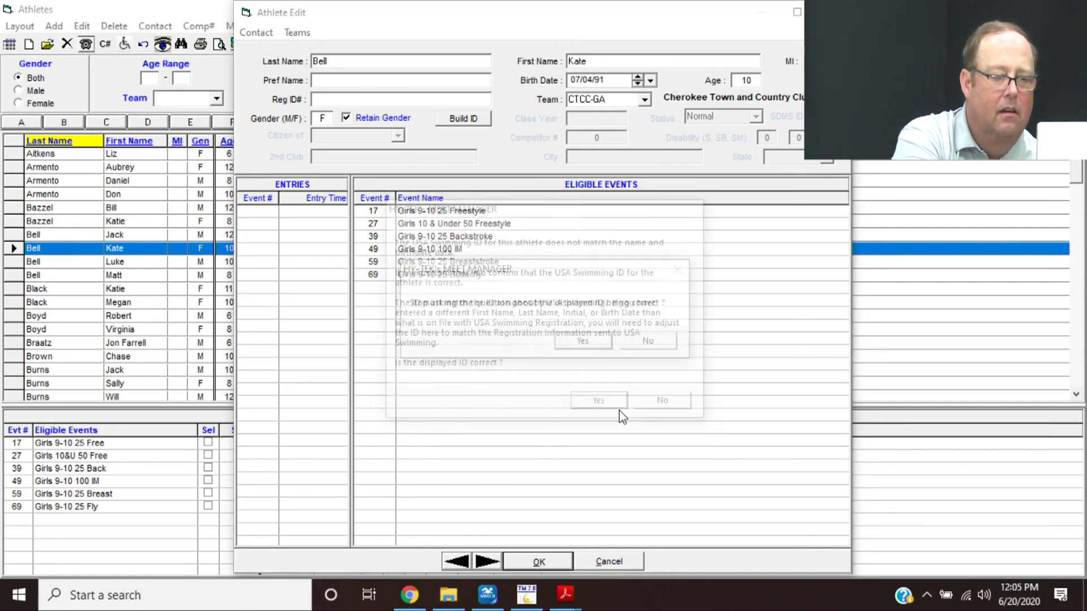
click(583, 341)
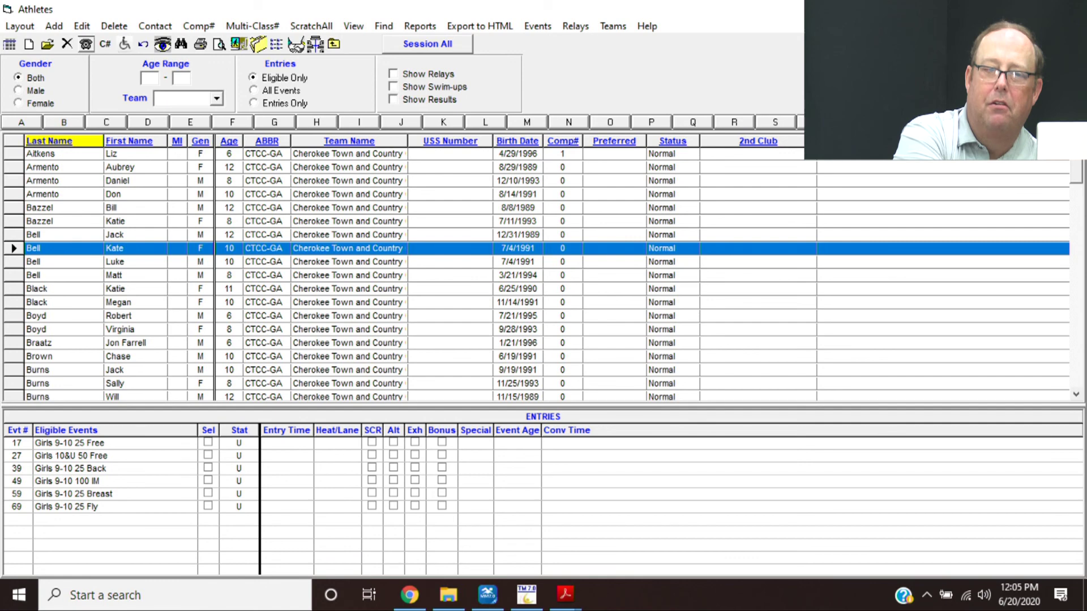
key(alt+F4)
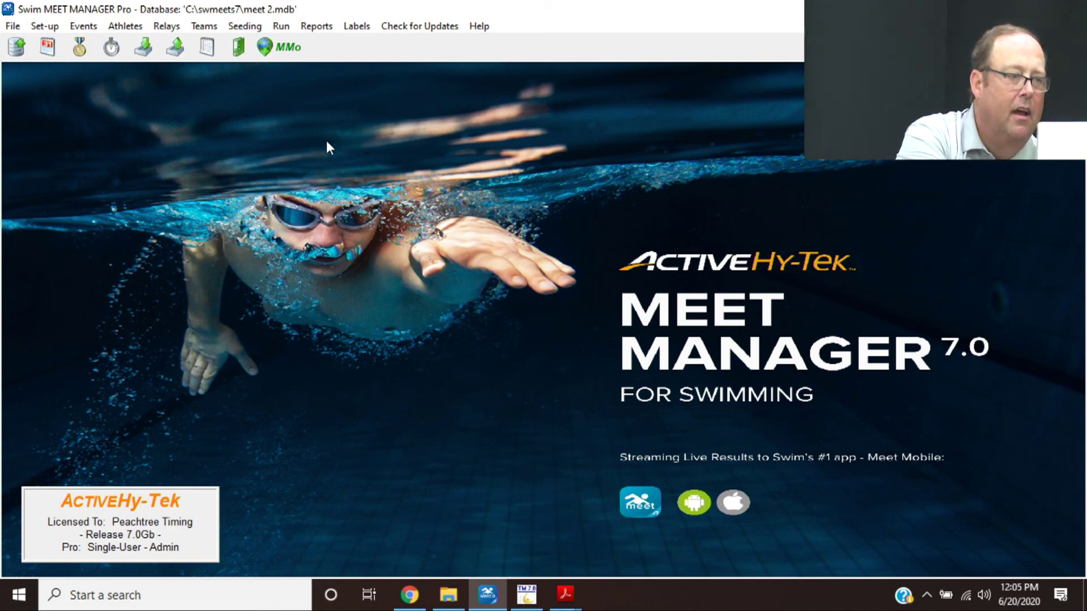
- Open Event 15 Girls 7-8 25 Yard Freestyle in Run the Meet's heat adjustment view
click(281, 26)
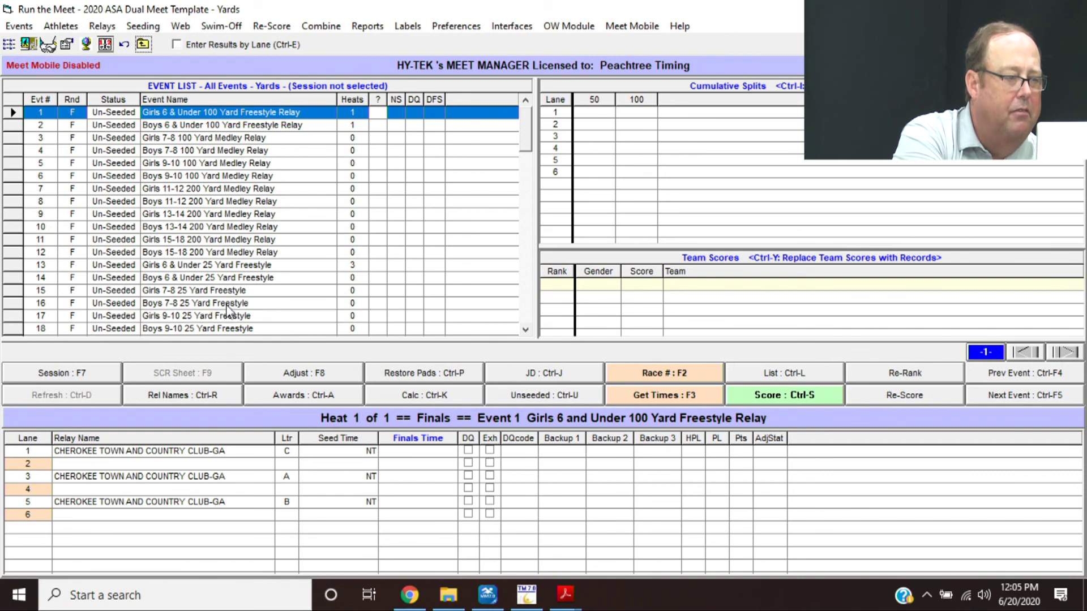
click(241, 280)
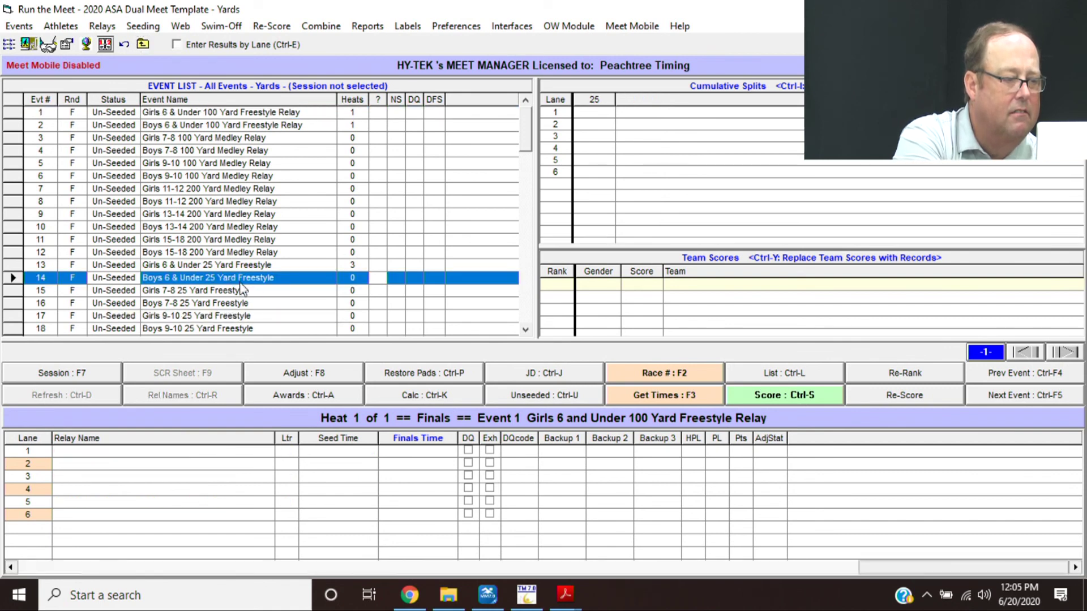
click(239, 289)
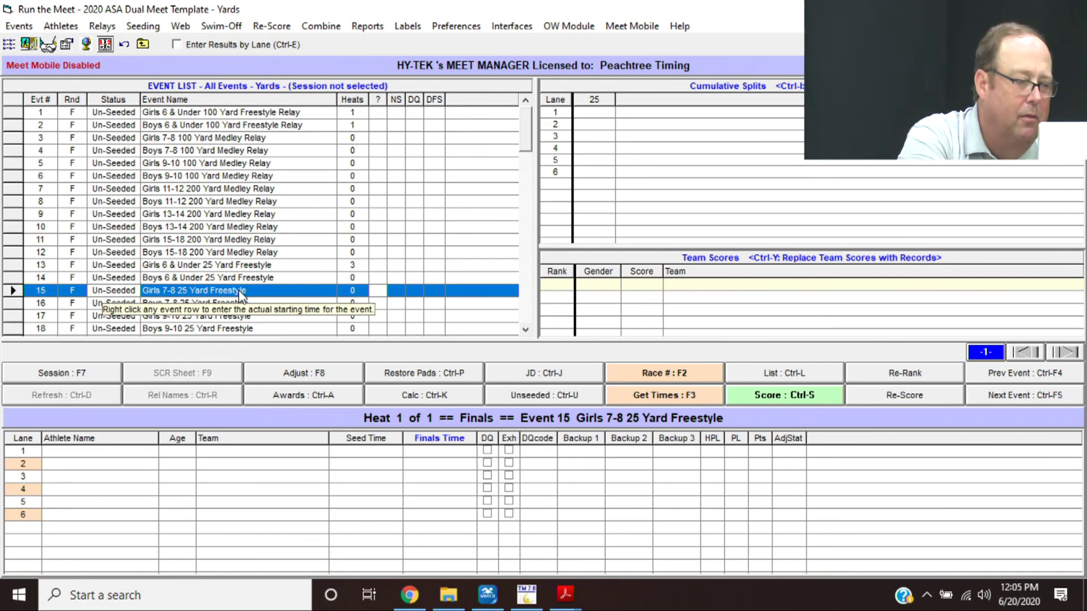
click(289, 374)
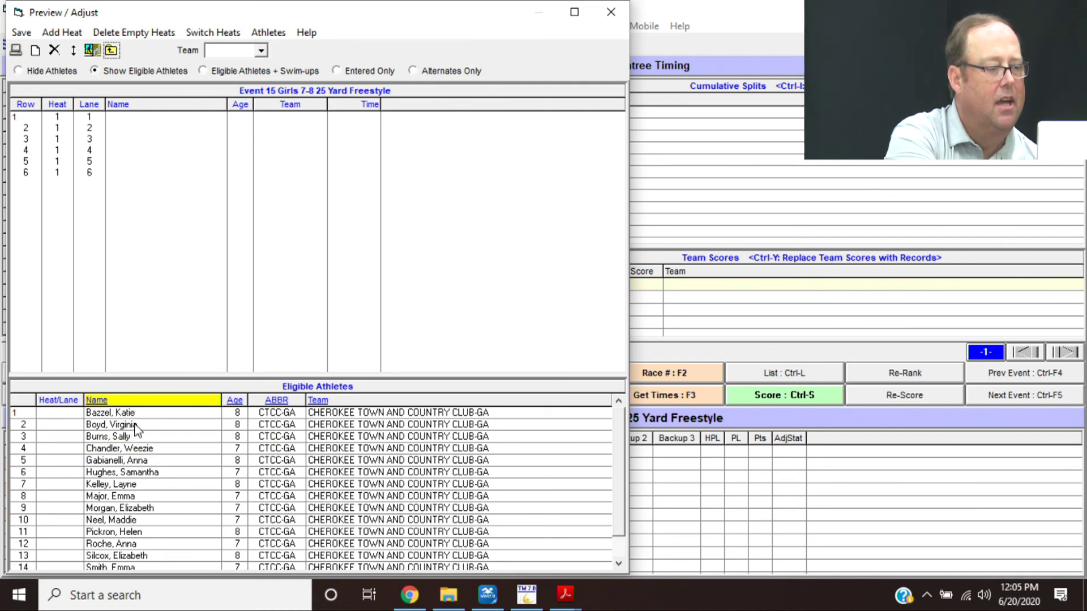
- Fill all six lanes of heat 1 with eligible swimmers
drag(136, 429, 136, 148)
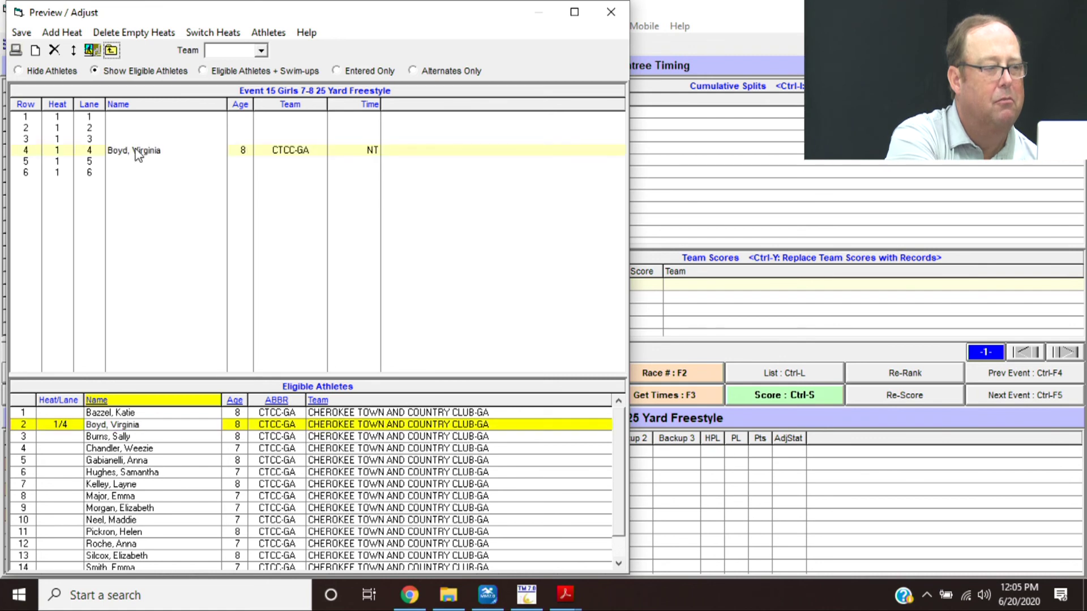
double_click(129, 448)
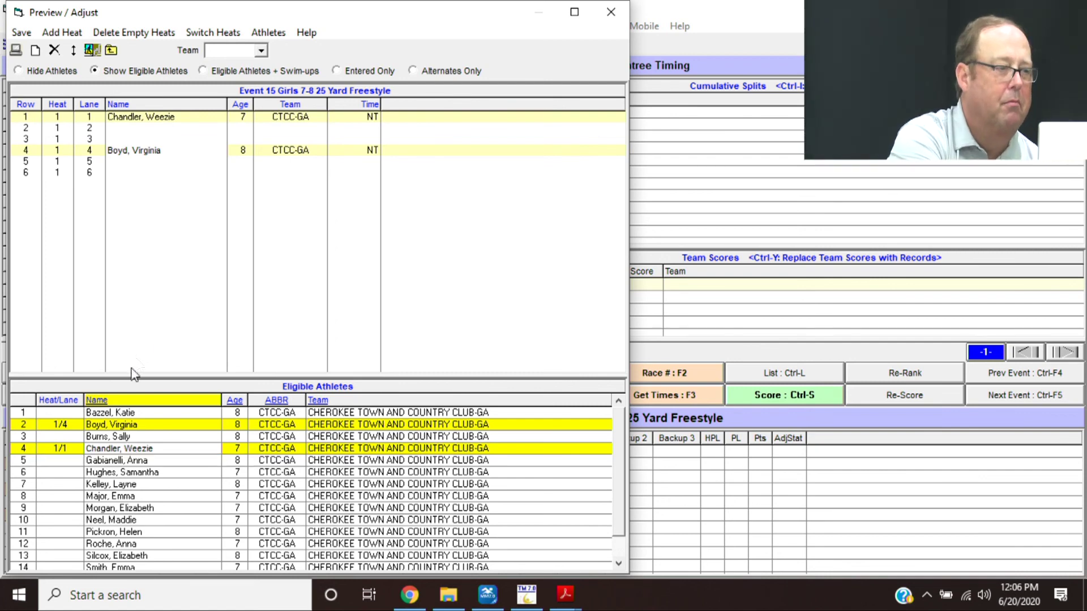
drag(152, 125, 152, 130)
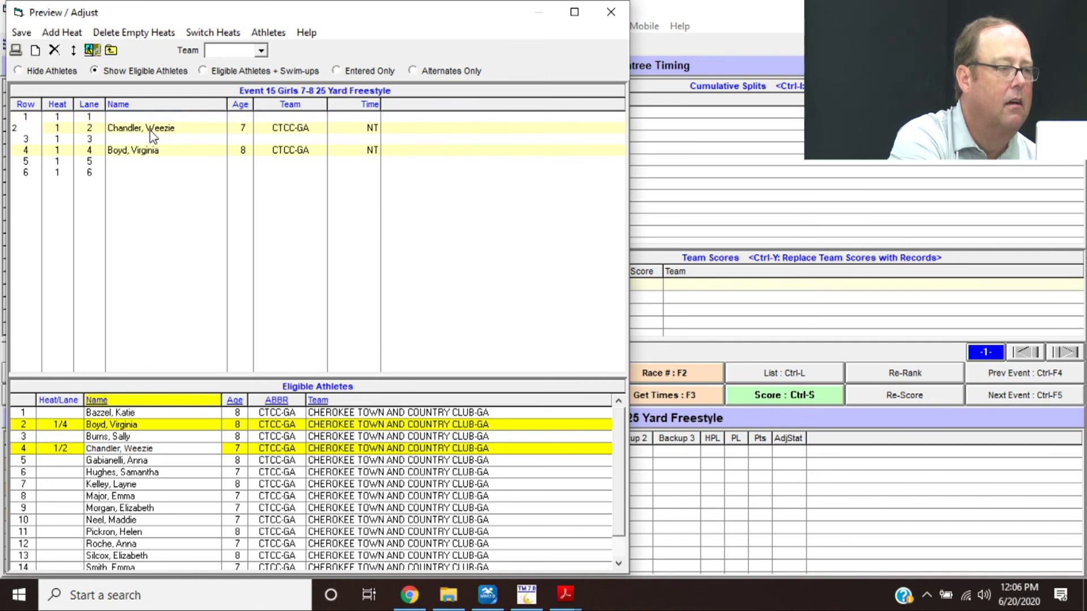
double_click(156, 460)
double_click(153, 474)
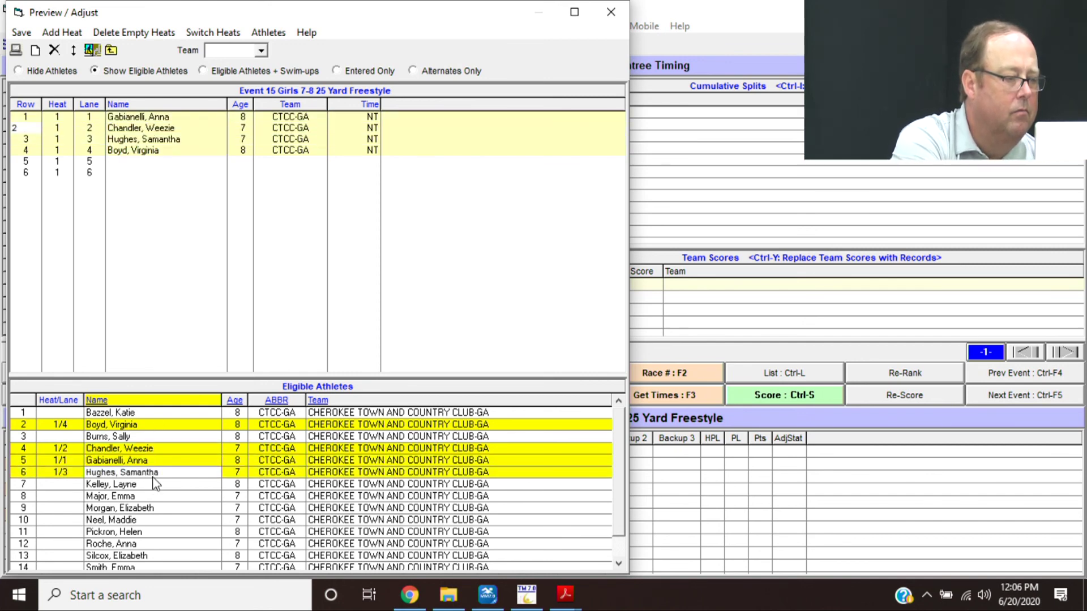
double_click(153, 485)
double_click(154, 520)
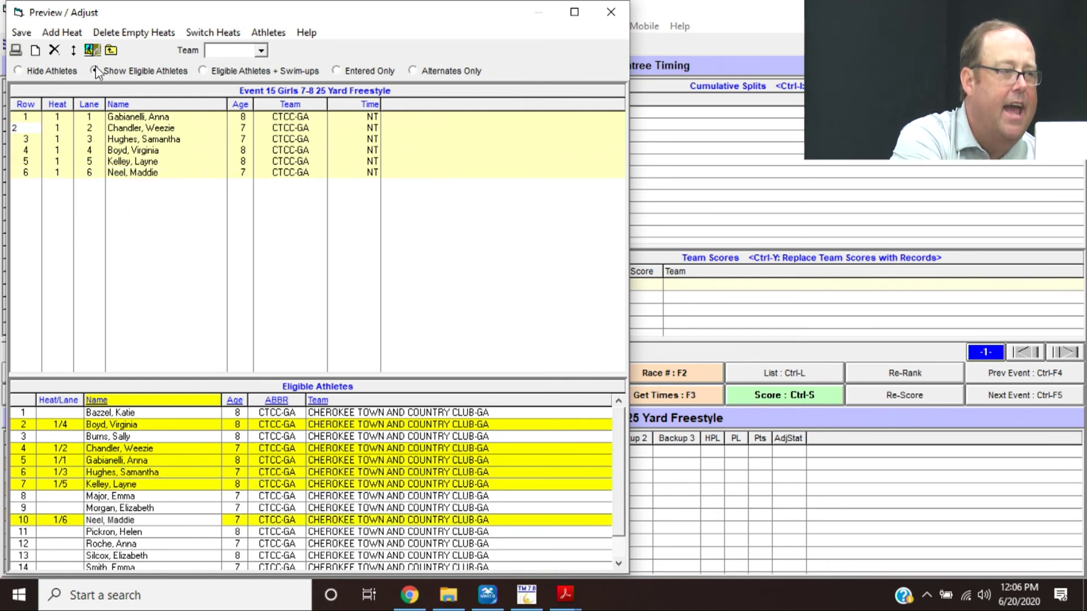
- Add a second heat filling lanes 1–4, then request scratching heat 1 lane 2's swimmer
click(72, 33)
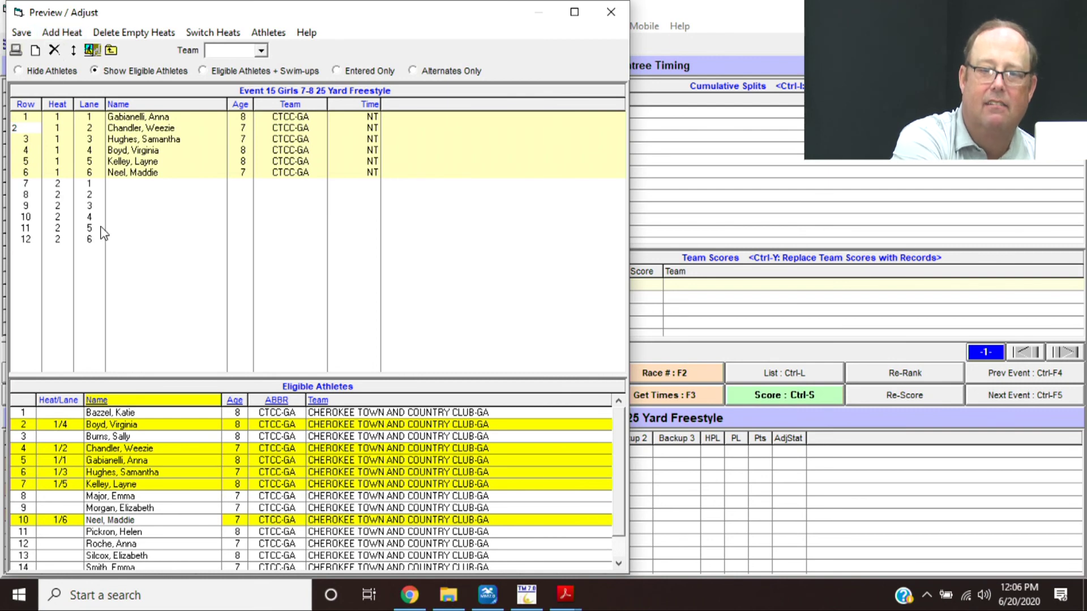
double_click(148, 544)
double_click(149, 556)
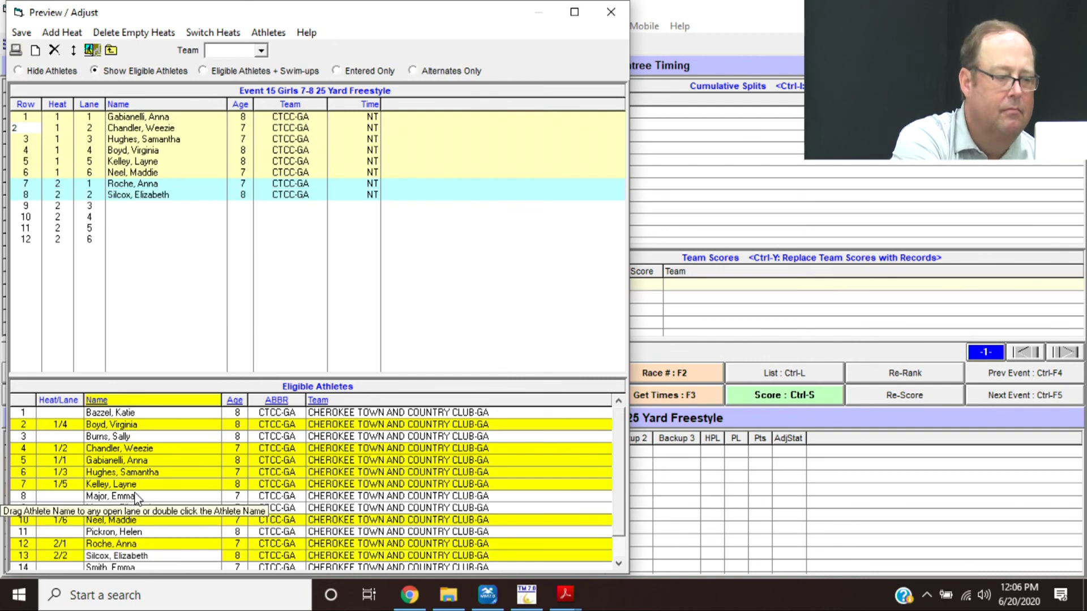
double_click(93, 499)
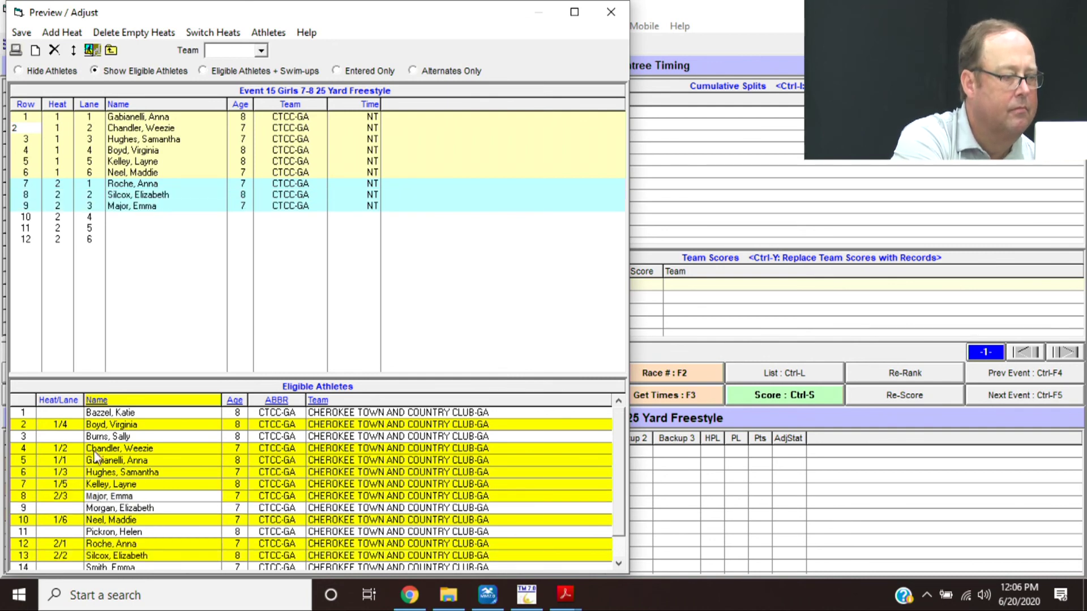
double_click(108, 443)
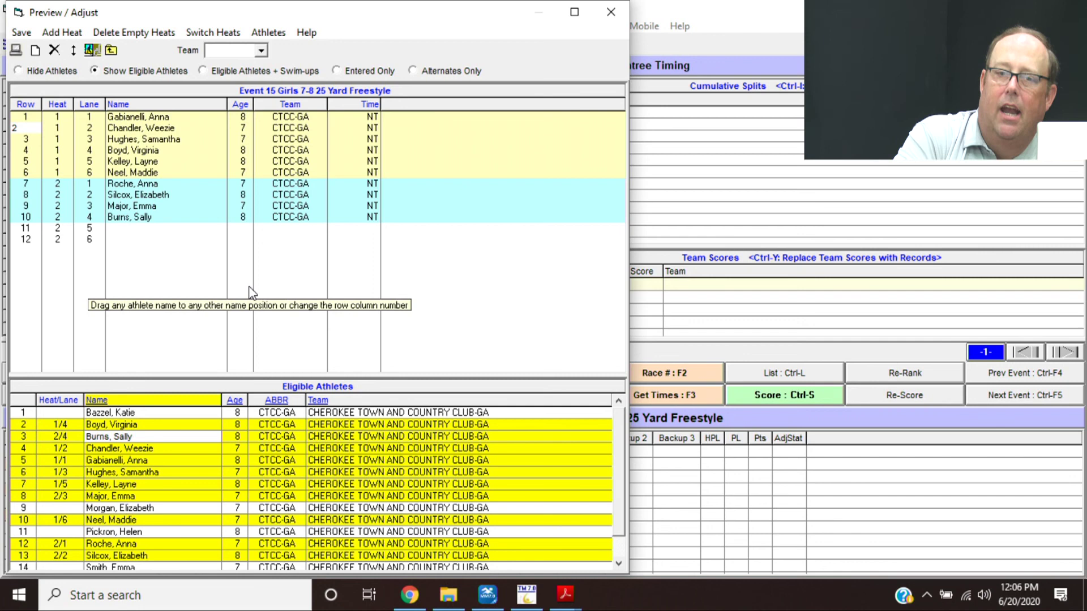
click(161, 129)
key(Delete)
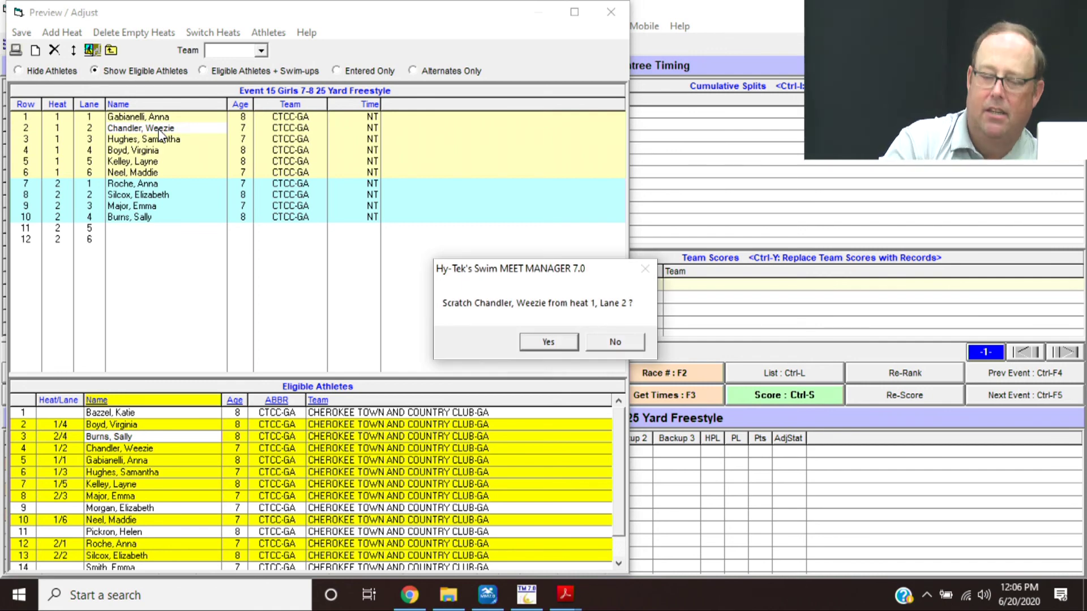
- Confirm the heat 1 lane 2 scratch and toggle the eligible athletes list off and on
key(Return)
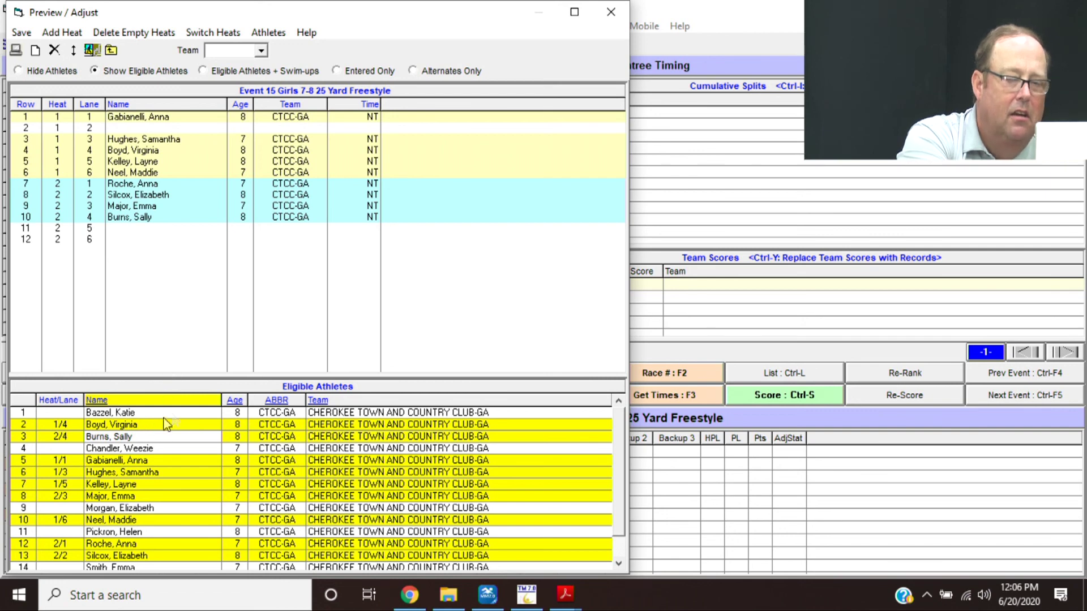
click(56, 70)
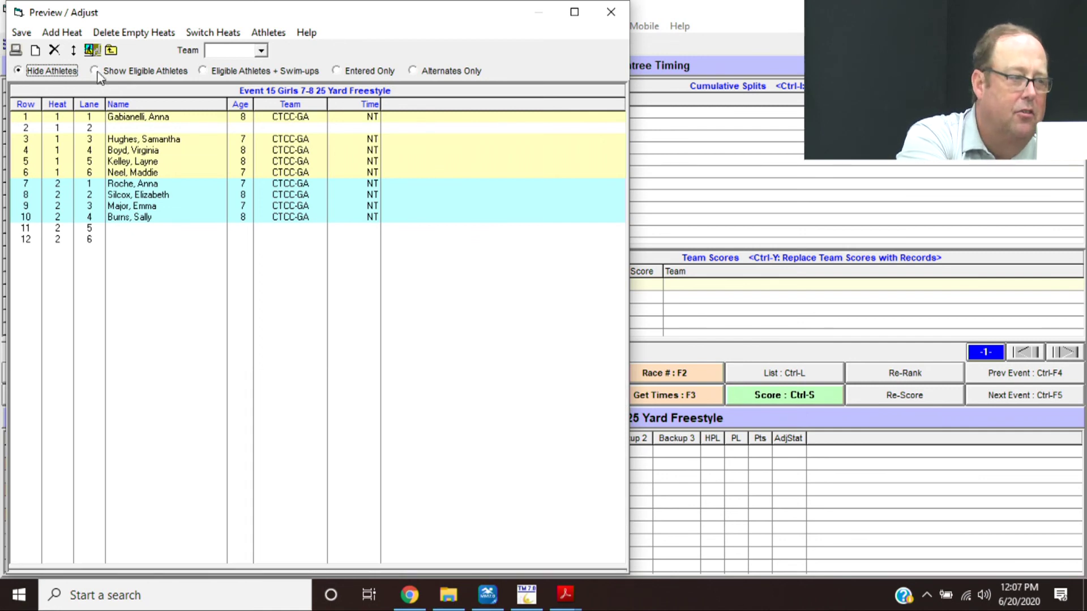
click(148, 74)
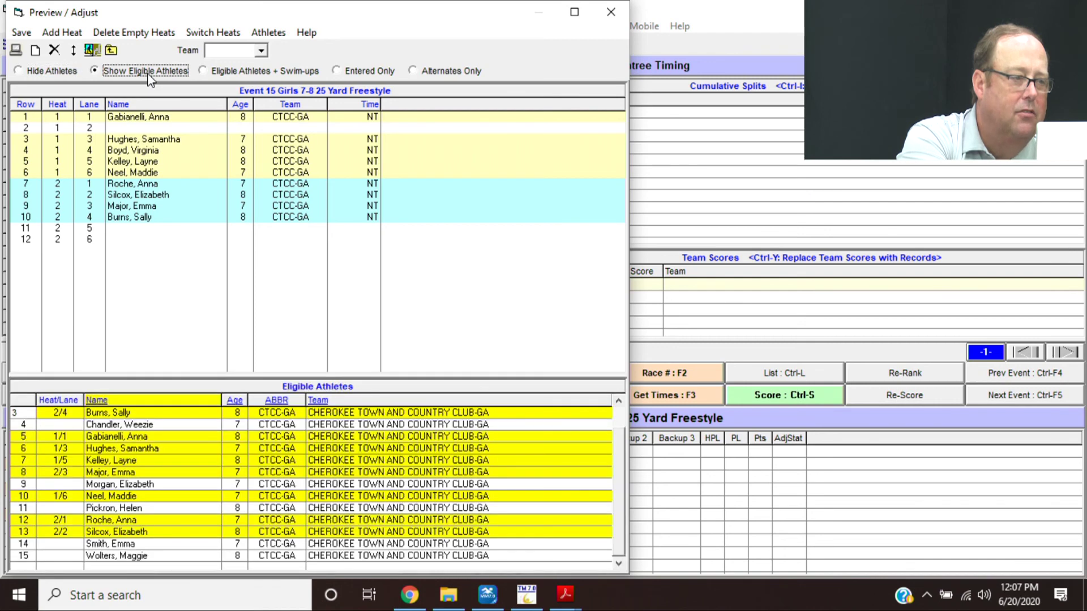
- Place a substitute 8-year-old in heat 1 lane 2 and swap the lane 3 and 4 swimmers
double_click(120, 130)
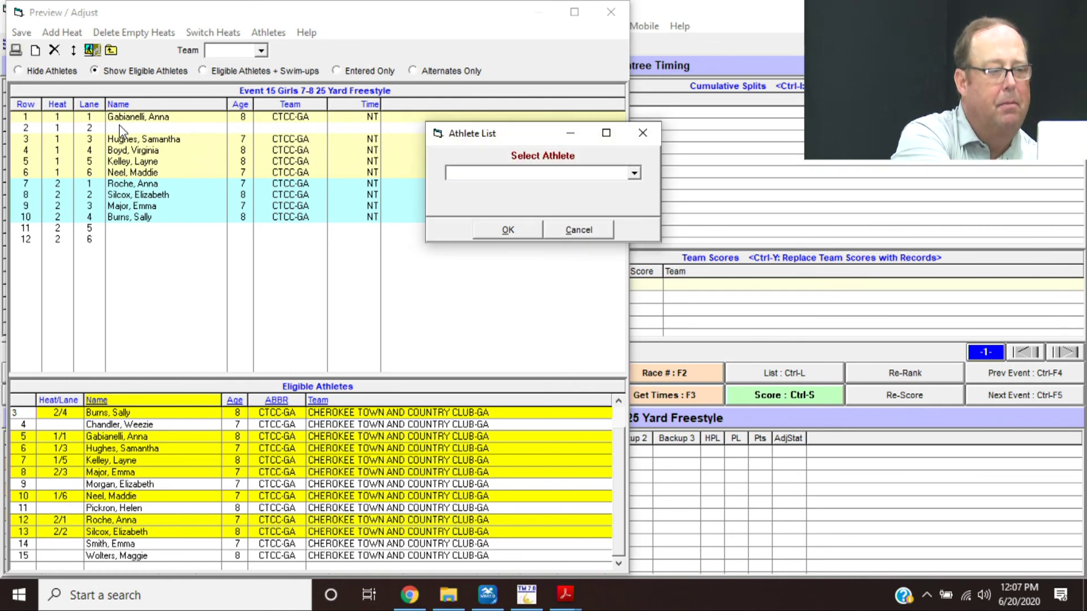
text(asd)
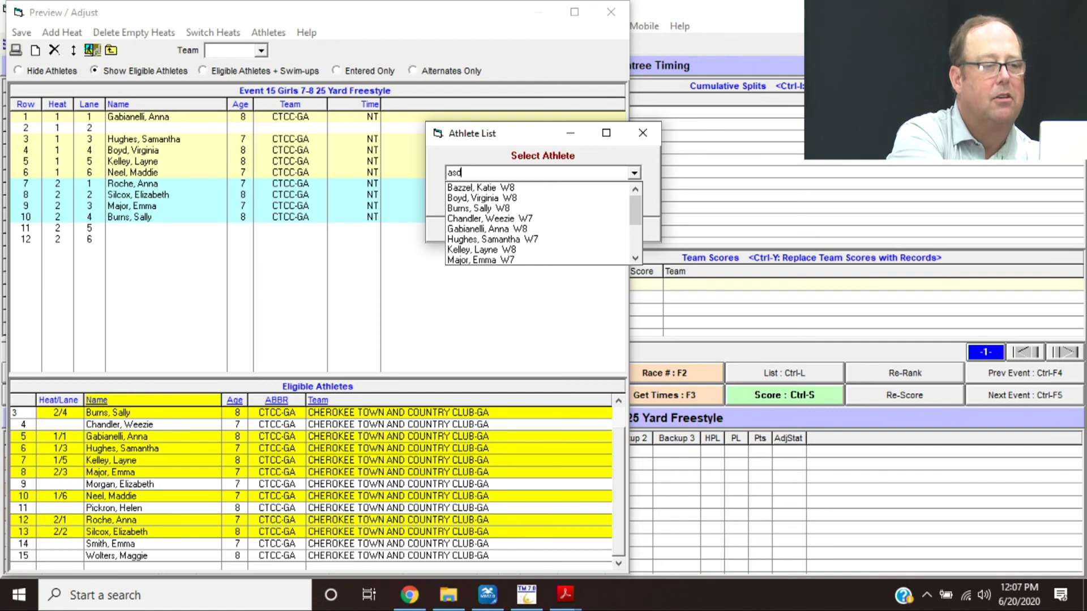
key(Down)
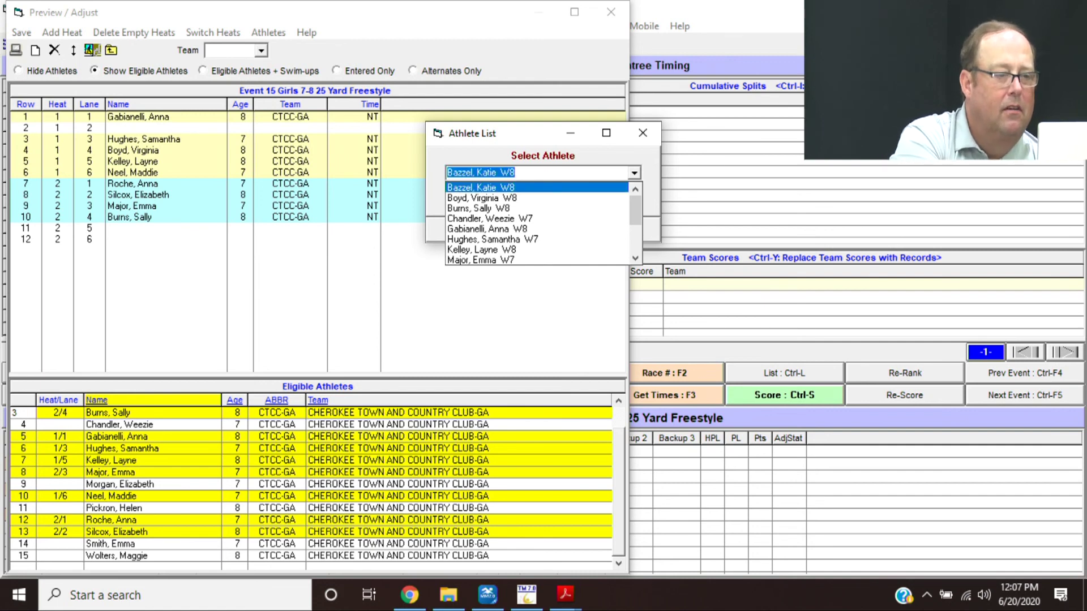
click(173, 294)
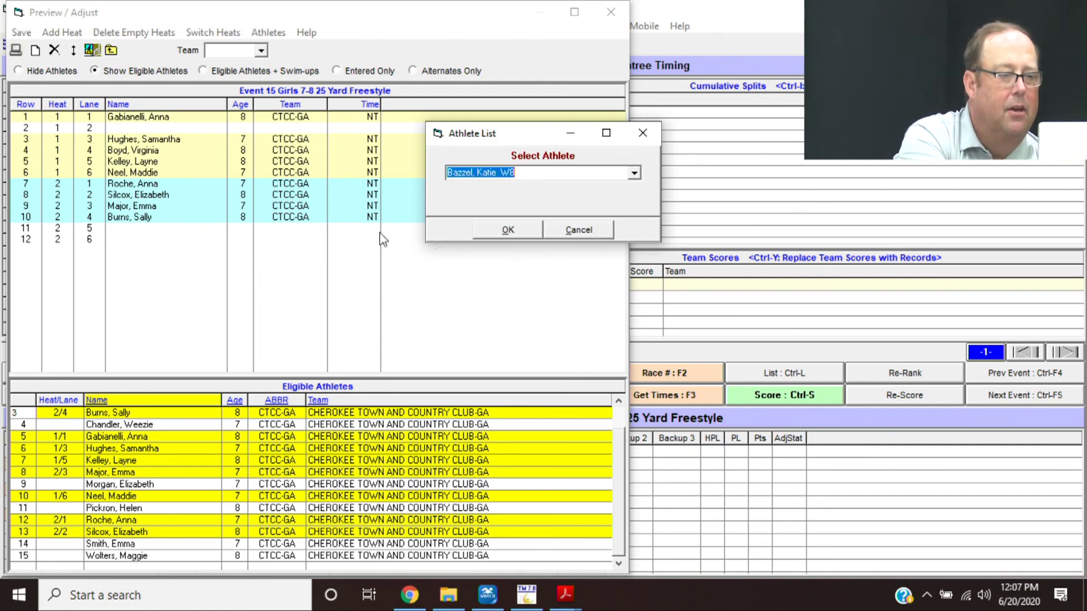
click(484, 233)
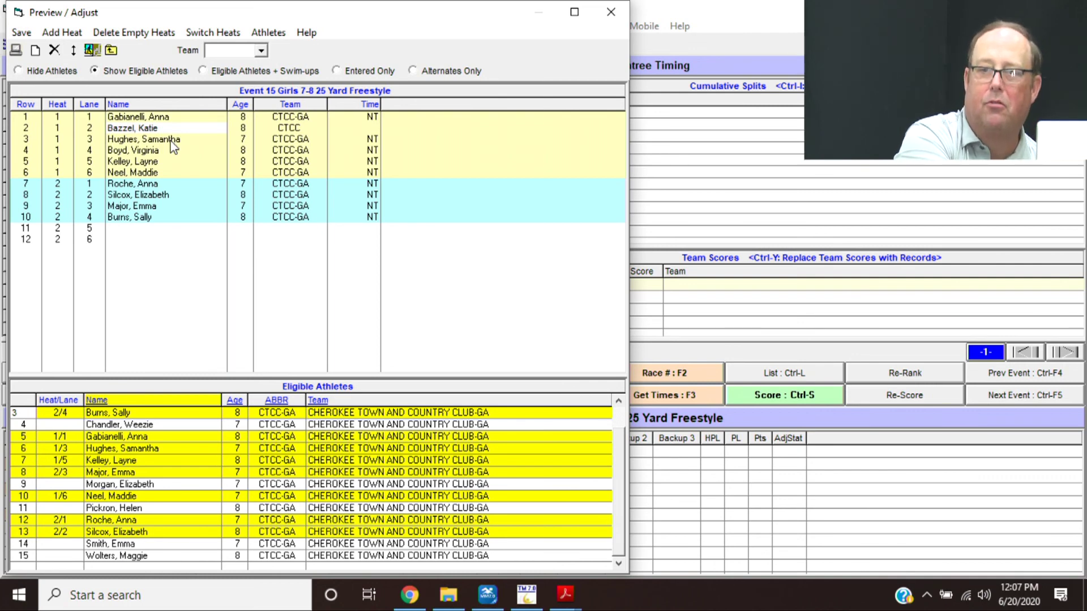
drag(172, 145, 174, 155)
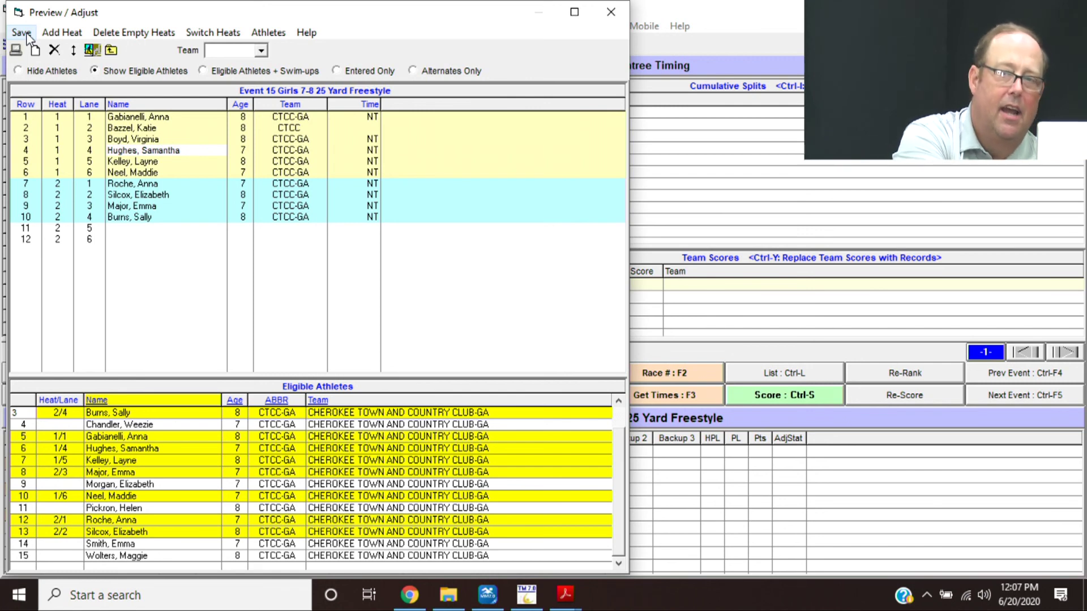
- Close Preview / Adjust and save the Event 15 heat changes
click(613, 12)
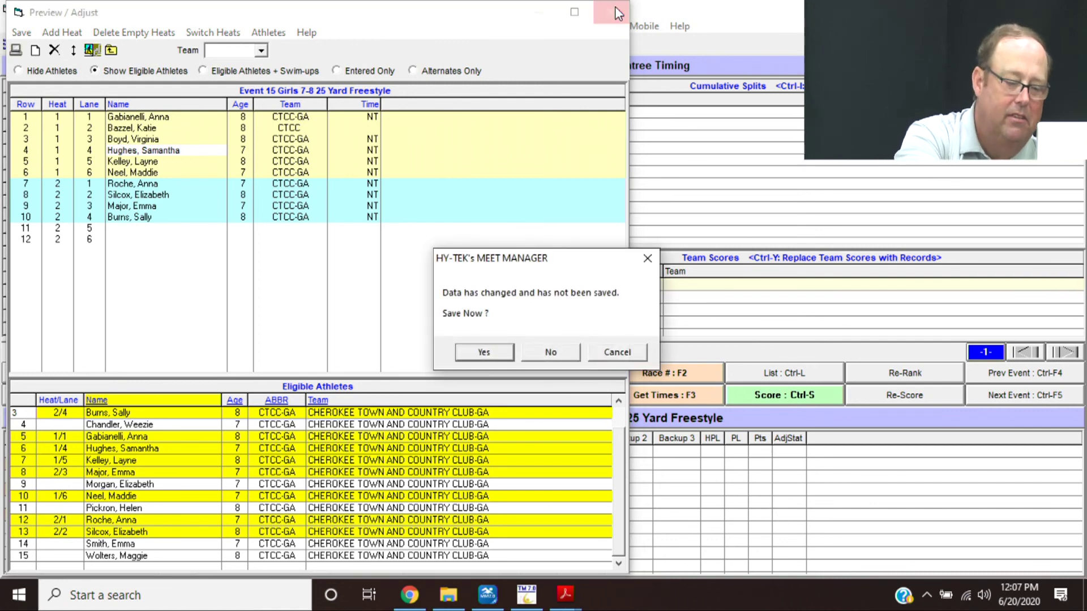
key(Return)
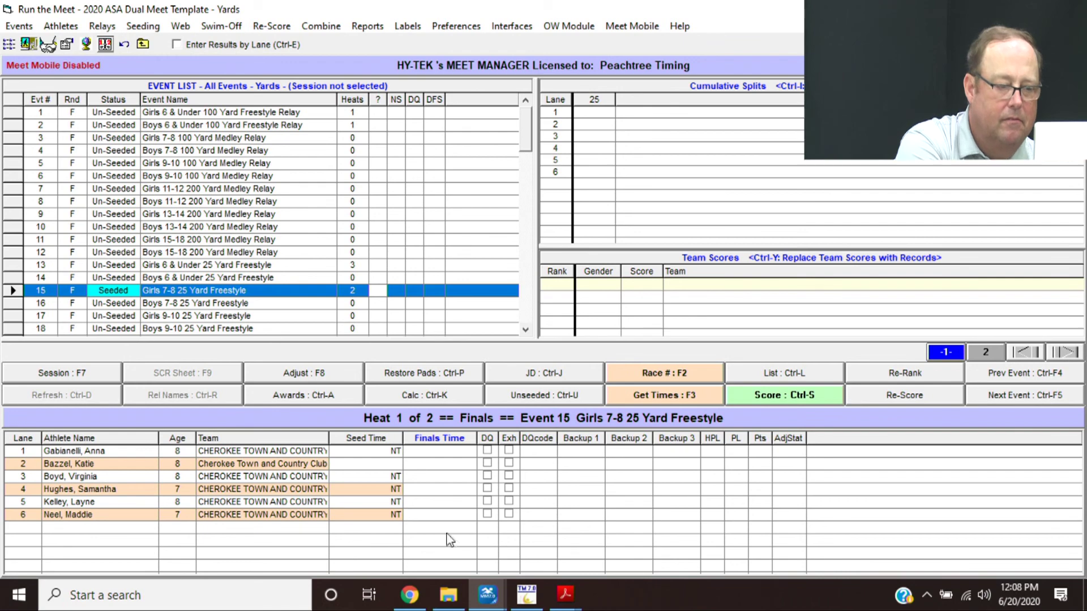
- Read section X items c–h in the training PDF, then return to Run the Meet
mouse_move(568, 601)
click(491, 552)
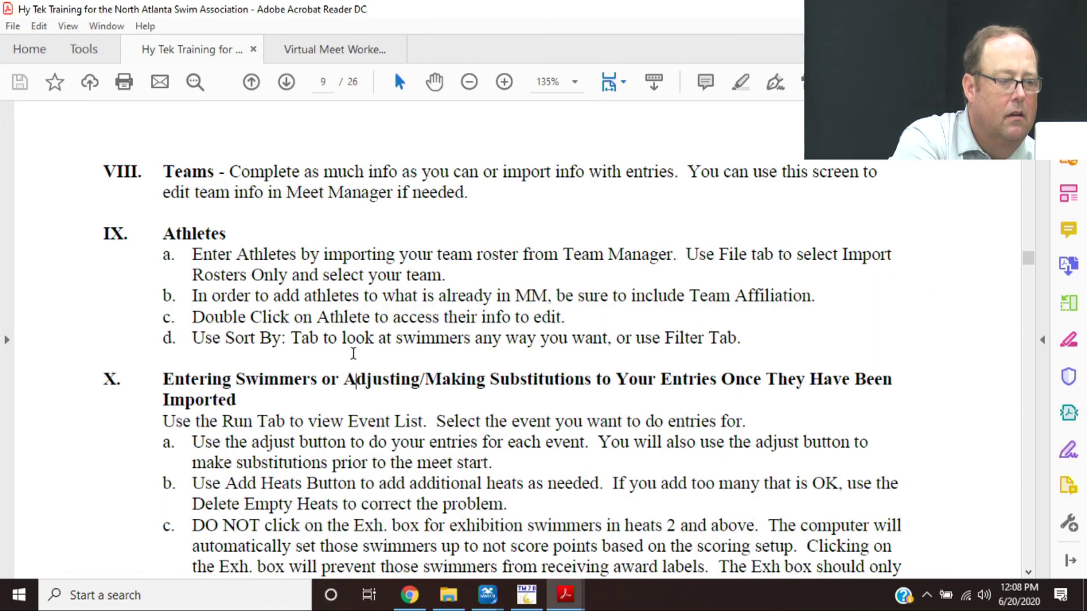
scroll(354, 353, down, 3)
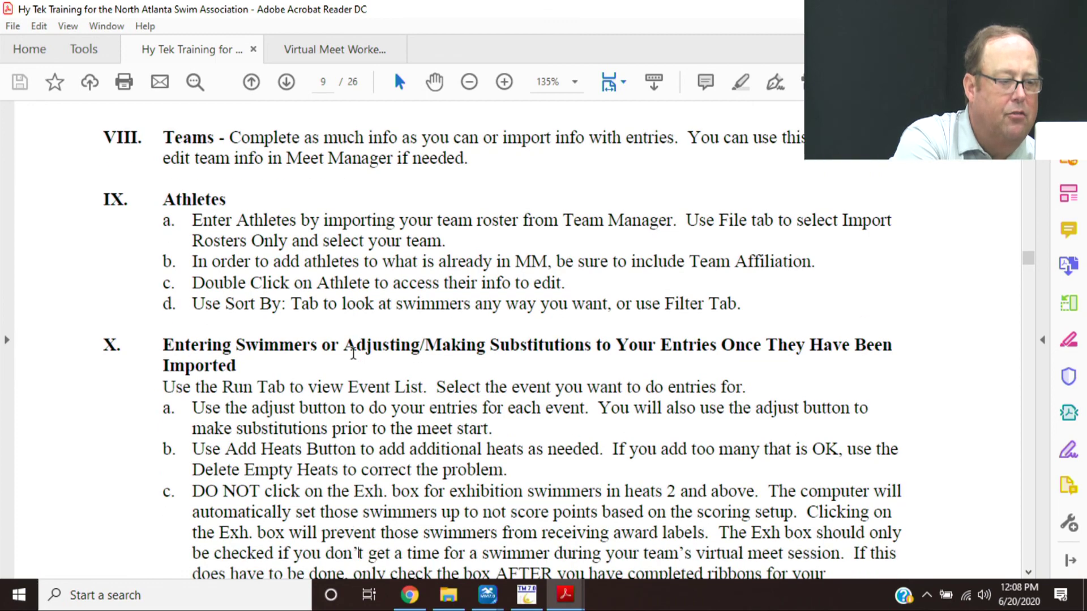
scroll(353, 353, down, 6)
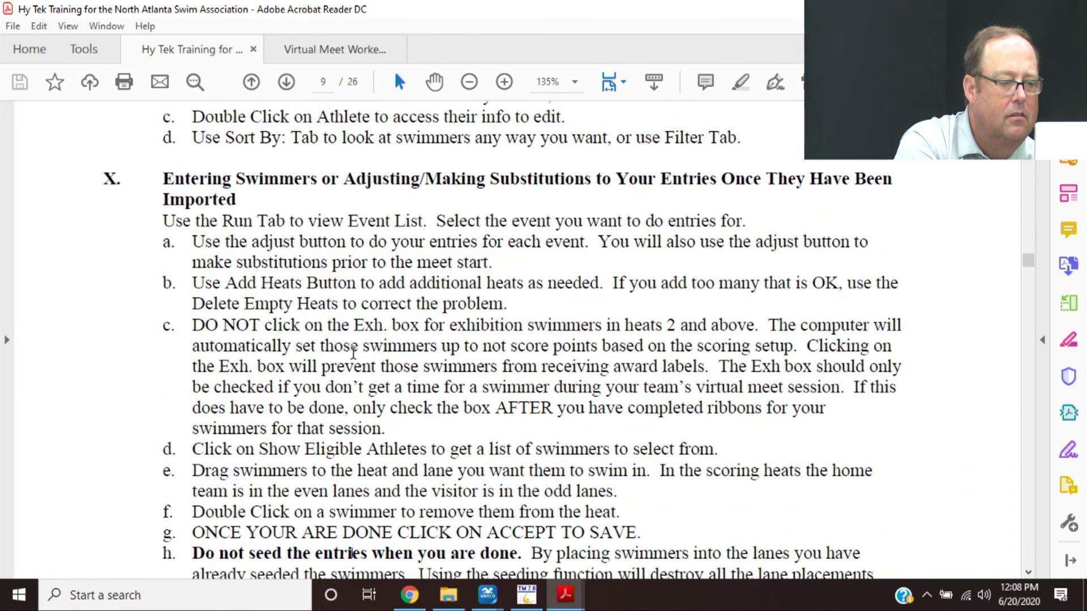
scroll(353, 353, down, 1)
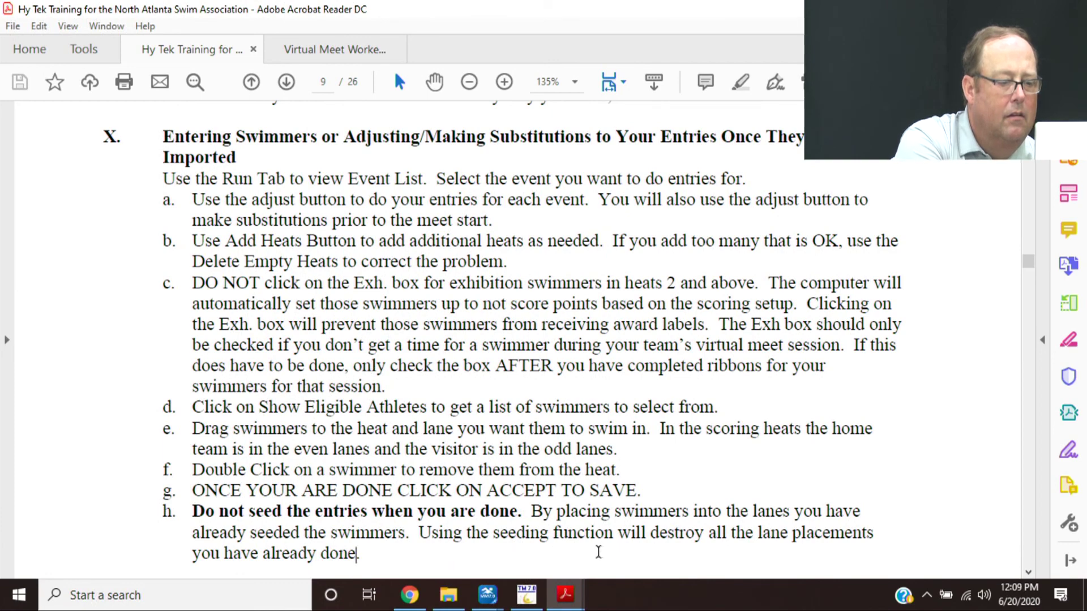
mouse_move(488, 592)
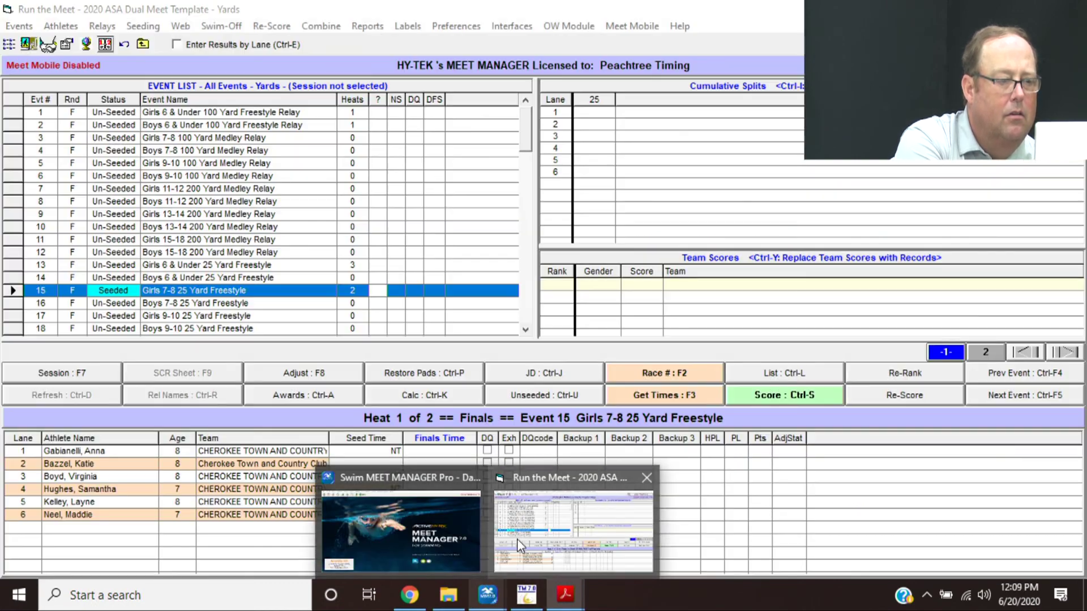
click(518, 539)
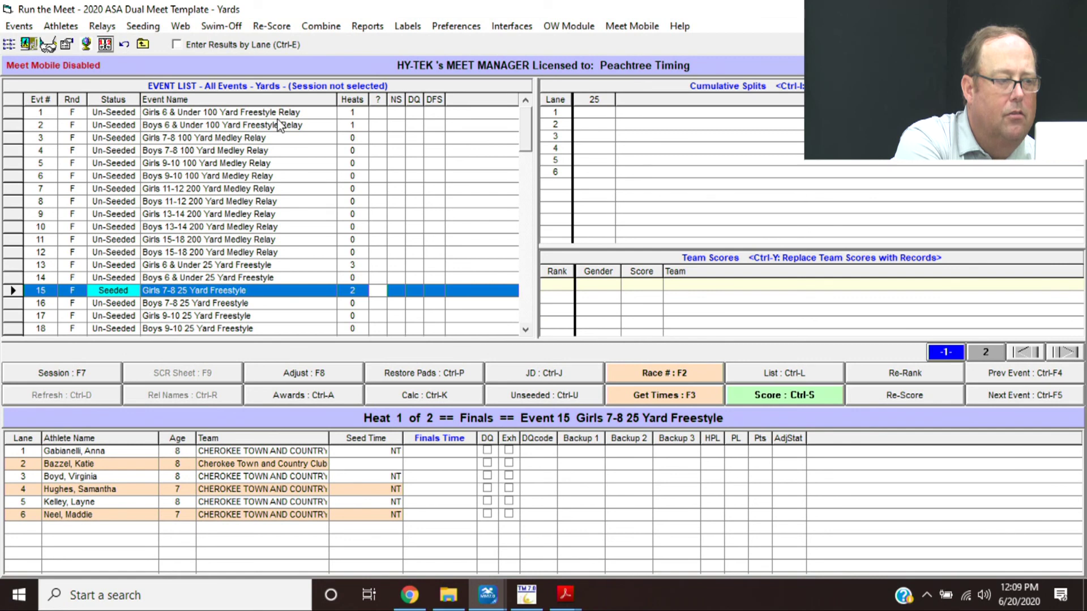
- In Event 2 Boys 6 & Under 100 Free Relay, place Cherokee relay C in lane 4 and save
click(256, 125)
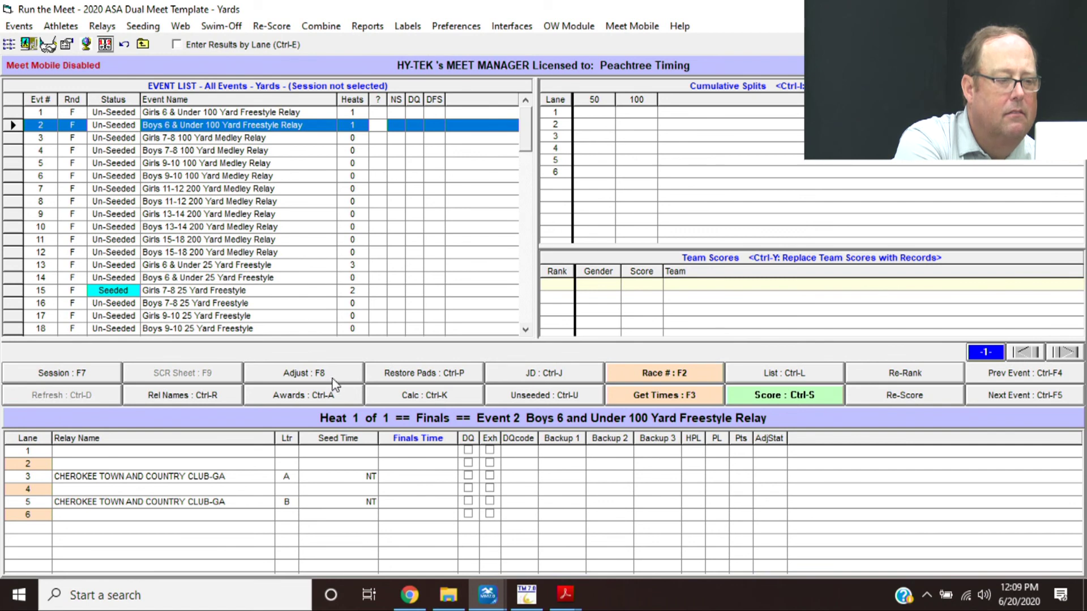
click(290, 378)
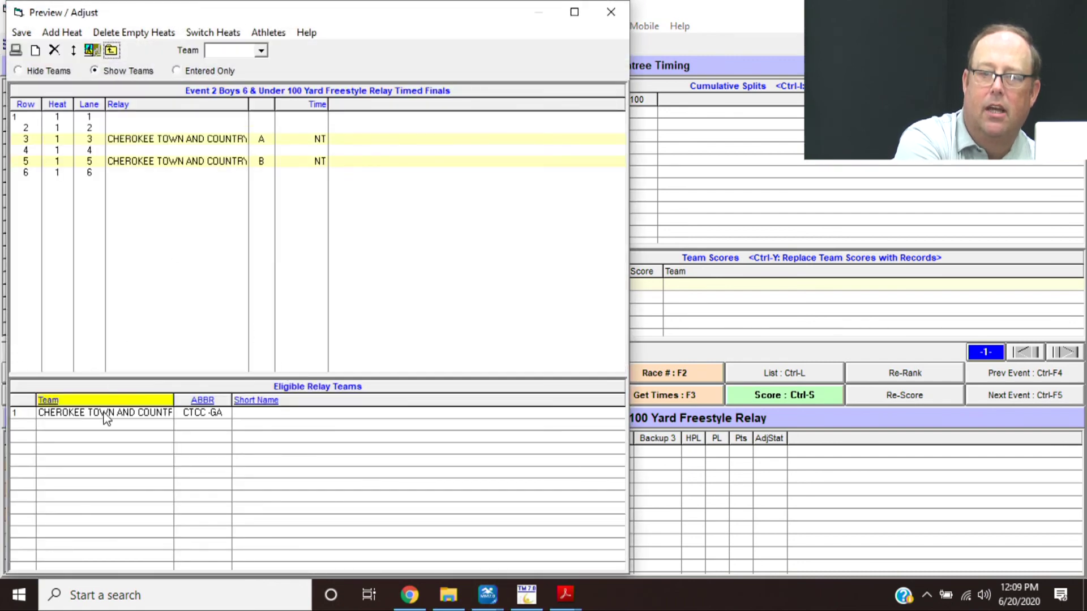
drag(105, 418, 125, 151)
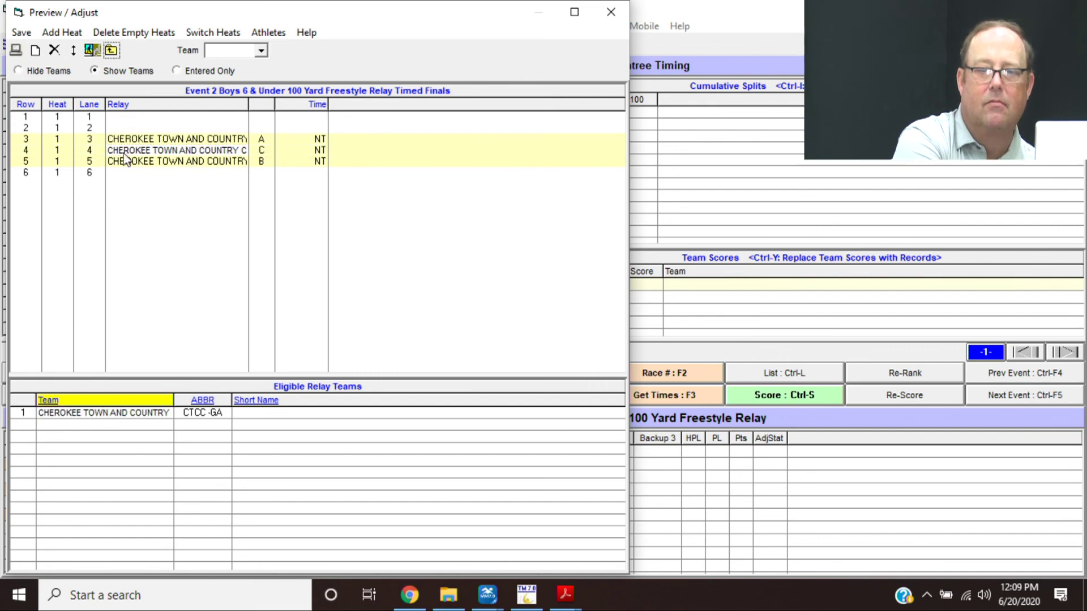
click(21, 33)
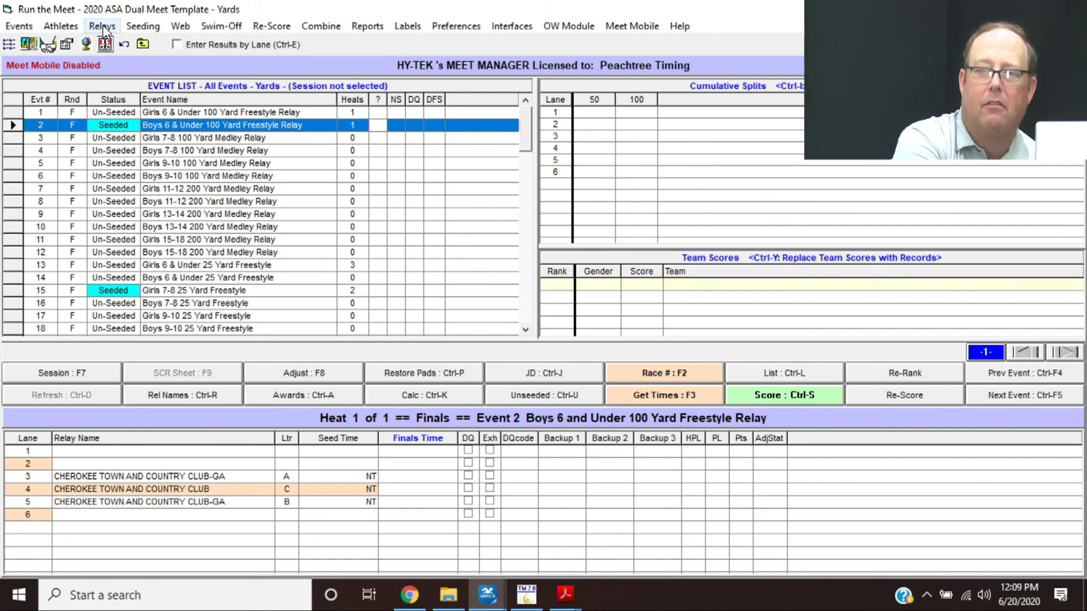
click(102, 27)
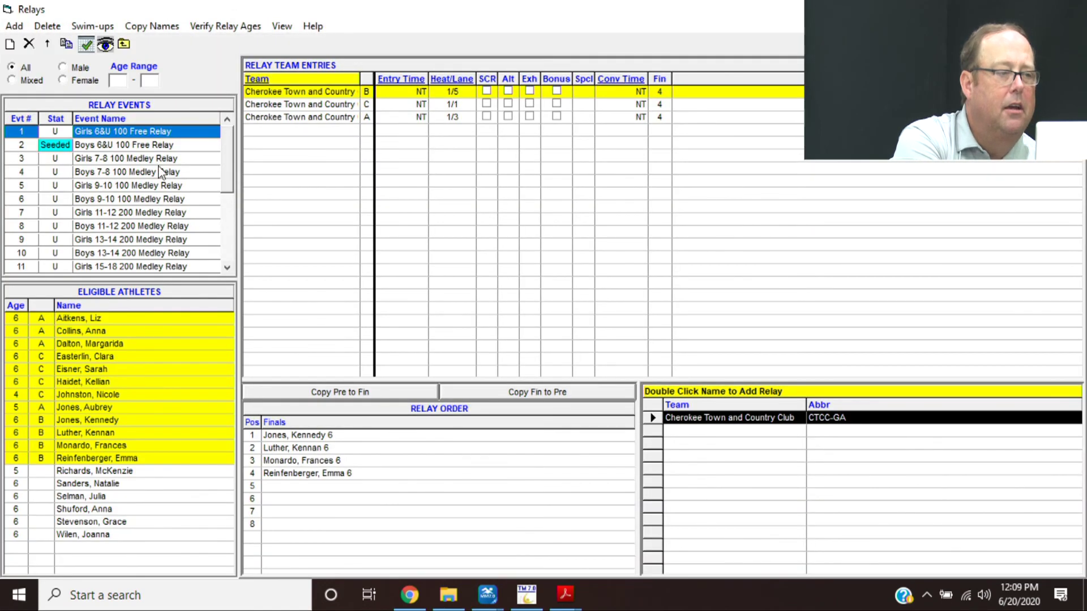
click(125, 148)
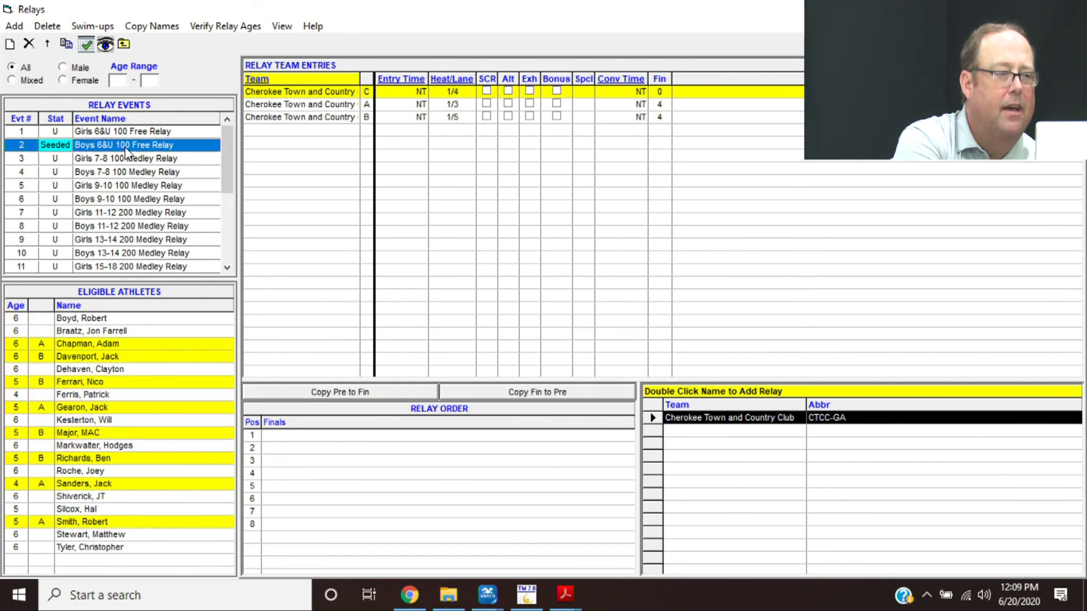
double_click(124, 332)
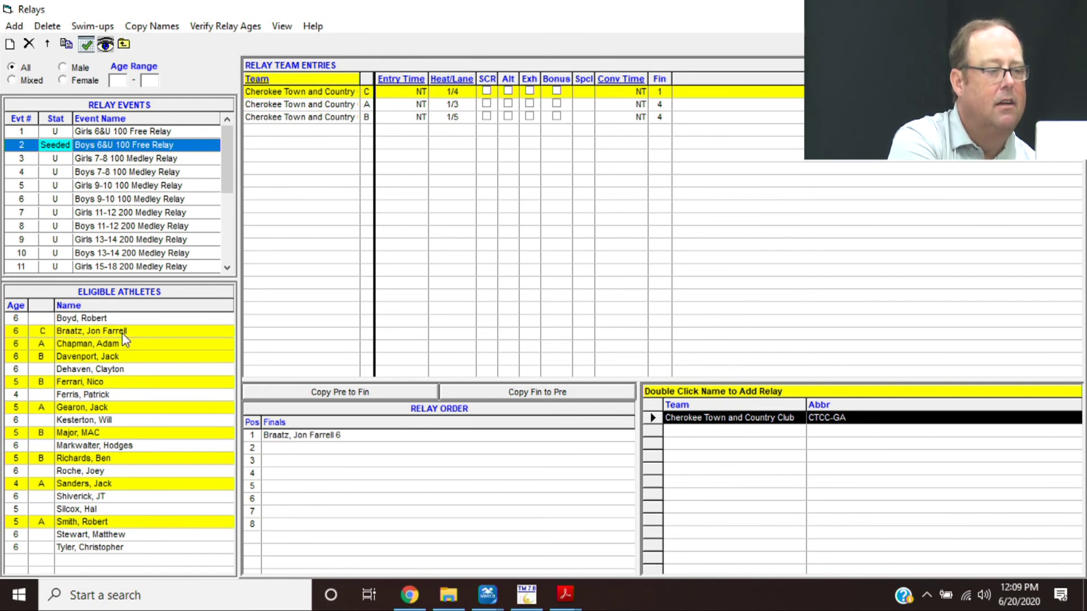
double_click(120, 372)
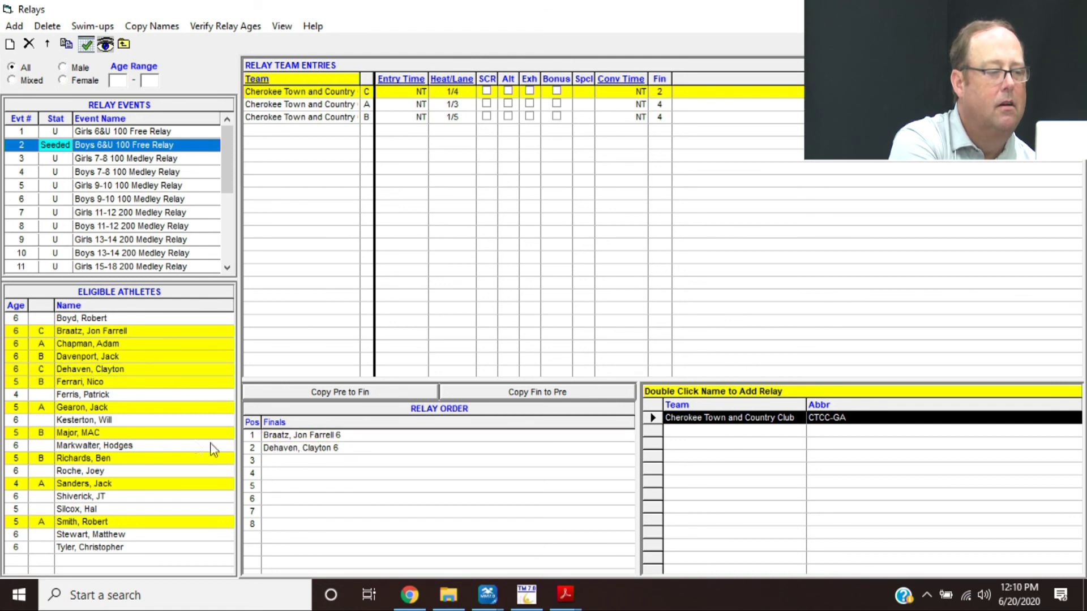
double_click(120, 447)
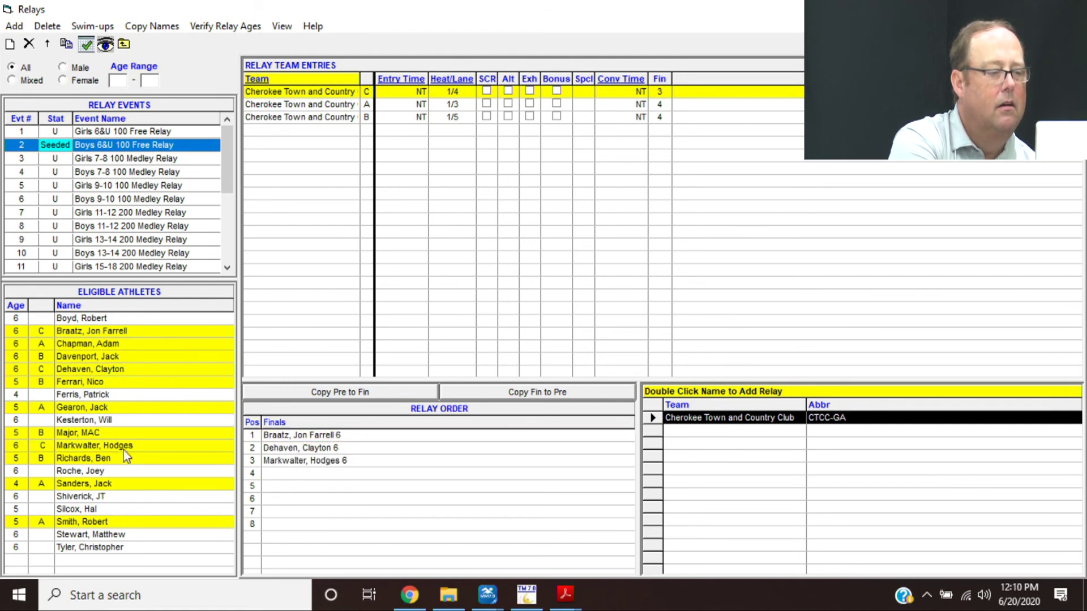
double_click(116, 472)
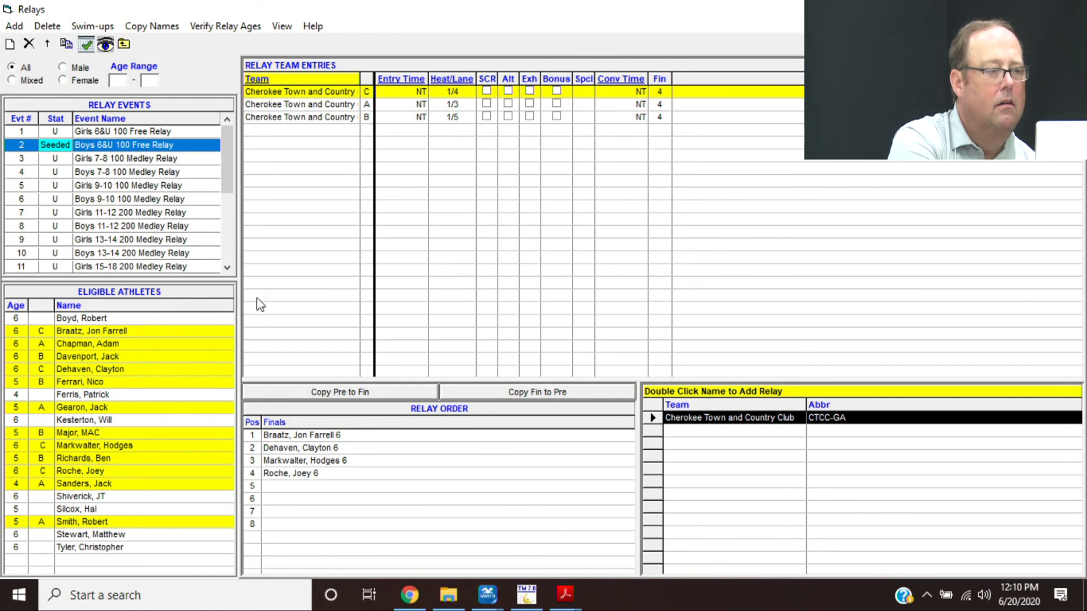
- Reorder relay C so Roche swims second and Dehaven third, then close Relays
click(285, 448)
drag(285, 448, 287, 460)
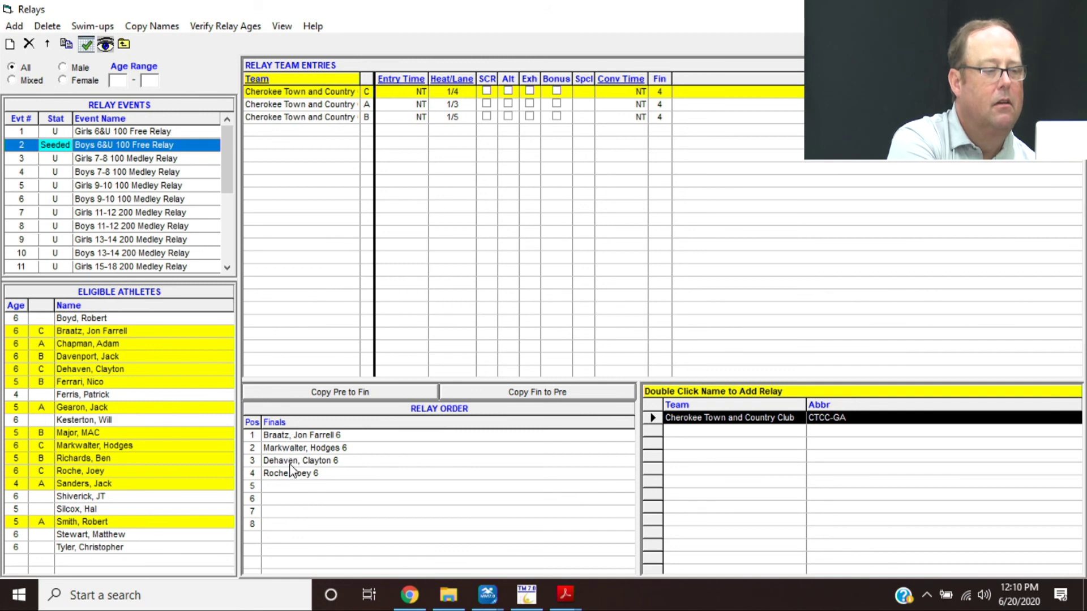
drag(292, 474, 293, 455)
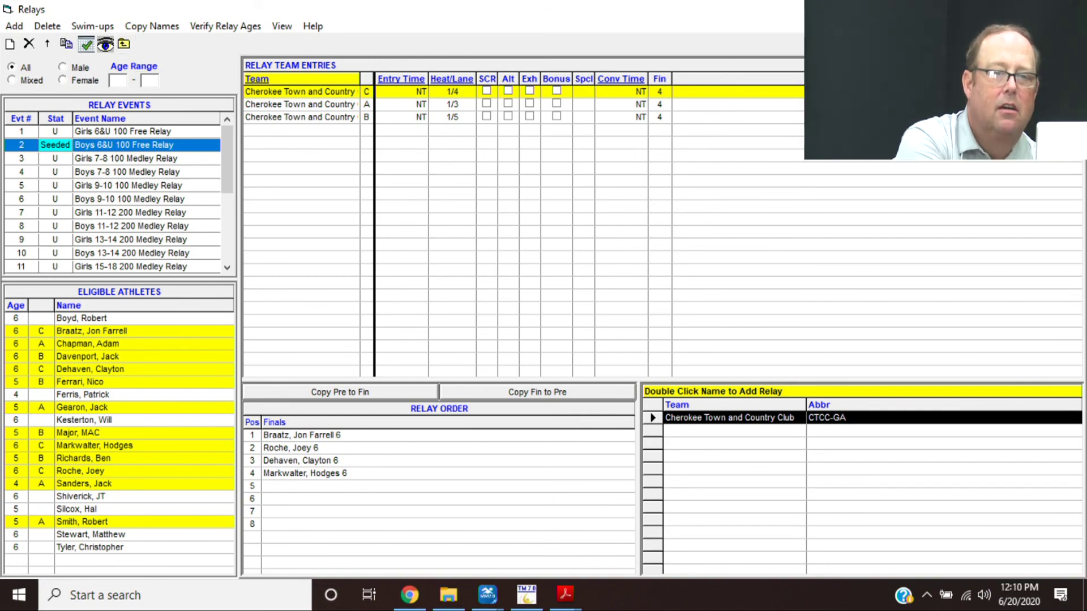
key(Escape)
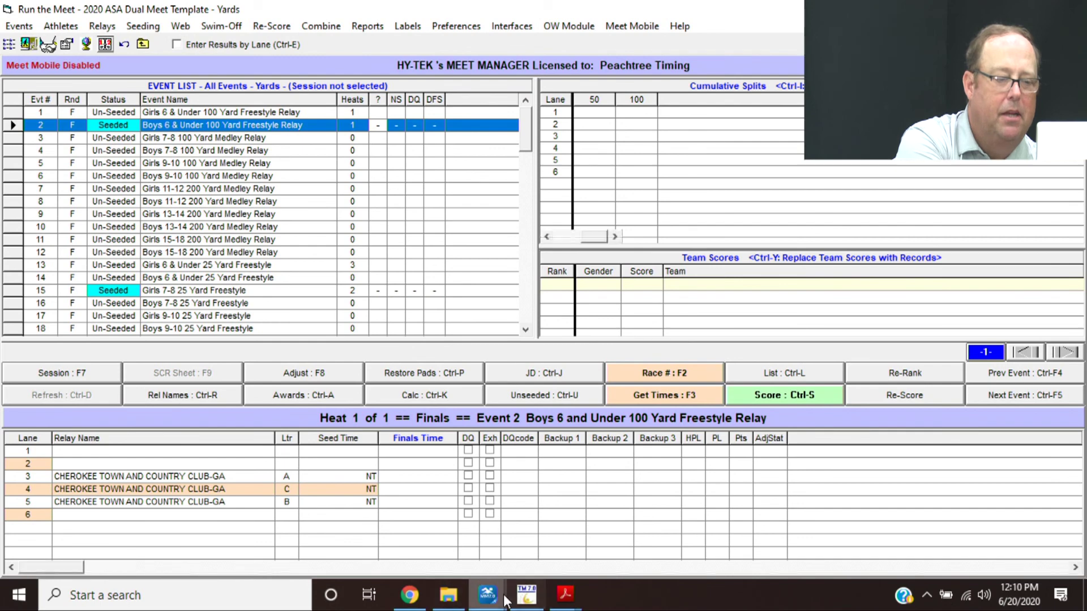
- Bring the Hy Tek Training PDF forward and scroll to sections XII–XIV on page 11
mouse_move(565, 594)
click(478, 520)
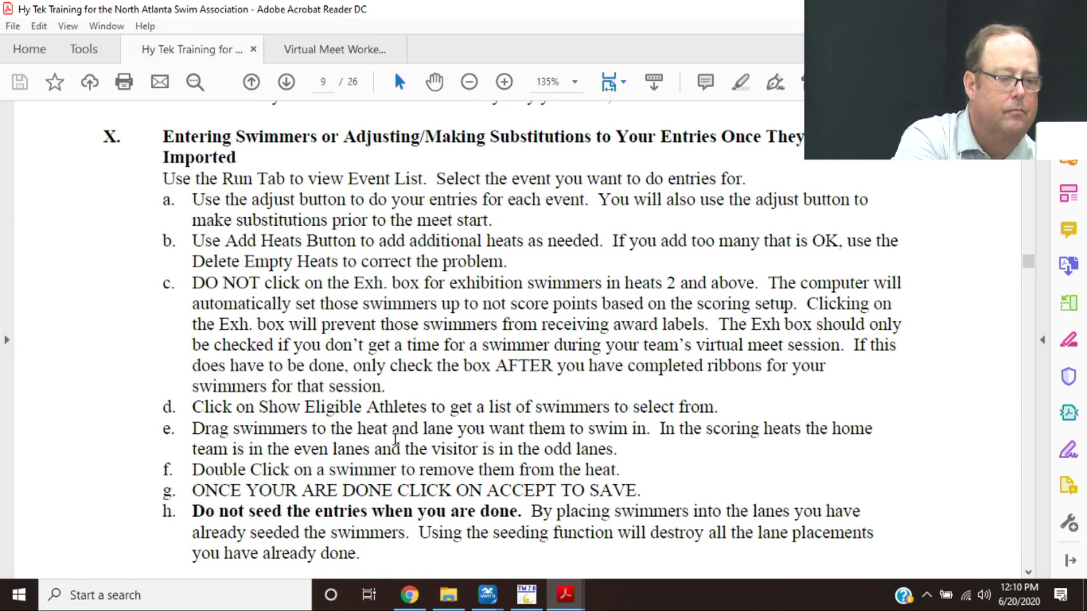
scroll(395, 439, down, 10)
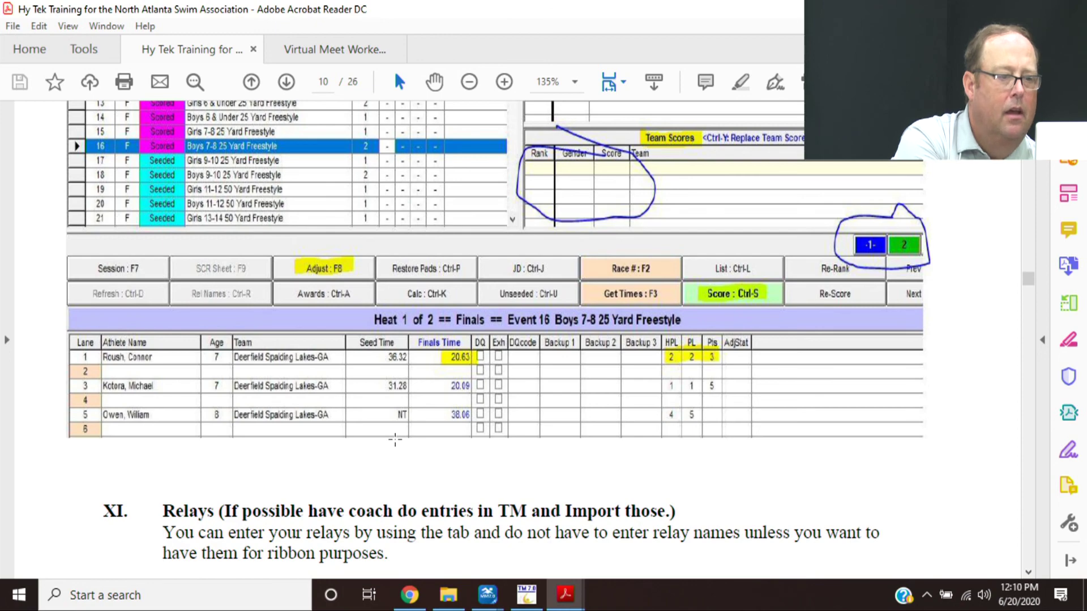
scroll(395, 439, down, 10)
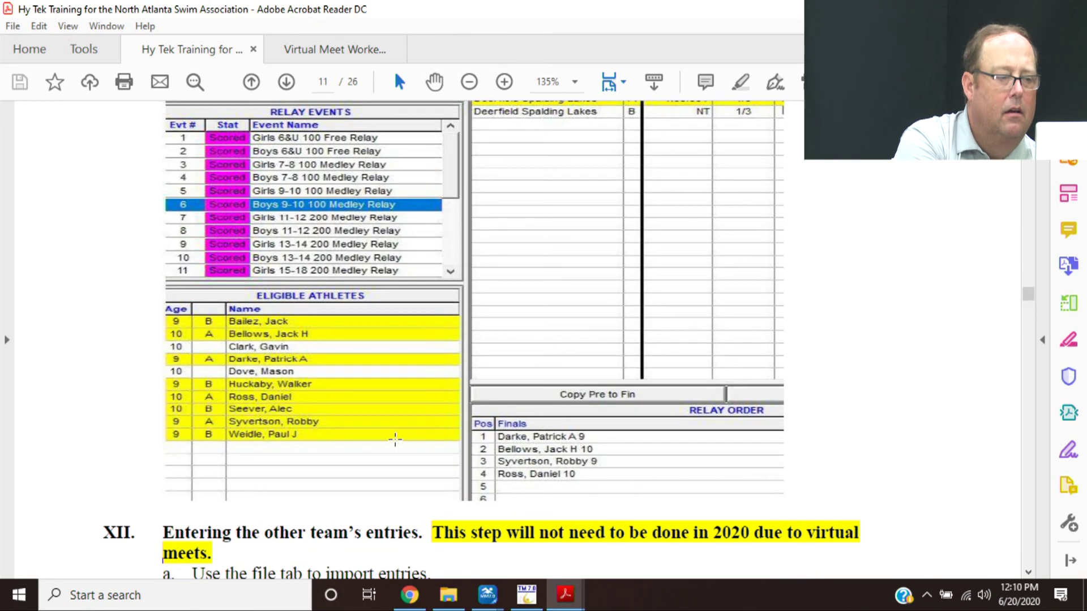
scroll(395, 439, down, 3)
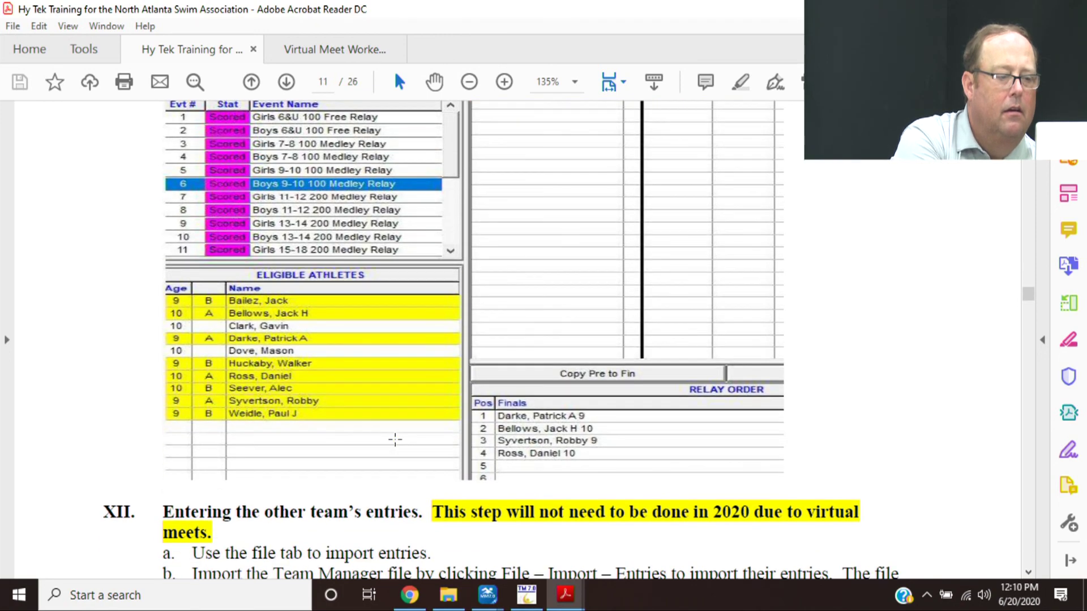
scroll(395, 439, down, 1)
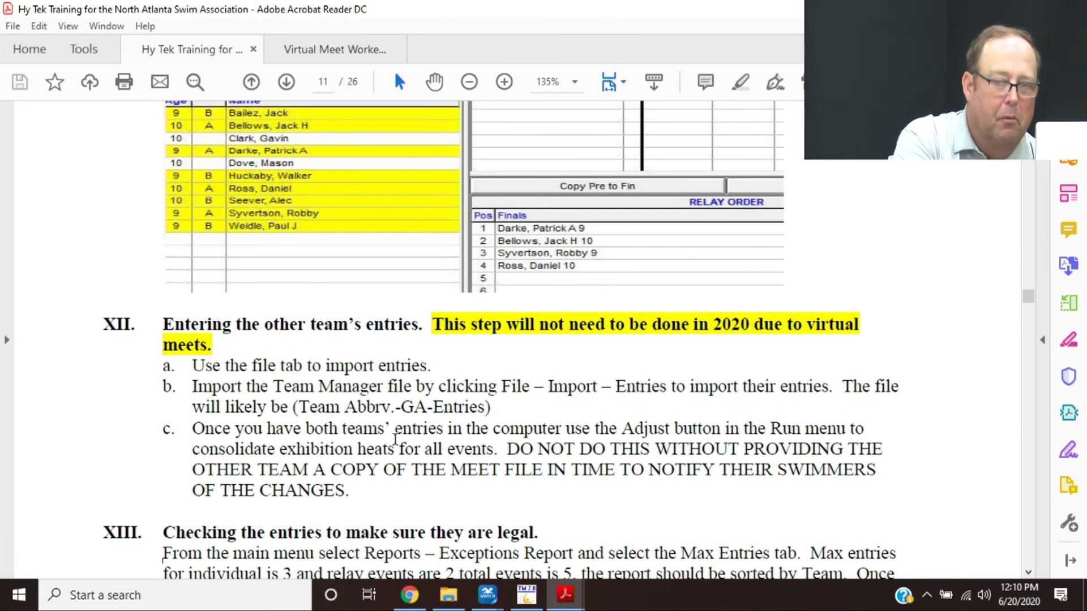
scroll(395, 439, down, 5)
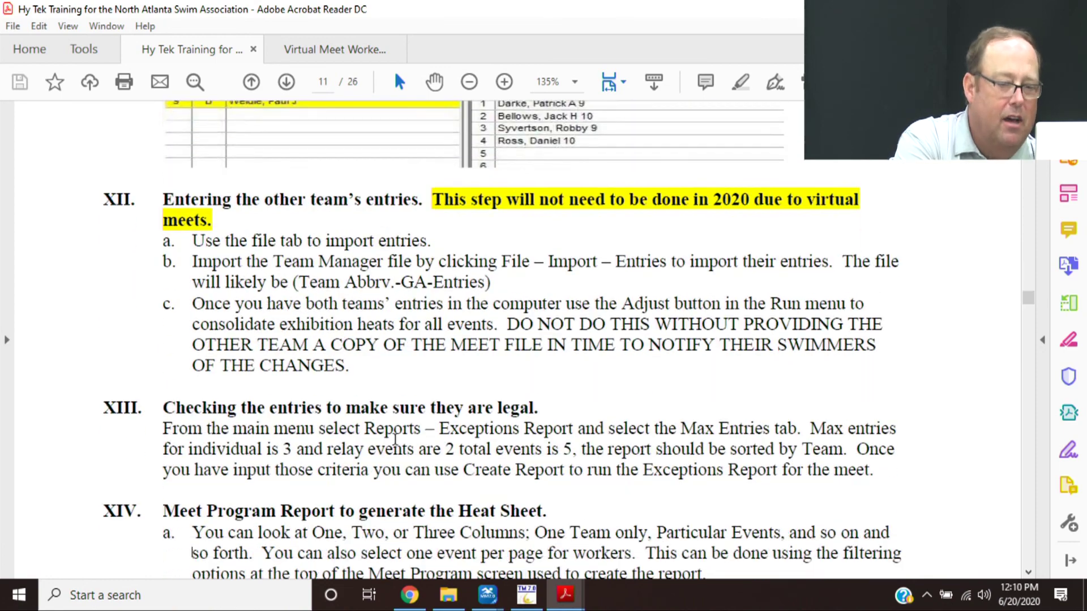
scroll(395, 439, down, 15)
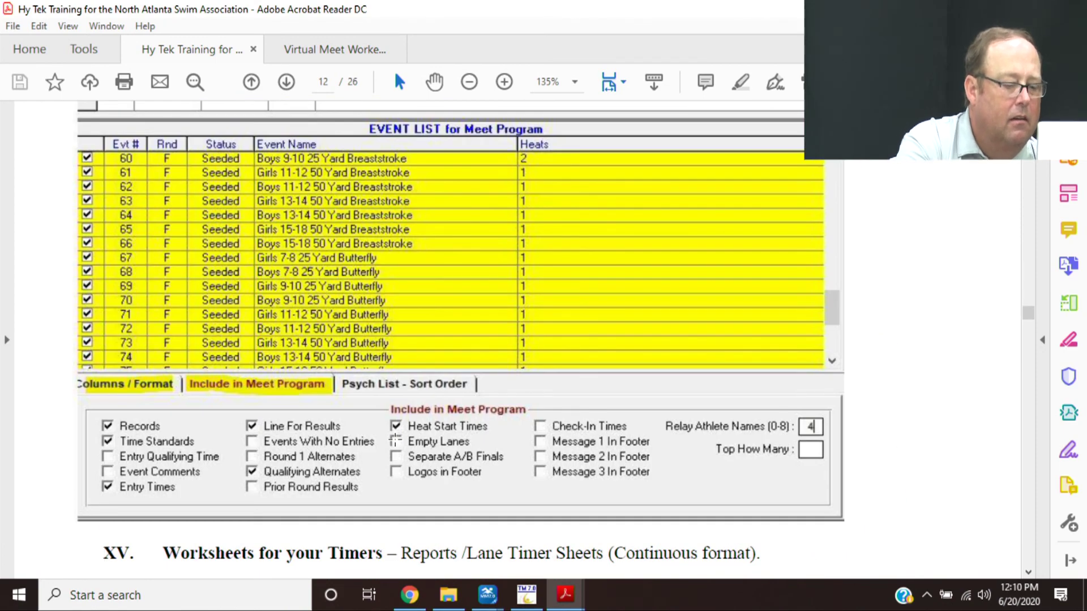
scroll(395, 439, up, 14)
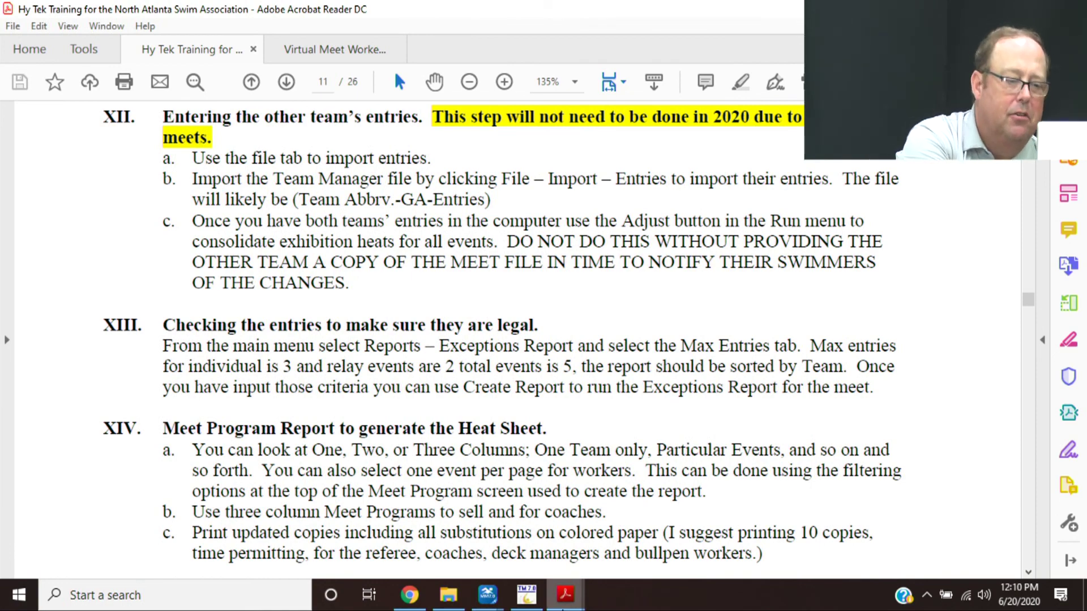
- Return to the Run the Meet window and open Reports > Exceptions Report
mouse_move(487, 594)
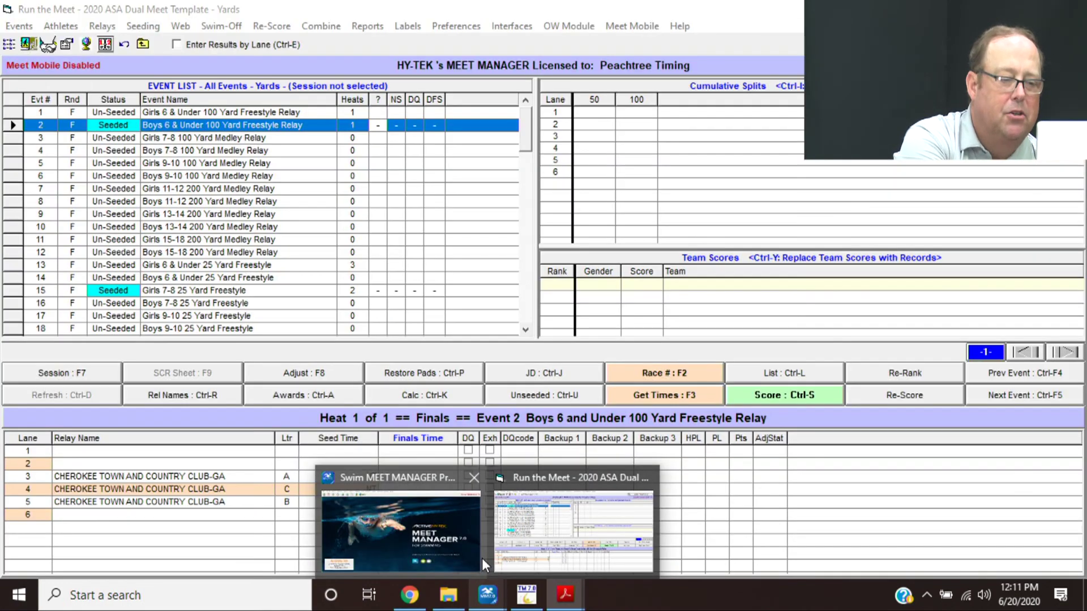
click(512, 545)
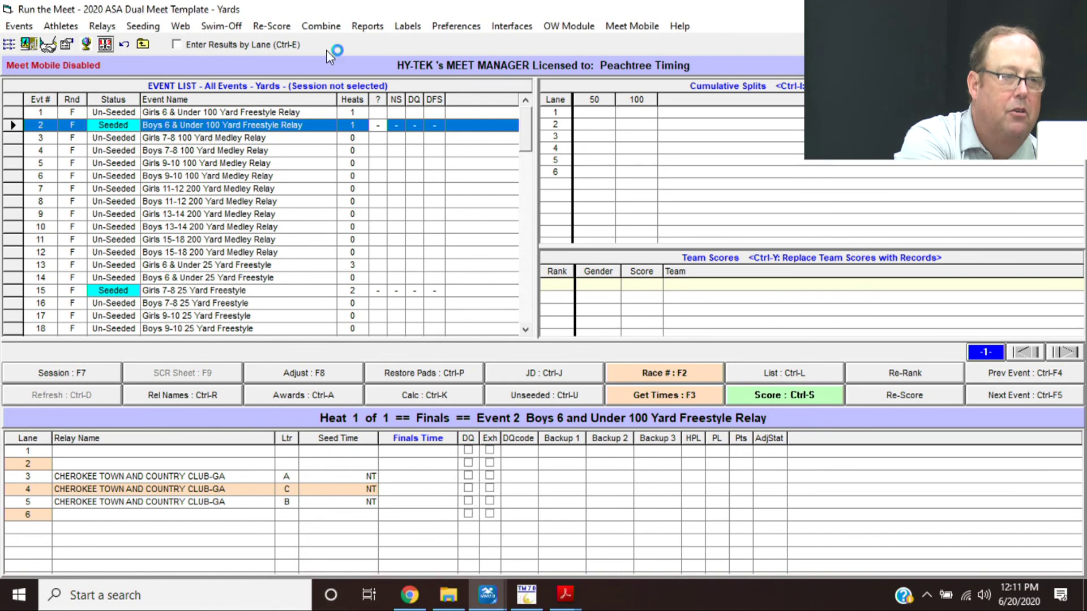
click(365, 26)
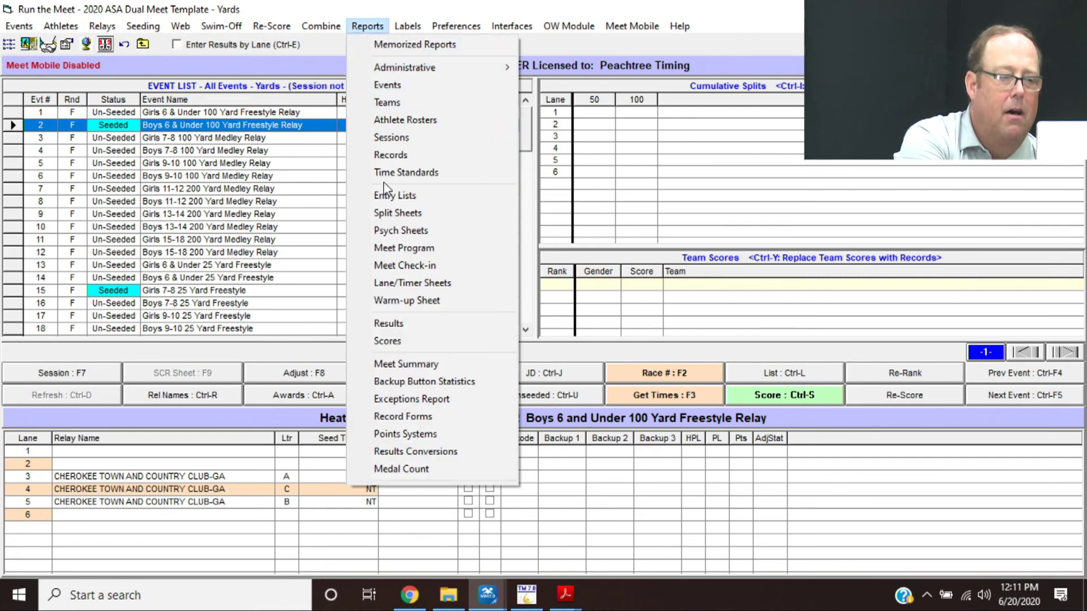
click(404, 398)
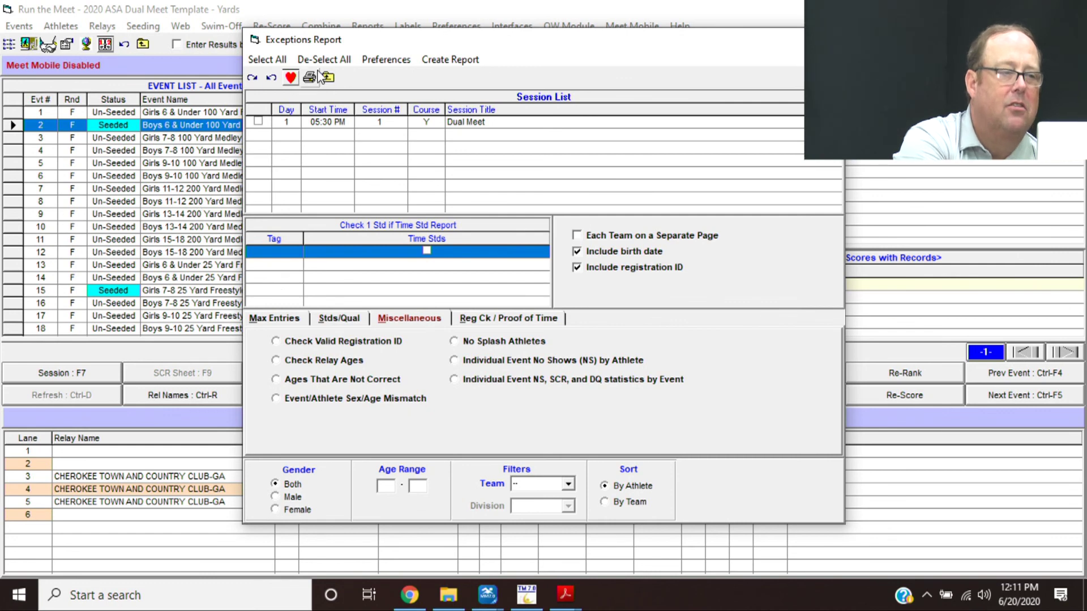
- Include the Dual Meet session and set max entries to 5 total, 3 individual, 2 relay
click(258, 122)
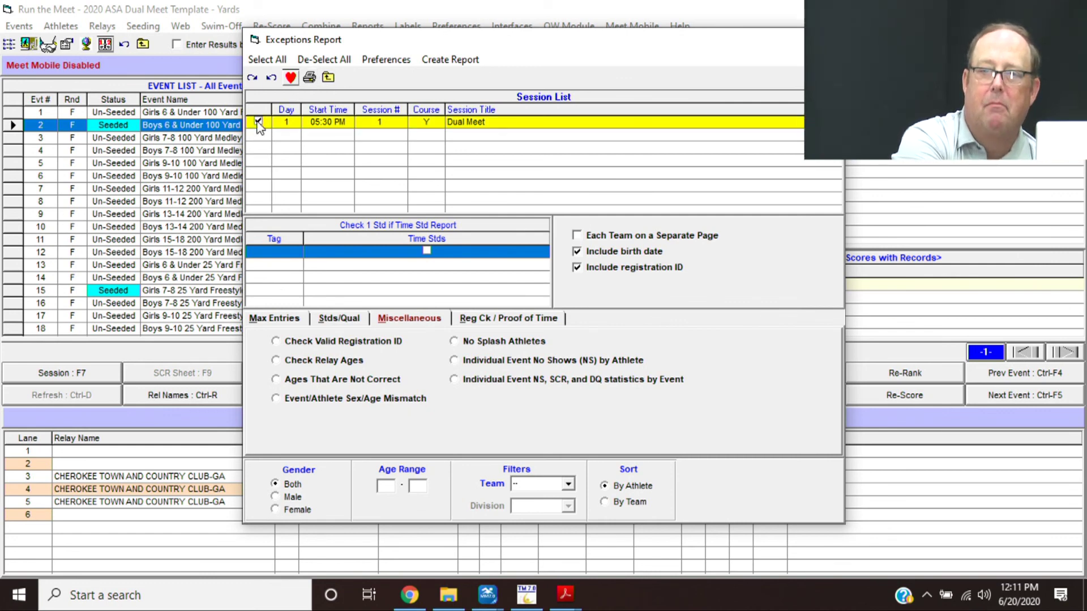
click(298, 322)
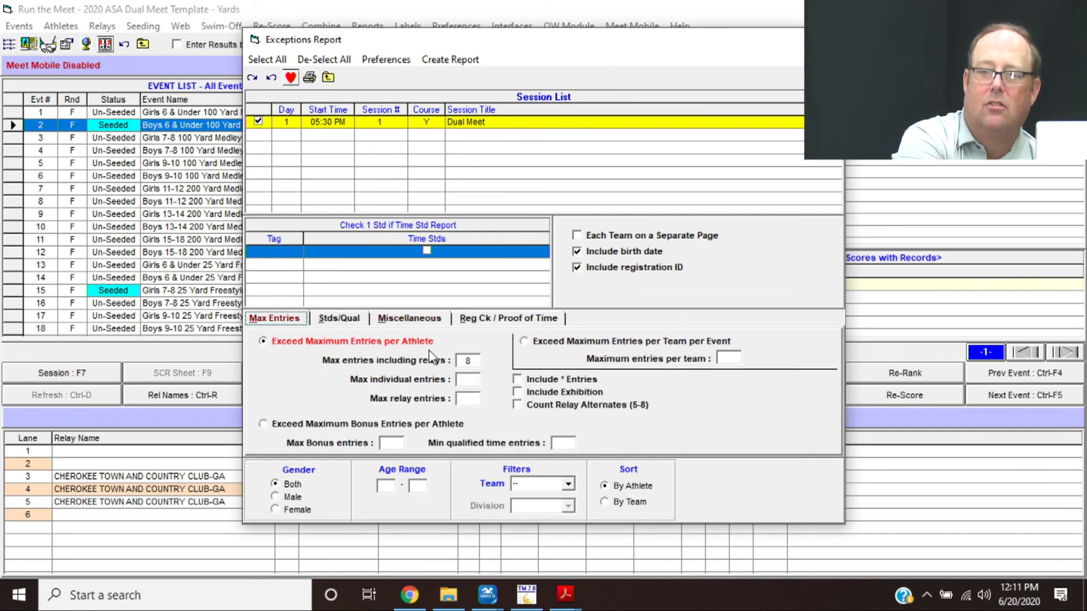
double_click(468, 361)
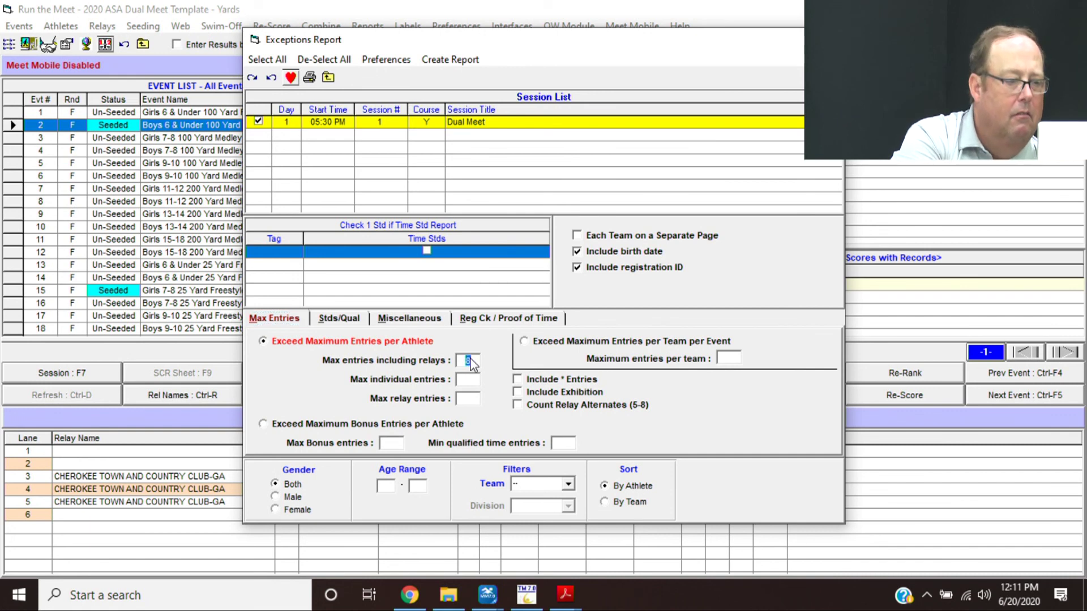
text(5)
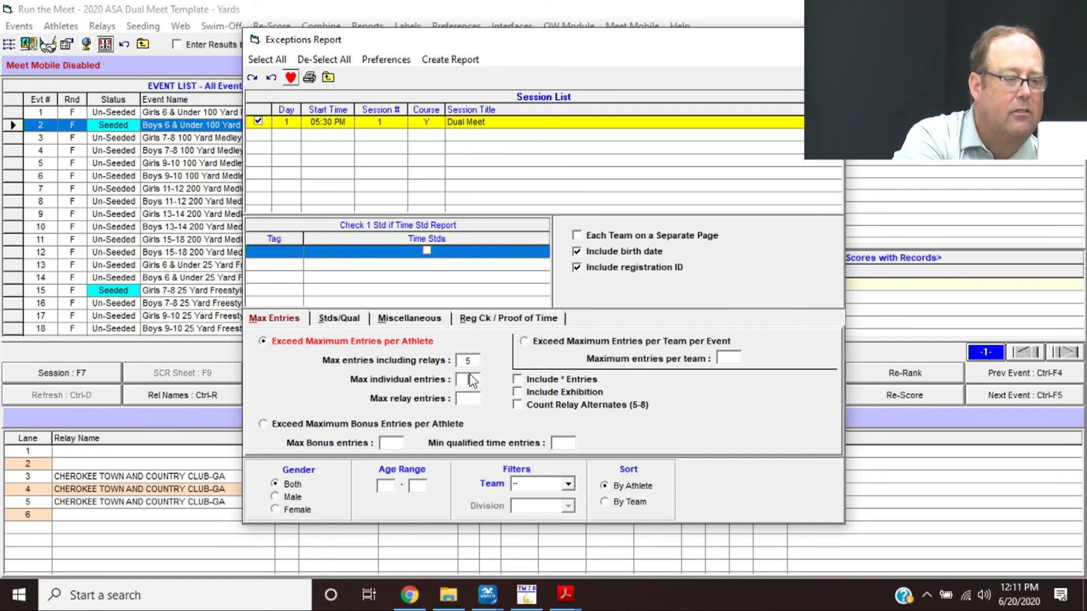
click(468, 379)
text(3)
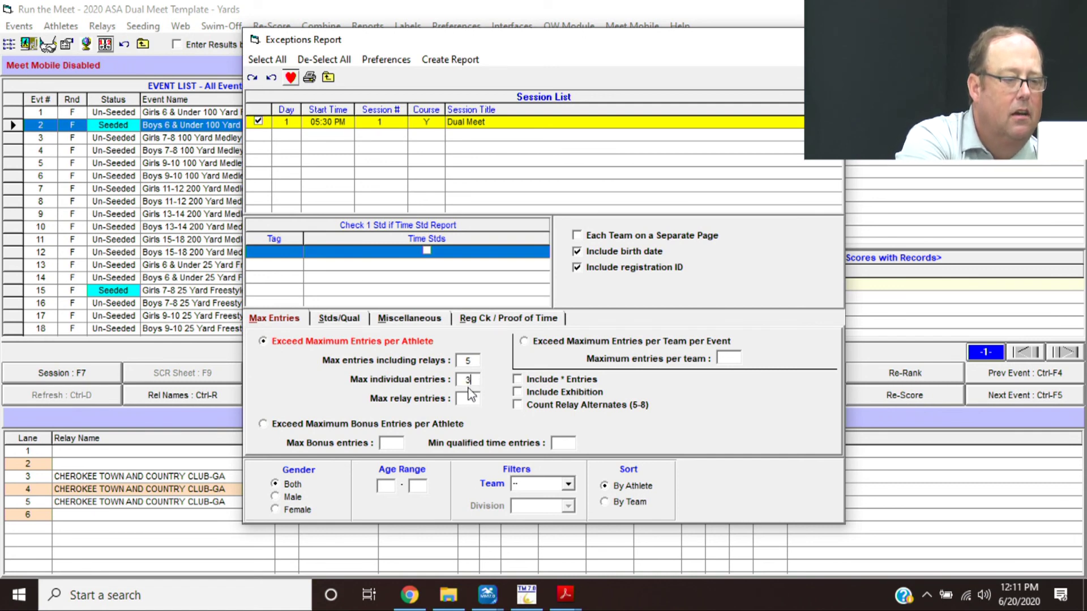
click(467, 399)
text(2)
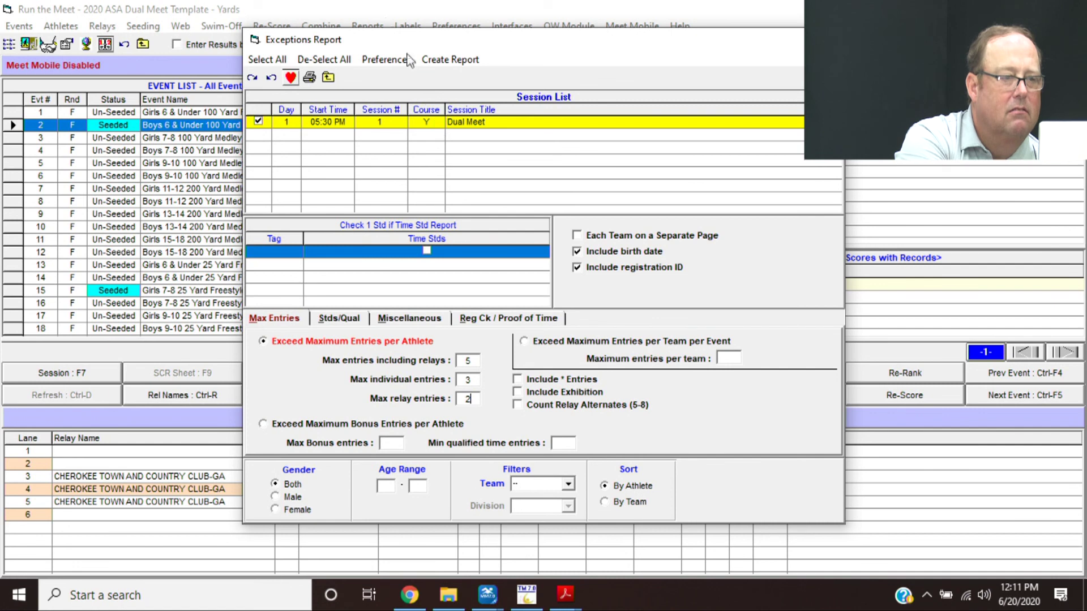
- Create the exceptions report, dismiss the no-data message, and close the dialog
click(435, 60)
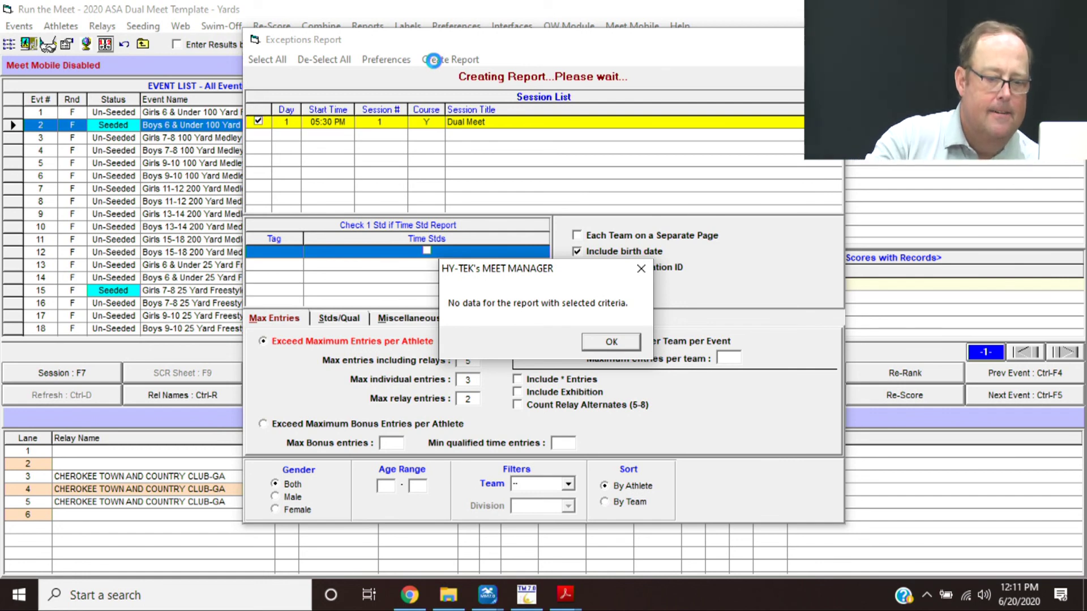
key(Return)
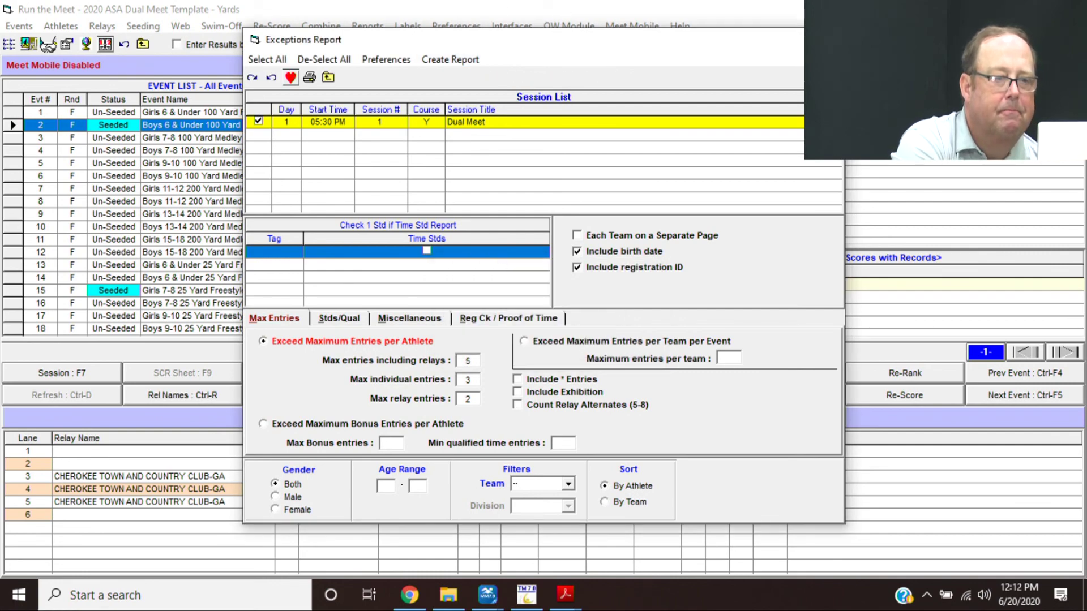
key(Escape)
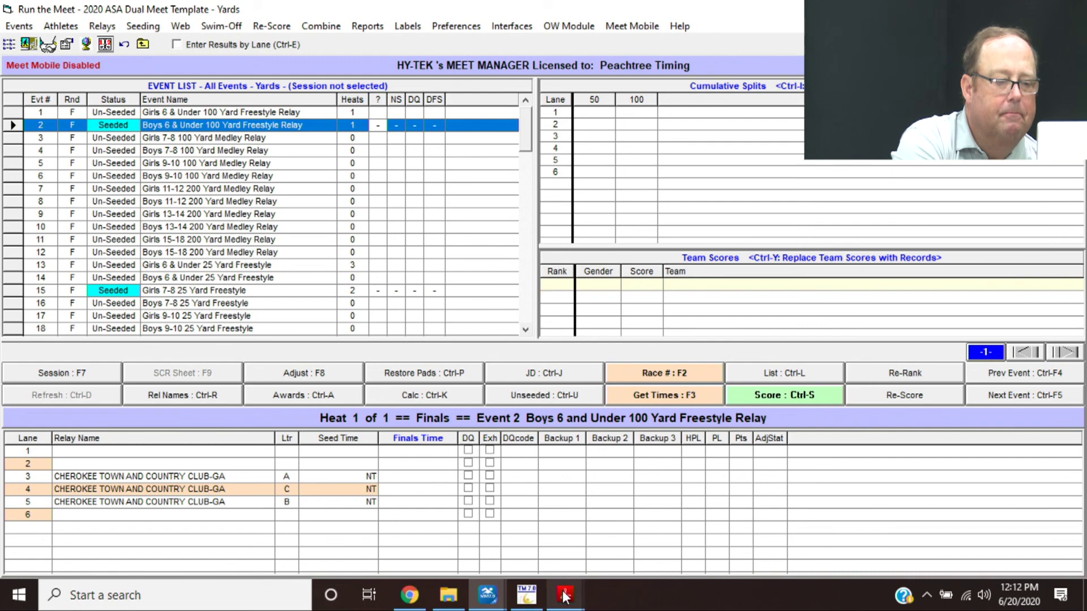
mouse_move(565, 595)
click(506, 516)
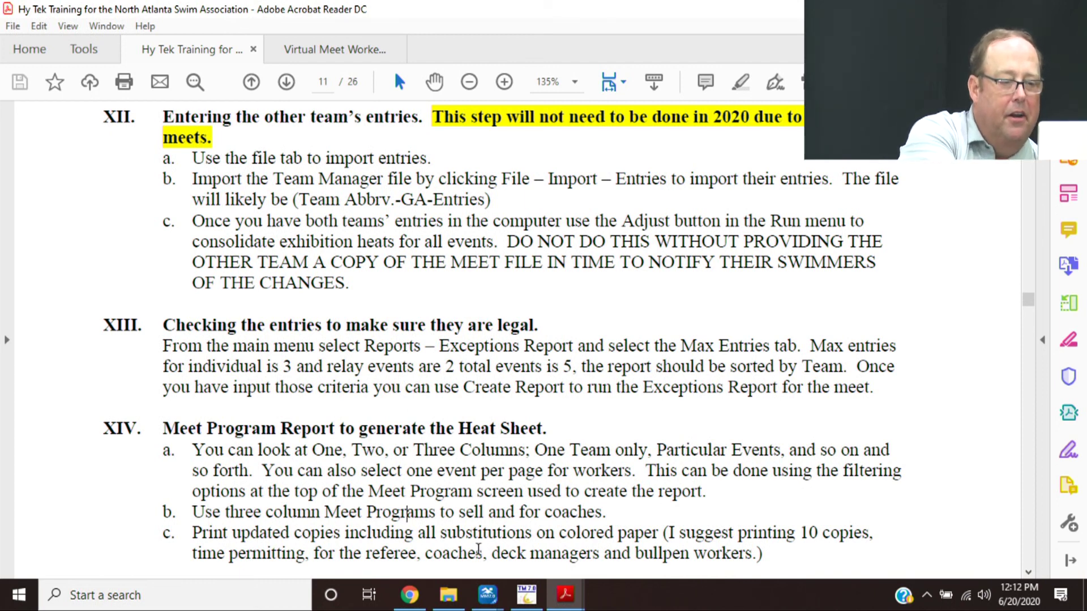
mouse_move(490, 599)
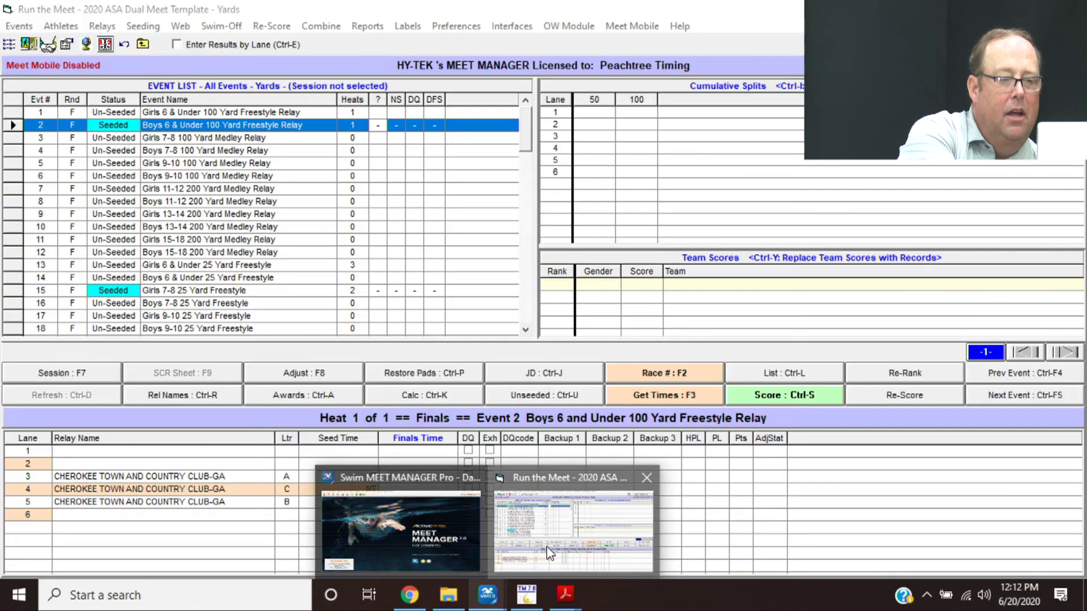
click(548, 549)
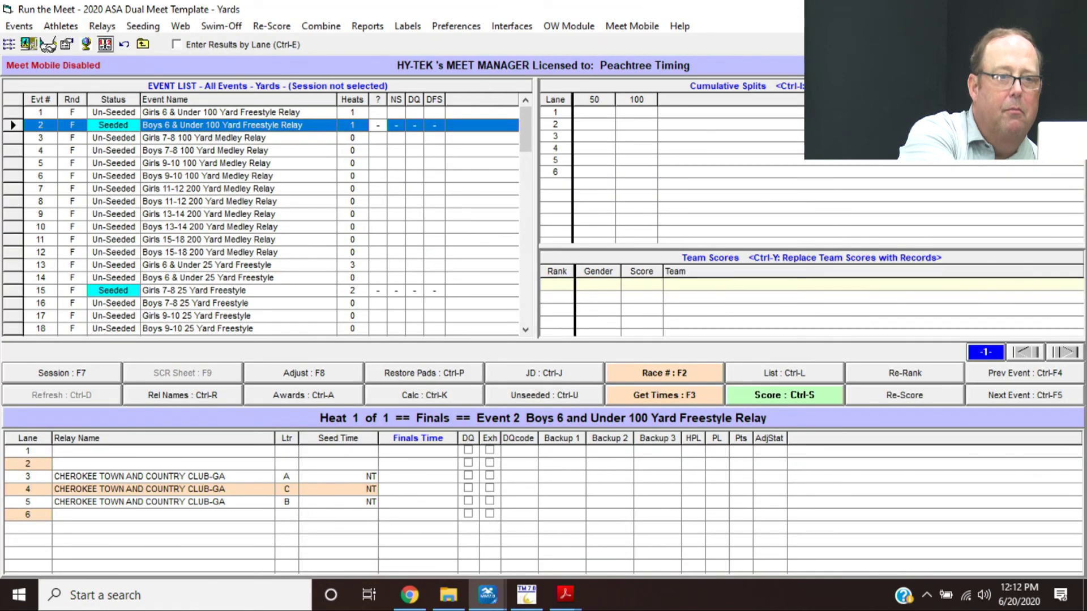
- Close the Run the Meet window with Alt+F4 and open Reports > Meet Program
key(alt+F4)
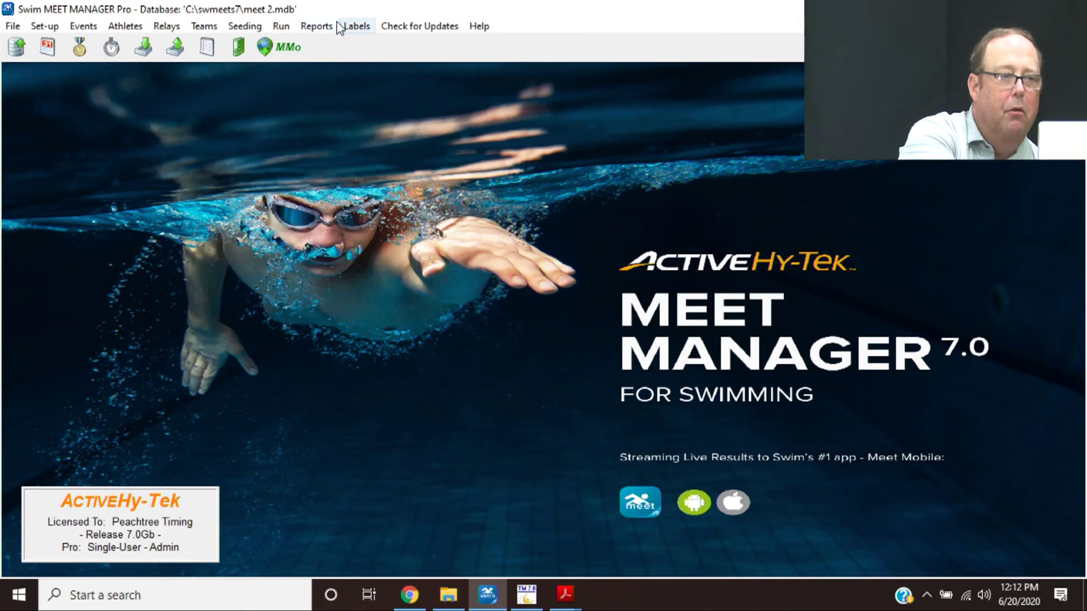
click(317, 26)
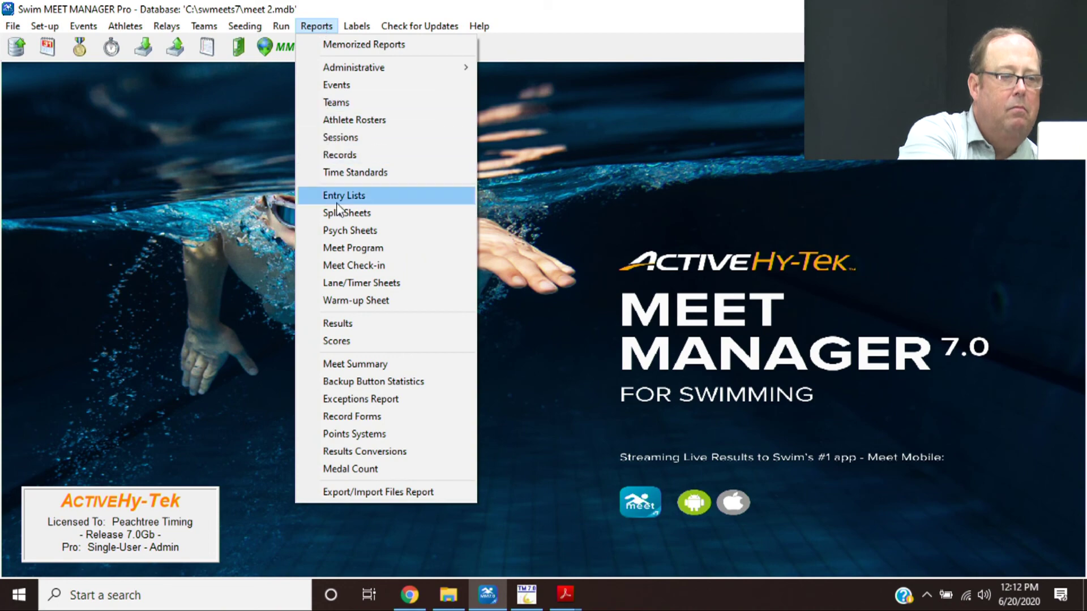
click(344, 249)
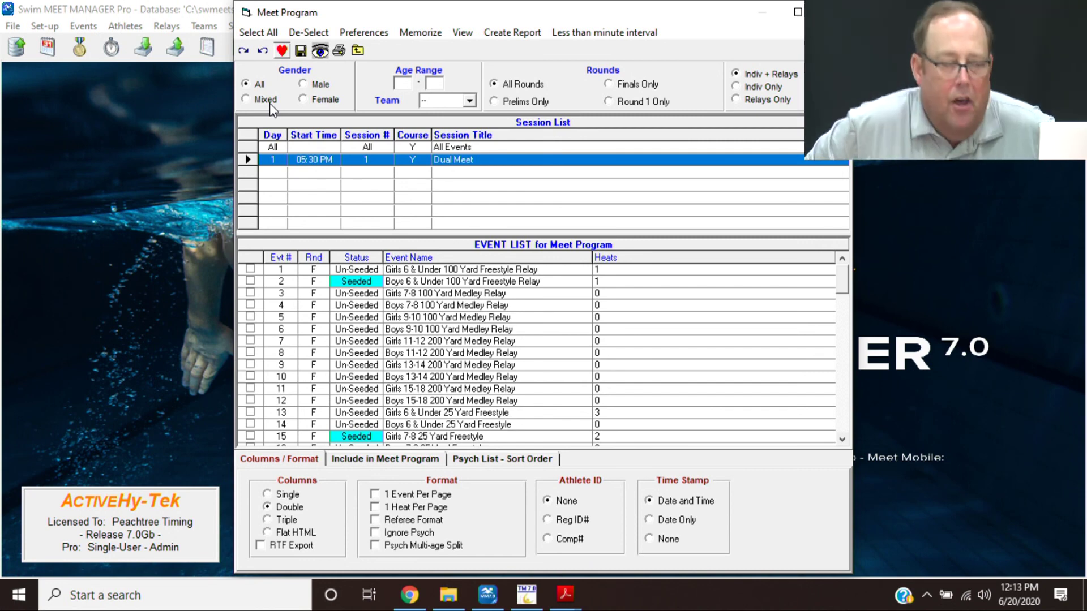
- Try a boys' 0–10 age filter, revert it, and restrict the program to team CTCC-GA
click(309, 85)
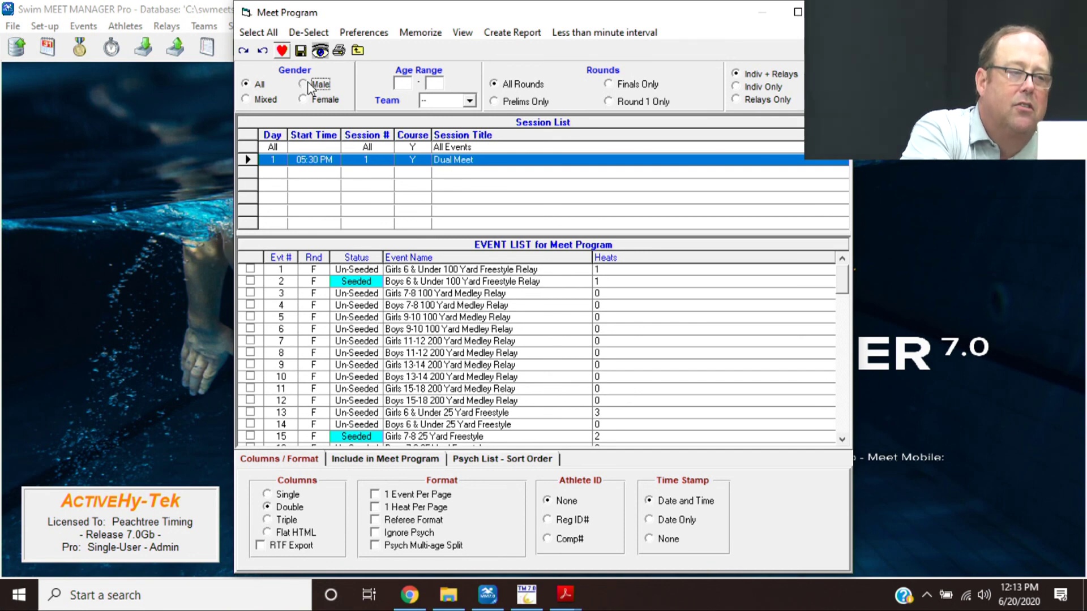
click(407, 86)
text(0)
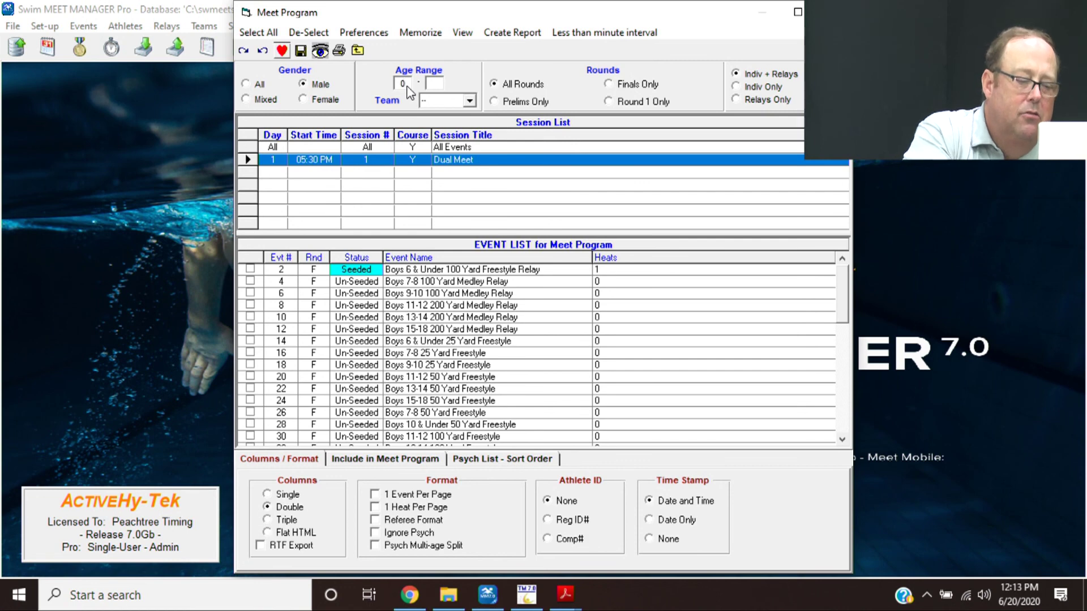
key(Tab)
text(1)
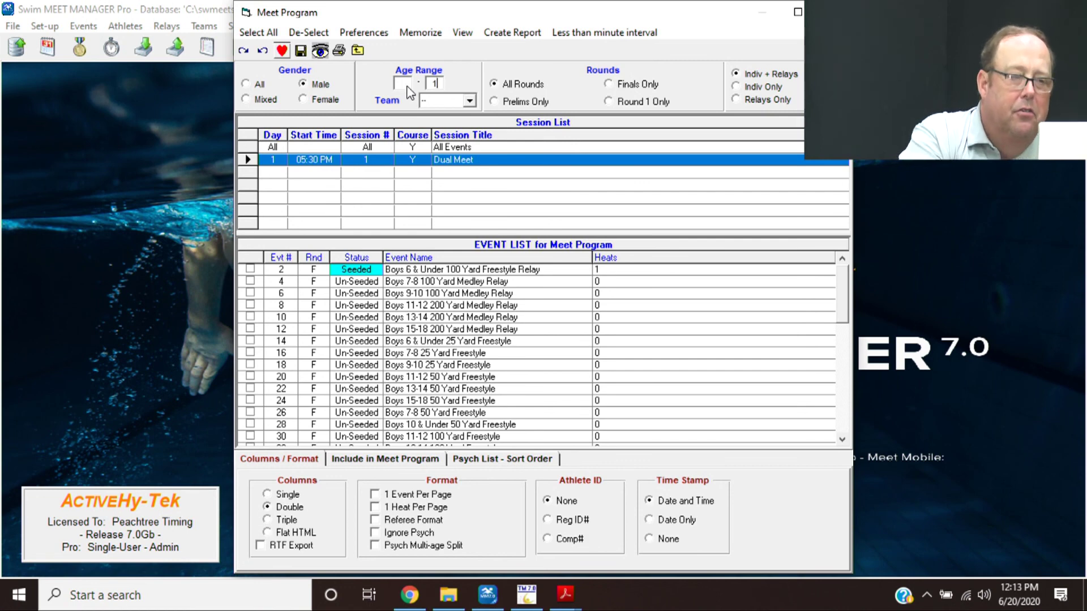
text(0)
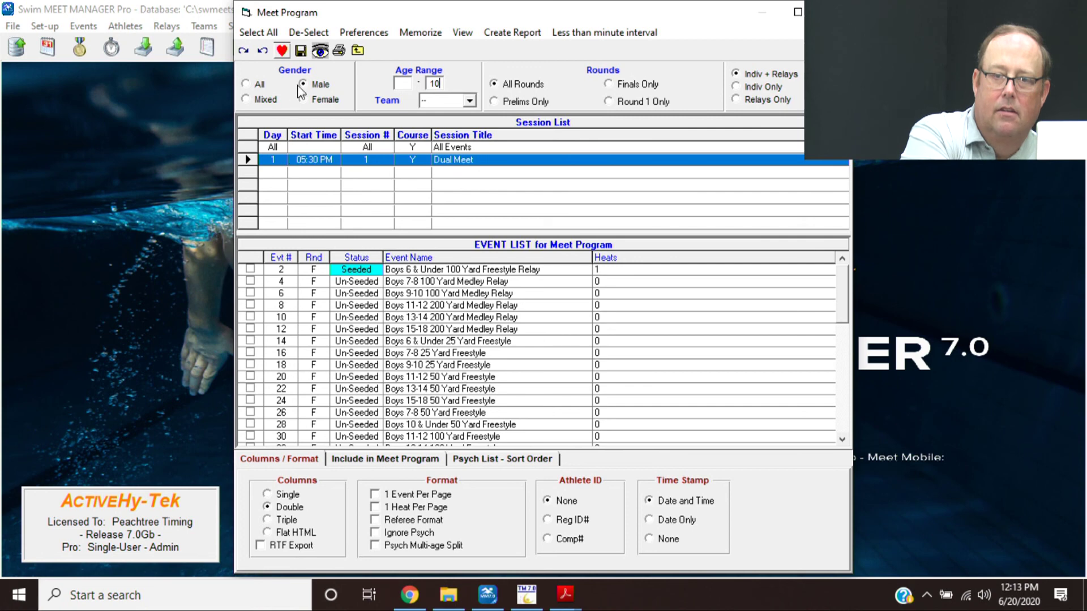
click(266, 85)
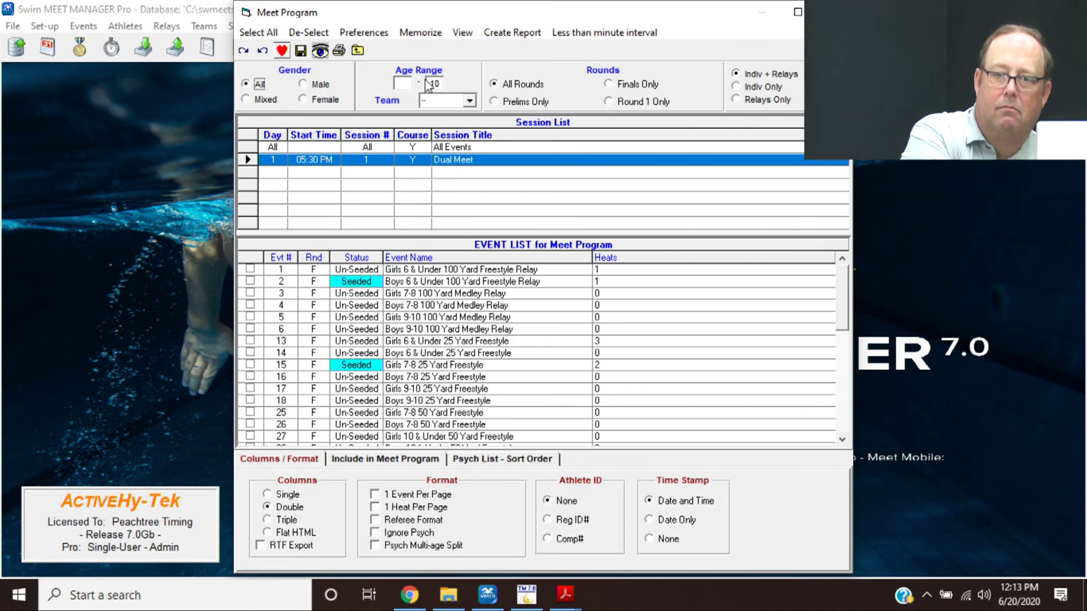
double_click(442, 87)
key(BackSpace)
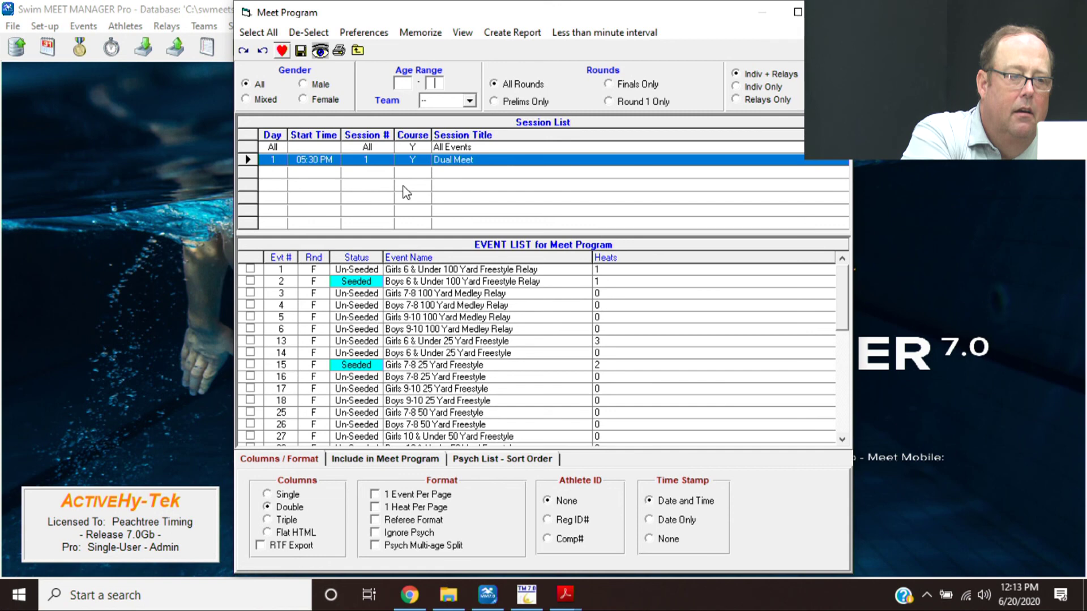
click(470, 99)
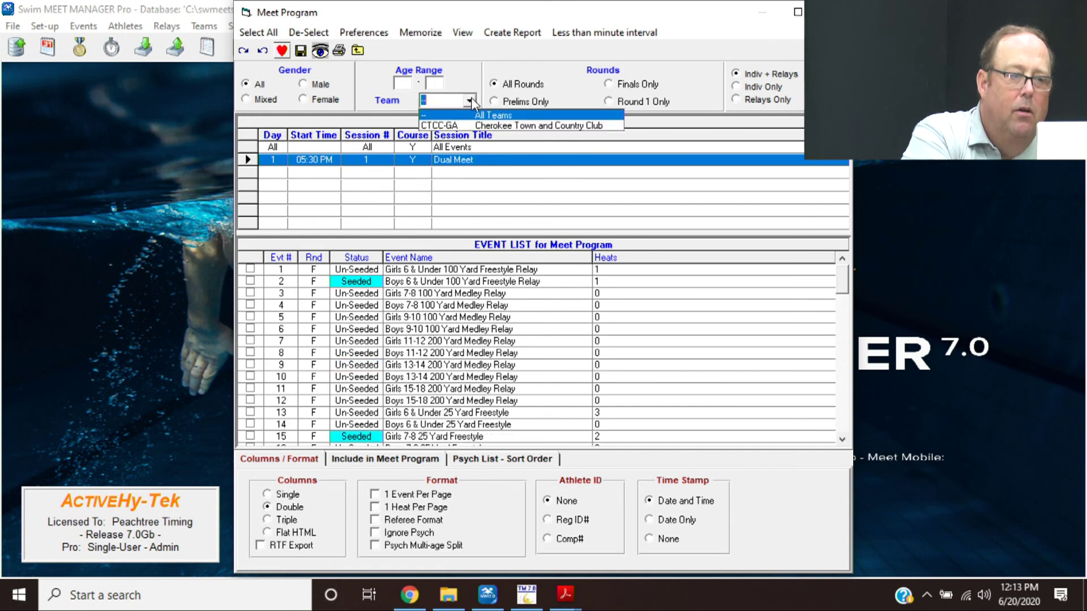
click(473, 129)
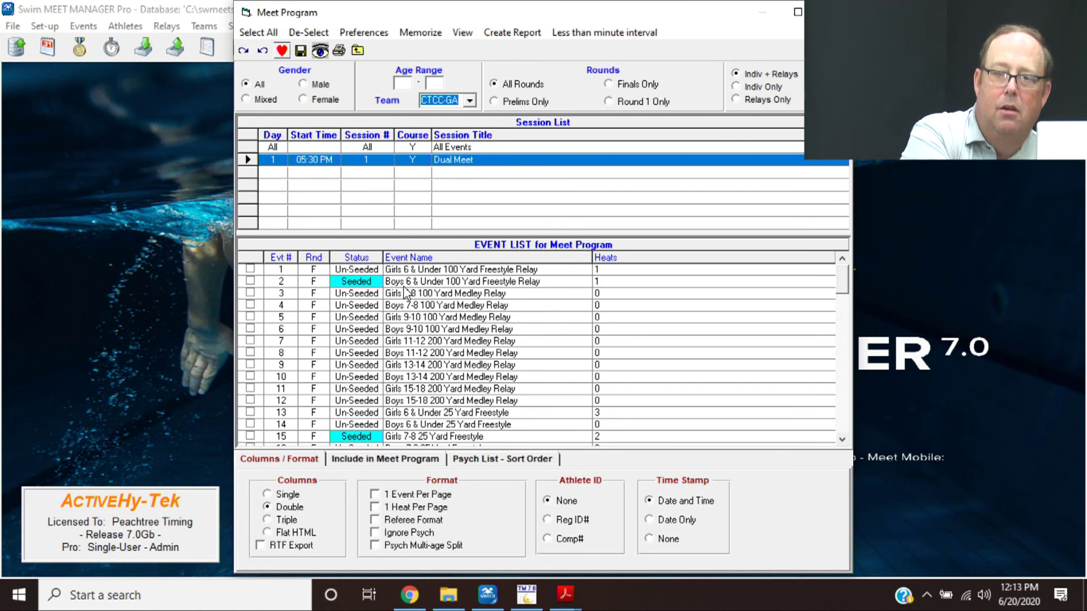
- Check events 2, 13, 15, 19, 21 and 22 and set the layout to Triple columns
click(250, 282)
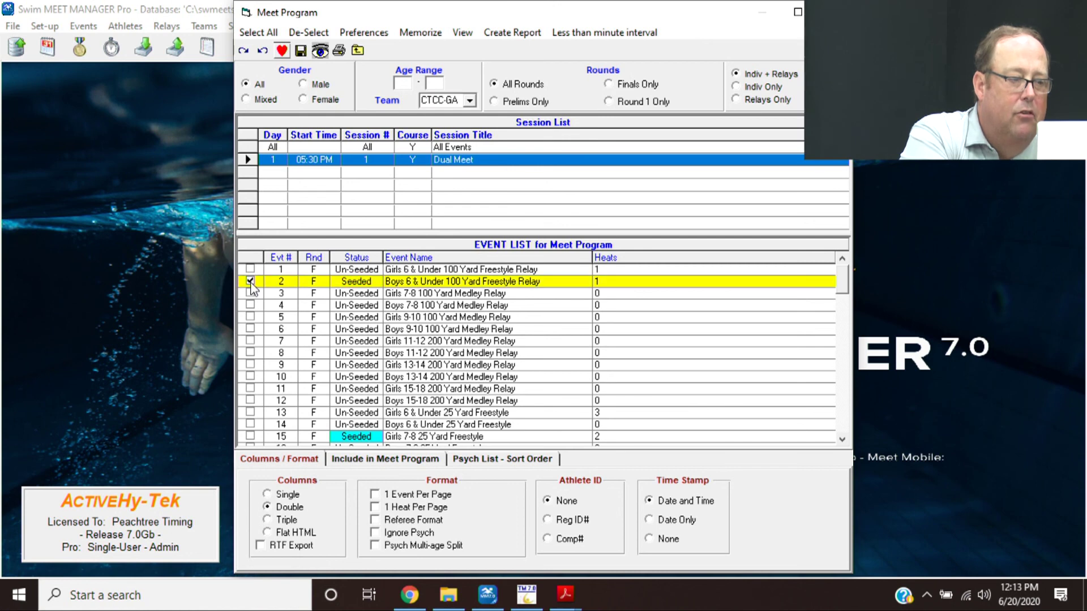
click(250, 412)
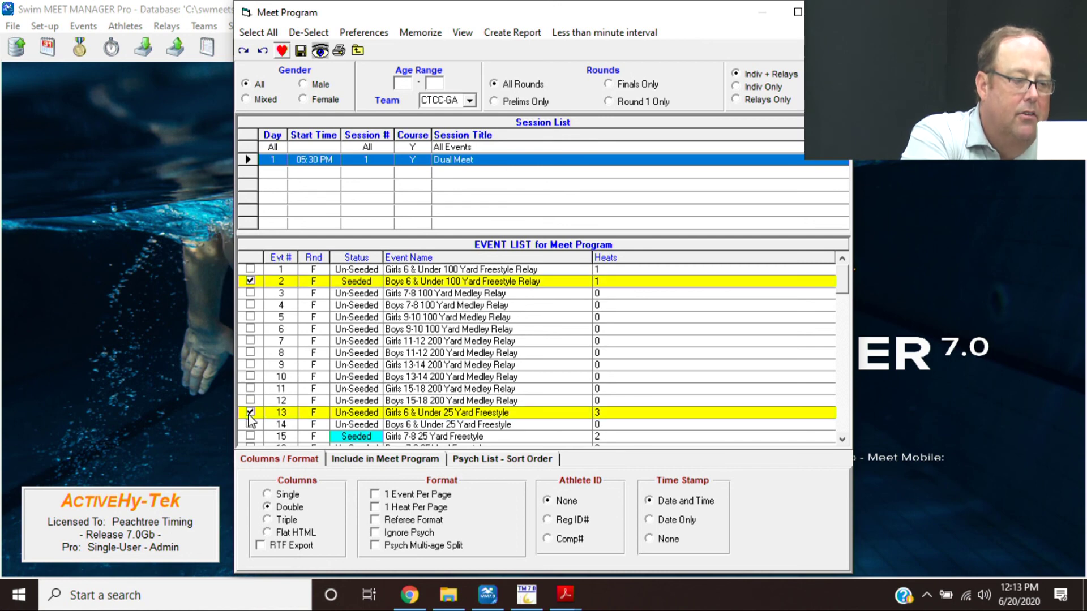
click(250, 436)
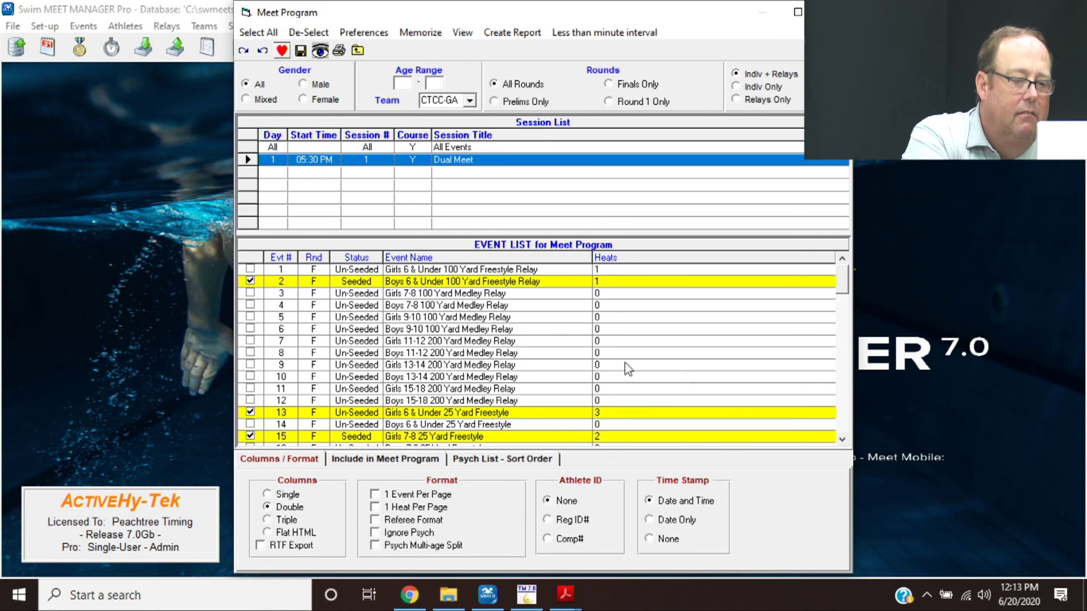
click(842, 439)
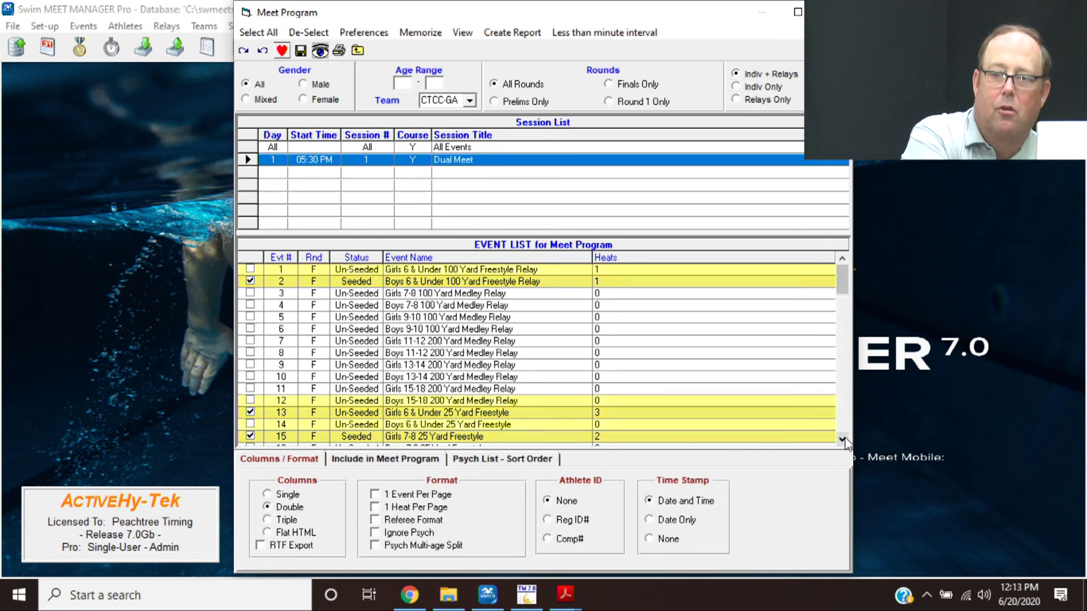
click(842, 439)
click(842, 440)
click(842, 439)
click(842, 440)
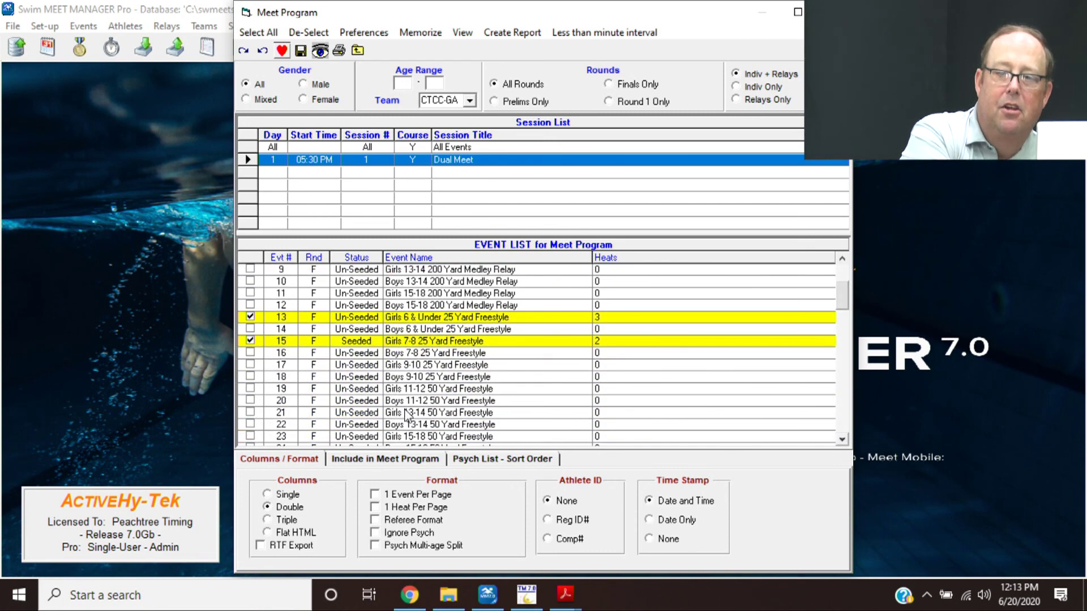
click(250, 389)
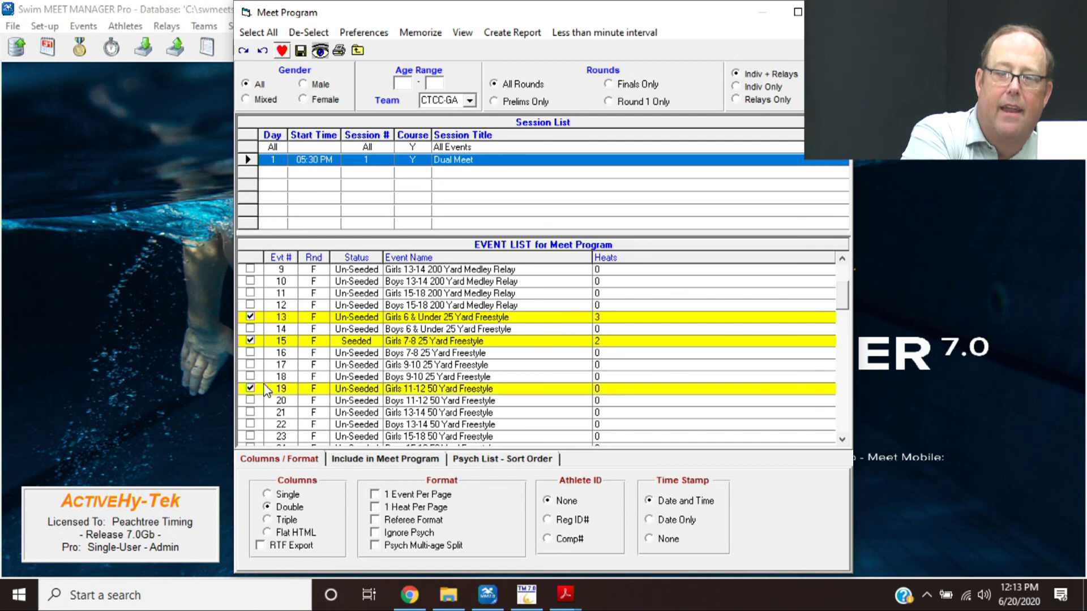
click(250, 412)
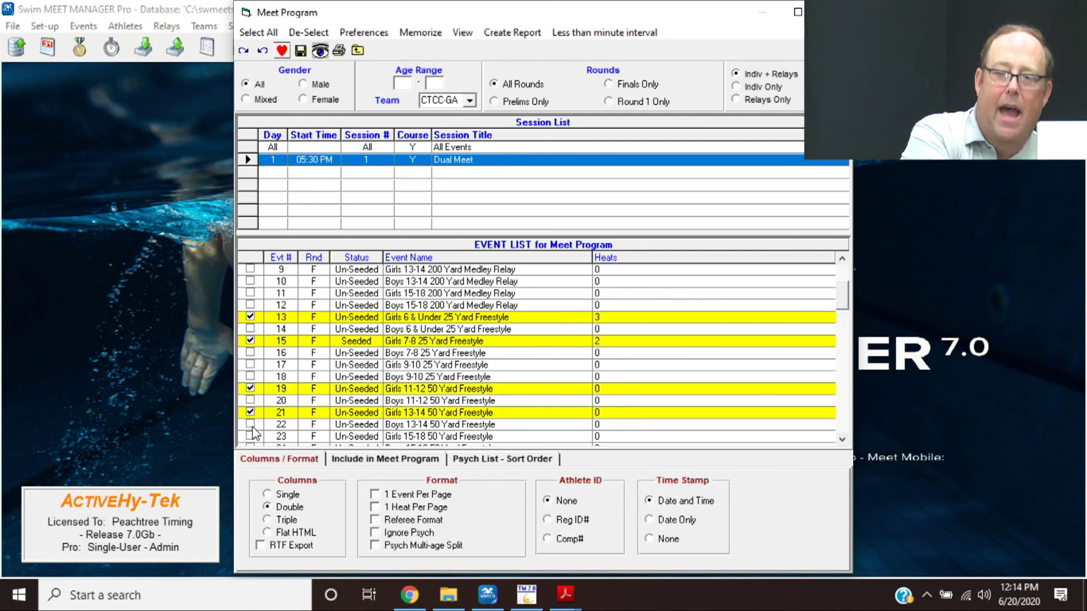
click(250, 425)
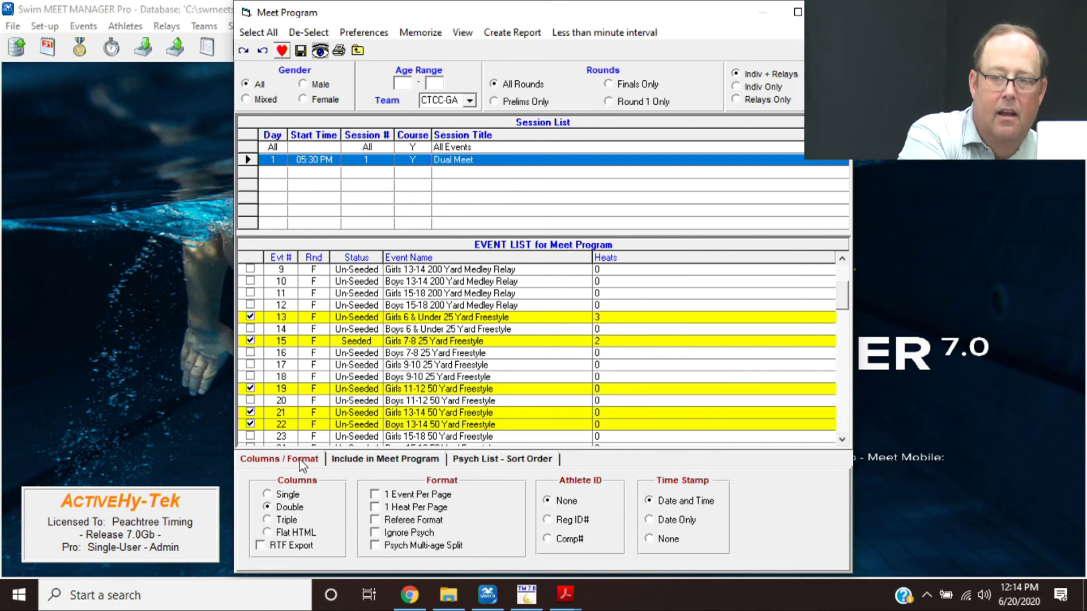
click(294, 525)
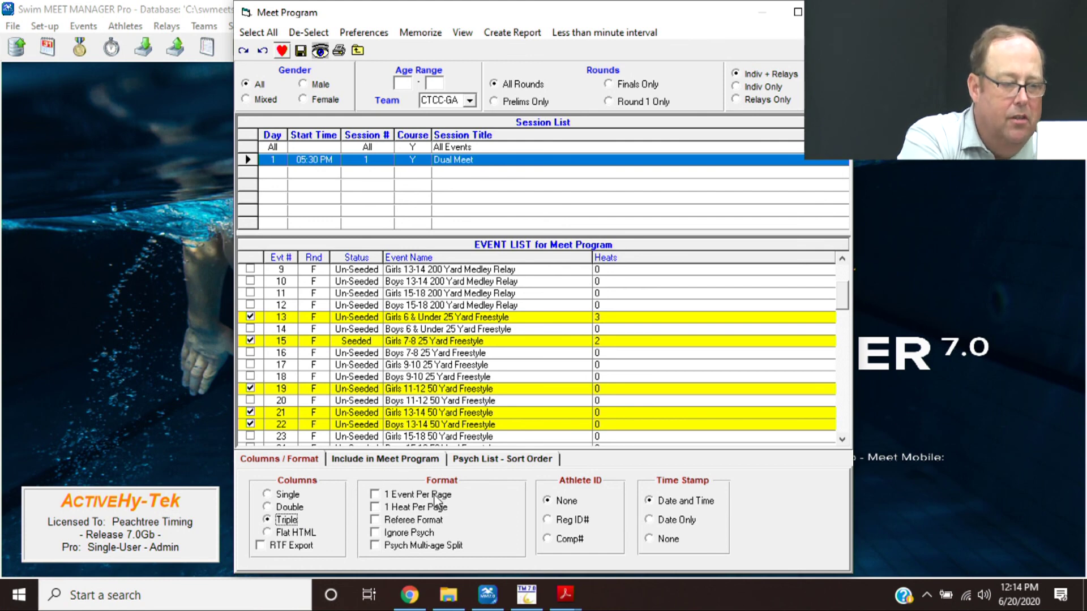
- Include records and heat start times in the program, then create the Meet Program report
click(397, 459)
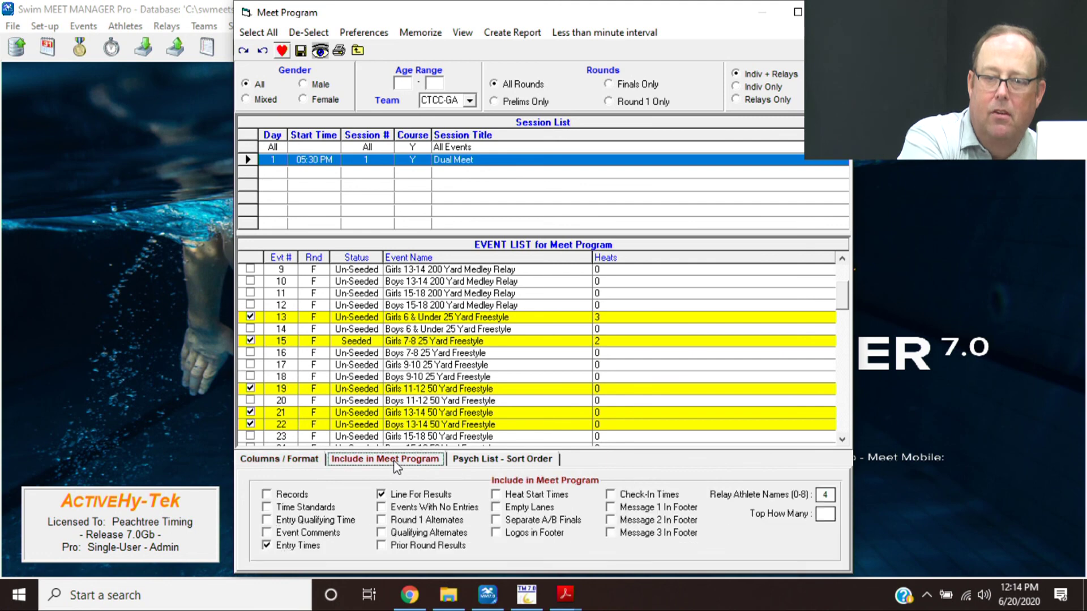
click(294, 498)
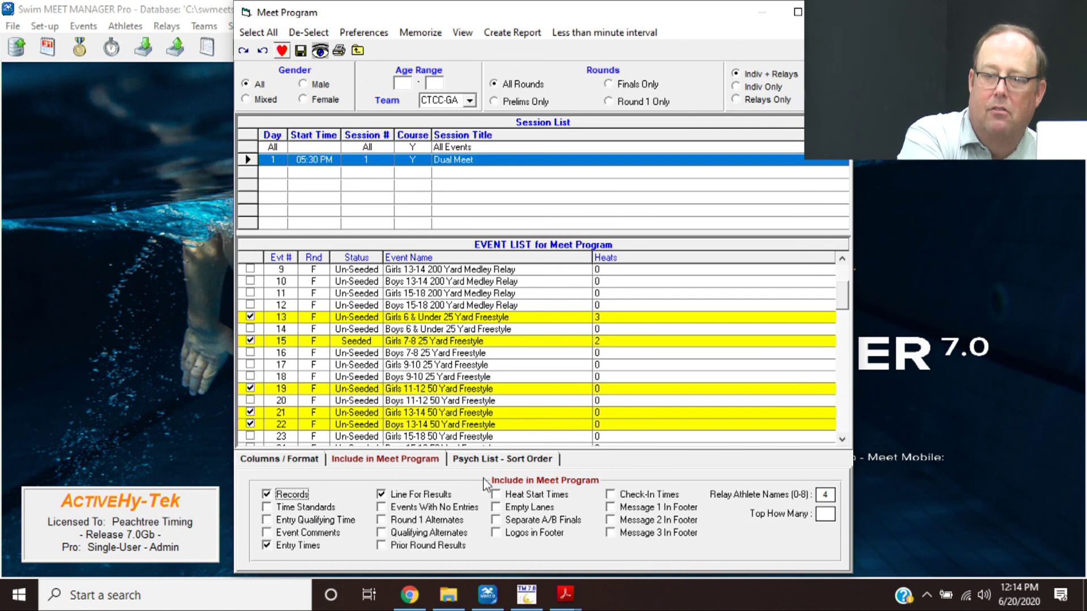
click(516, 498)
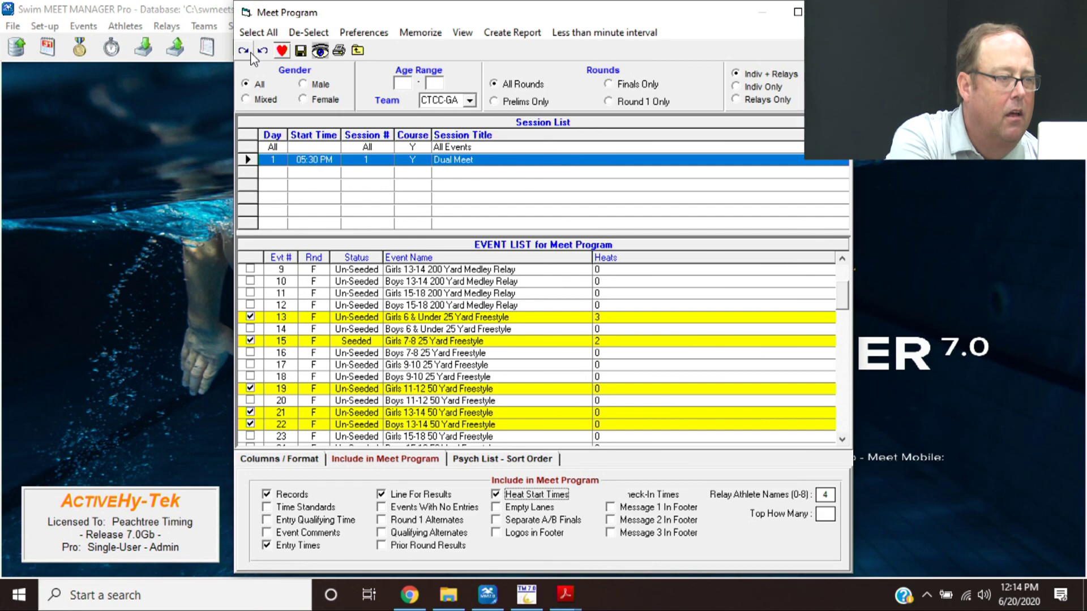
click(514, 34)
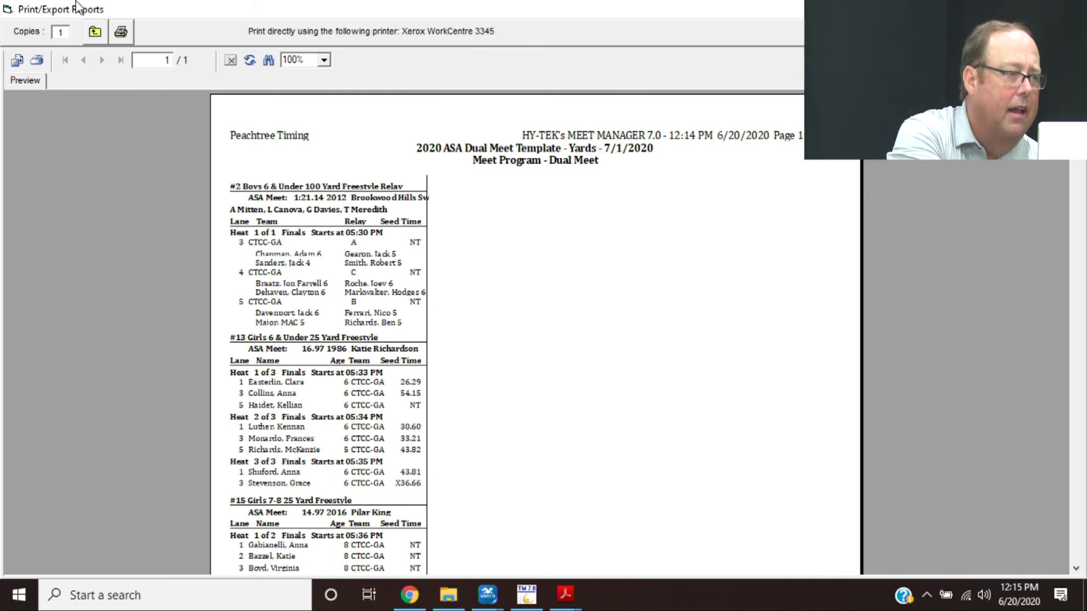
- Export all pages of the heat sheet to disk as mm7heatsheet3colNoTstd.pdf
click(17, 61)
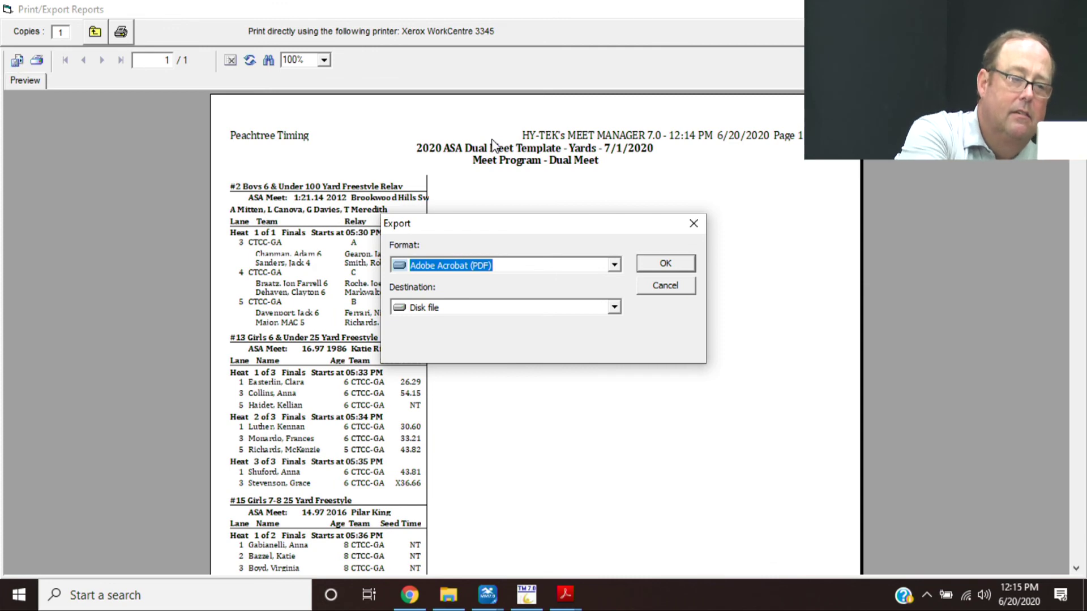
click(657, 264)
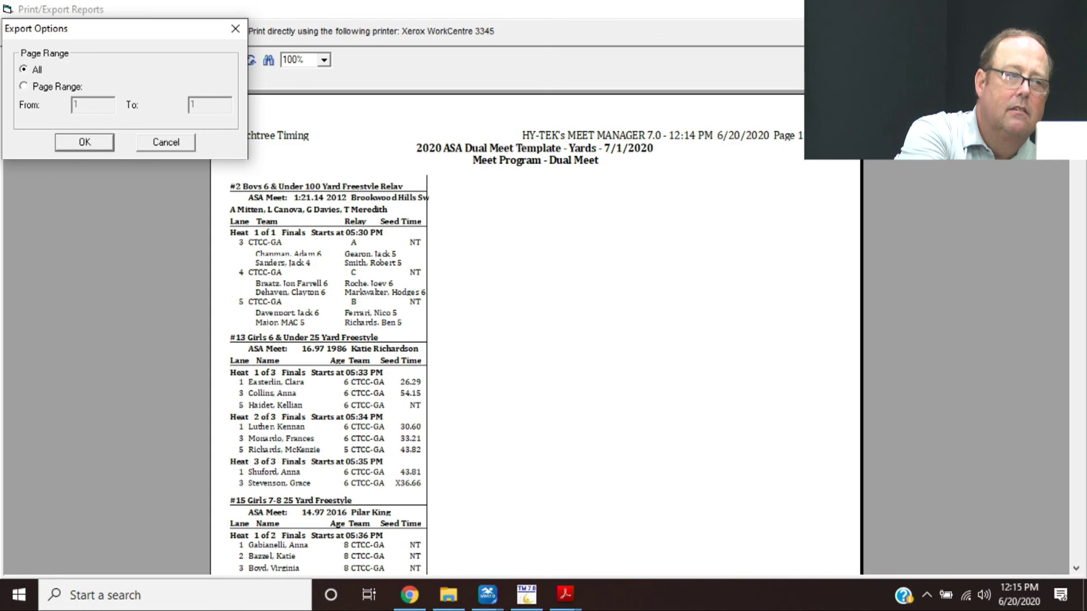
key(Return)
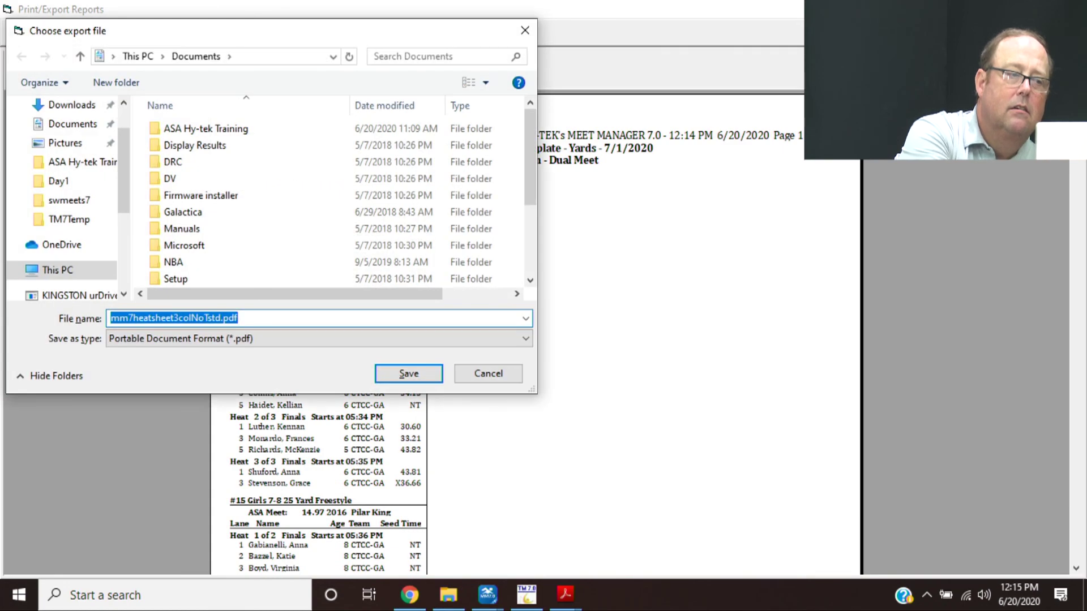
key(Return)
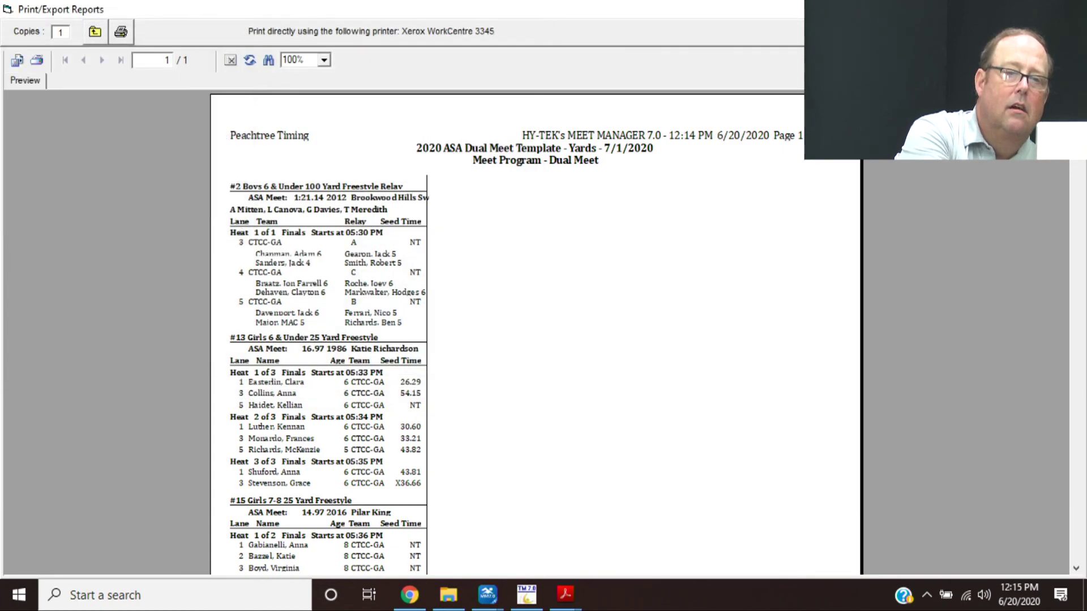
- Close the preview, check every event, and close the Meet Program window
key(Escape)
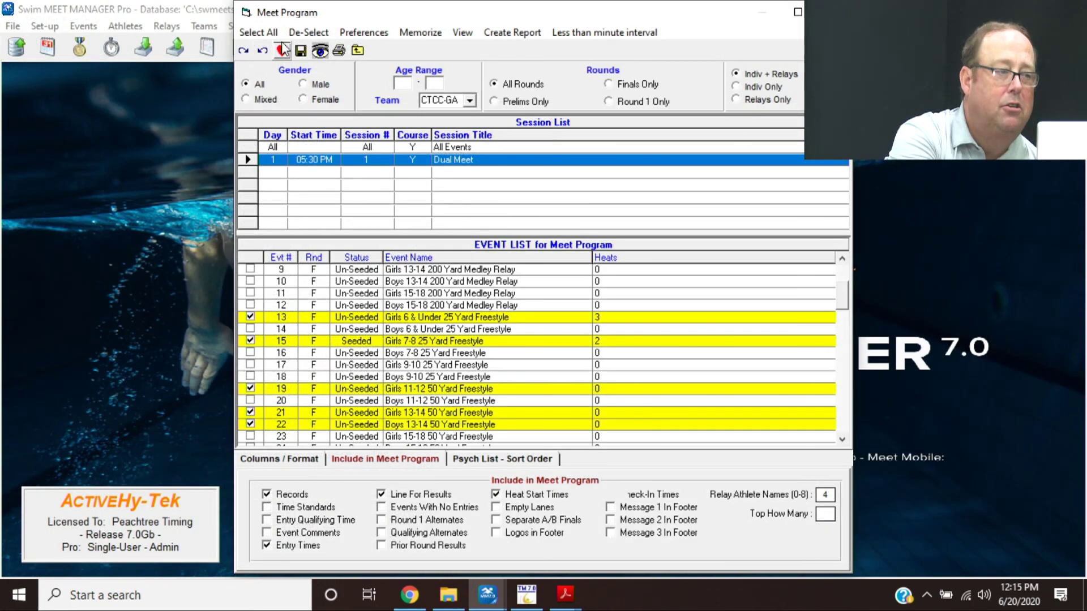
click(256, 32)
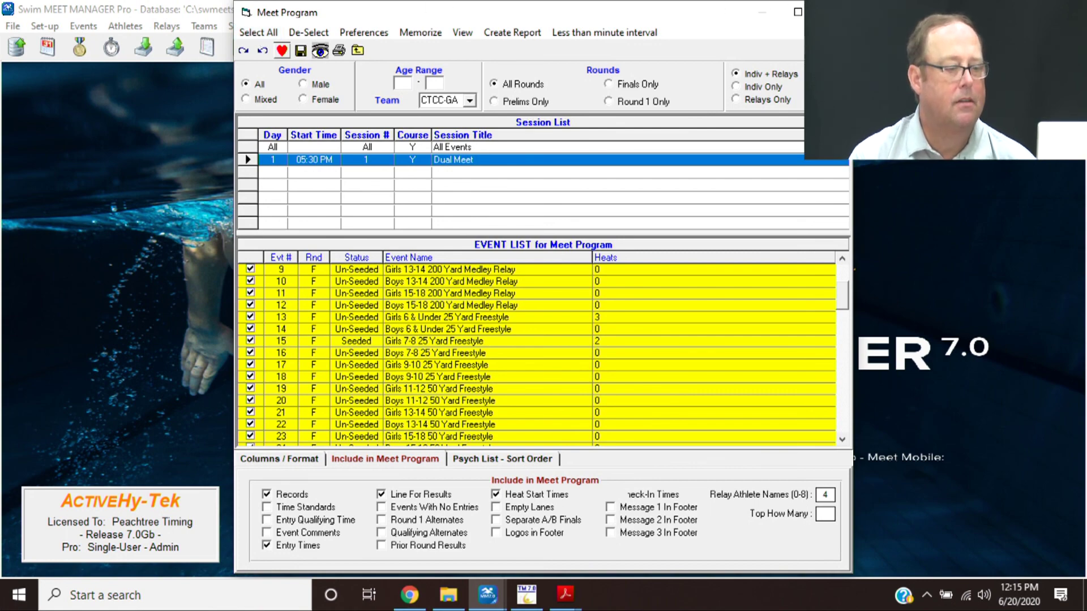
key(Escape)
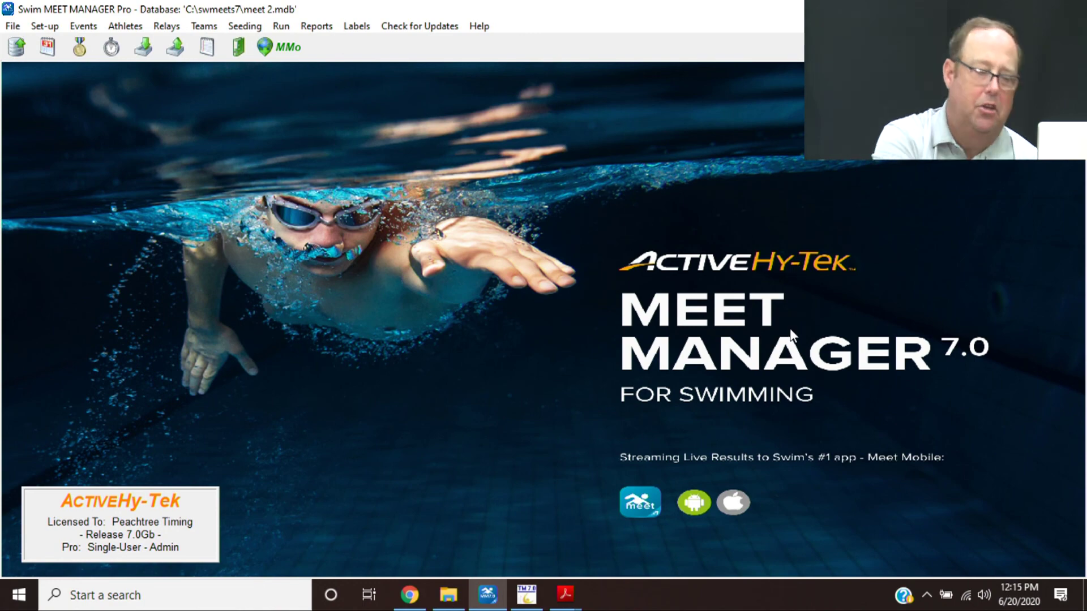
- Bring the Hy Tek Training PDF forward and scroll to section XV on page 12
mouse_move(573, 582)
click(480, 512)
click(467, 398)
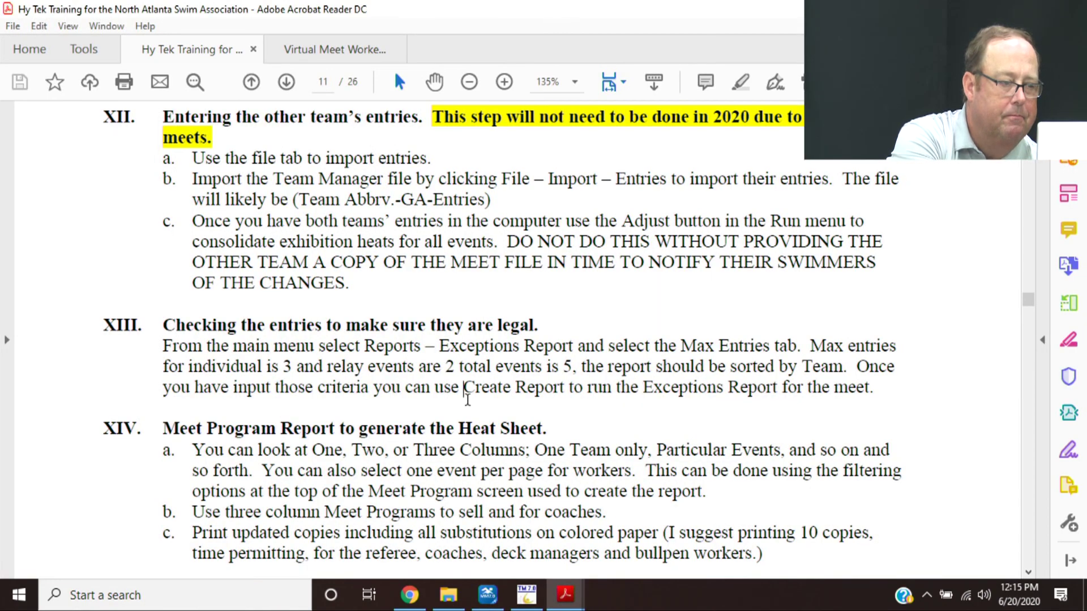
scroll(467, 398, down, 20)
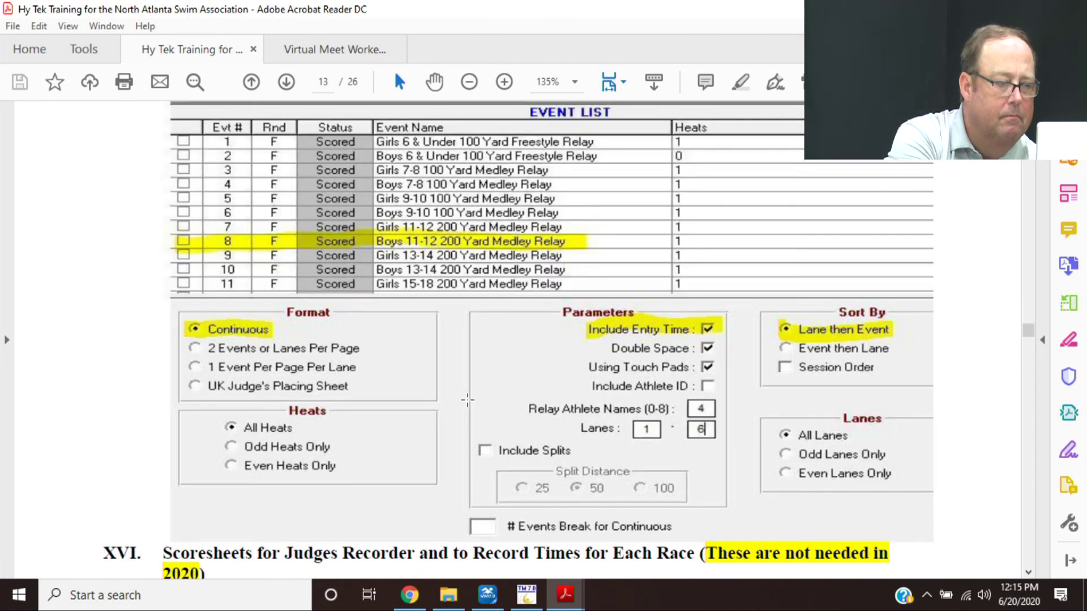
scroll(467, 399, down, 6)
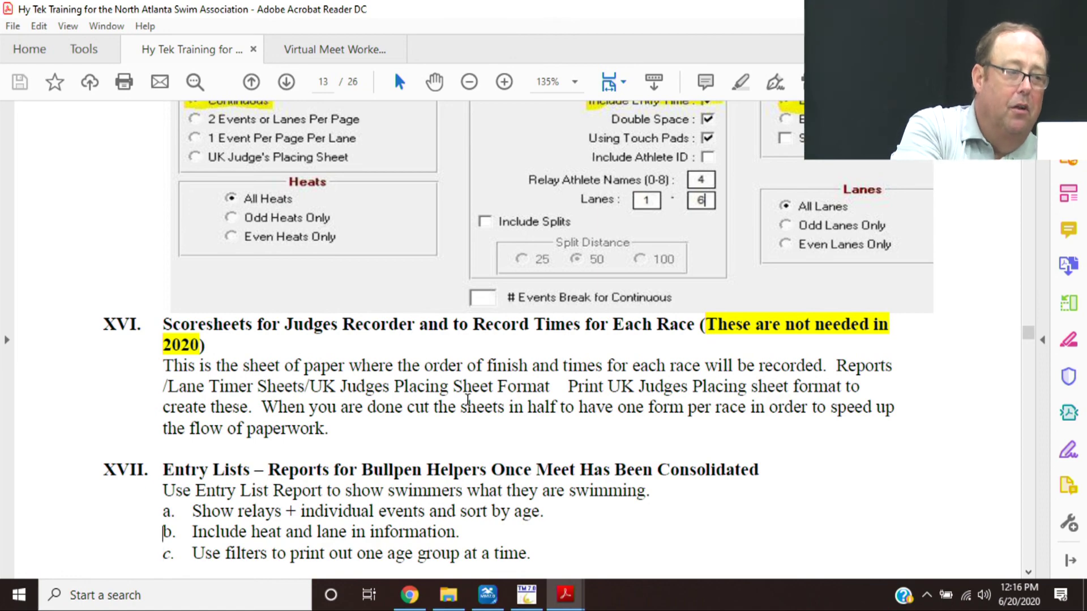
key(Up)
key(Up)
key(Up)
key(Up)
key(Up)
key(Up)
key(Up)
key(Up)
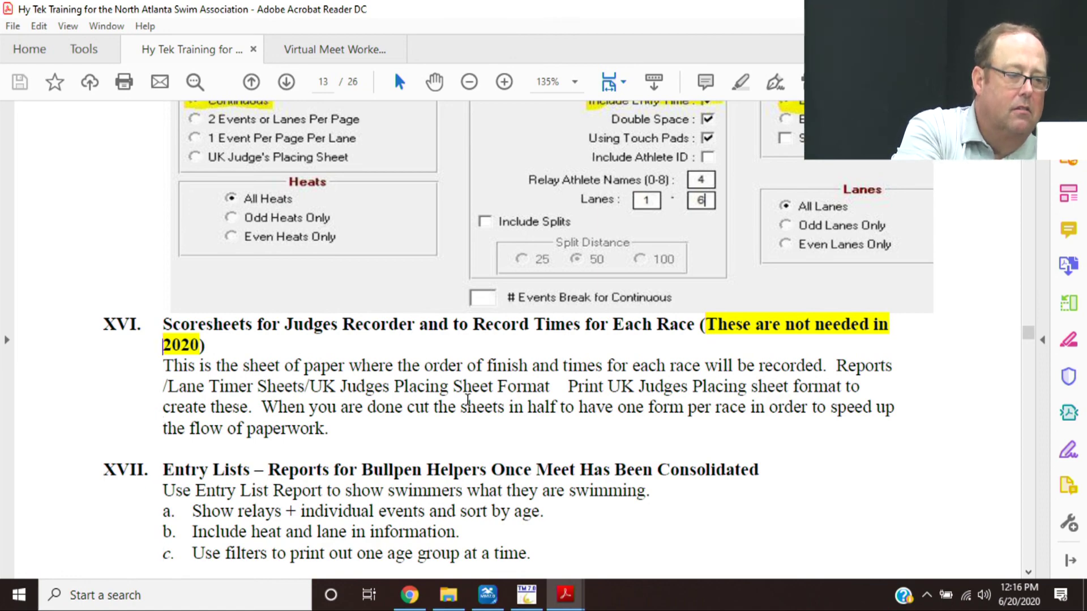
scroll(468, 398, up, 10)
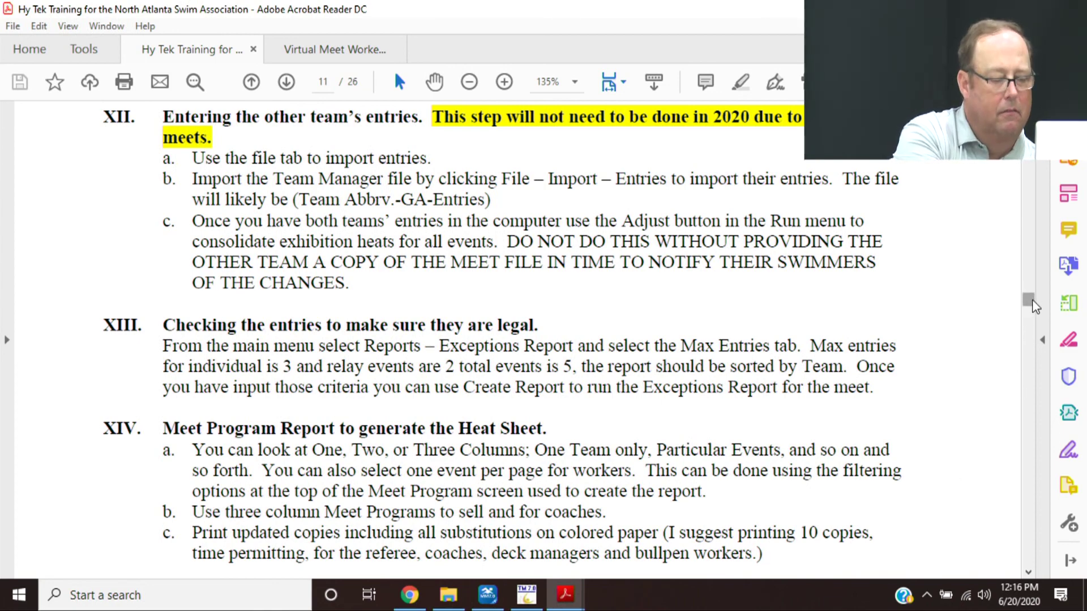
drag(1031, 297, 1036, 318)
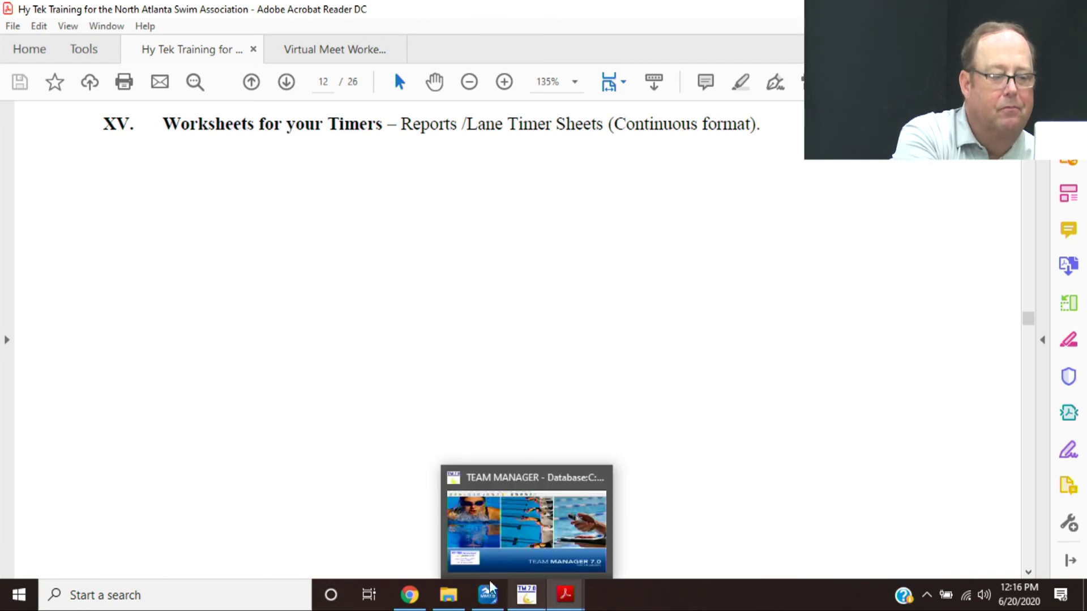
- Bring Meet Manager back to the front and open the Lane/Timer Sheets report setup
click(486, 590)
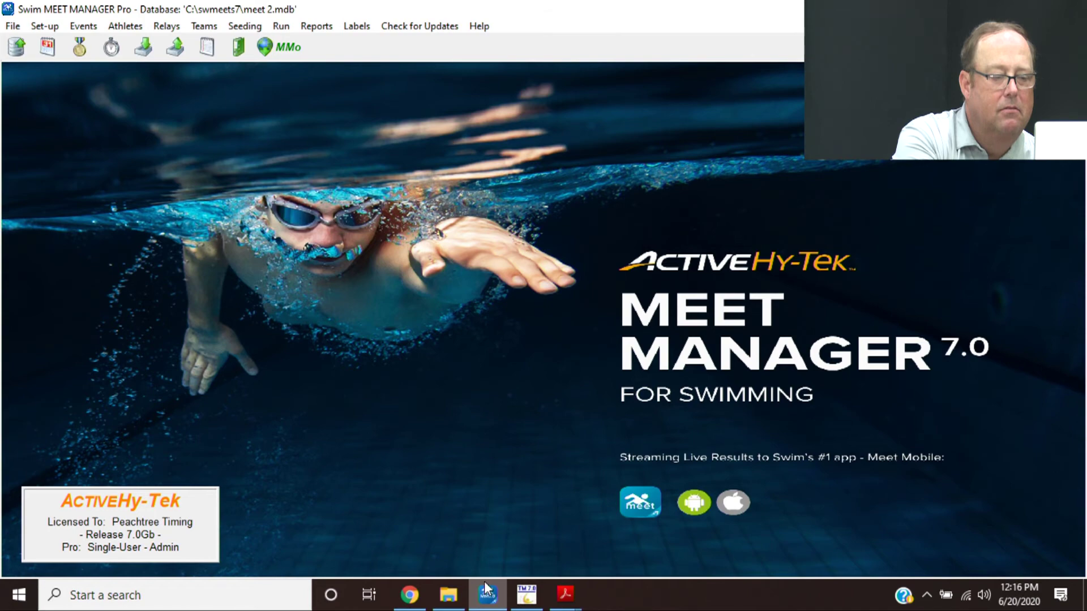
click(485, 591)
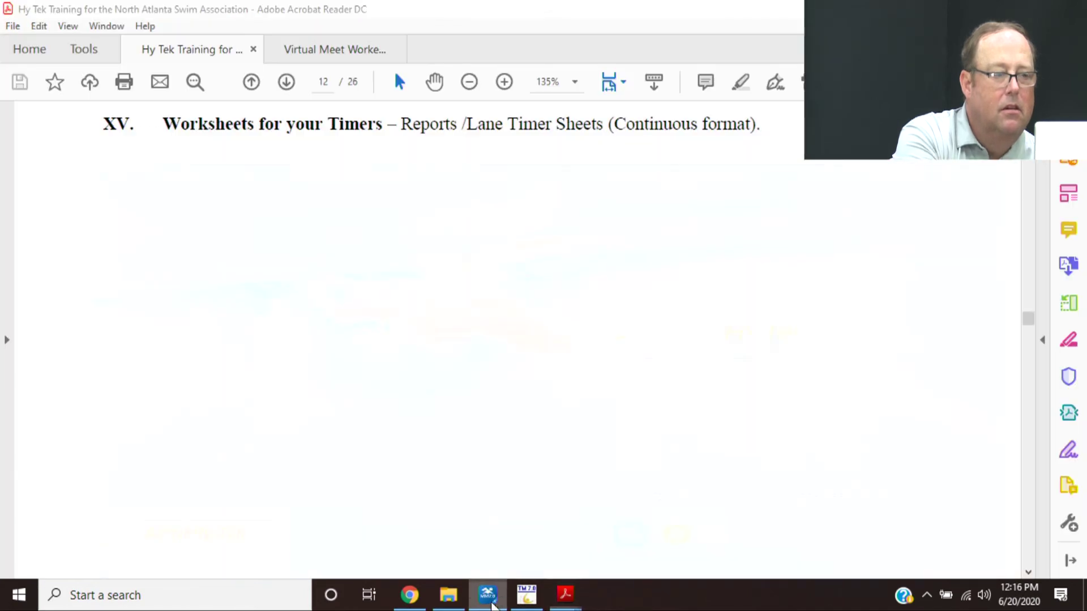
click(490, 601)
click(317, 29)
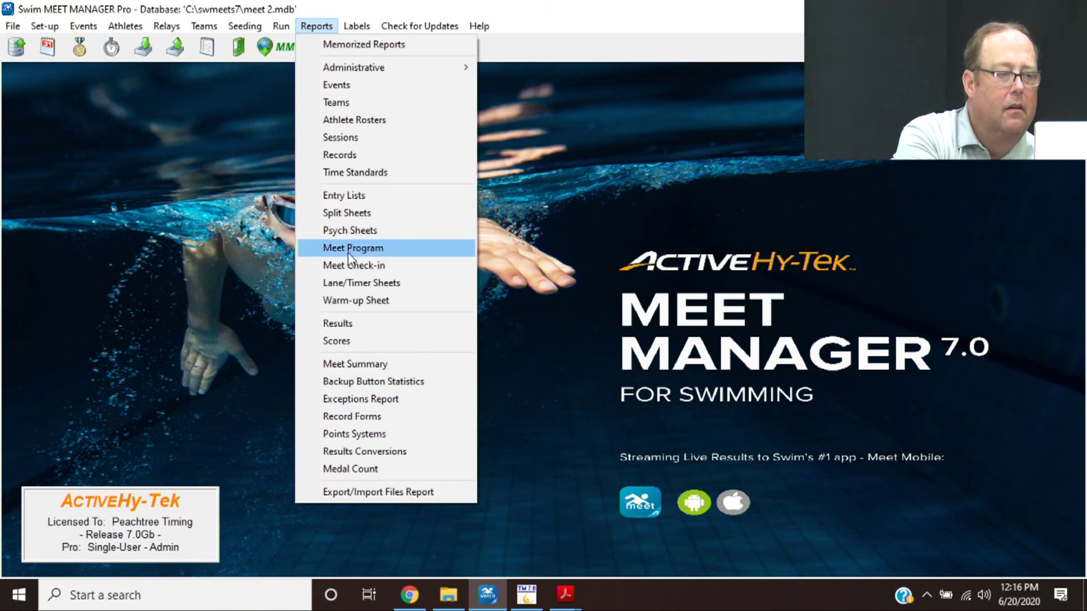
click(344, 282)
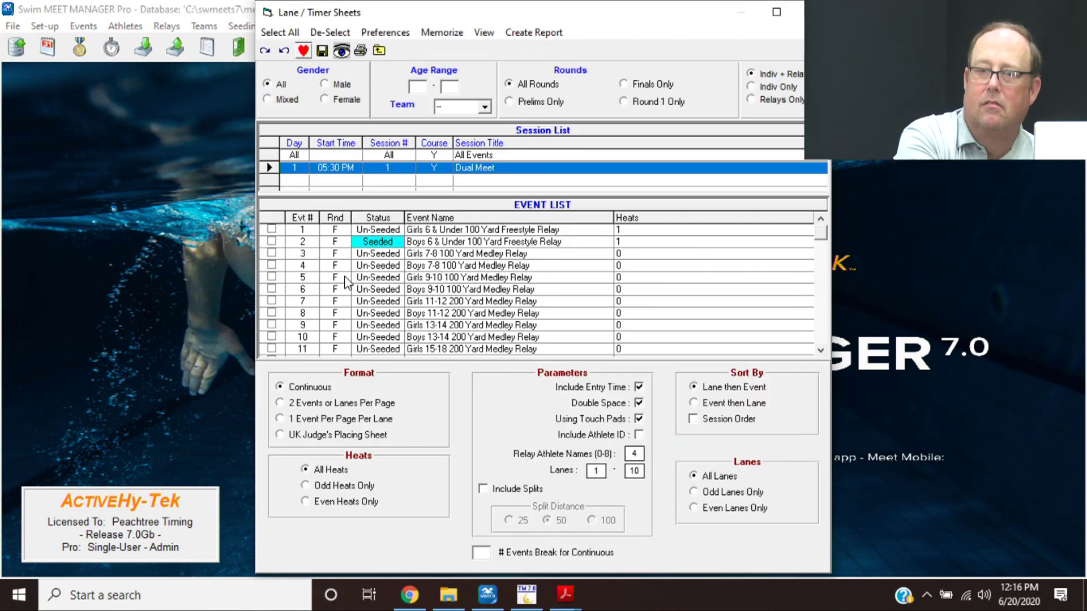
- Tick events 2, 4, 6 and 8, then select all events for the timer sheets
click(292, 241)
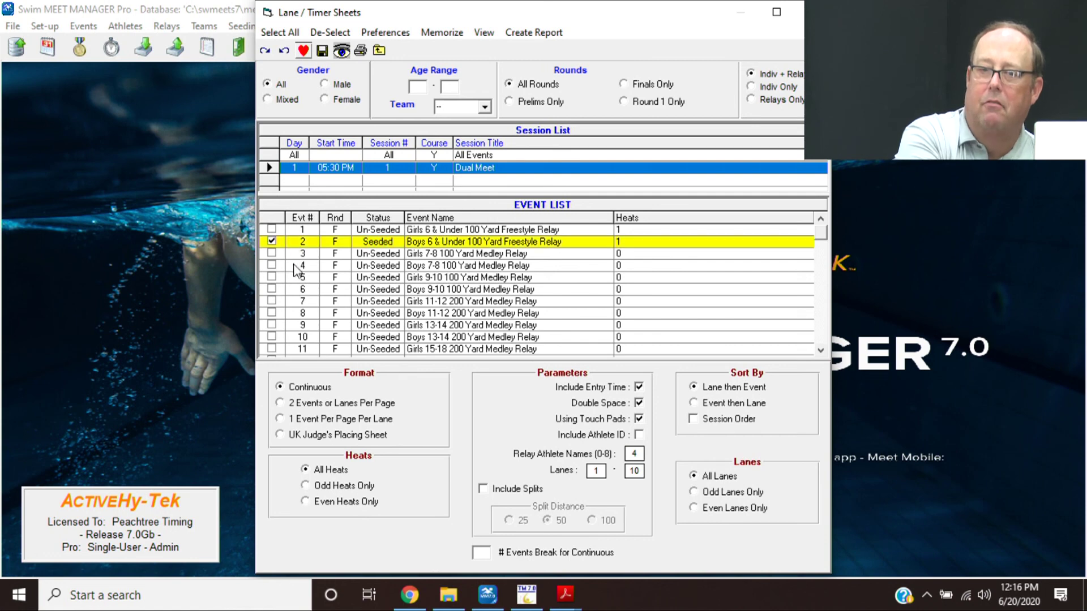
click(295, 267)
click(295, 291)
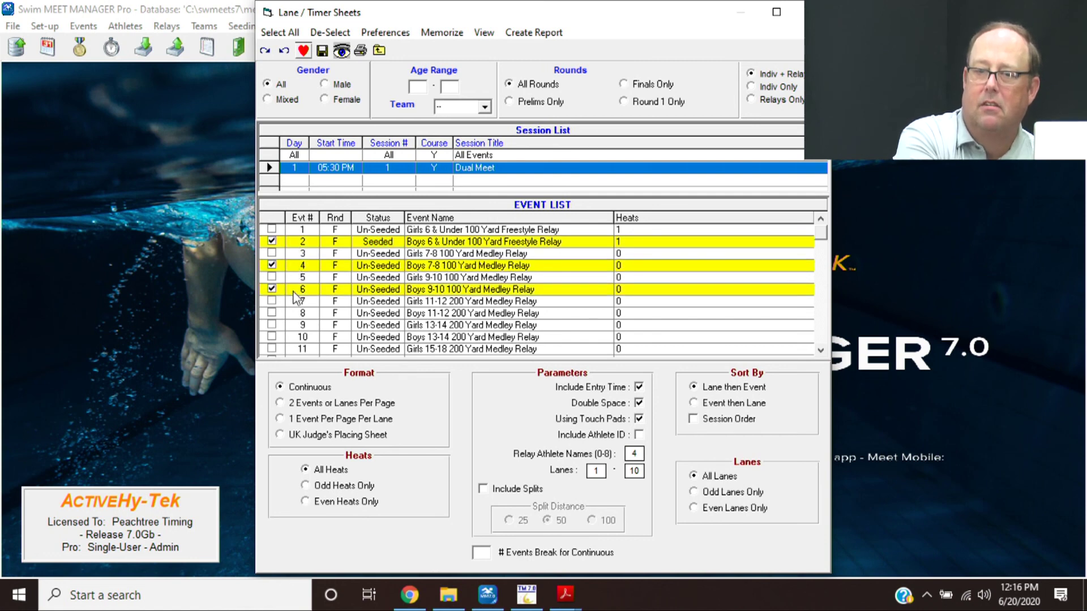
click(297, 313)
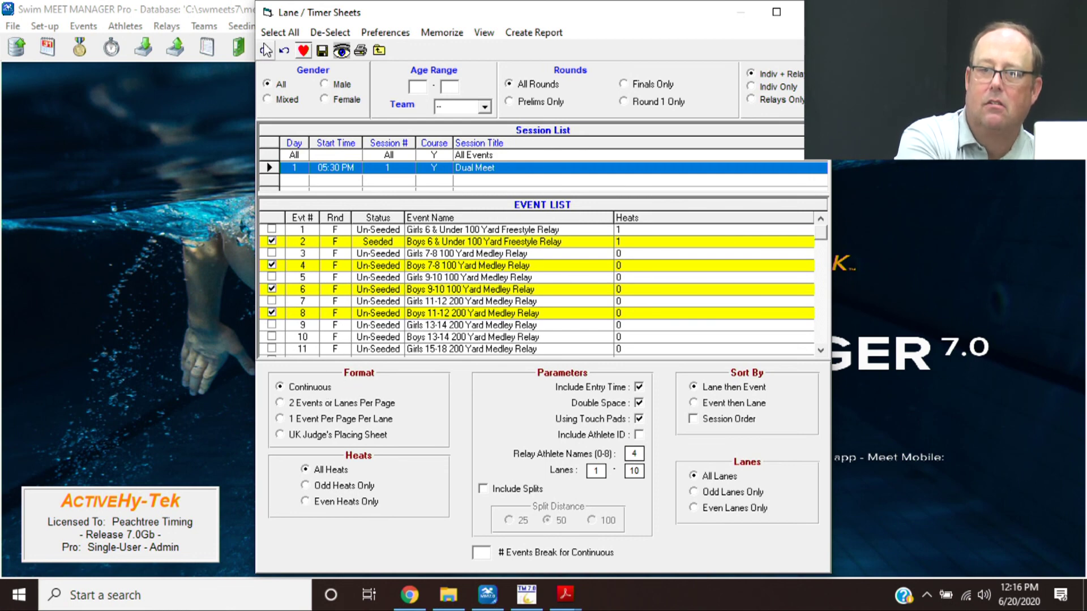
click(279, 33)
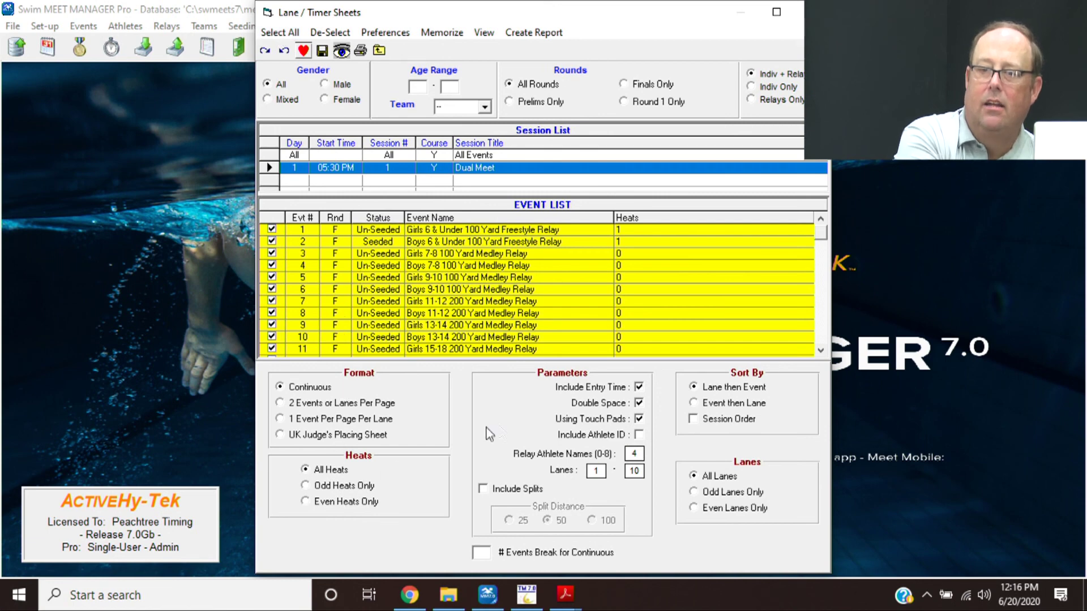
- Clear Double Space and Using Touch Pads, then create the Lane/Timer Sheets report
click(627, 403)
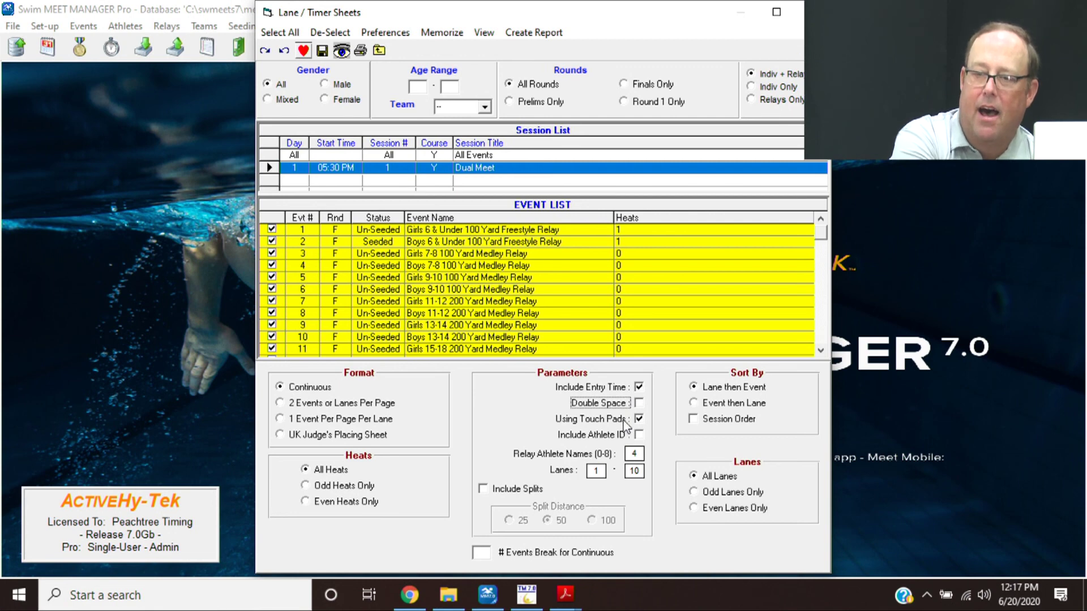
click(628, 420)
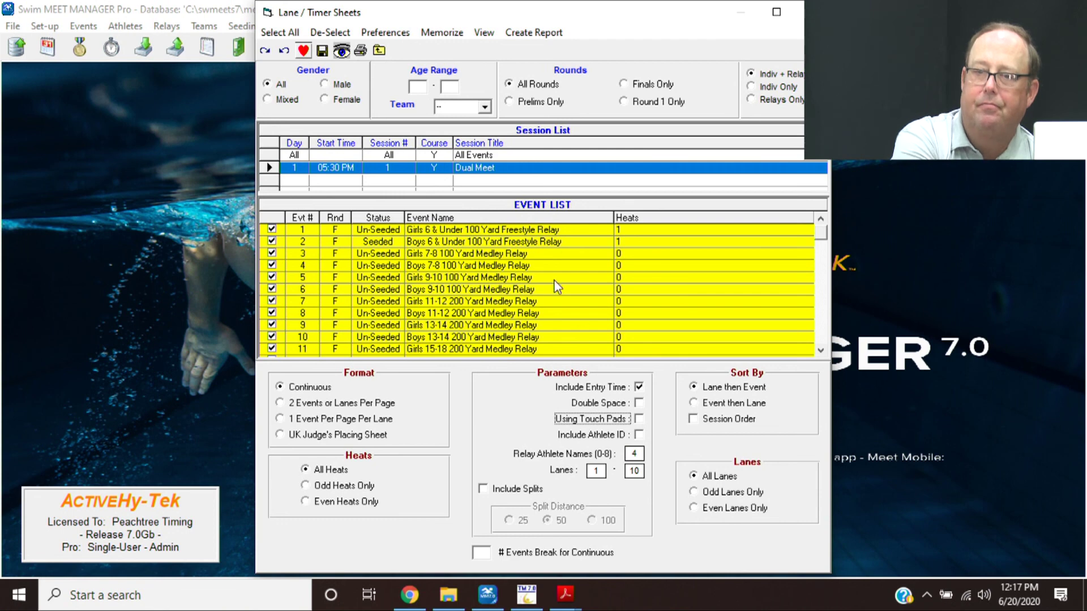
click(524, 33)
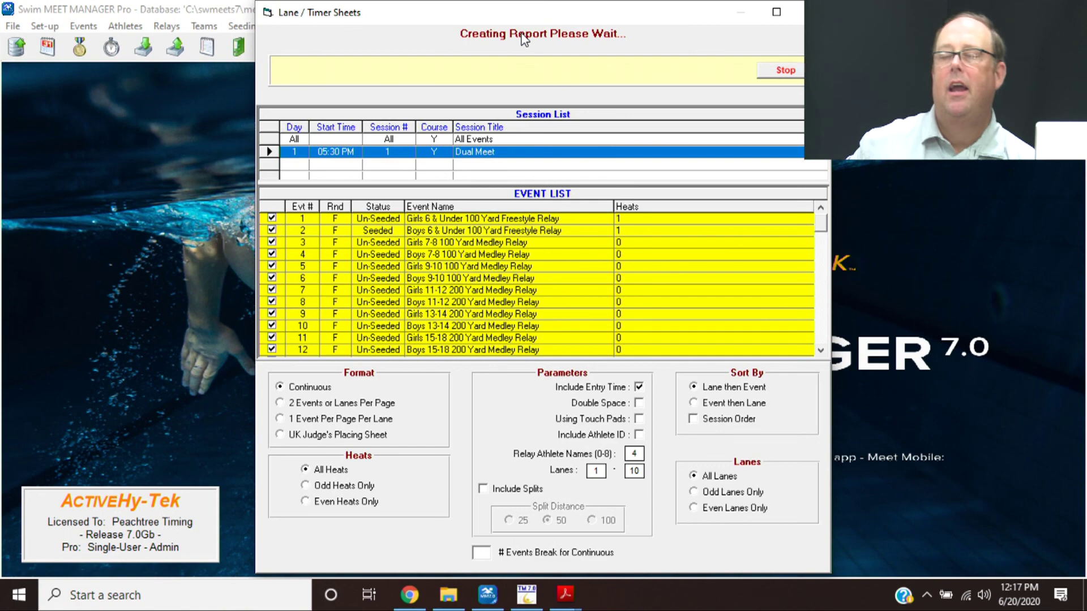
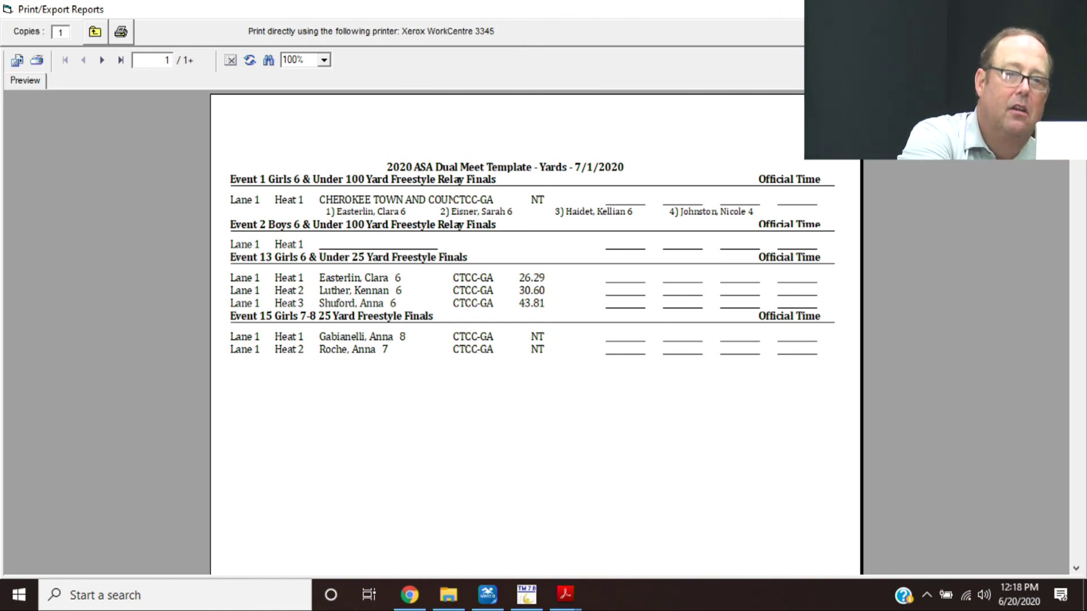
- Close the lane/timer sheet preview and the Lane/Timer Sheets settings dialog
key(Escape)
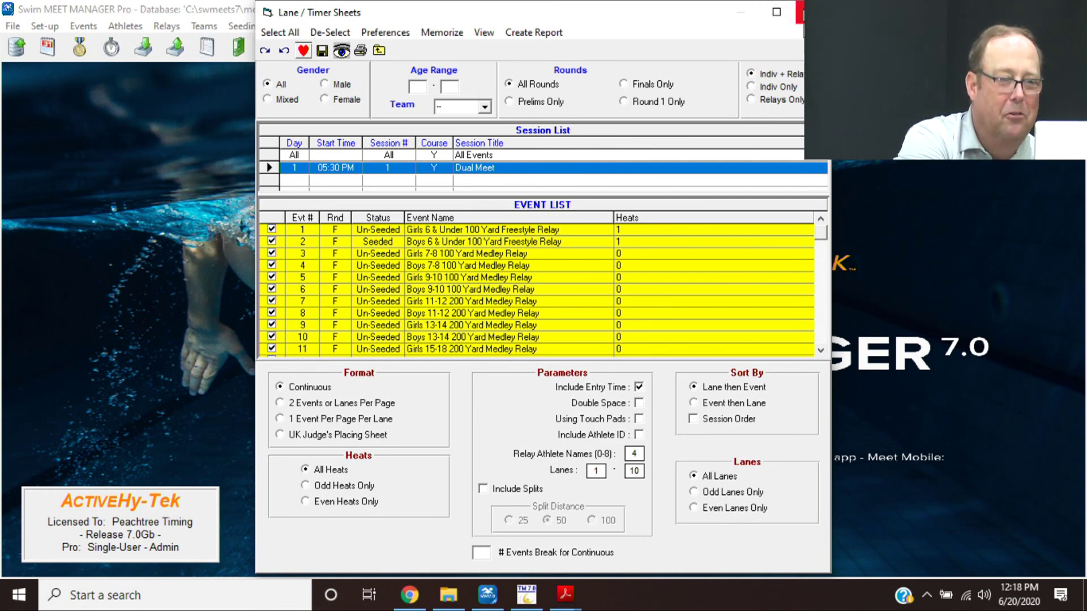
click(800, 12)
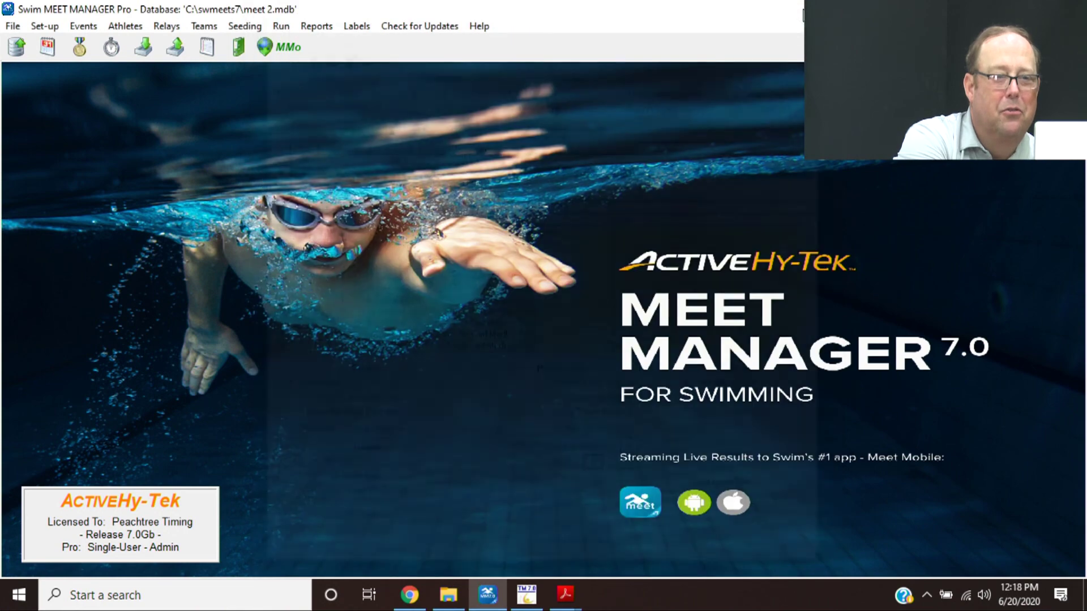
mouse_move(498, 595)
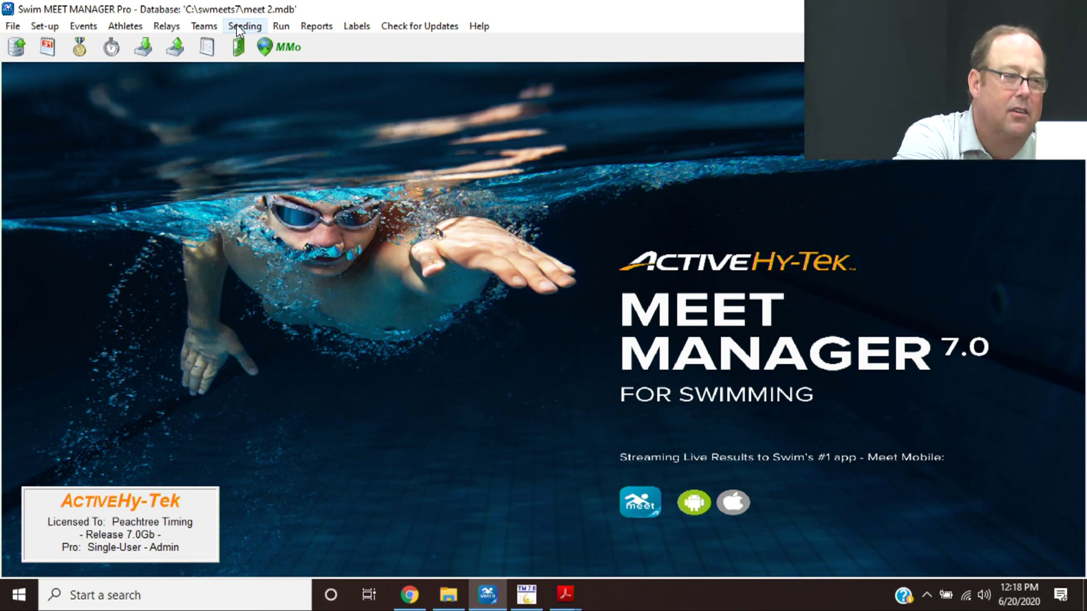
- Open the Entry Lists report, filter it to team CTCC-GA, and show its Report Type options
click(318, 29)
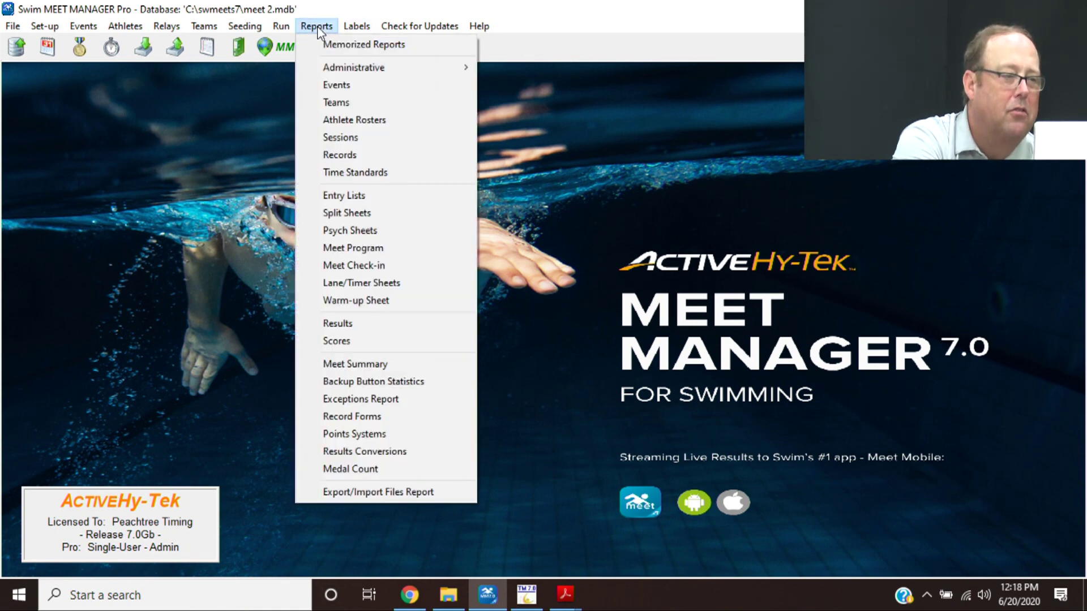
click(341, 197)
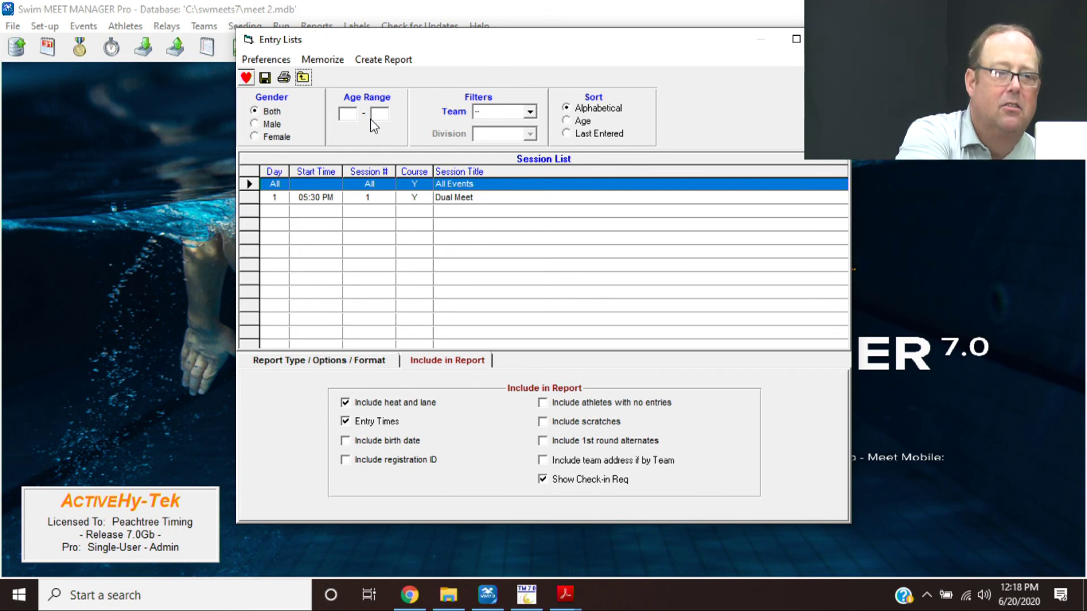
click(530, 112)
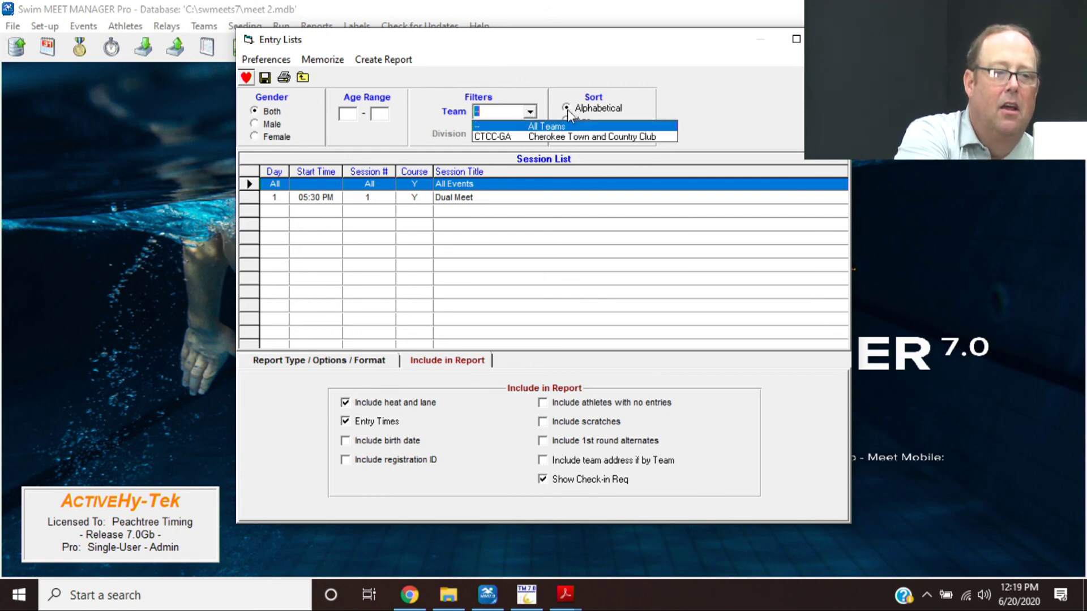
click(539, 137)
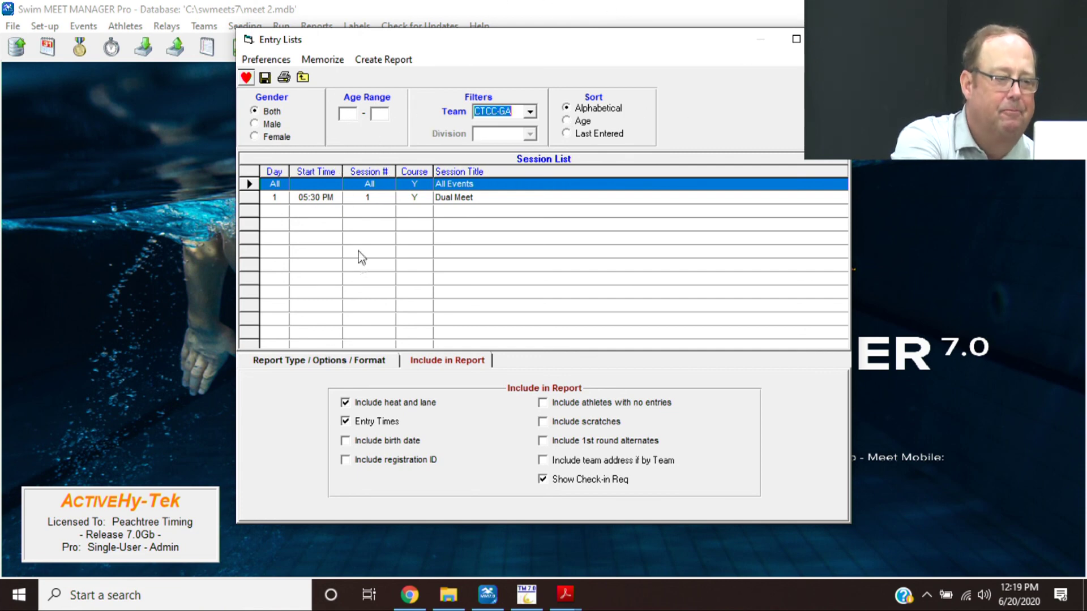
click(334, 362)
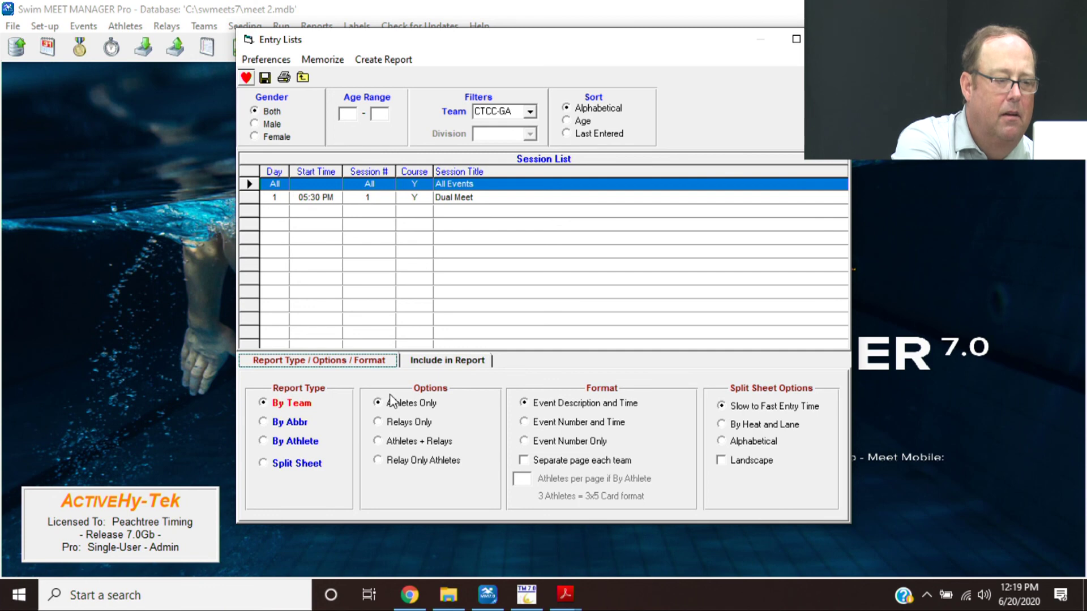
- Set the entry list to Athletes + Relays, check included fields, and preview the report
click(385, 446)
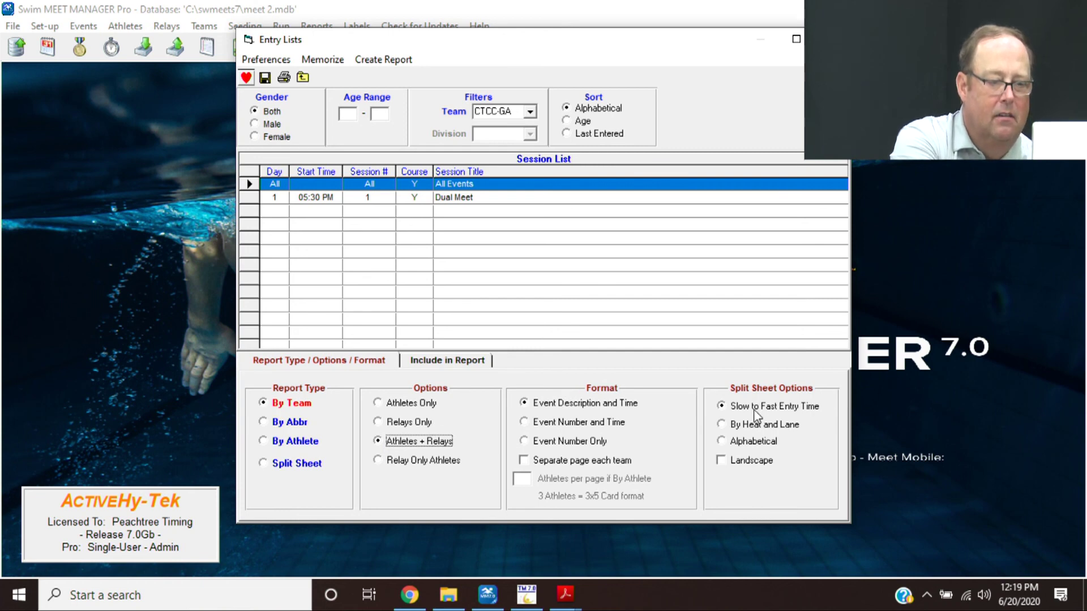
click(430, 362)
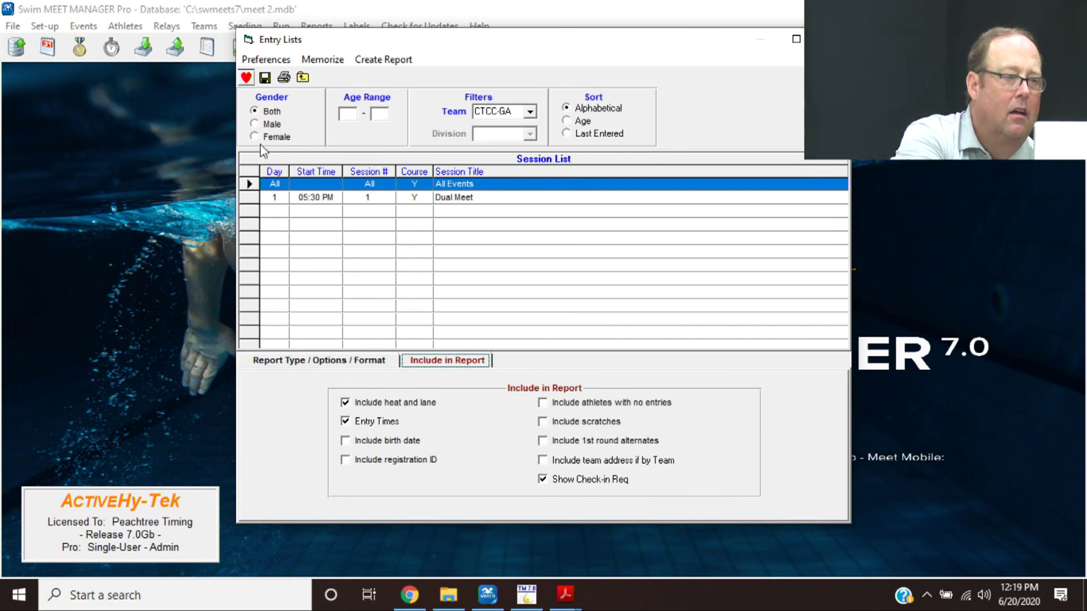
click(375, 61)
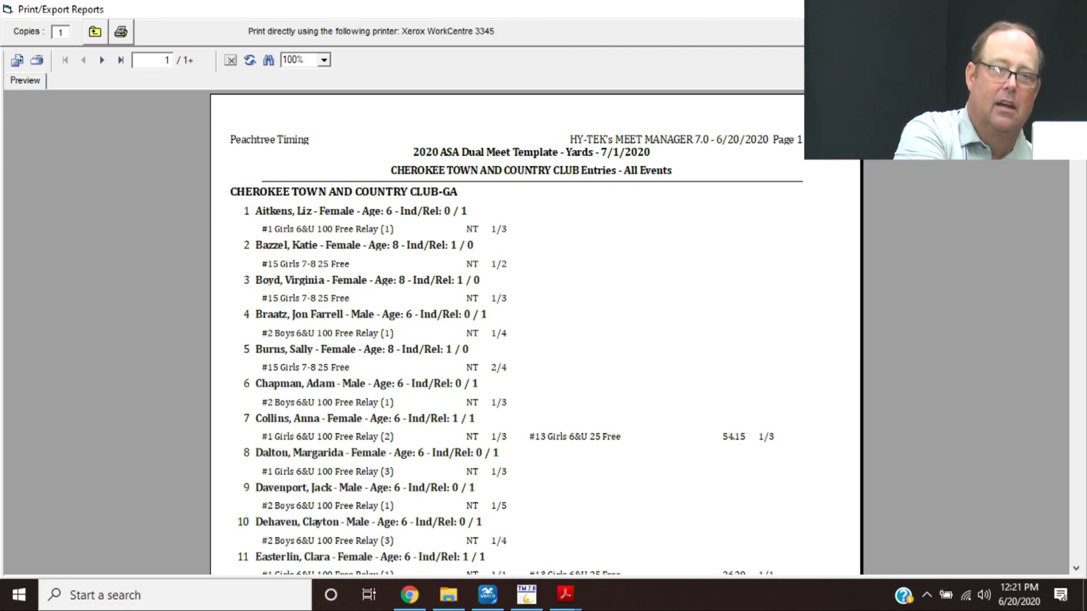
click(1074, 8)
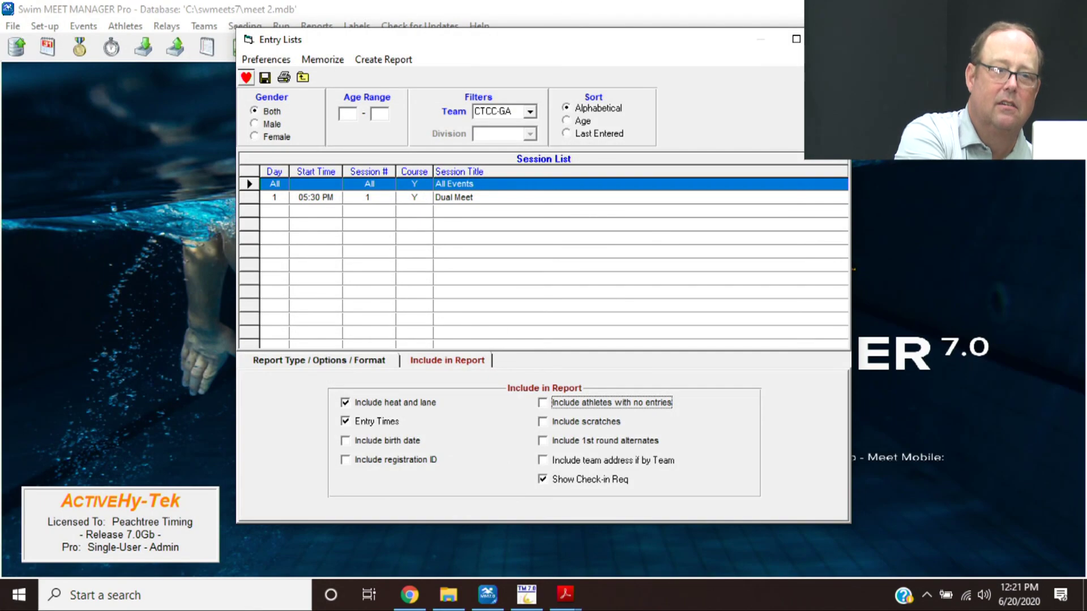
- Close the Entry Lists dialog and bring the Hy Tek Training guide to the front
click(831, 38)
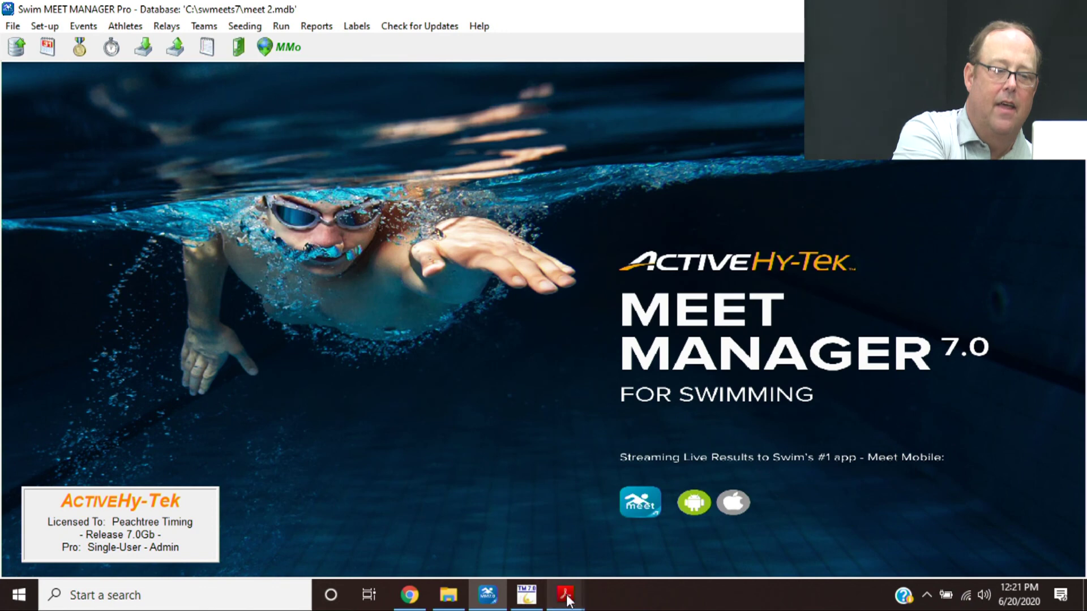
mouse_move(564, 595)
click(494, 539)
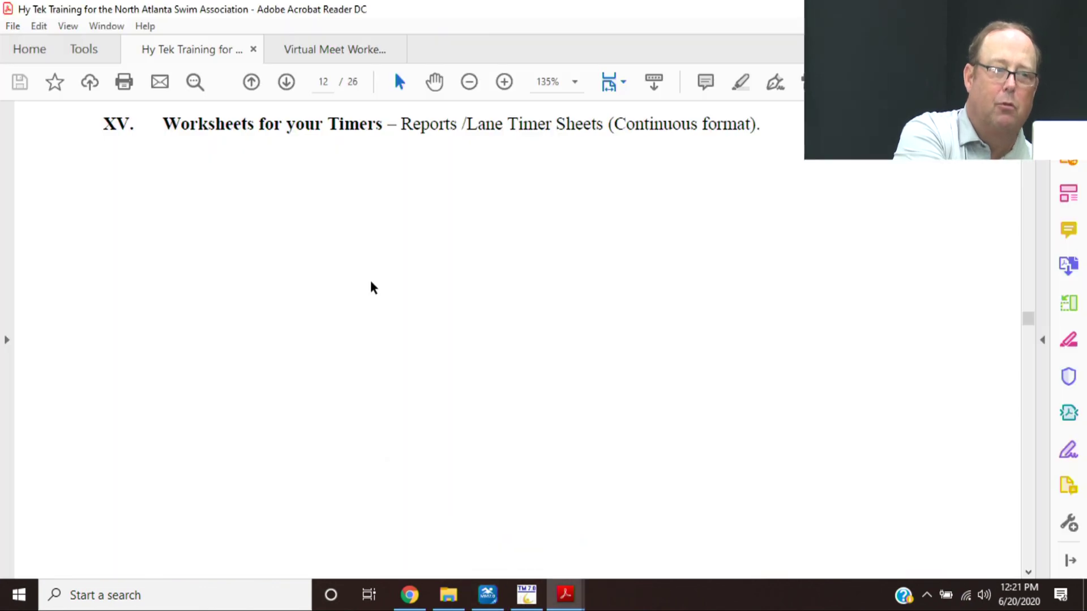
- Scroll the training guide to page 14, section XVIII on backing up the meet
scroll(373, 289, down, 2)
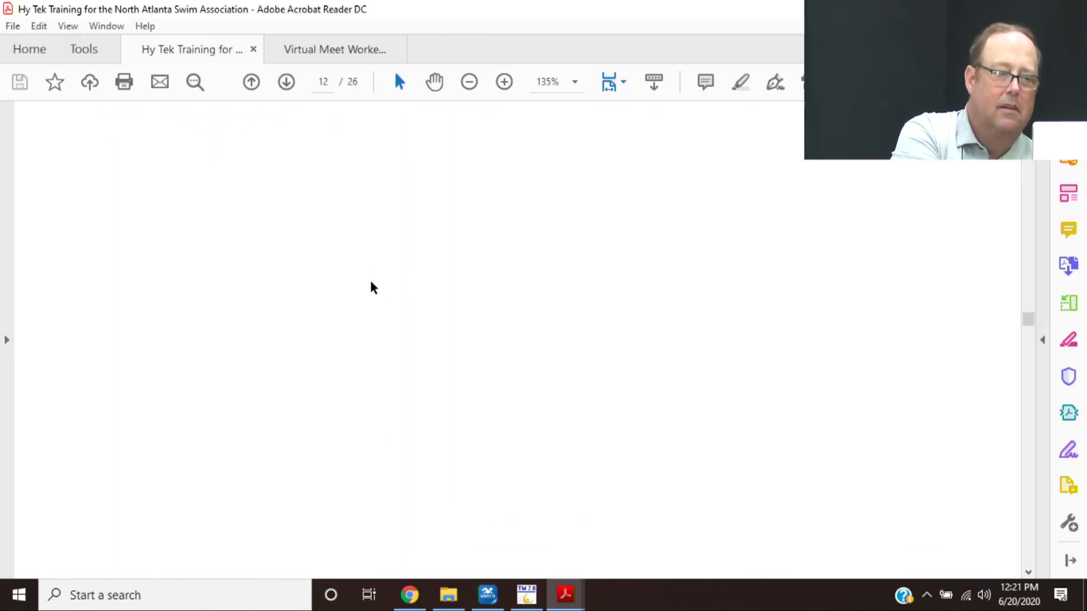
scroll(374, 289, down, 5)
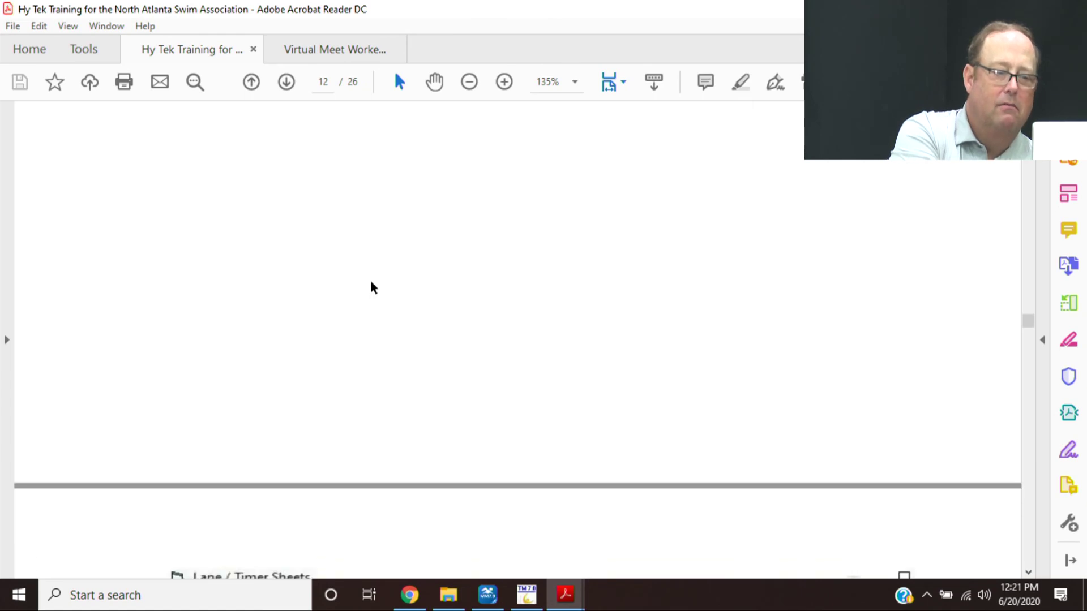
scroll(373, 287, down, 12)
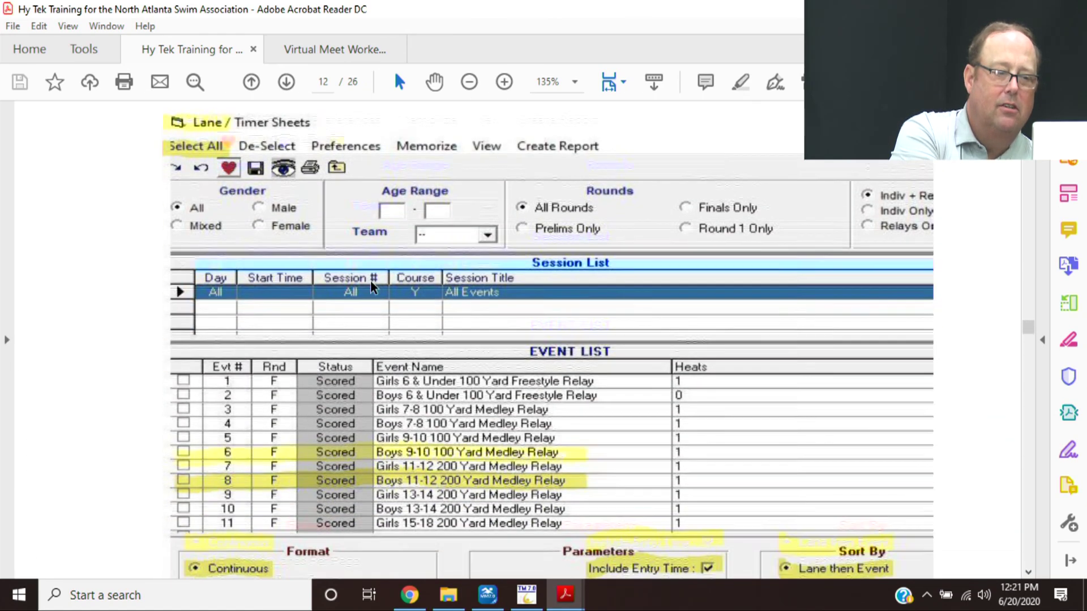
scroll(371, 281, down, 10)
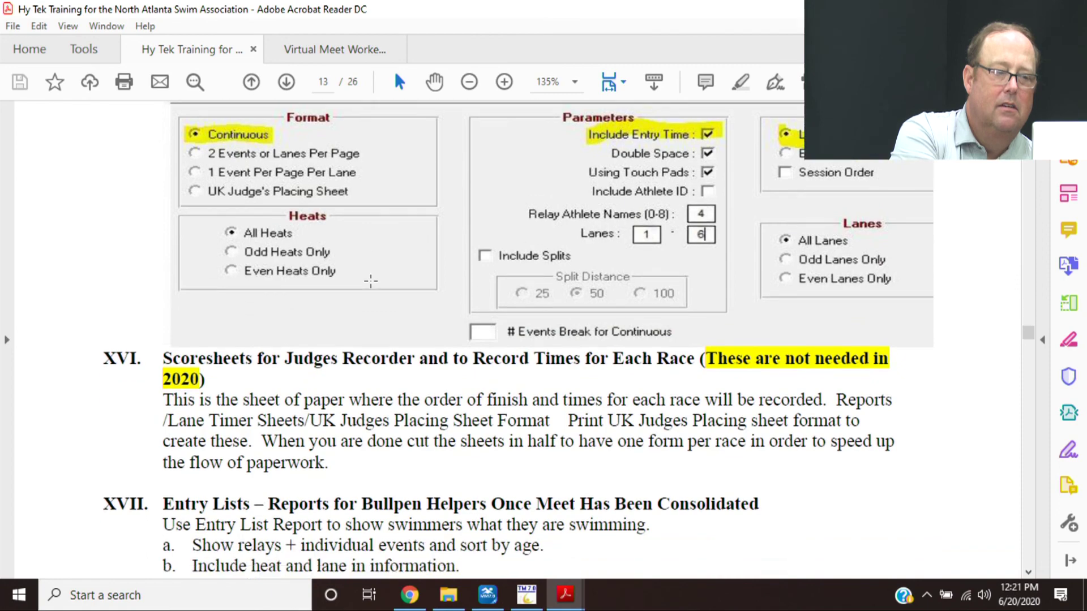
scroll(371, 281, up, 8)
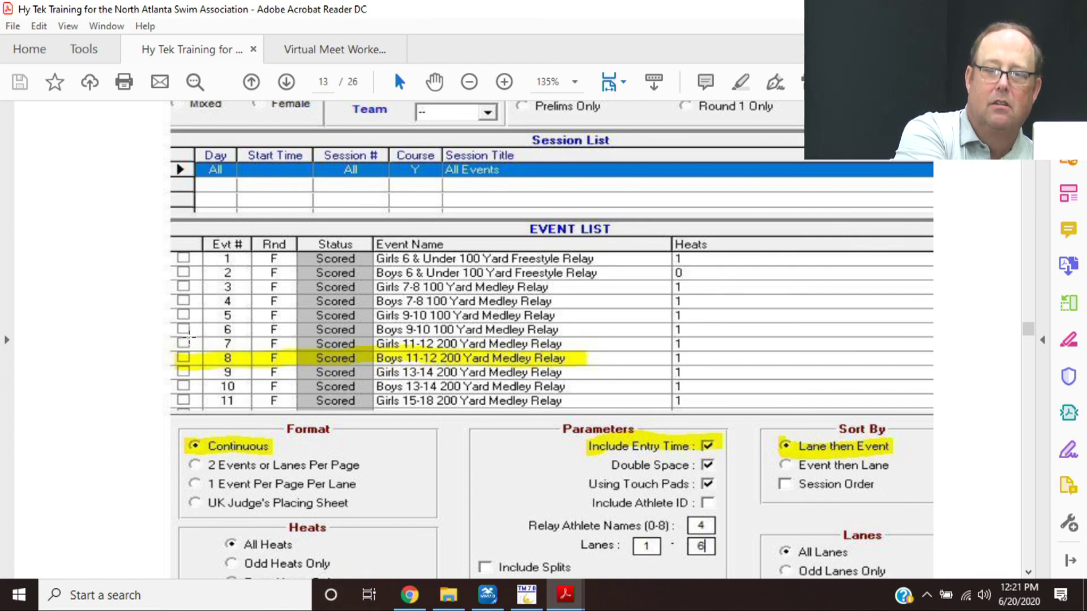
scroll(35, 419, down, 5)
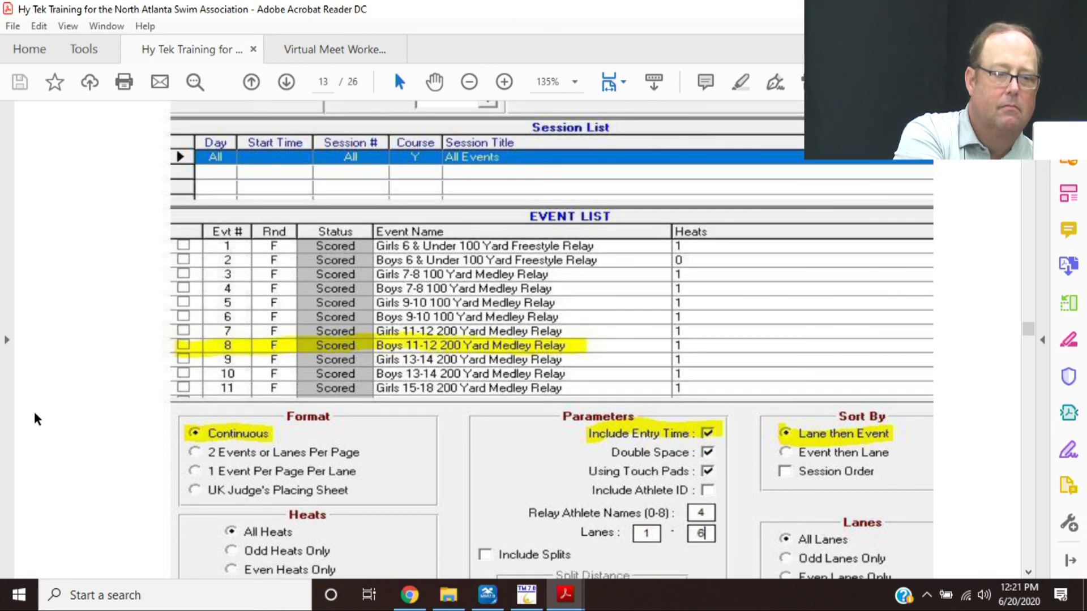
scroll(35, 418, down, 1)
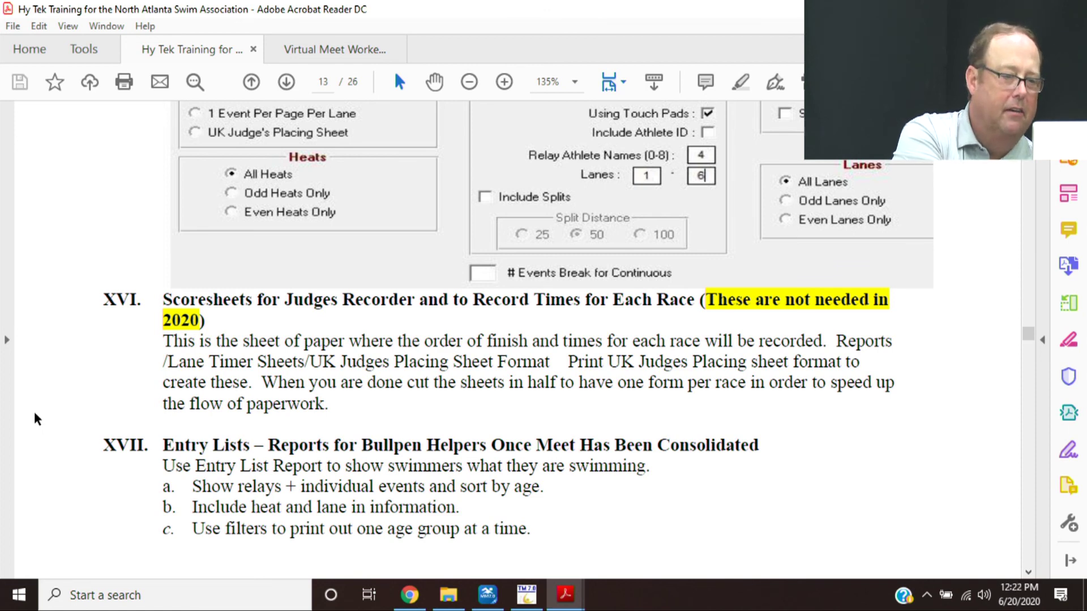
scroll(35, 419, down, 2)
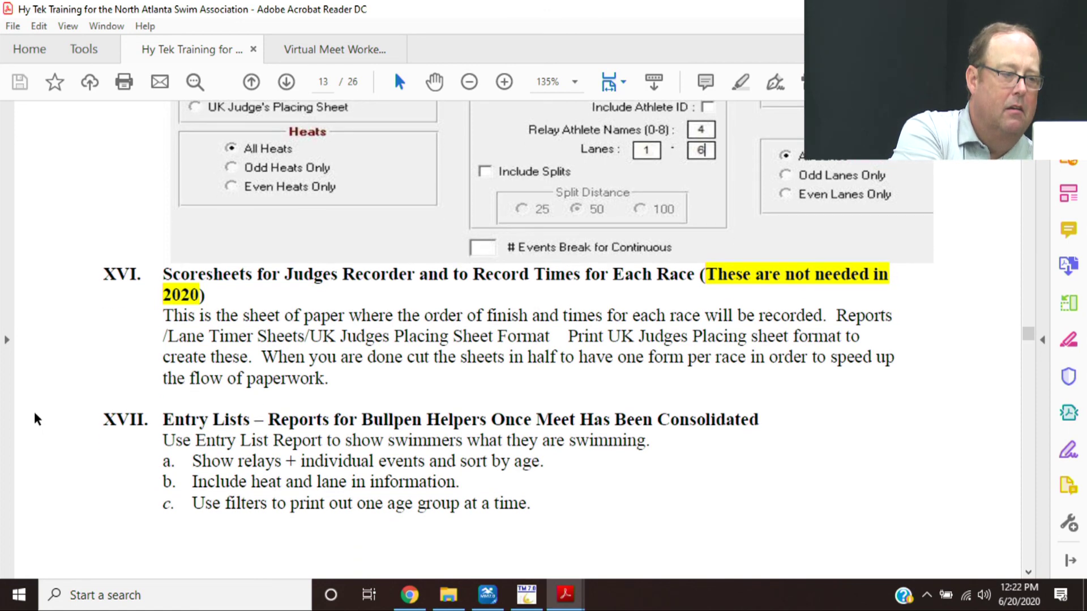
scroll(35, 419, down, 5)
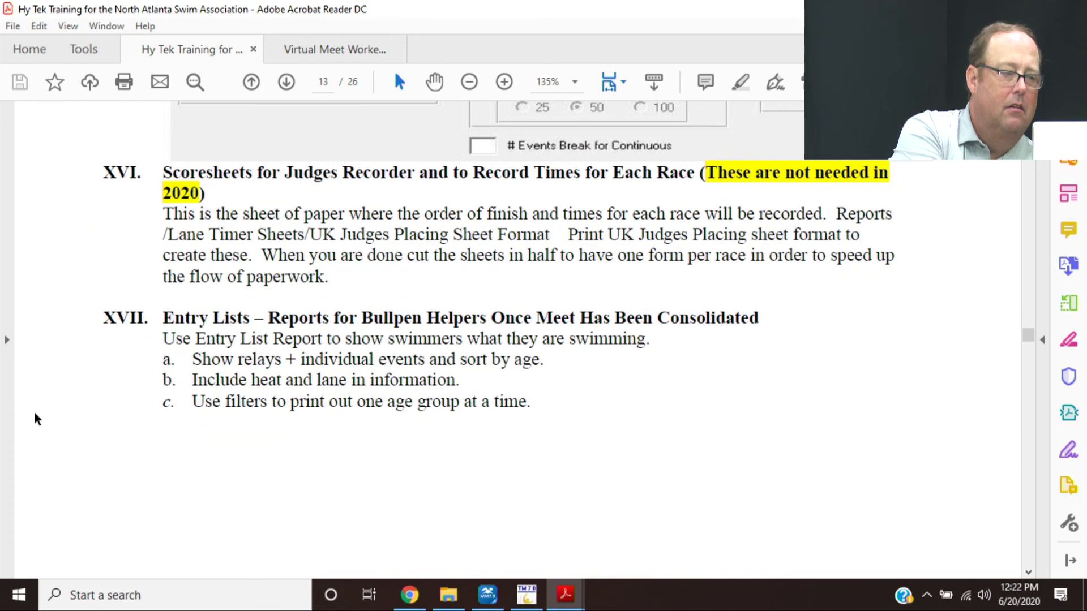
scroll(35, 419, down, 10)
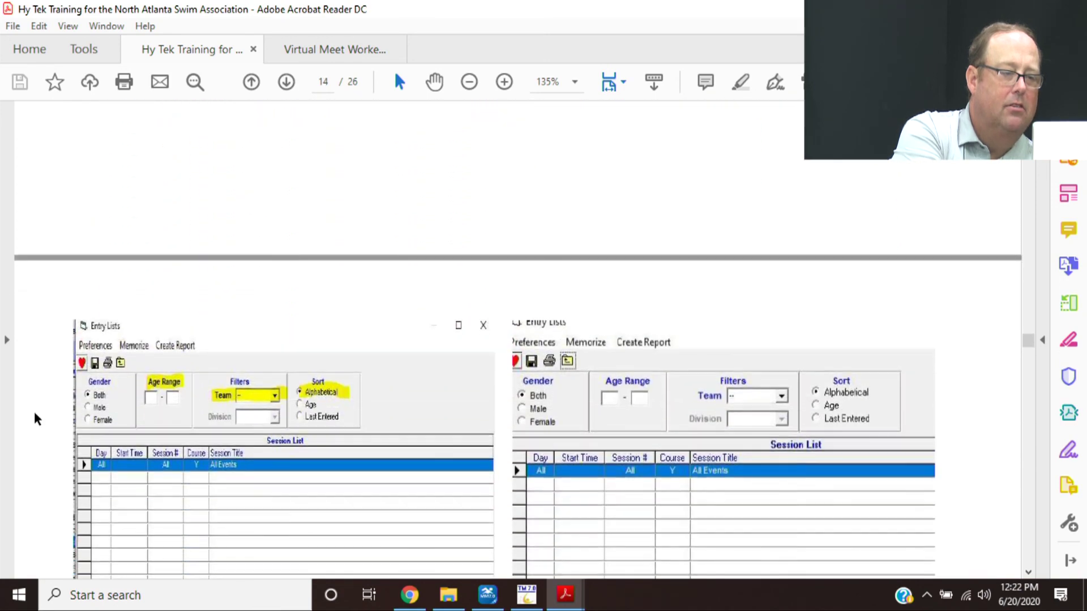
scroll(35, 419, down, 5)
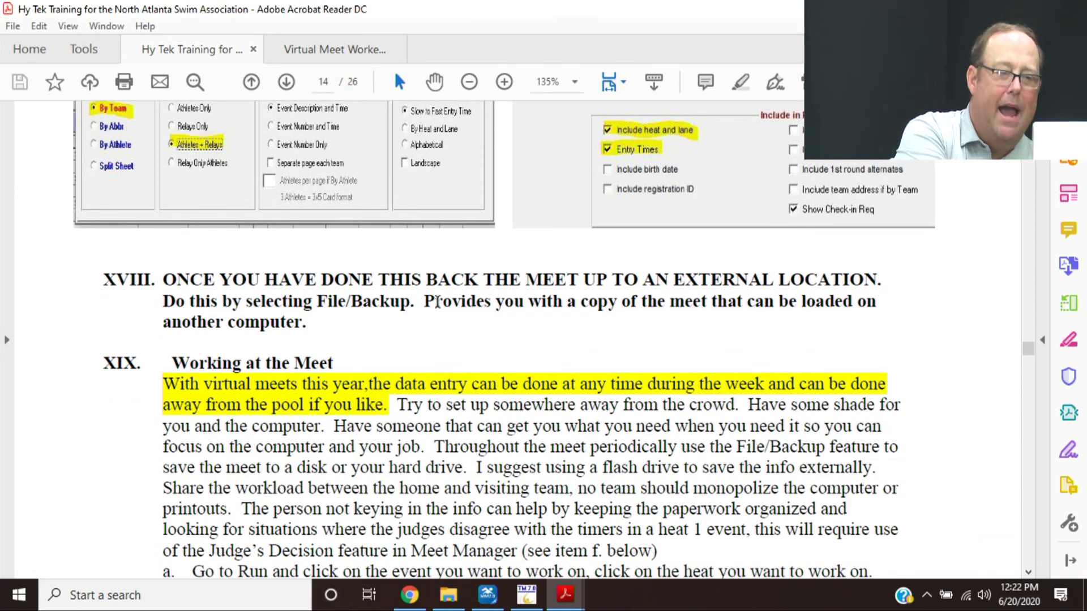
- Back up meet 2.mdb to C:\swmeets7 with default backup options and no message
mouse_move(498, 597)
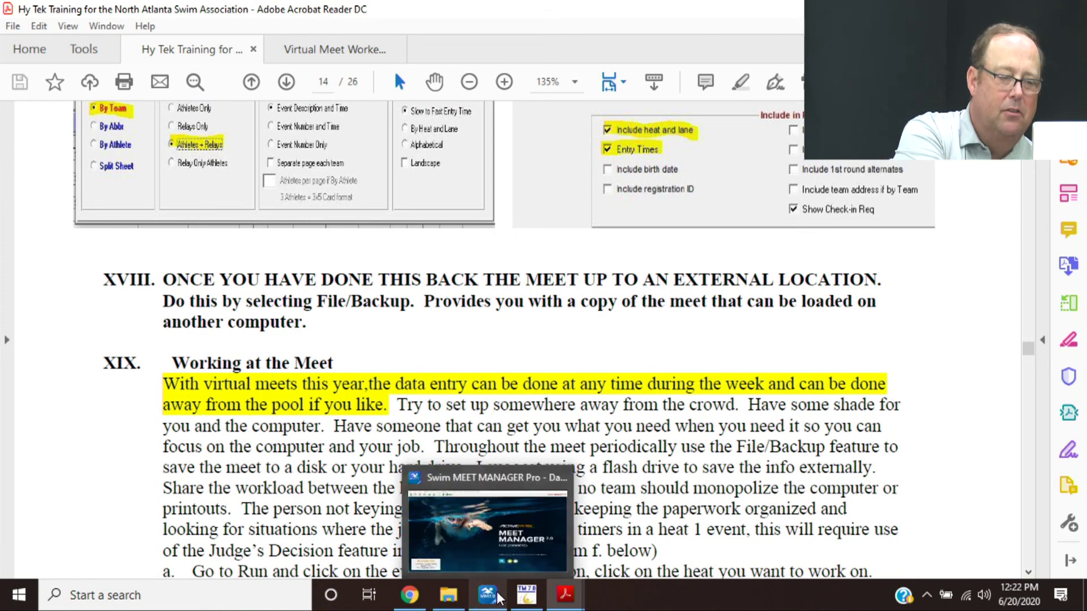
click(491, 532)
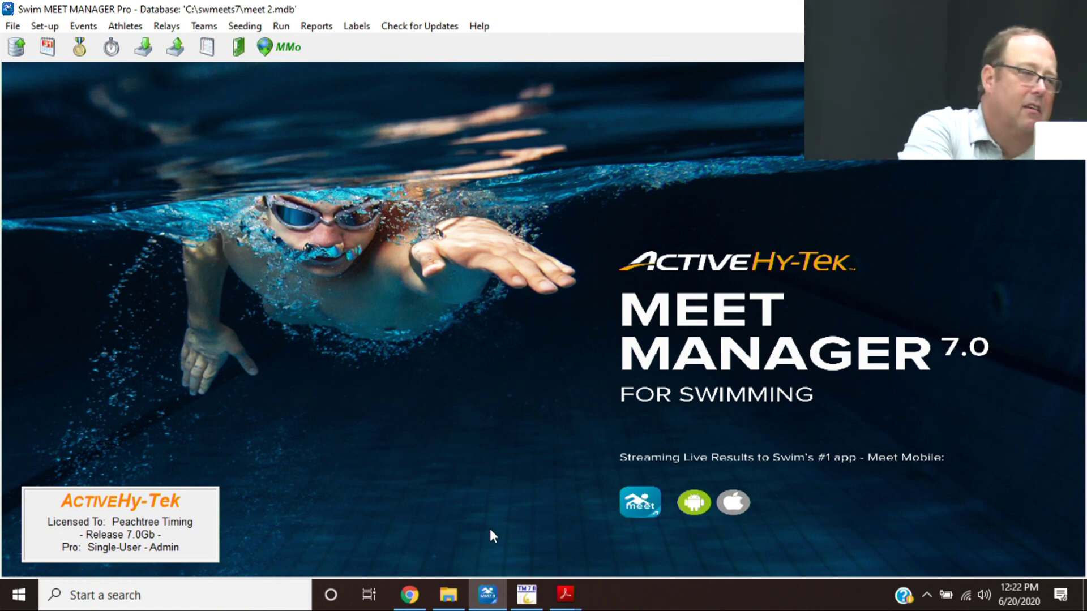
click(12, 26)
click(23, 102)
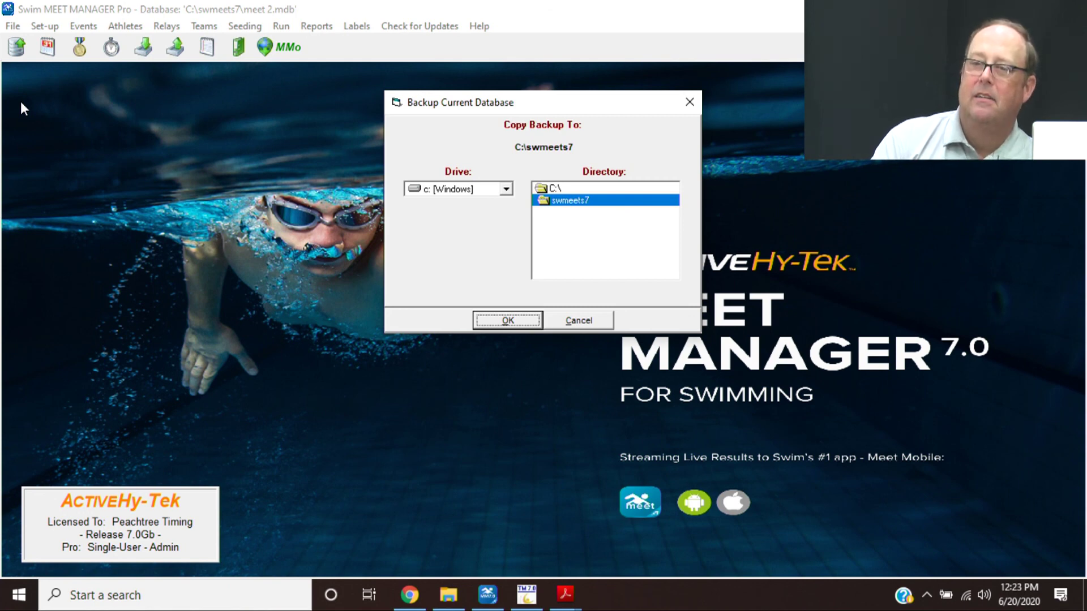
key(Return)
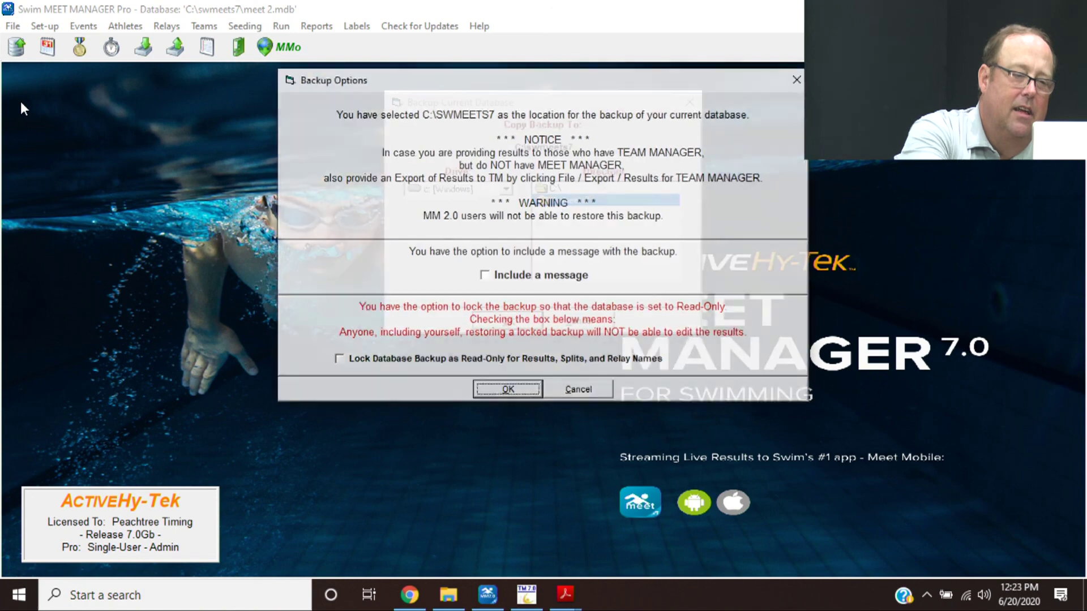
key(Return)
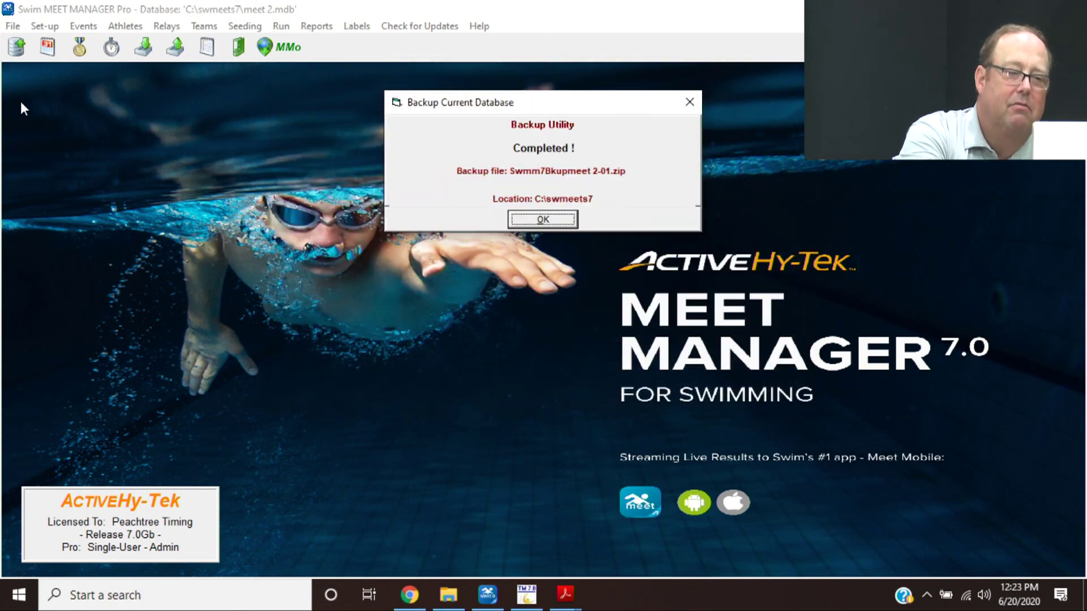
key(Return)
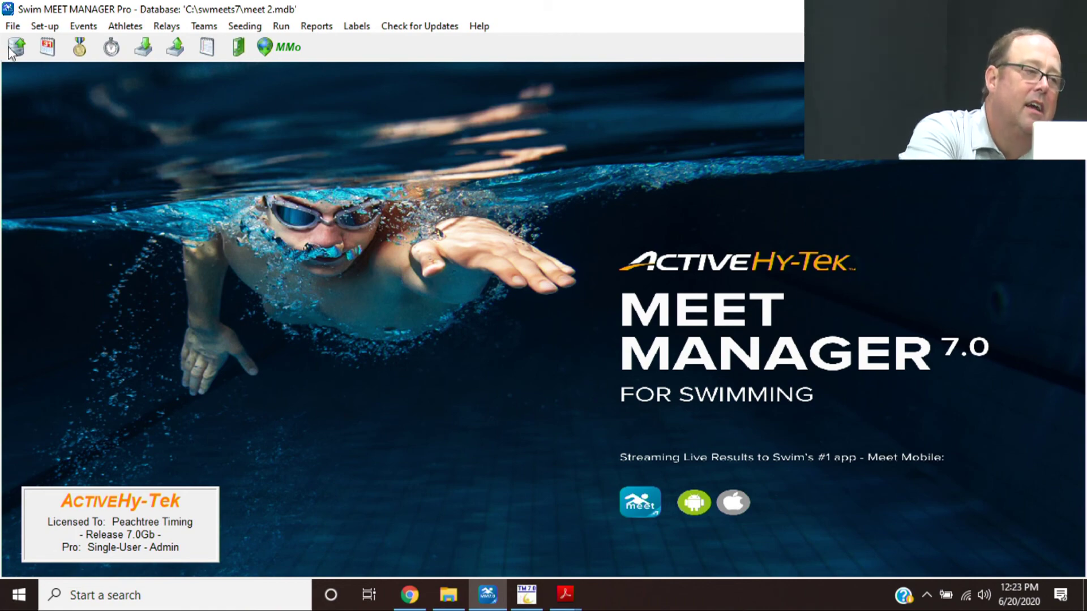
click(13, 27)
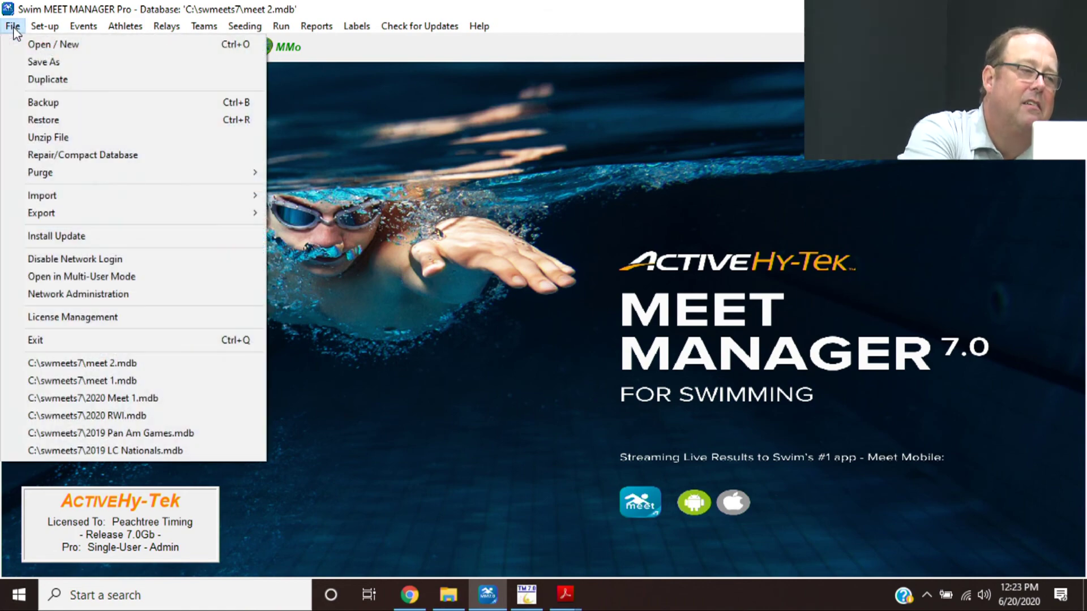
click(35, 118)
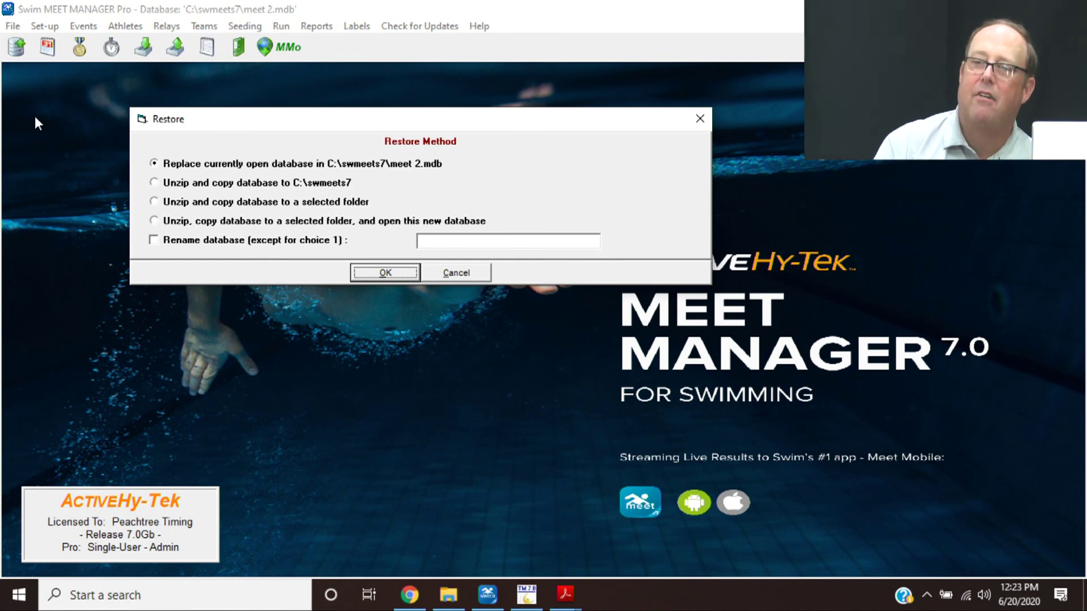
key(Tab)
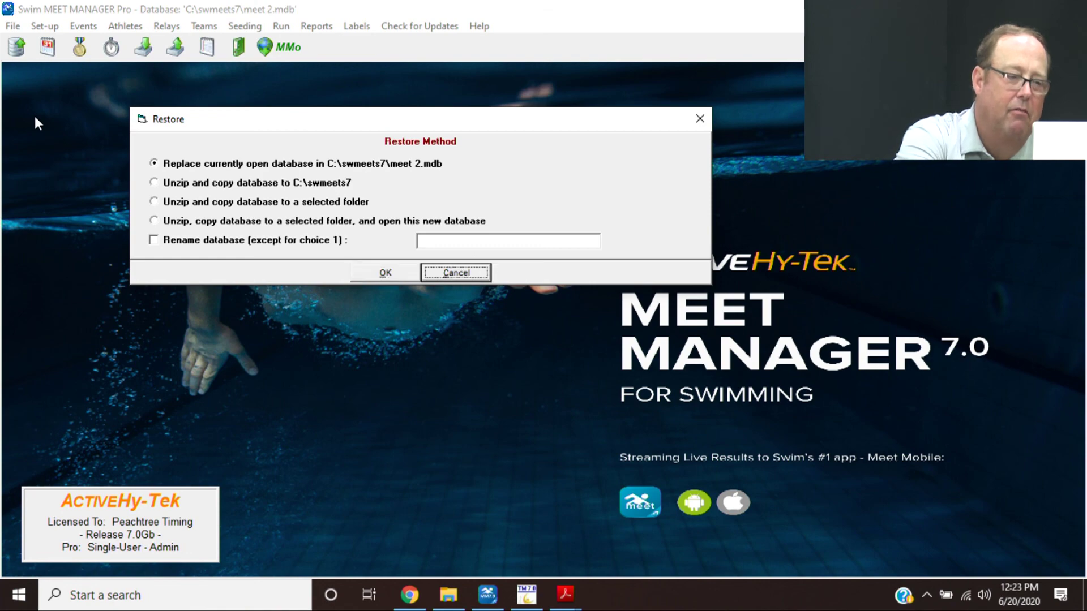
key(Return)
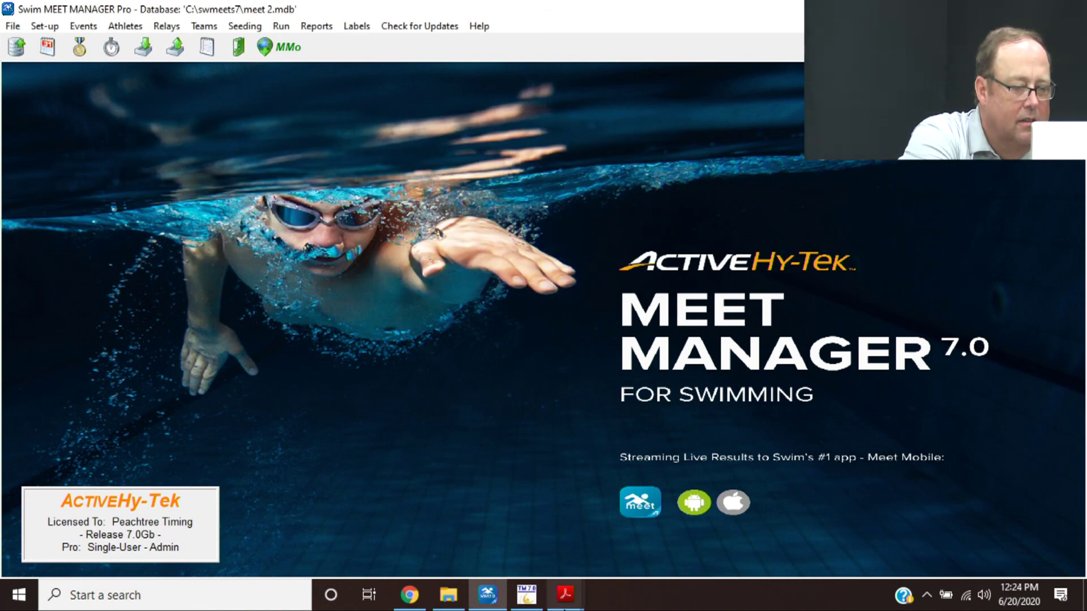
mouse_move(565, 594)
click(531, 565)
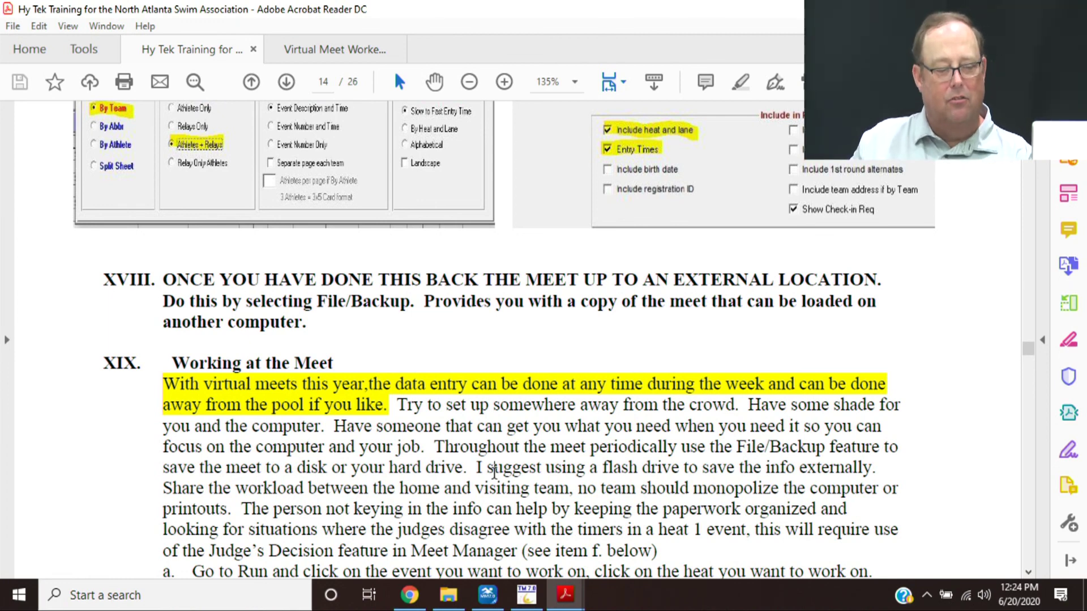
scroll(494, 470, down, 2)
scroll(494, 471, down, 2)
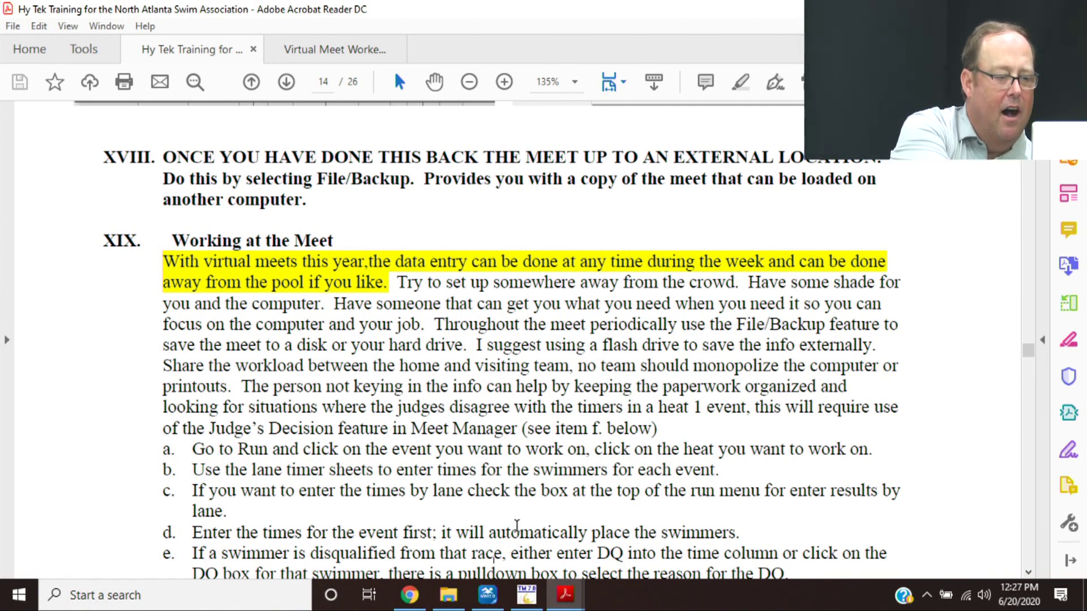
mouse_move(488, 594)
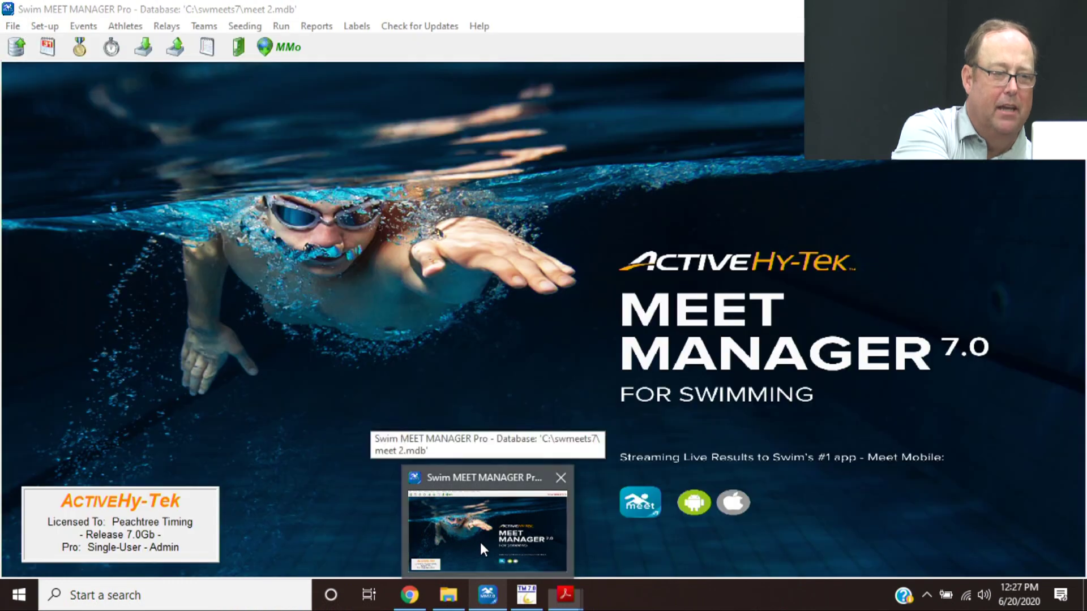
click(480, 543)
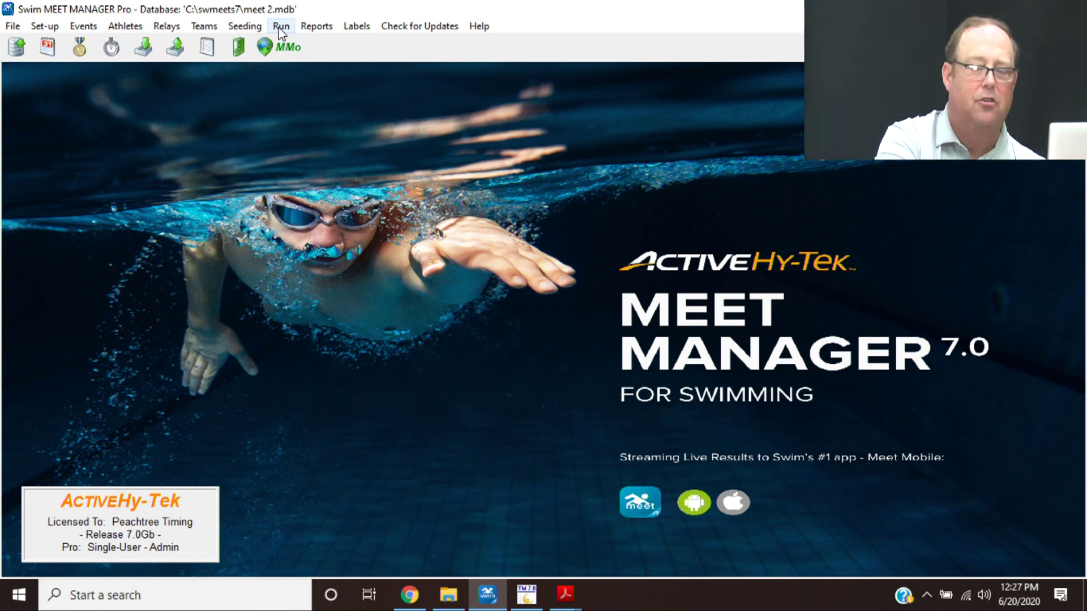
- Save the meet as worktest.mdb and log into it as Admin
click(12, 27)
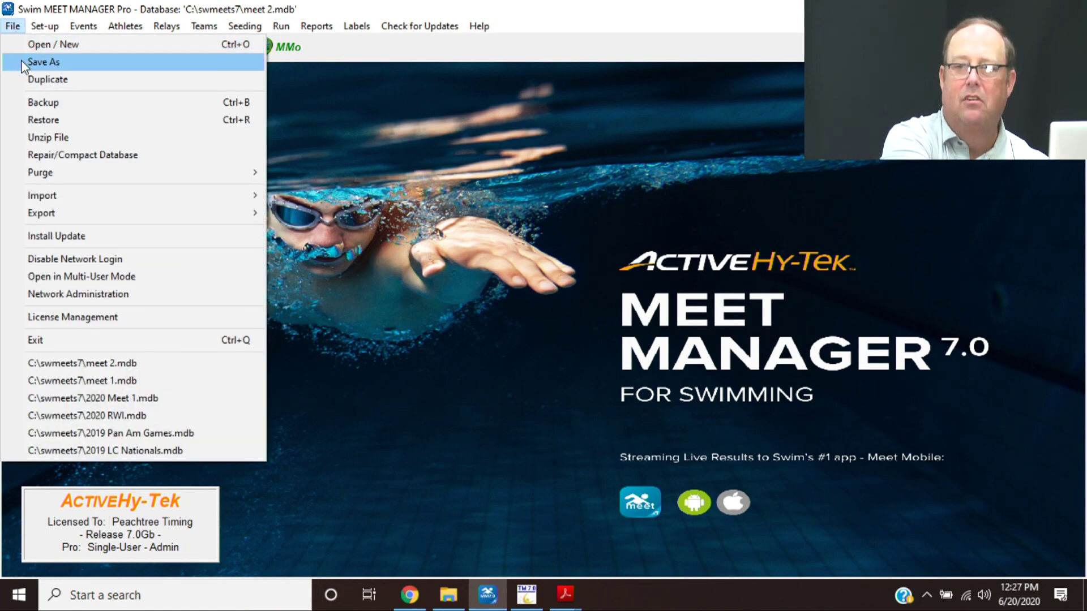
click(21, 60)
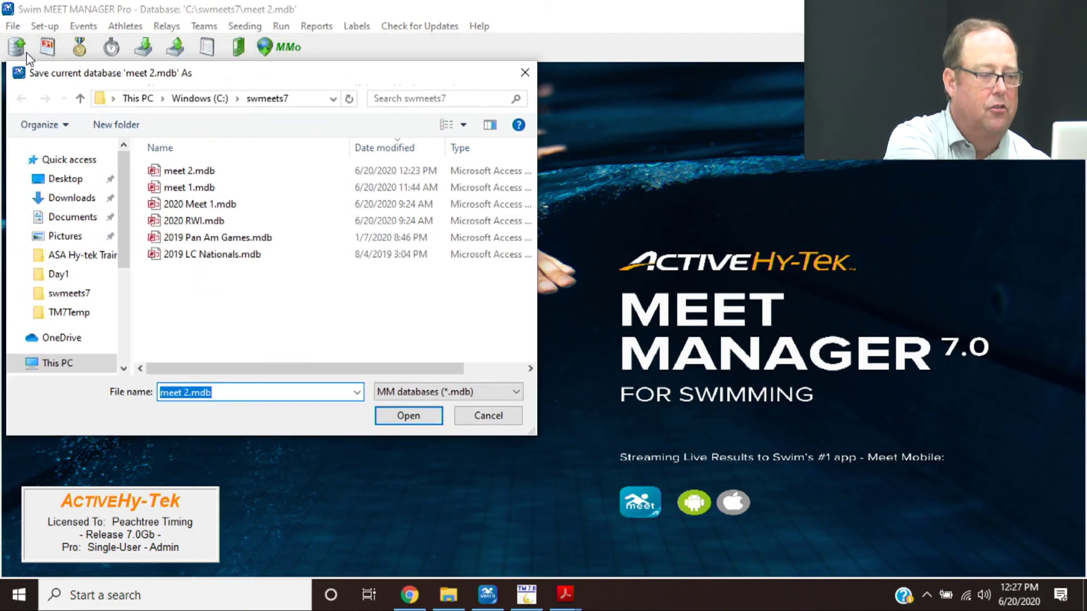
text(work)
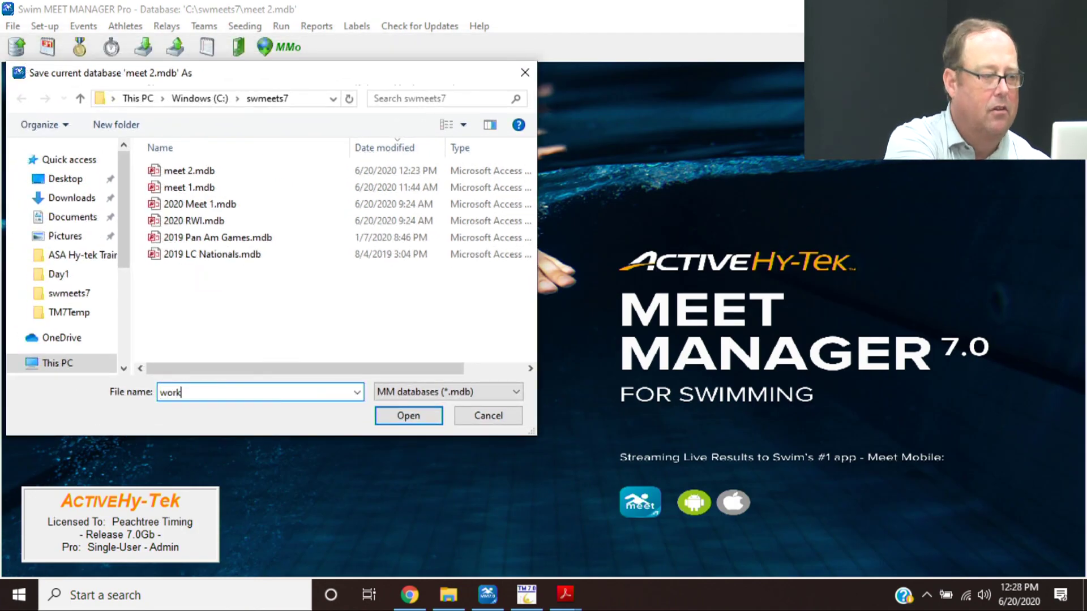
text(test)
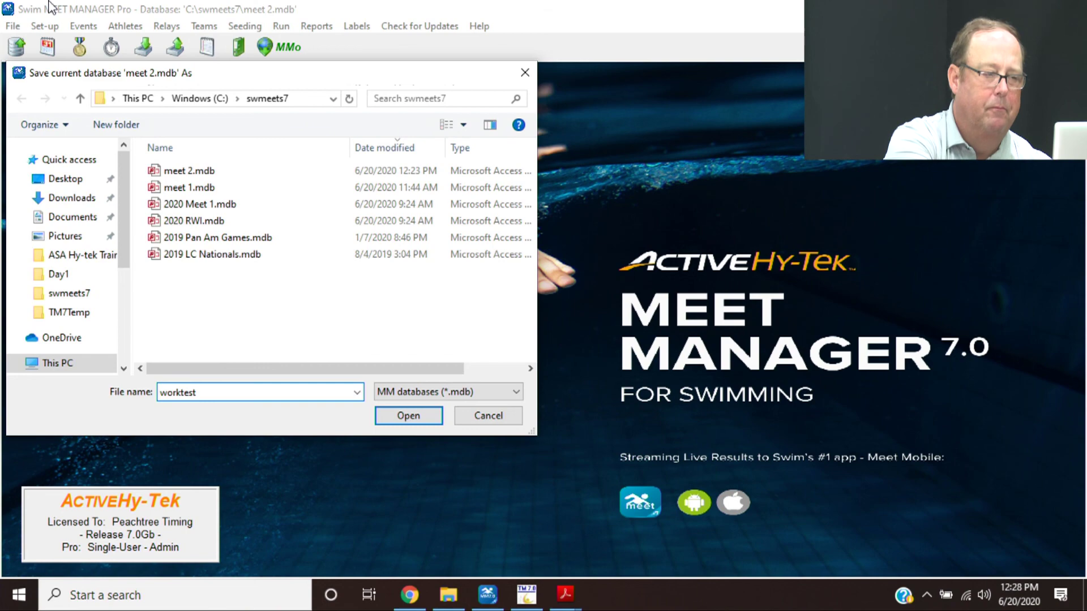
key(Return)
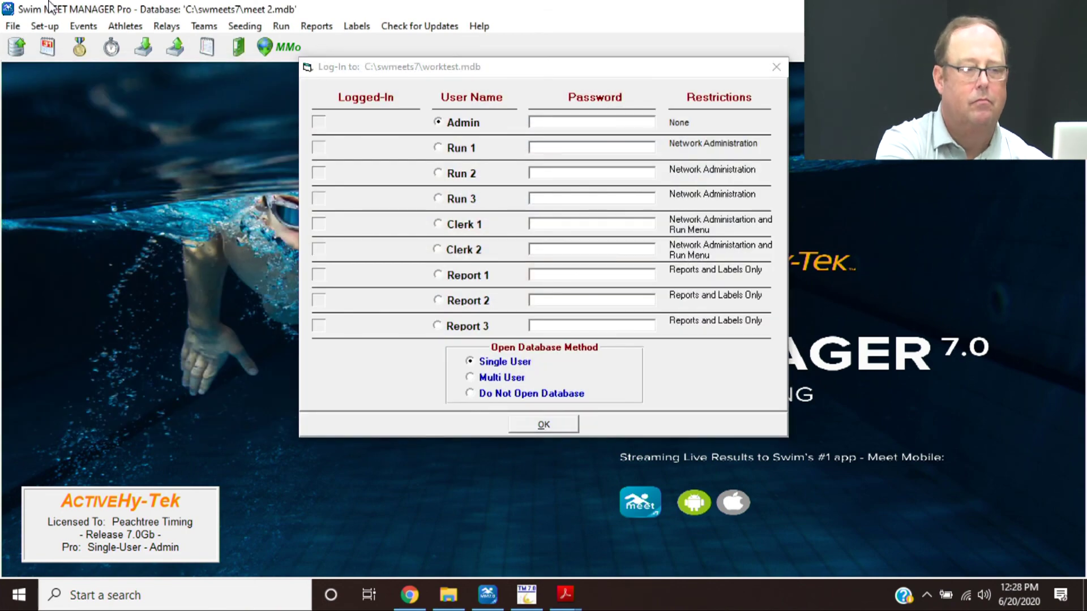
key(Return)
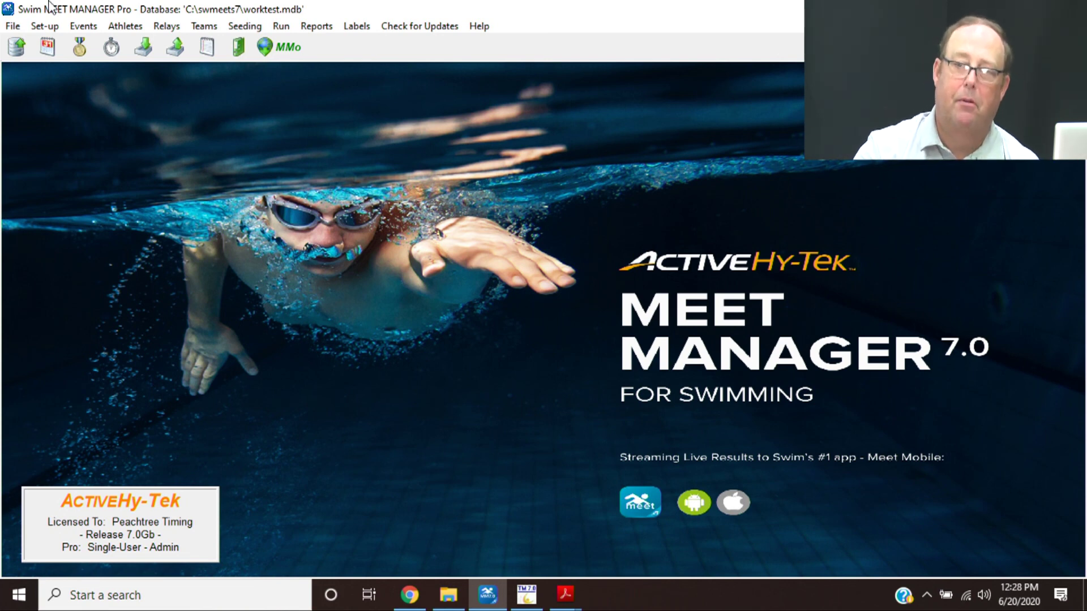
- Start a database restore over worktest.mdb, dismissing the Meet Mobile publishing setup
click(14, 26)
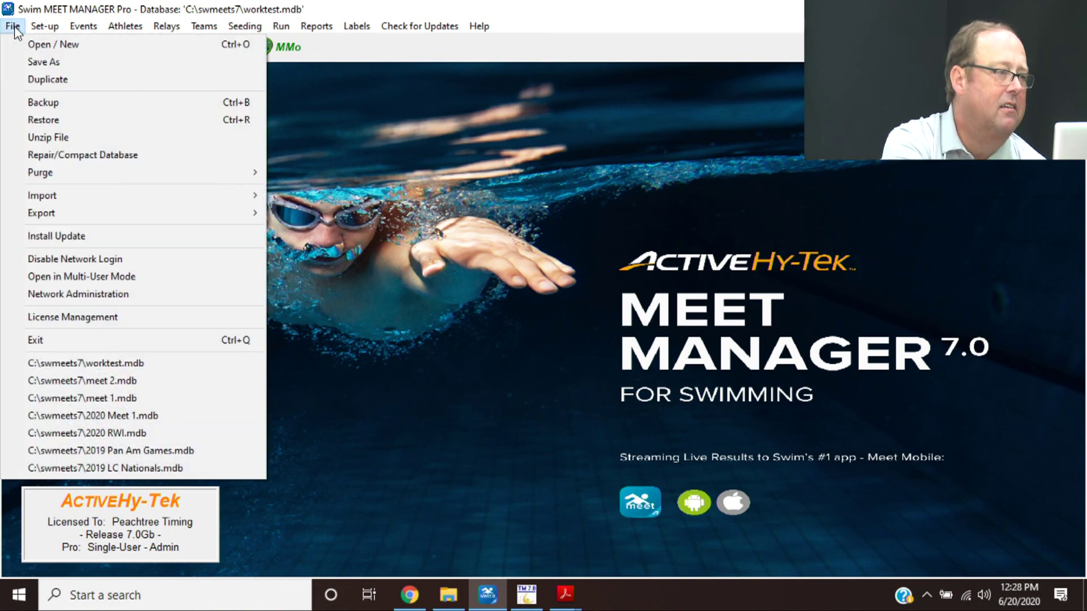
click(38, 118)
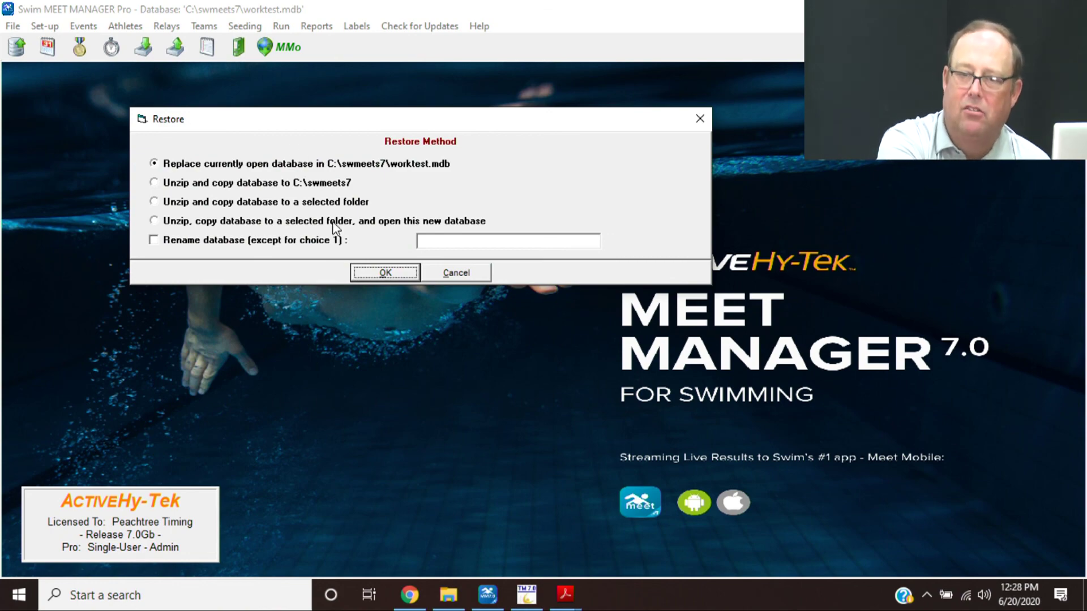
click(382, 273)
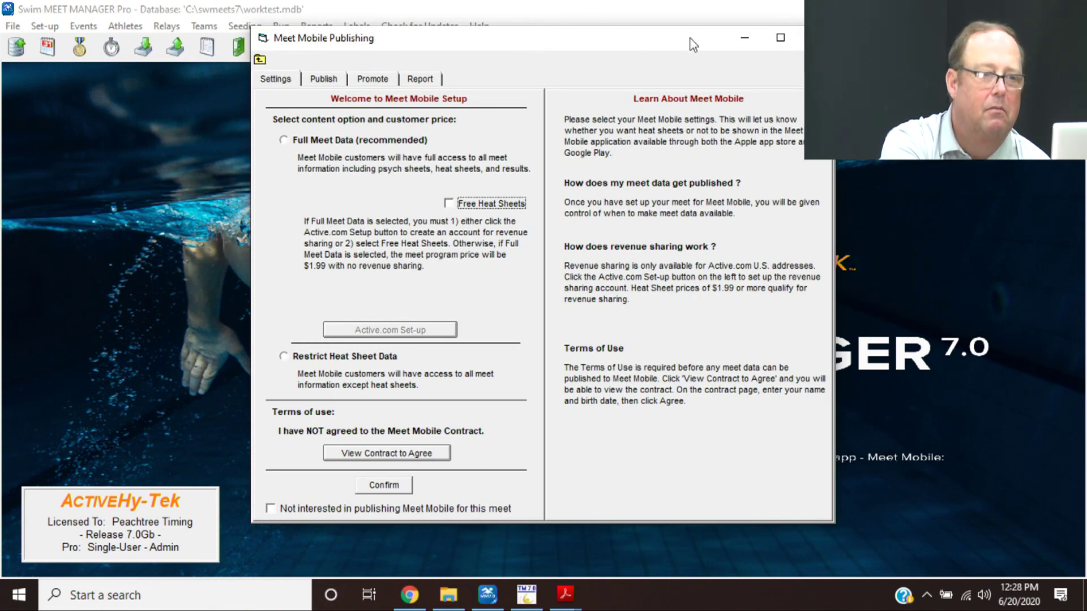
click(801, 38)
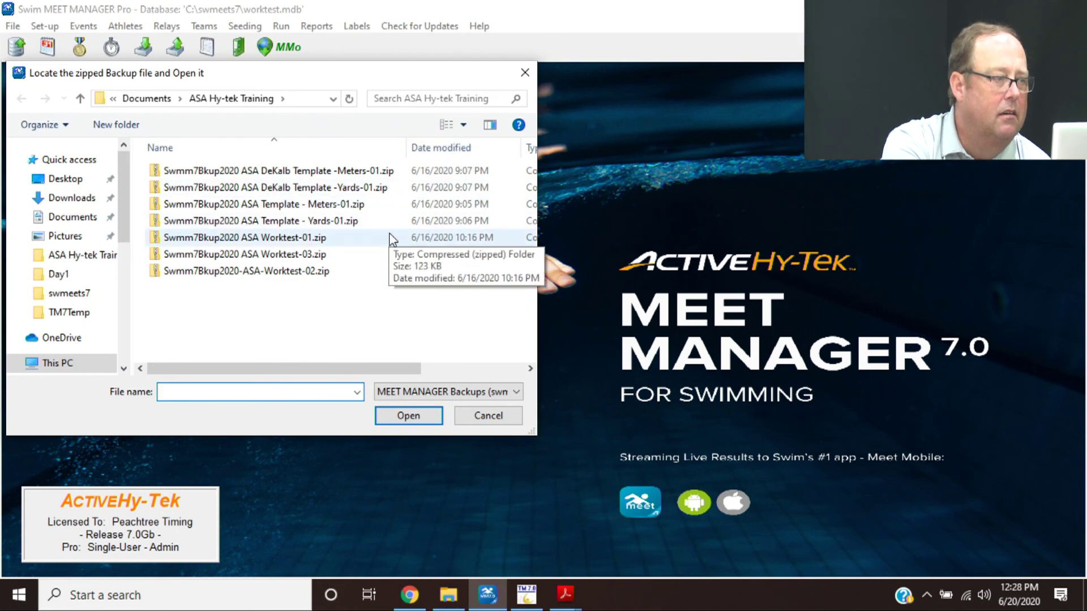
- Restore Swmm7Bkup2020-ASA-Worktest-02.zip from the ASA Hy-tek Training backups folder, confirming the overwrite
click(98, 263)
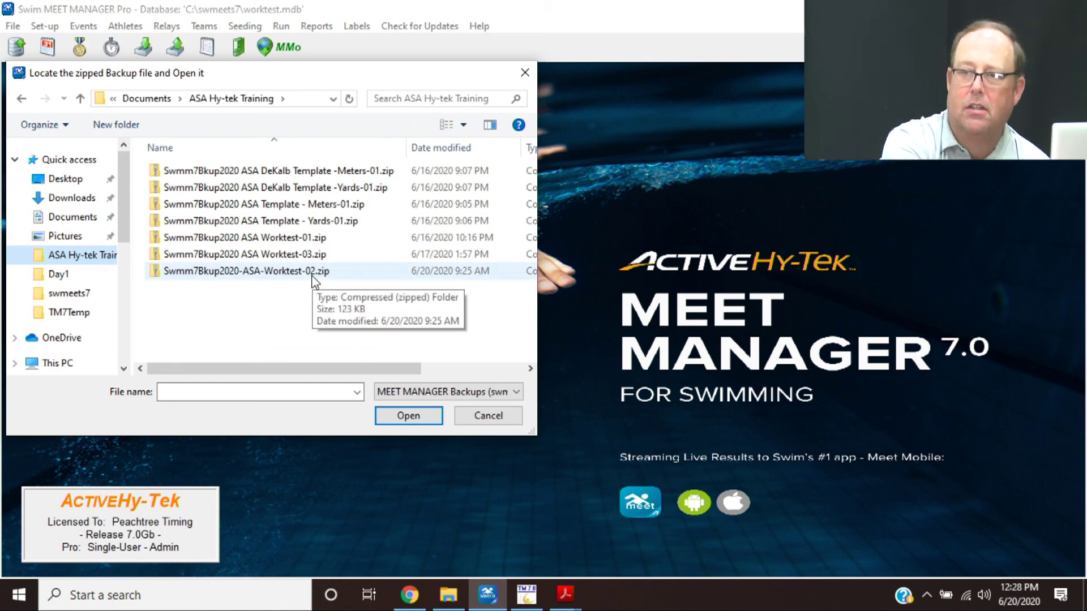
double_click(246, 270)
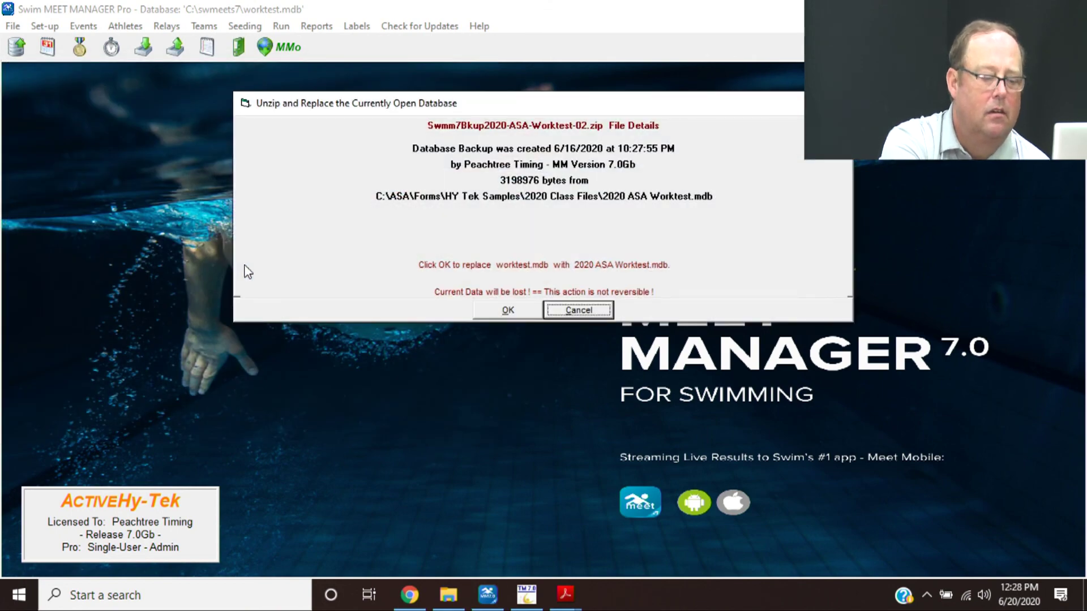
key(Tab)
key(Return)
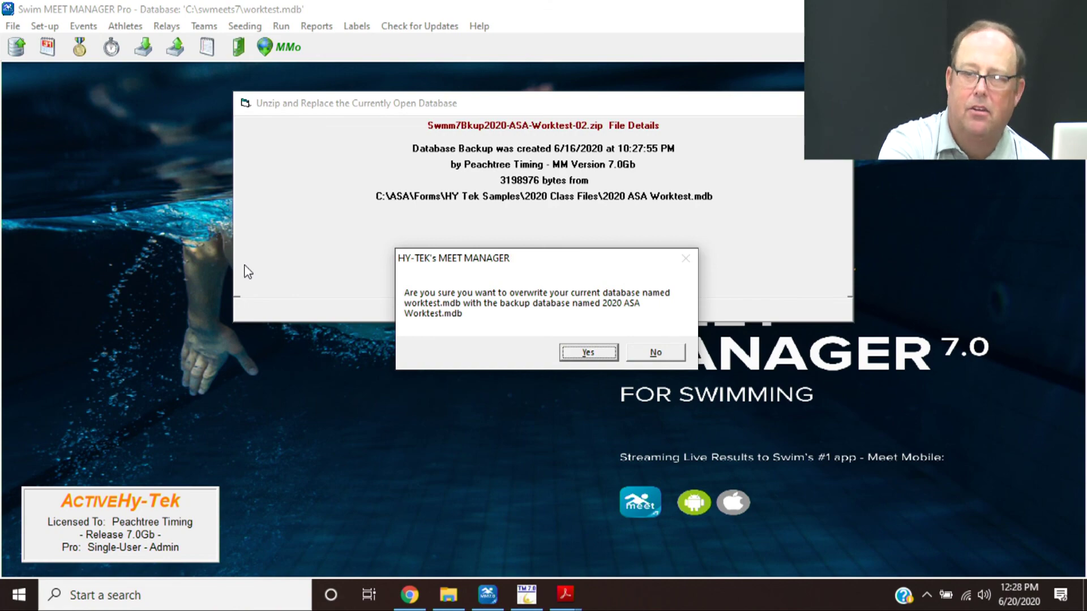
key(Return)
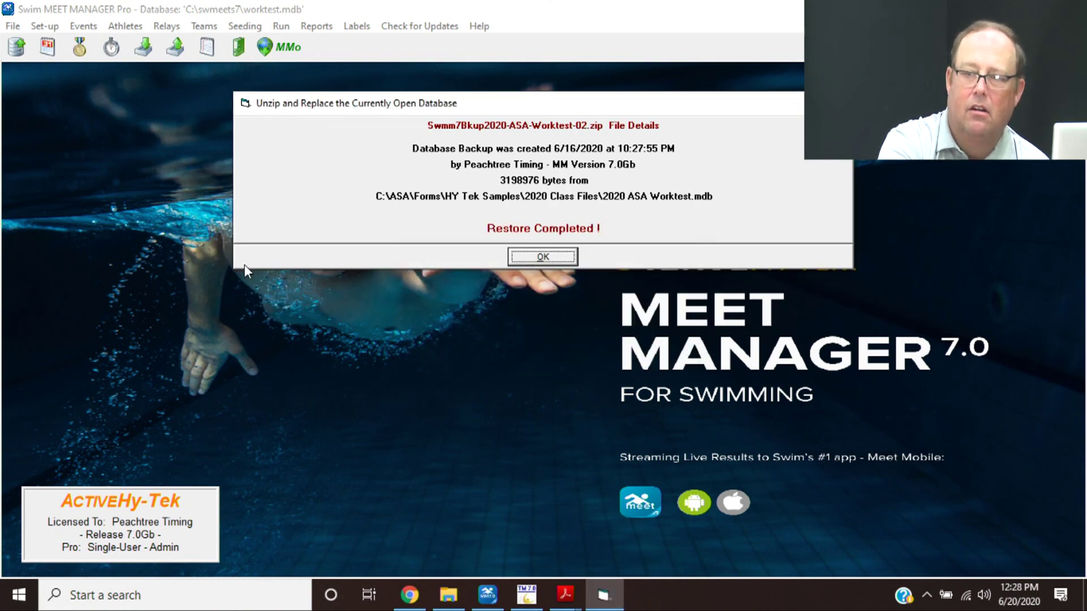
key(Return)
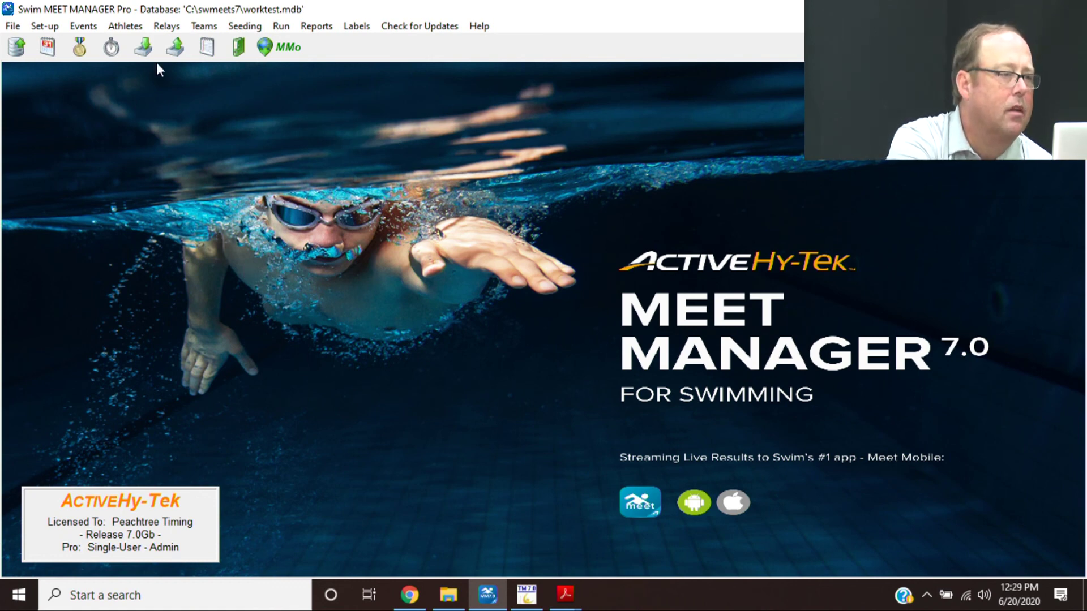
- Open Run the Meet and load Event 18 Boys 9-10 25 Yard Freestyle
click(289, 27)
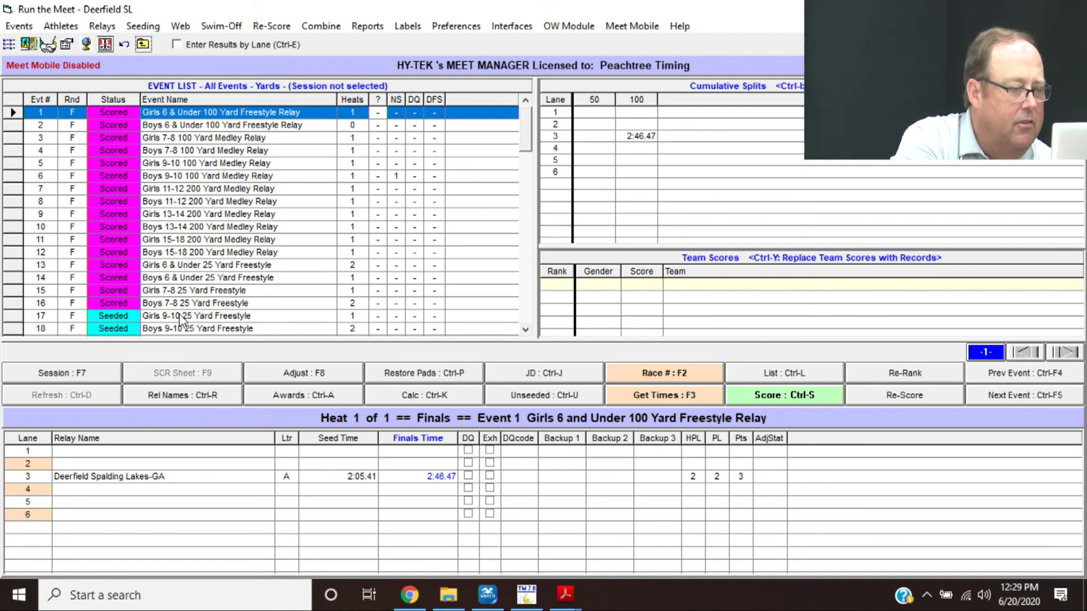
click(182, 330)
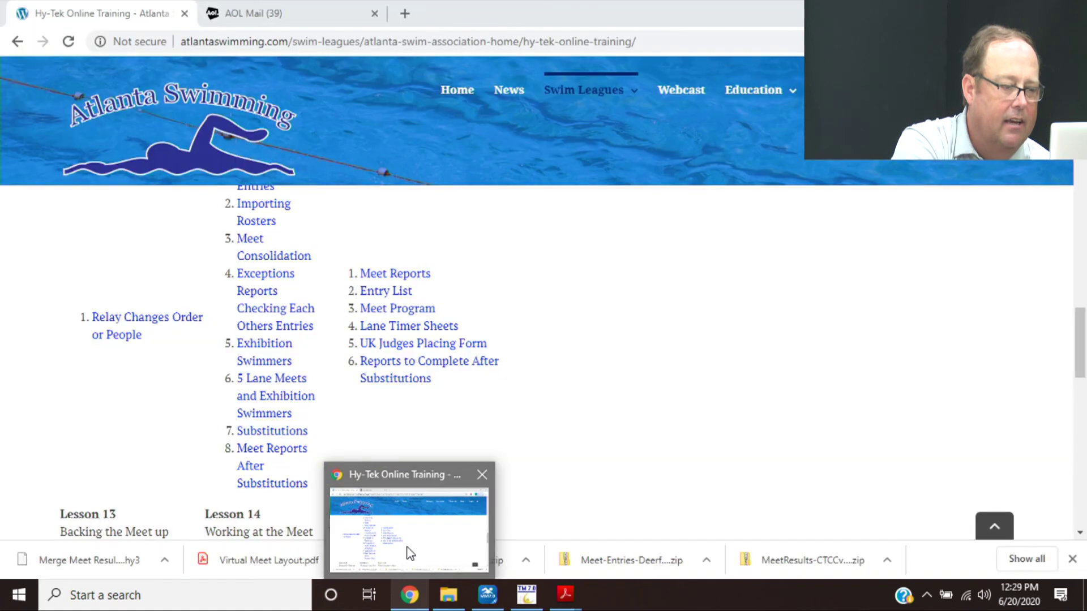
- Bring the Hy-Tek training PDF forward and scroll to the Lane Timer Sheet (Continuous by Lane) page
click(407, 550)
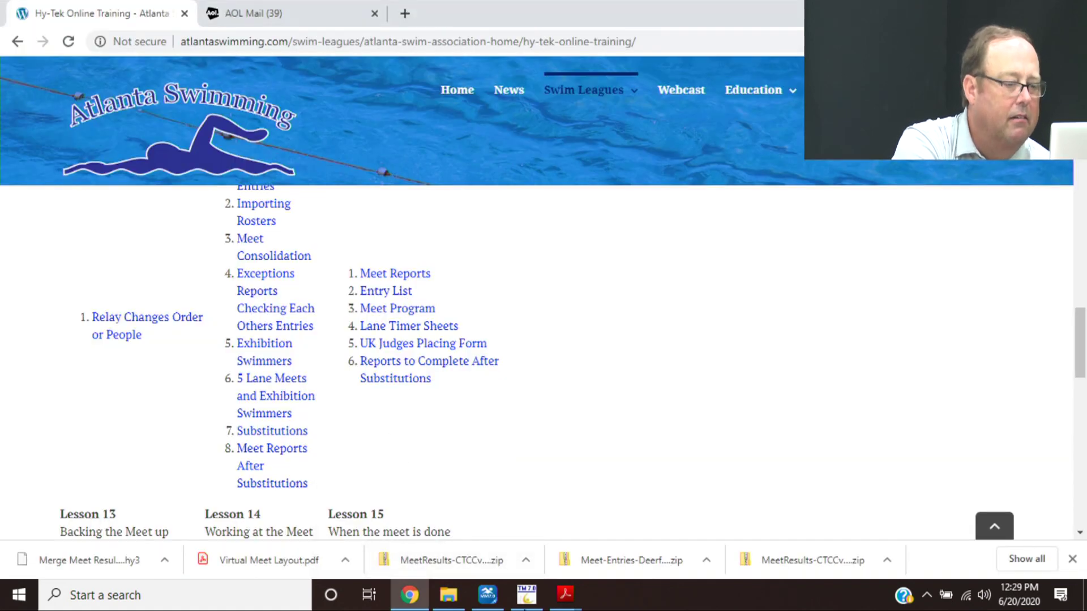
mouse_move(542, 583)
click(512, 558)
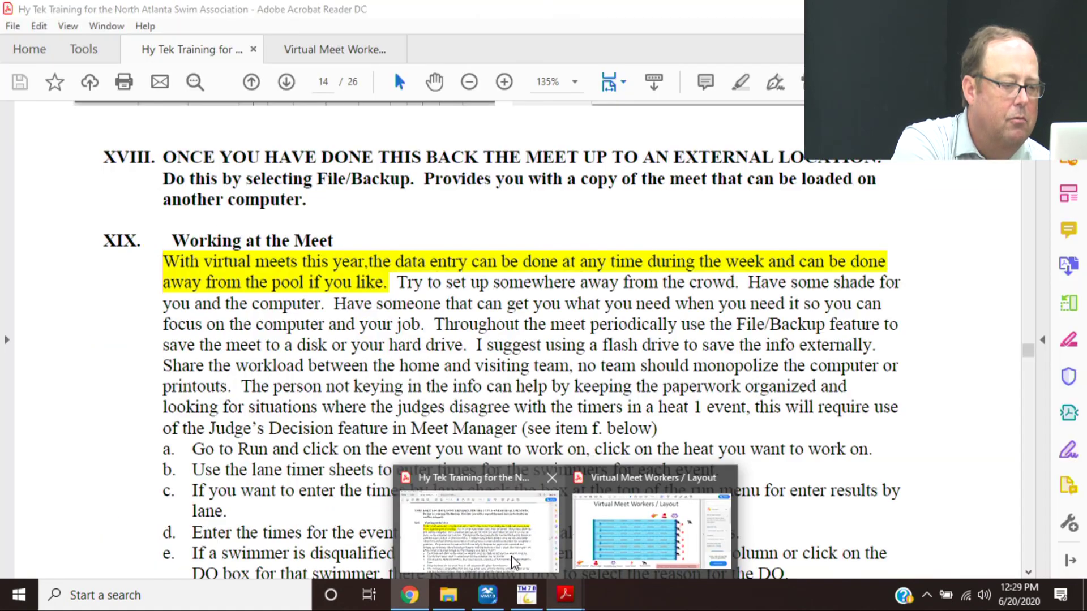
scroll(511, 555, down, 10)
scroll(511, 554, down, 20)
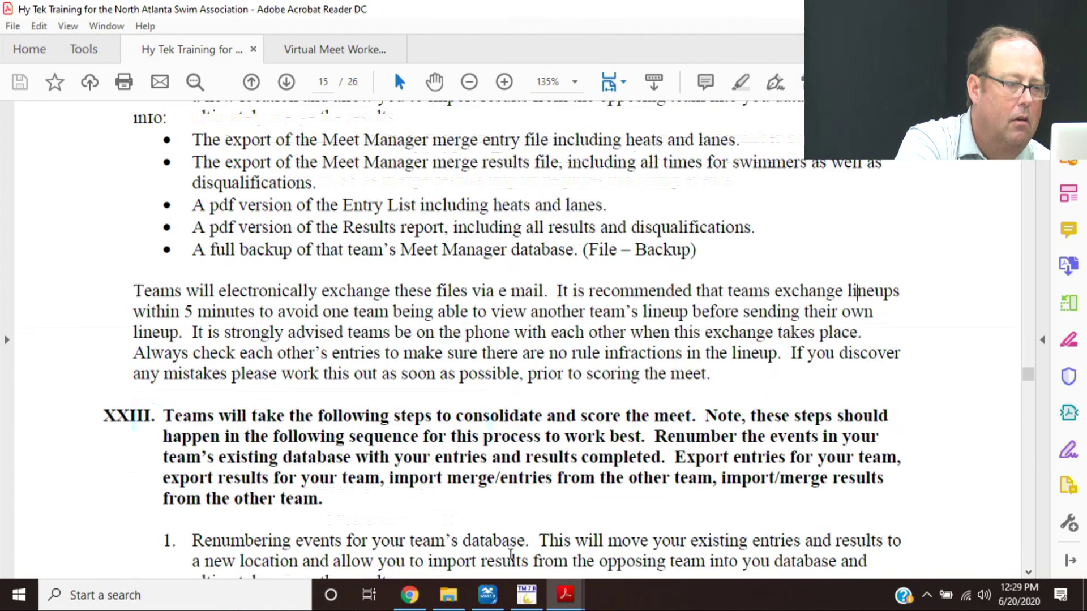
scroll(511, 555, down, 15)
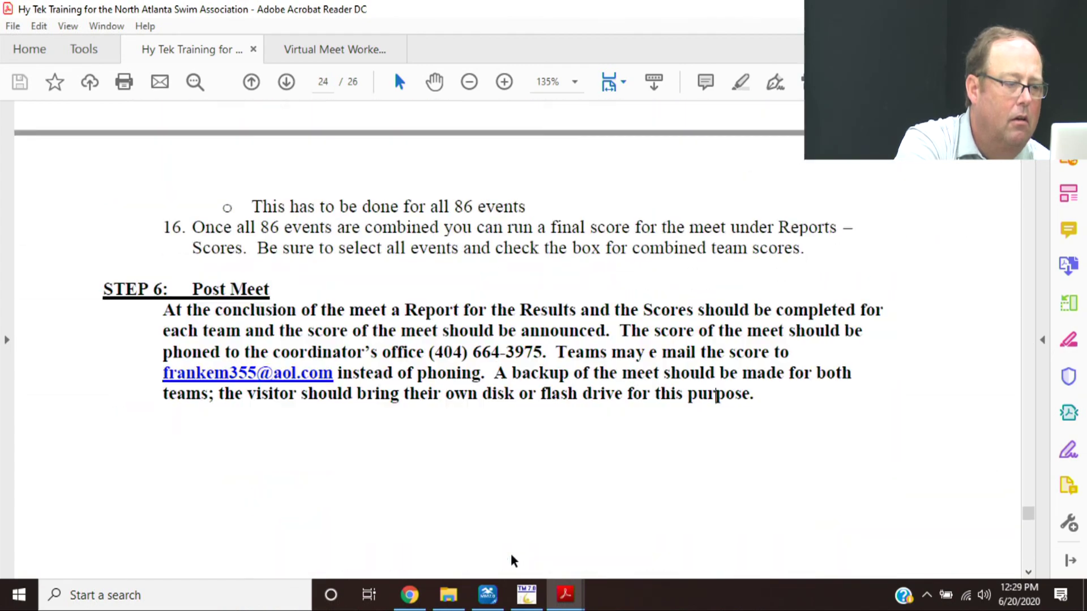
scroll(512, 558, down, 10)
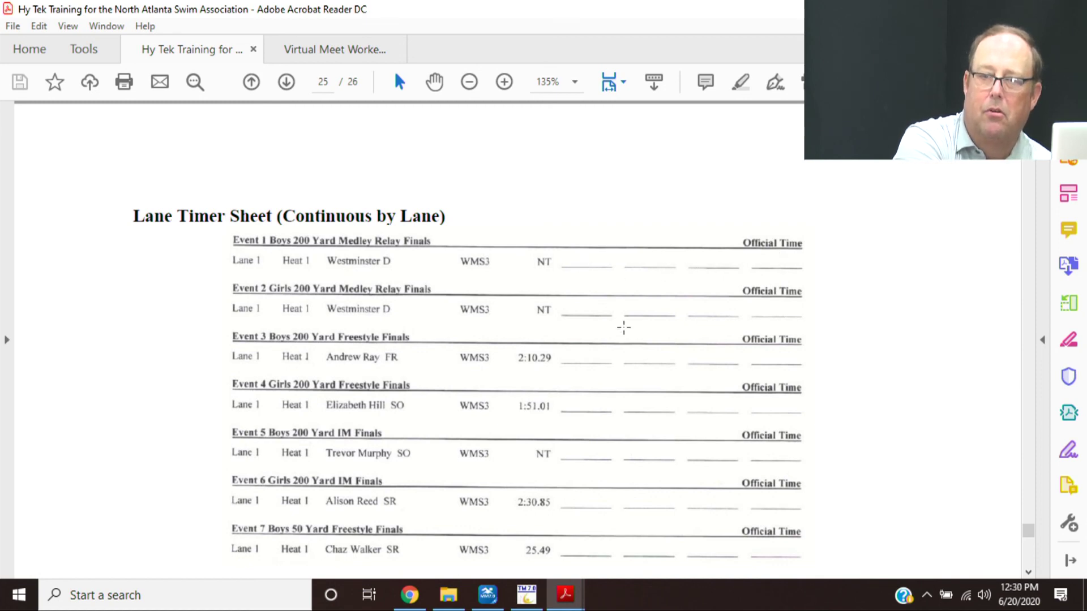
click(688, 382)
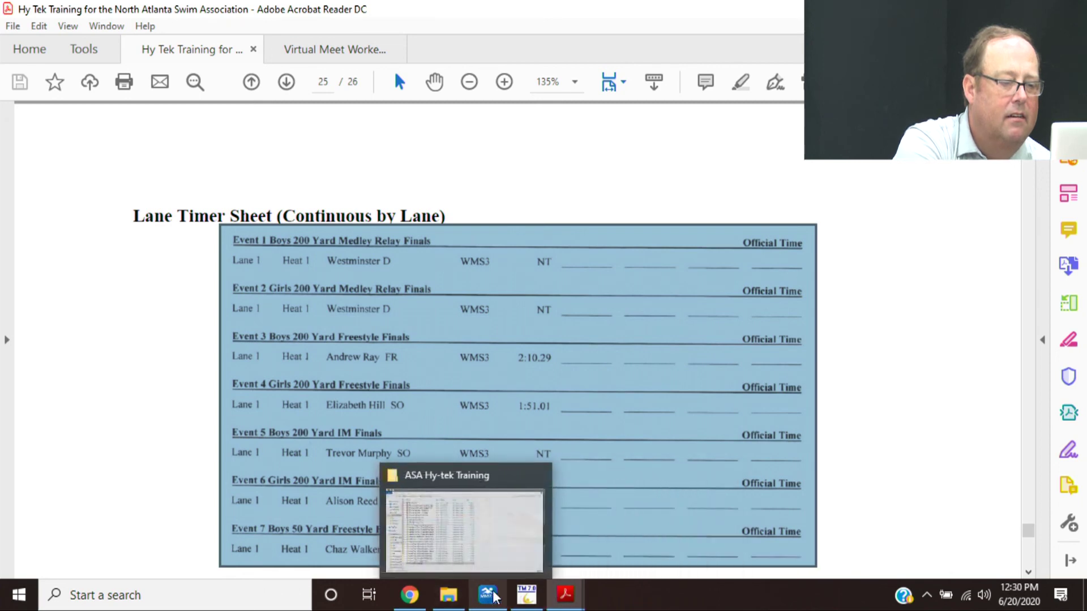
- Enter heat 1 finals times 22.33, 25.55, 26.16, 31.11, 41.11 and 44.44 for lanes 1–6
click(498, 573)
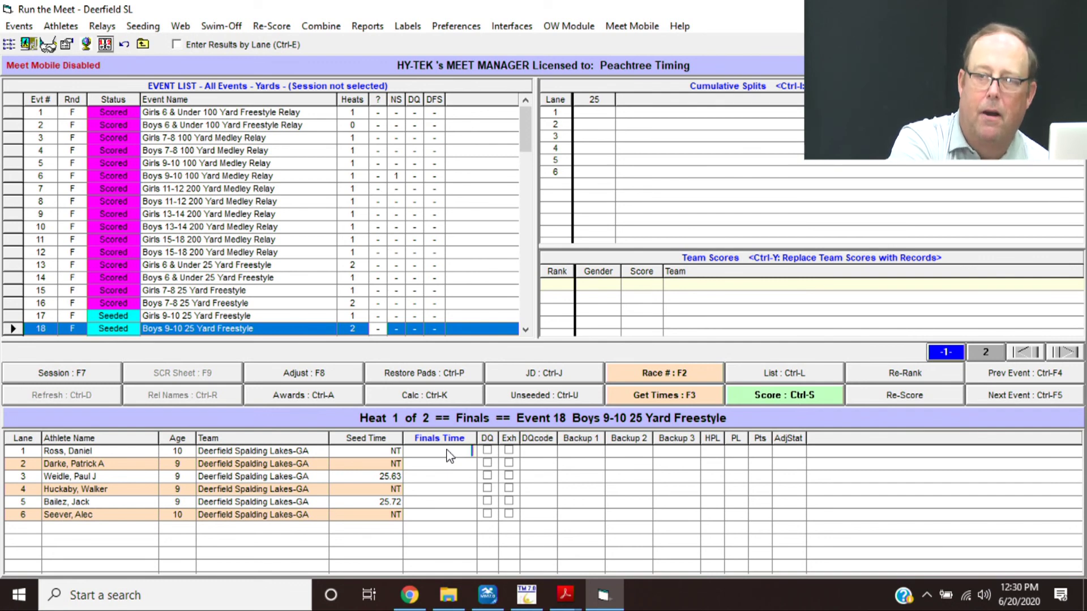
text(22.33)
key(Return)
text(2555)
key(Return)
text(26.16)
key(Return)
text(31.11)
key(Return)
text(41.11)
key(Return)
text(4444)
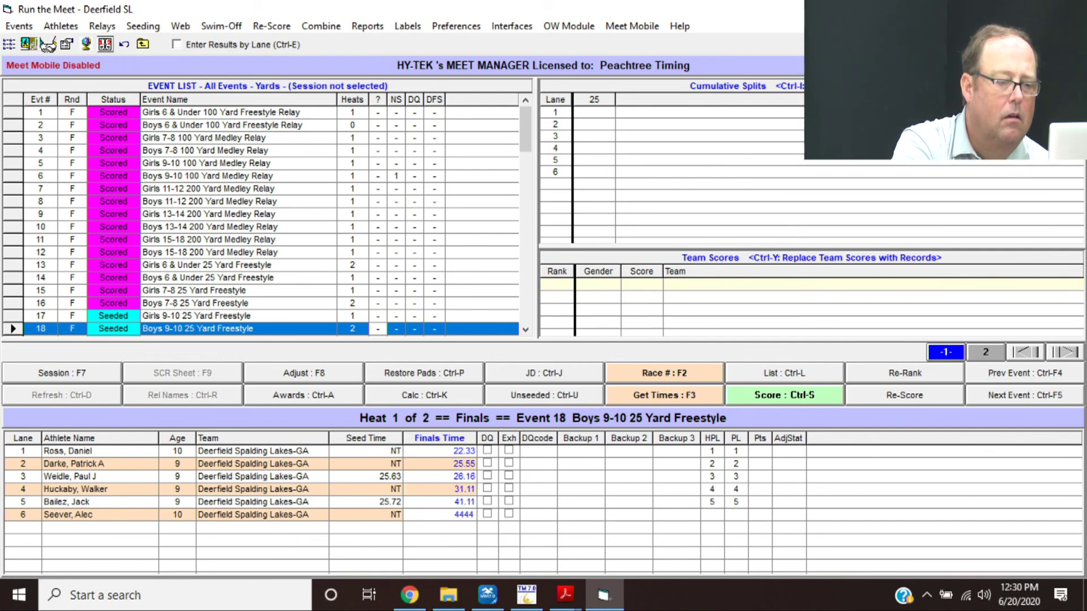
key(Return)
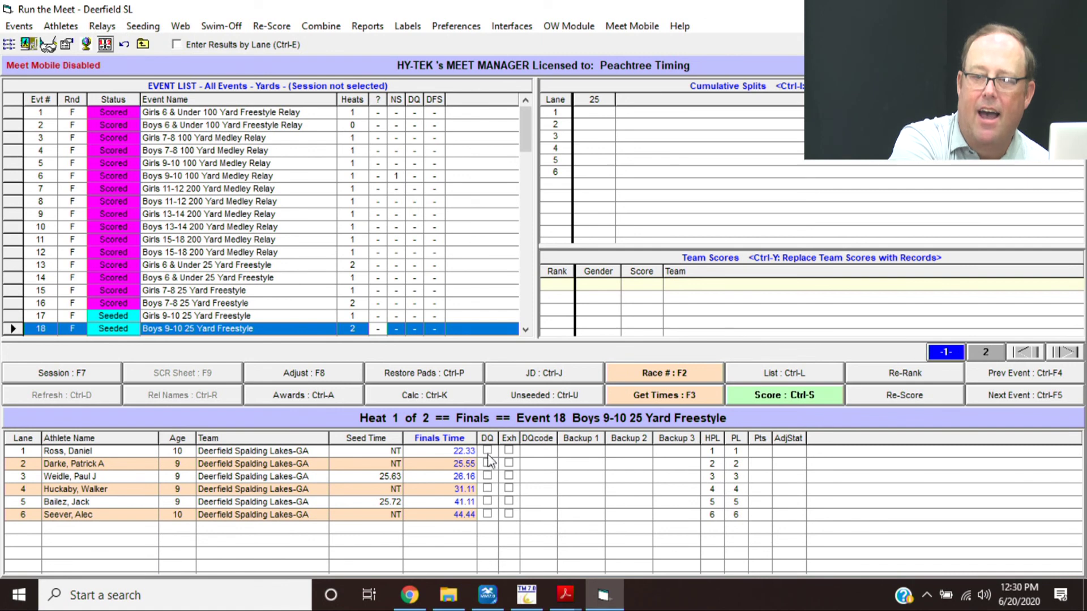
- Disqualify lane 2 in Event 18 heat 1 with false start code 7O
click(487, 464)
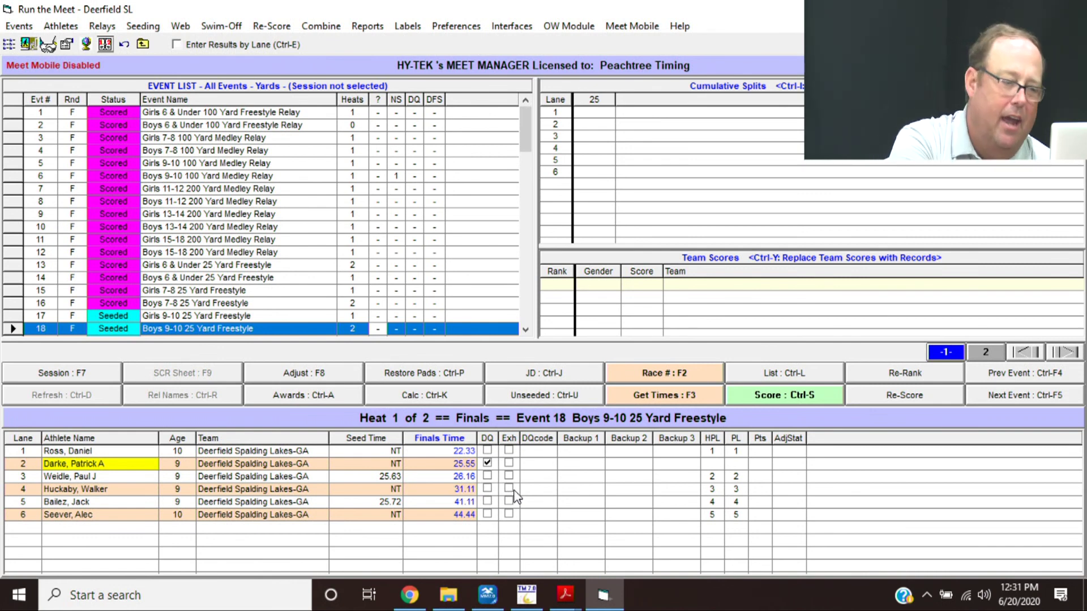
click(553, 467)
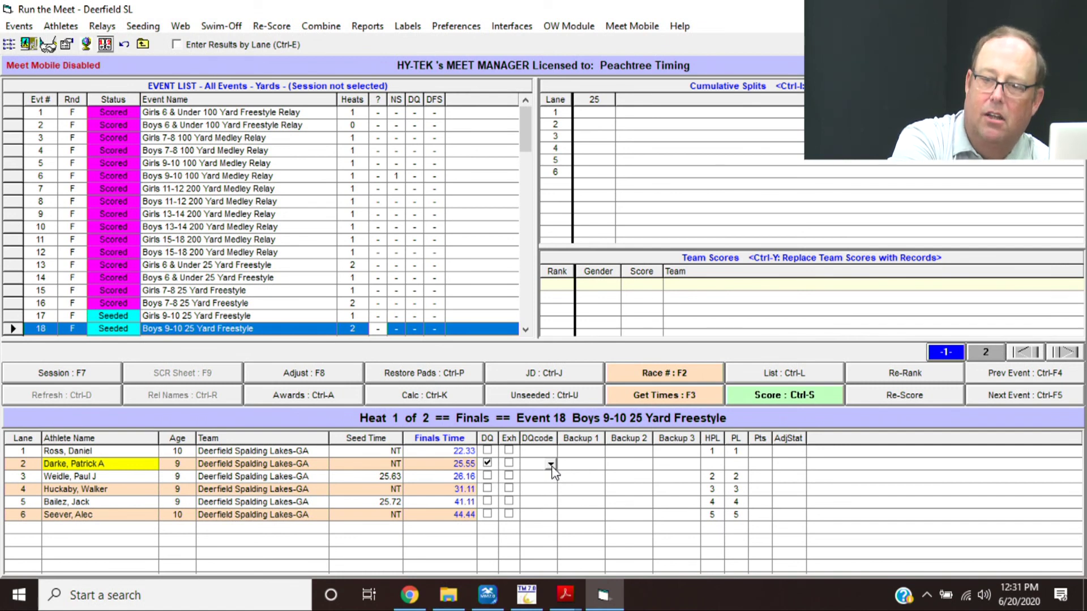
click(551, 465)
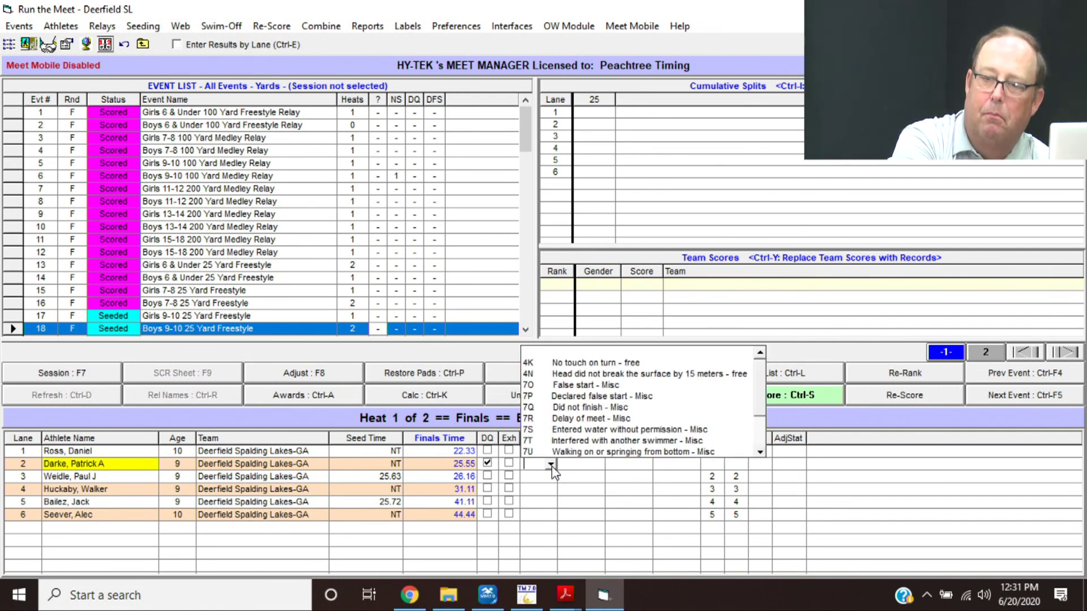
click(622, 395)
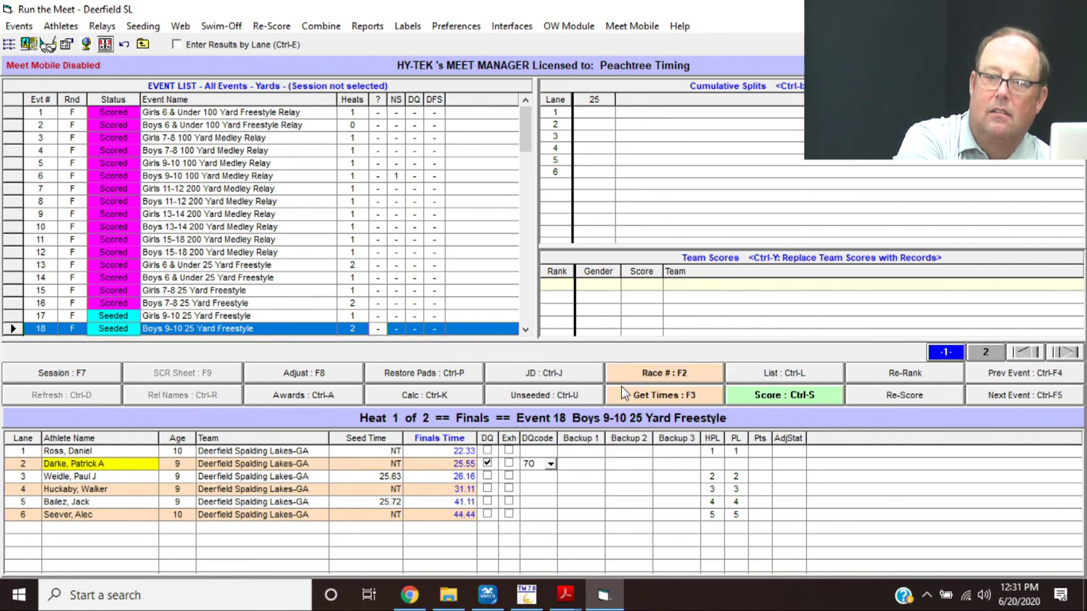
- Enter Event 18 heat 2 times 21.11, 31.36, NS and 31.66, then select Event 23
click(986, 351)
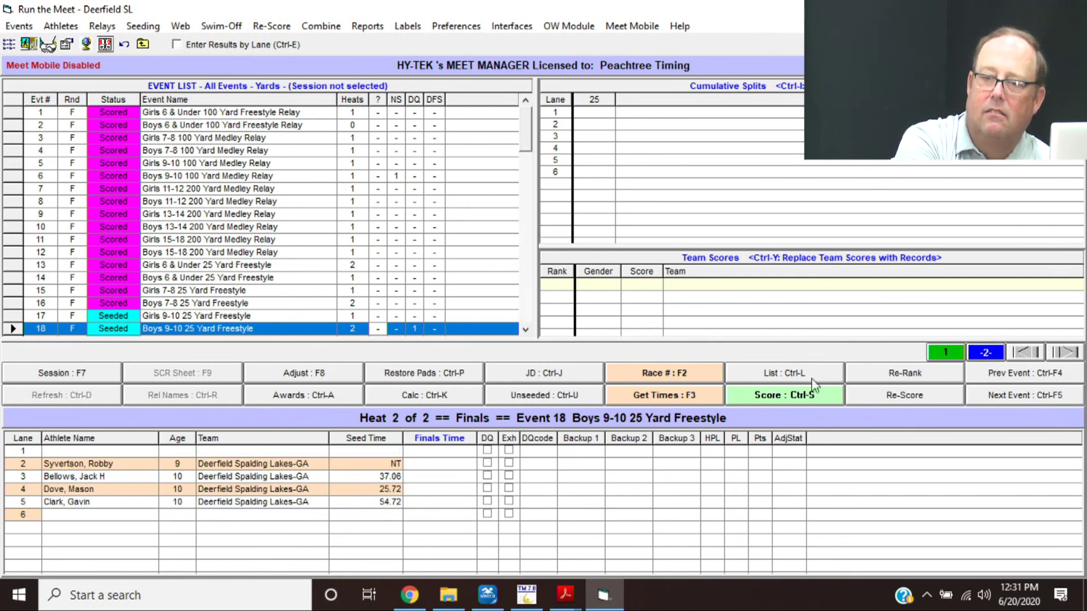
click(459, 469)
text(2111)
key(Return)
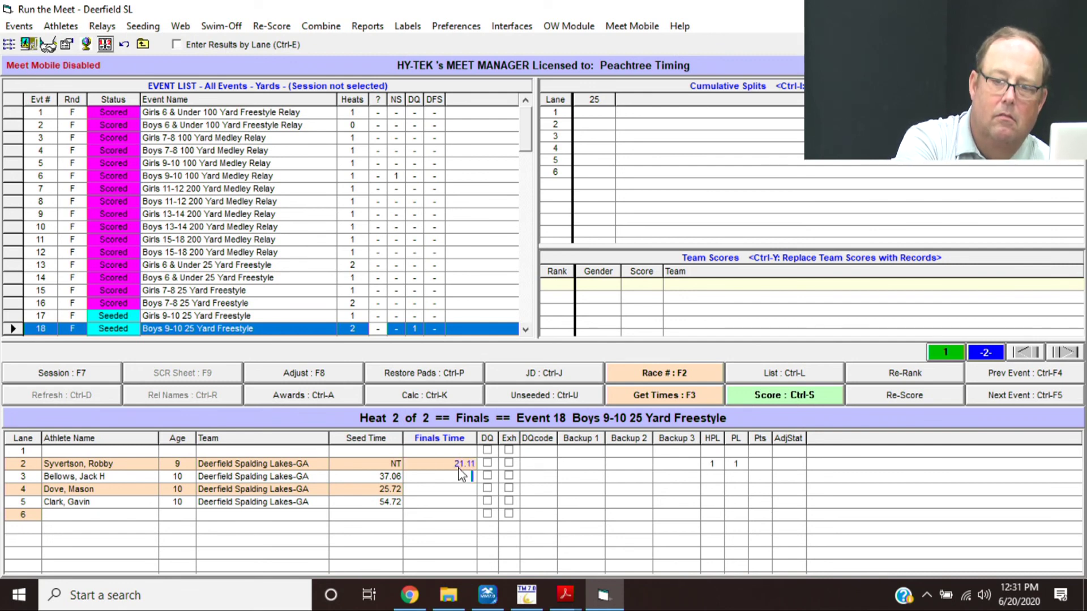
text(3786)
key(Return)
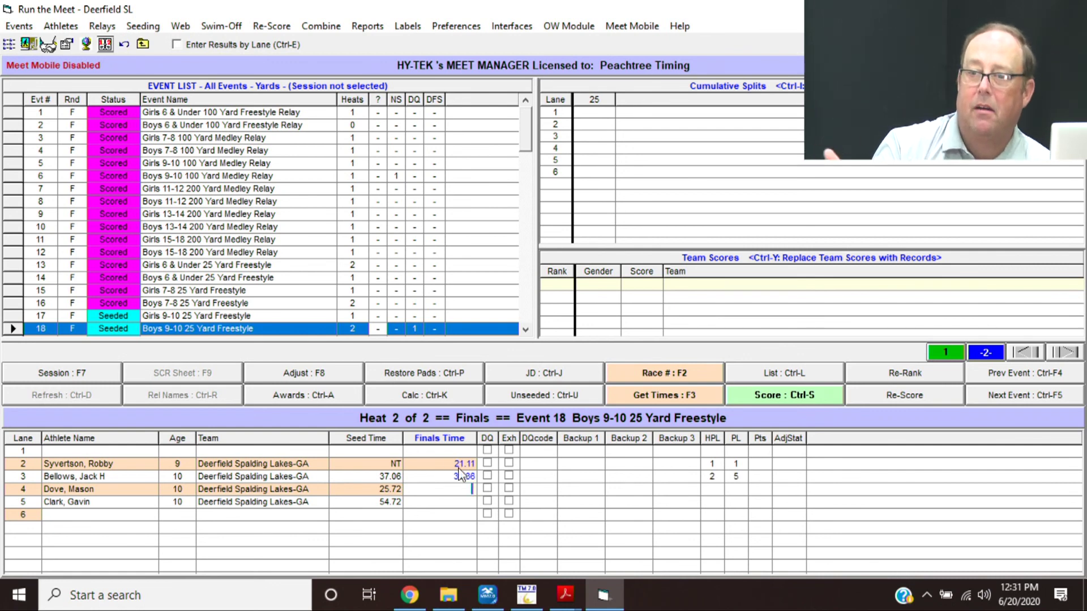
text(ns)
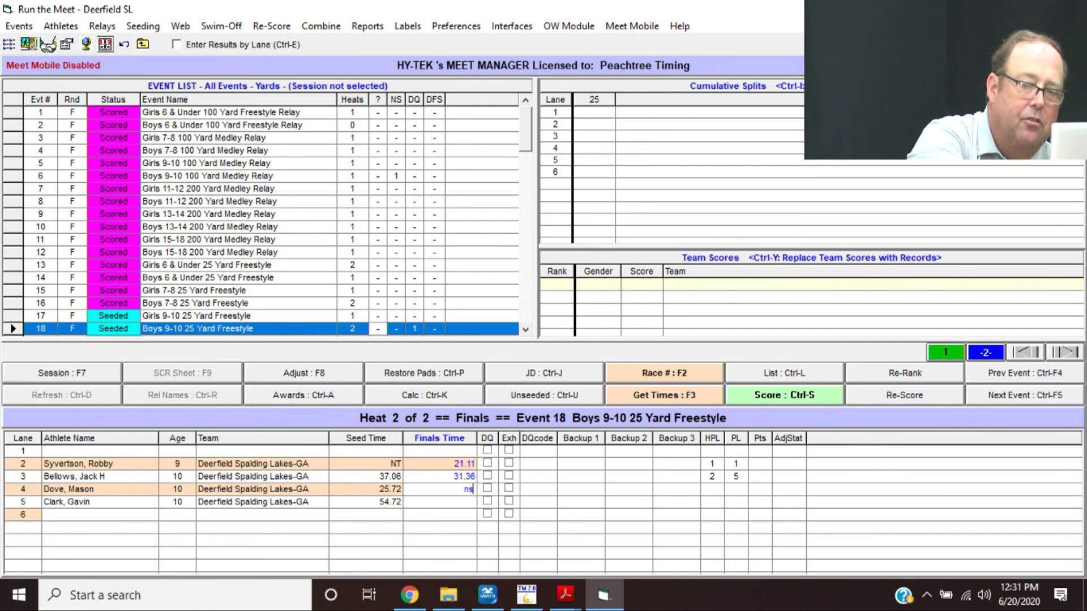
key(Return)
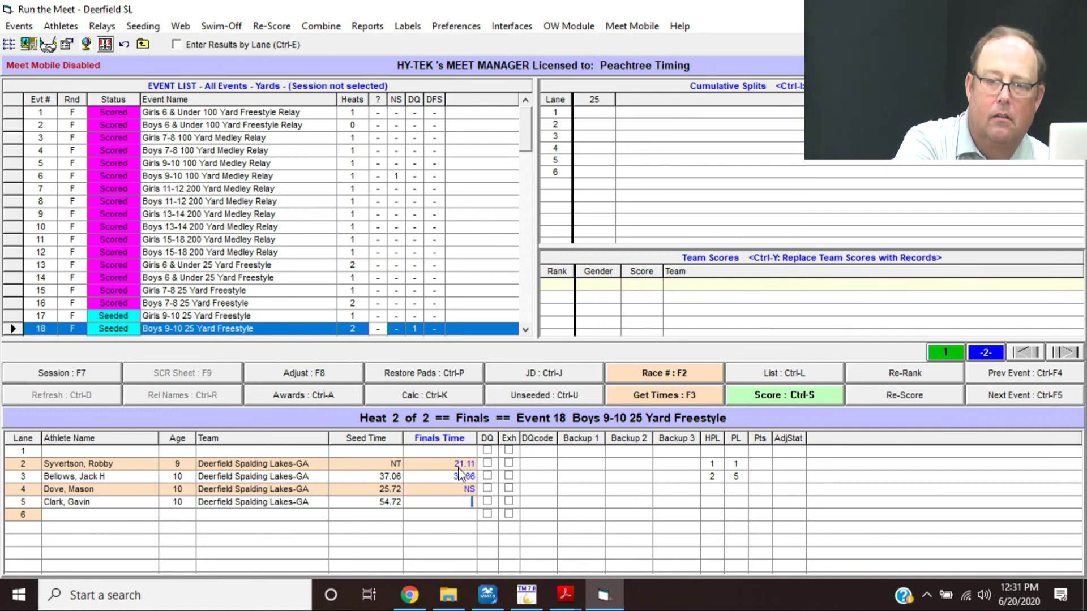
text(3166)
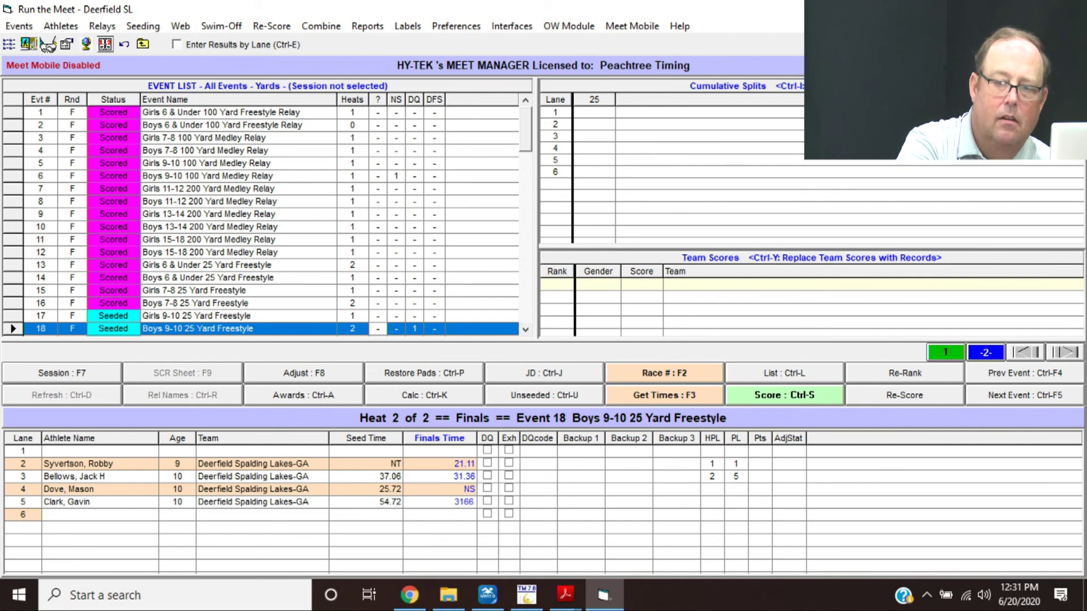
key(Return)
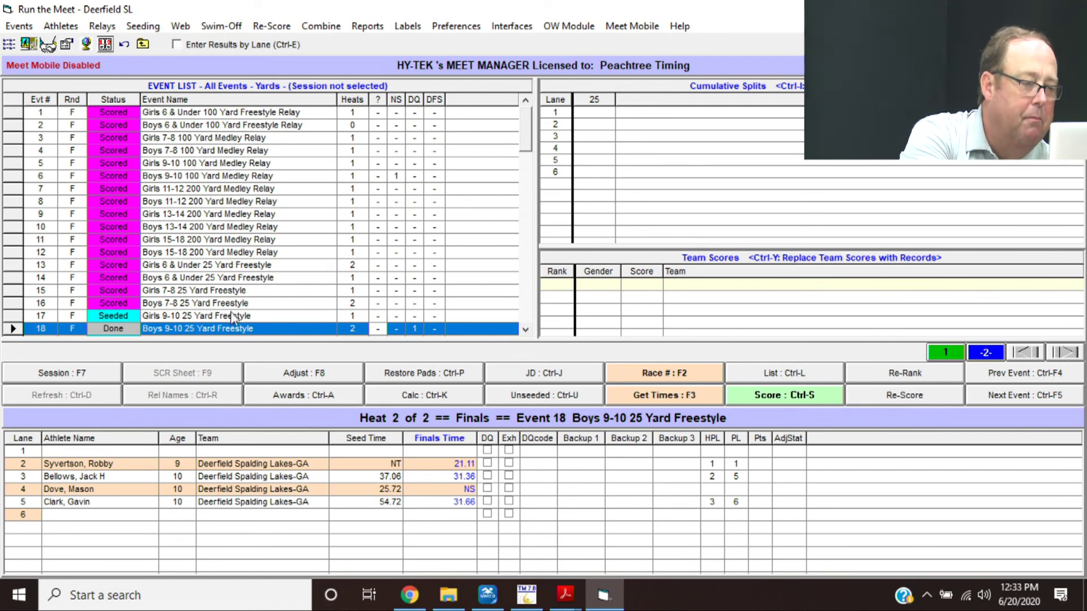
click(524, 309)
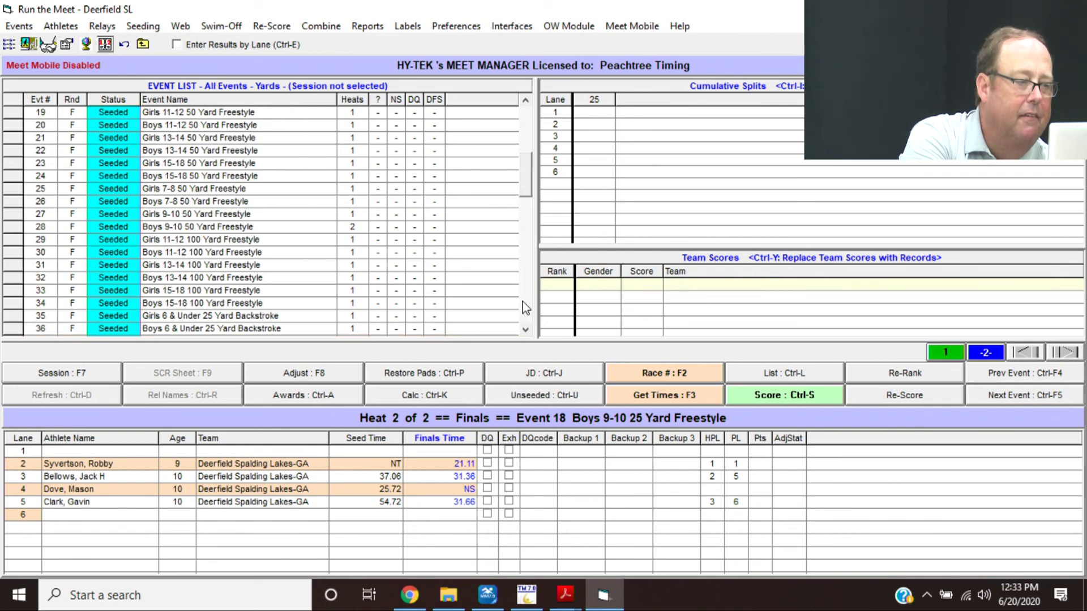
click(204, 169)
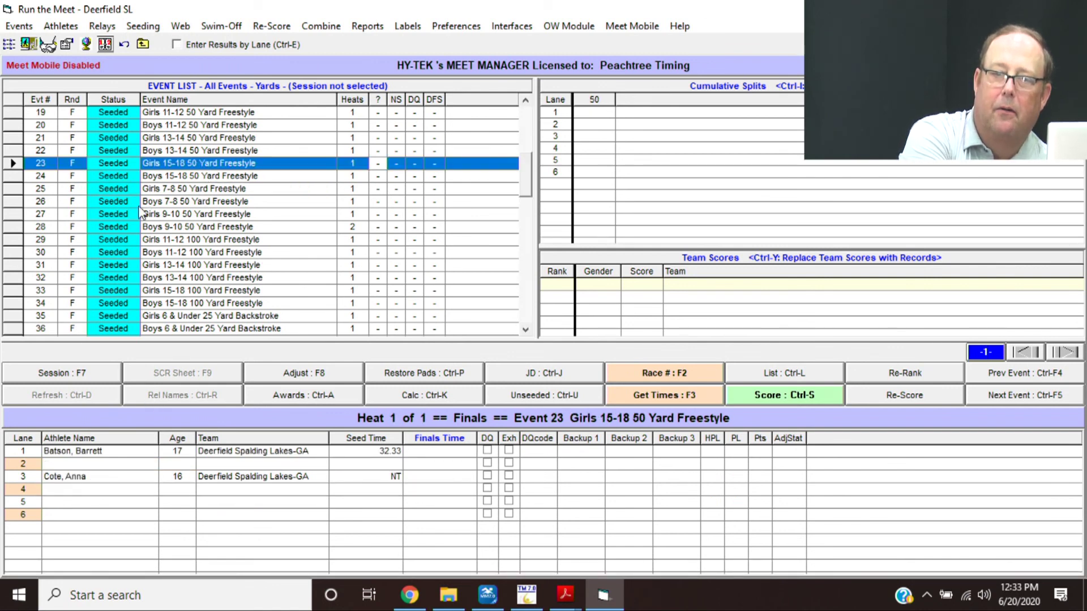
- Display Event 24 Boys 15-18 50 Yard Freestyle, briefly revisiting Event 23
click(168, 175)
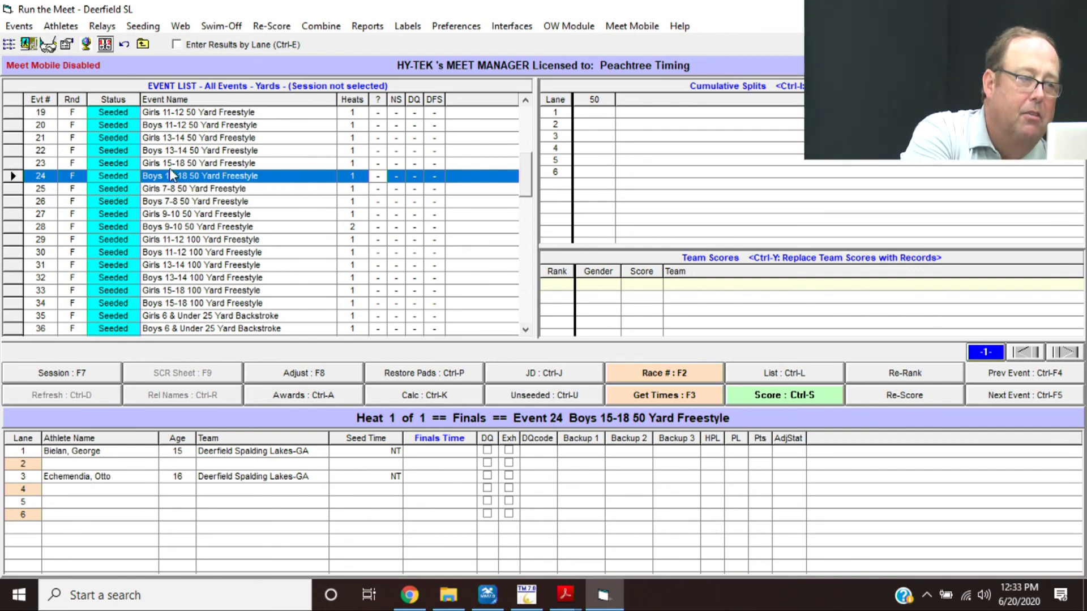
click(173, 164)
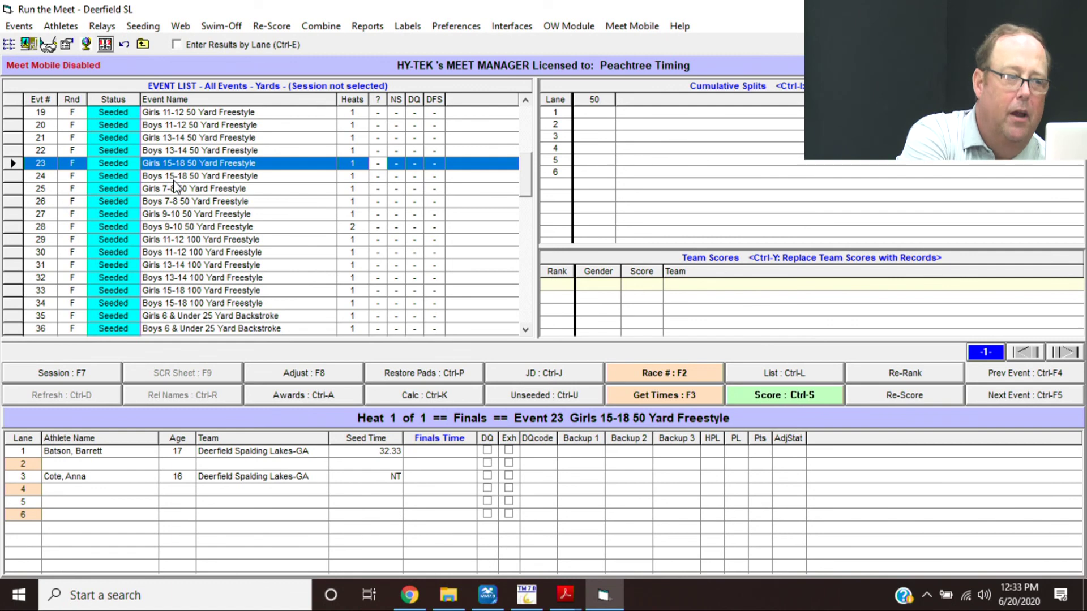
click(173, 180)
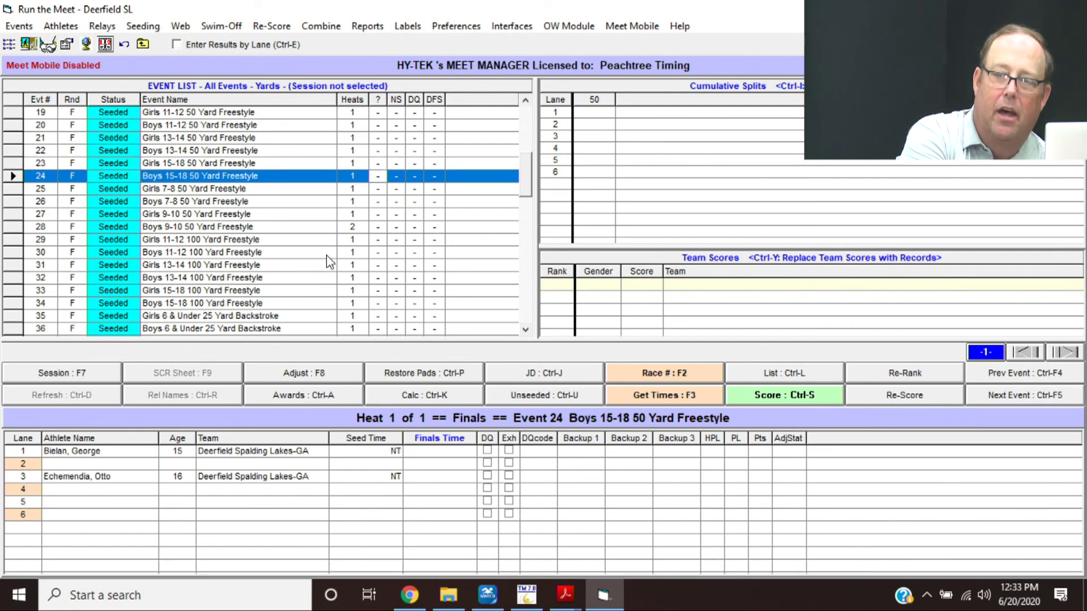
- Move Event 24's two swimmers from lanes 1 and 3 into lanes 4 and 5 and save
click(294, 376)
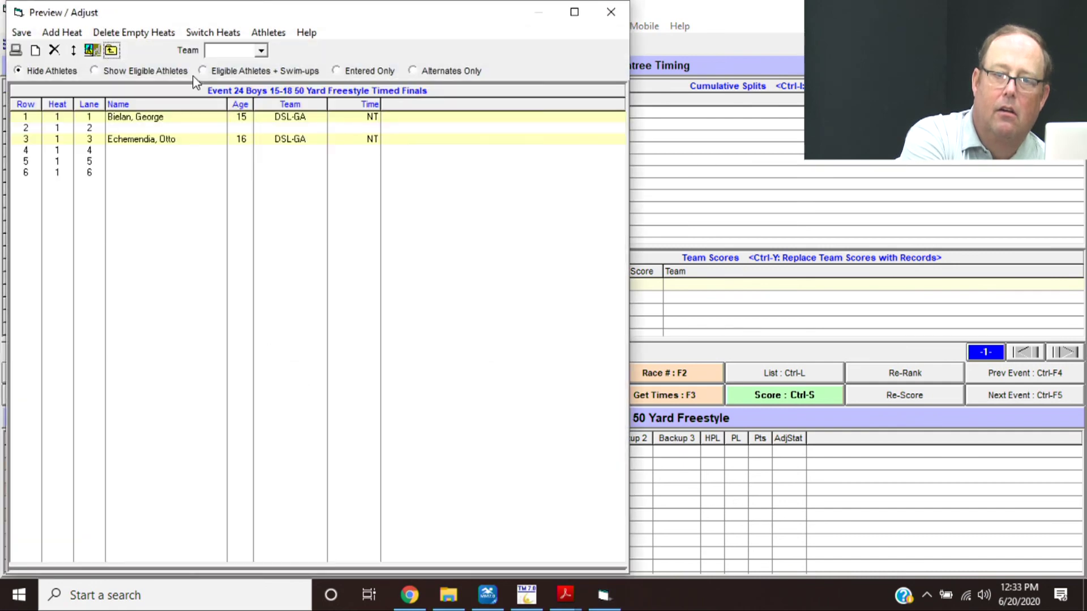
click(161, 140)
drag(161, 143, 160, 148)
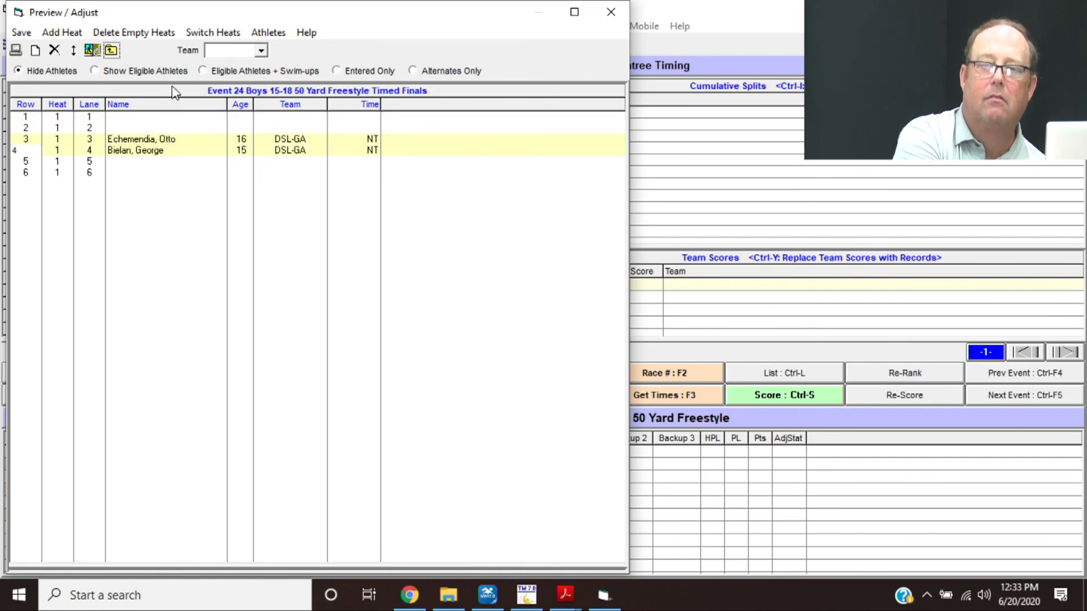
drag(161, 145, 160, 166)
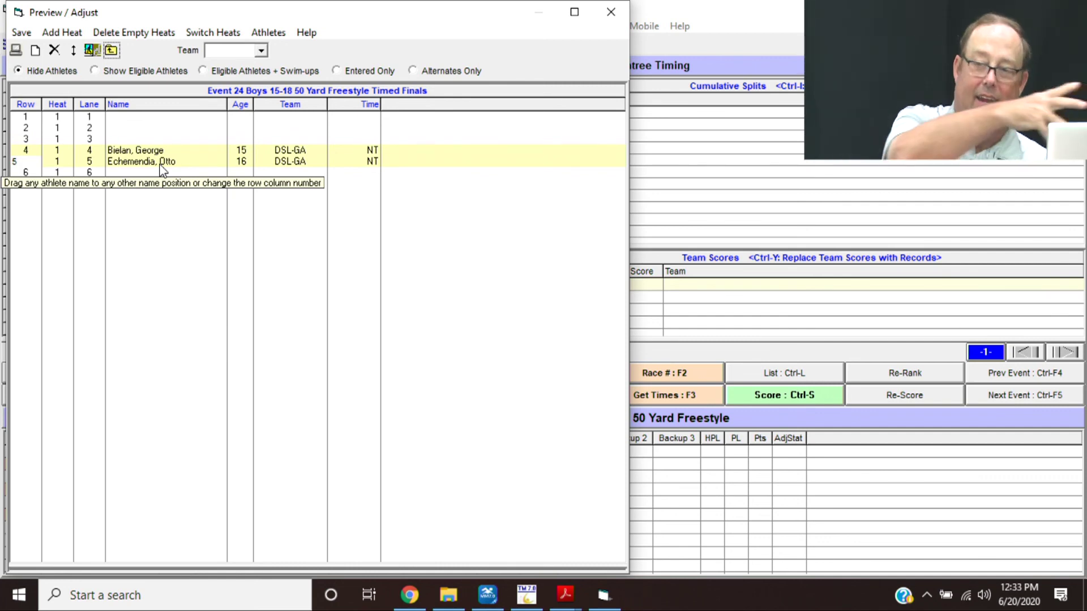
click(21, 34)
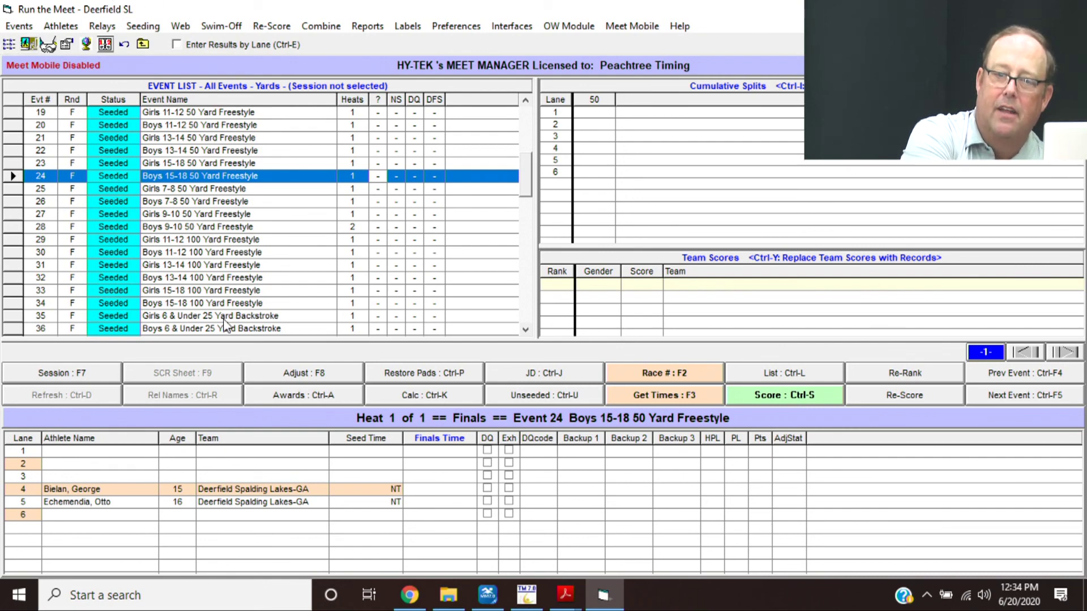
click(284, 379)
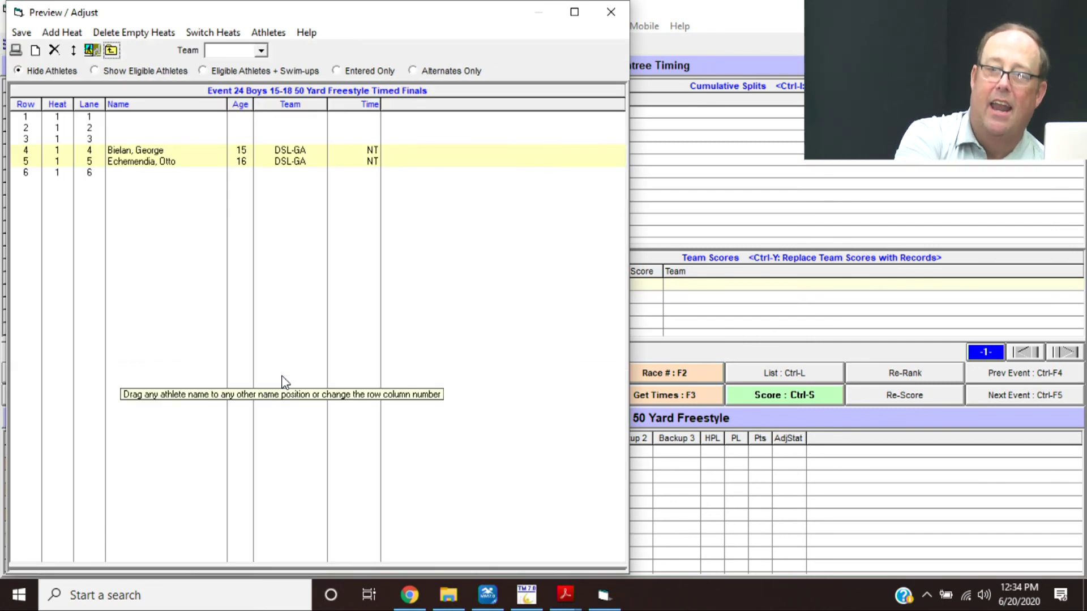
click(21, 33)
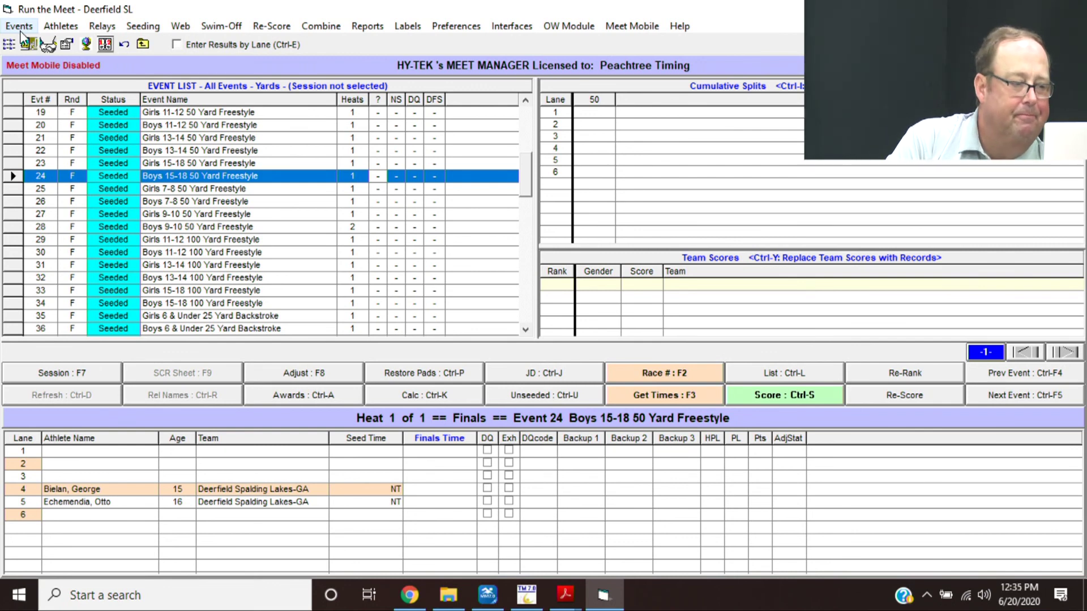
- Preview Event 18 Boys 9-10 results, then score it for an 87-point team total
drag(528, 173, 529, 129)
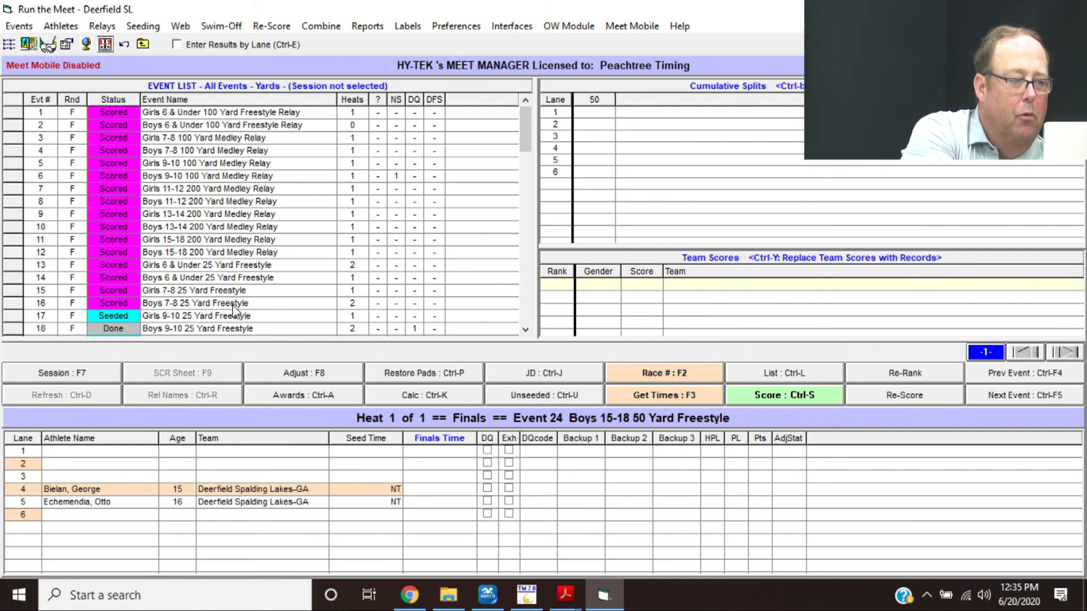
click(241, 330)
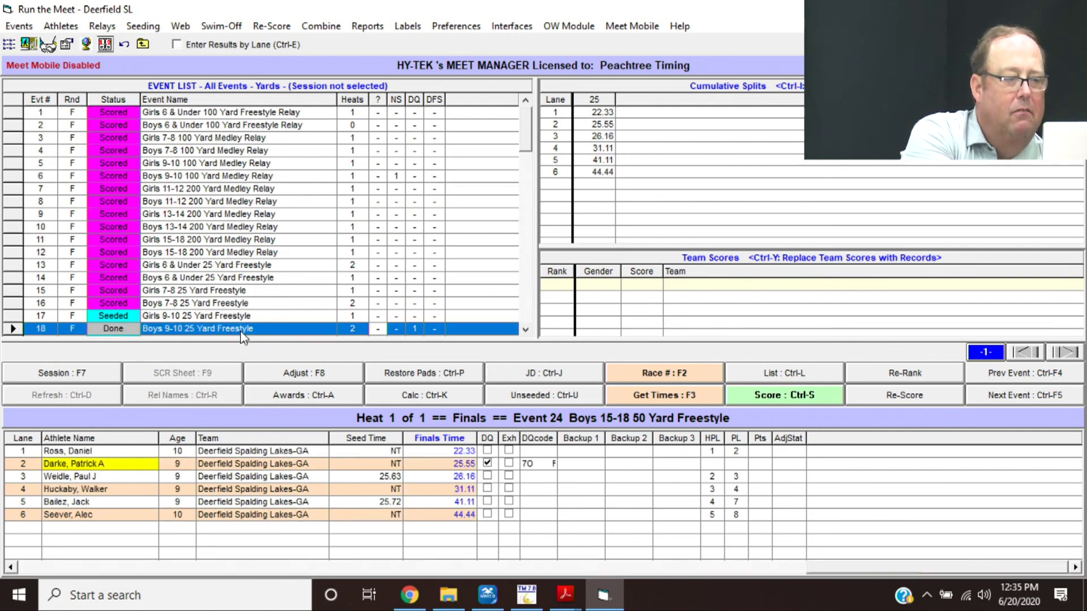
click(799, 374)
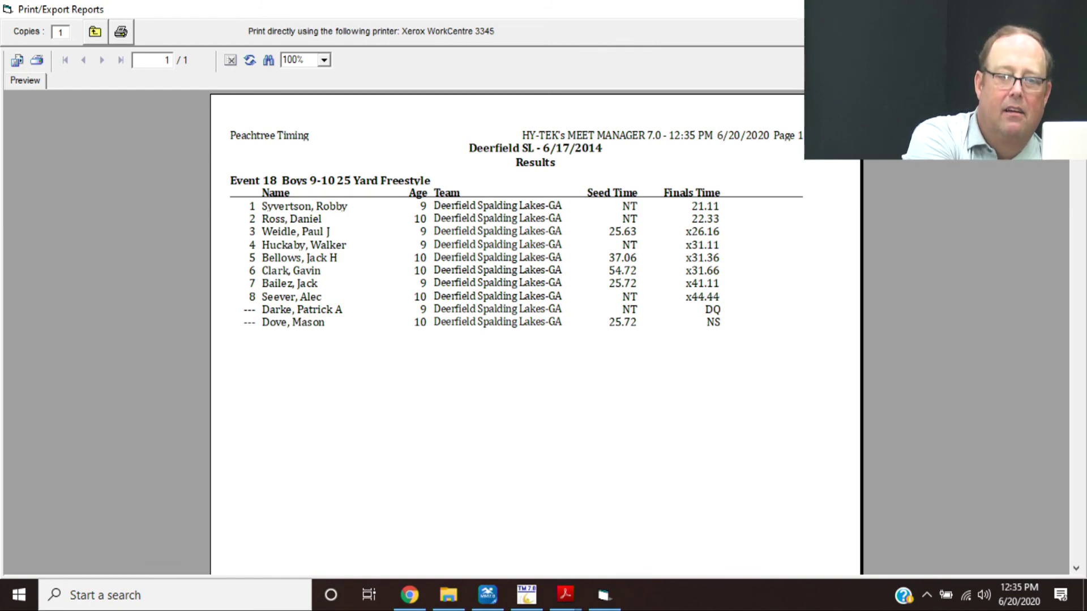
click(1074, 8)
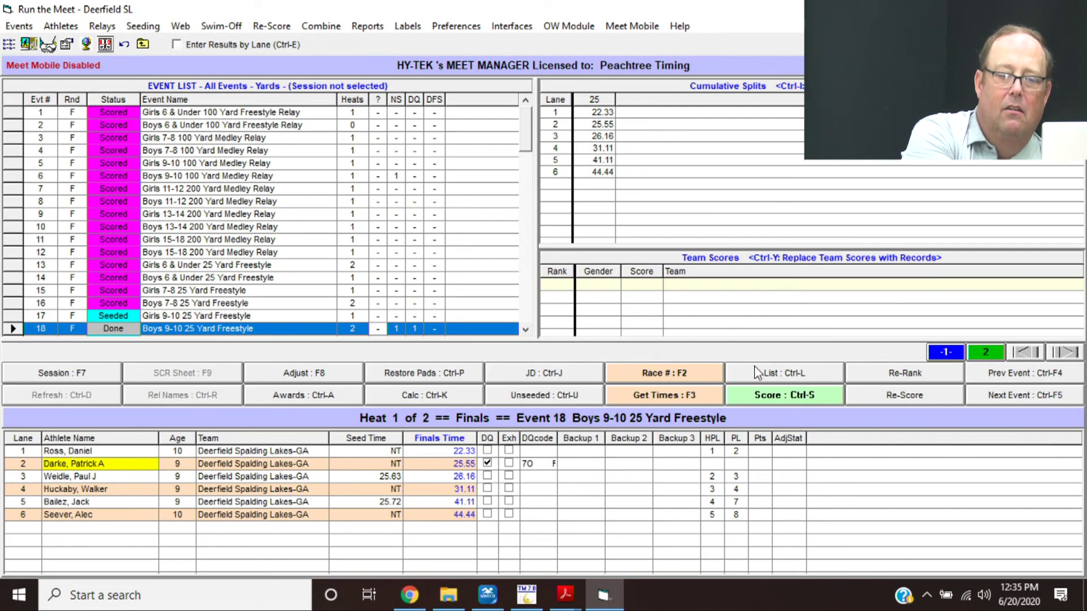
click(756, 401)
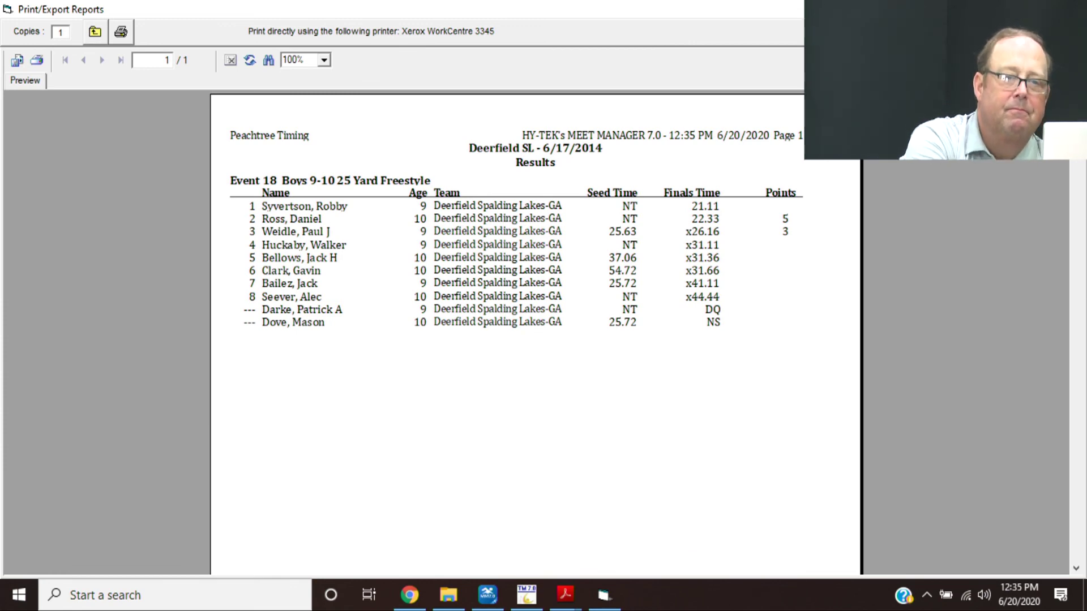
key(Escape)
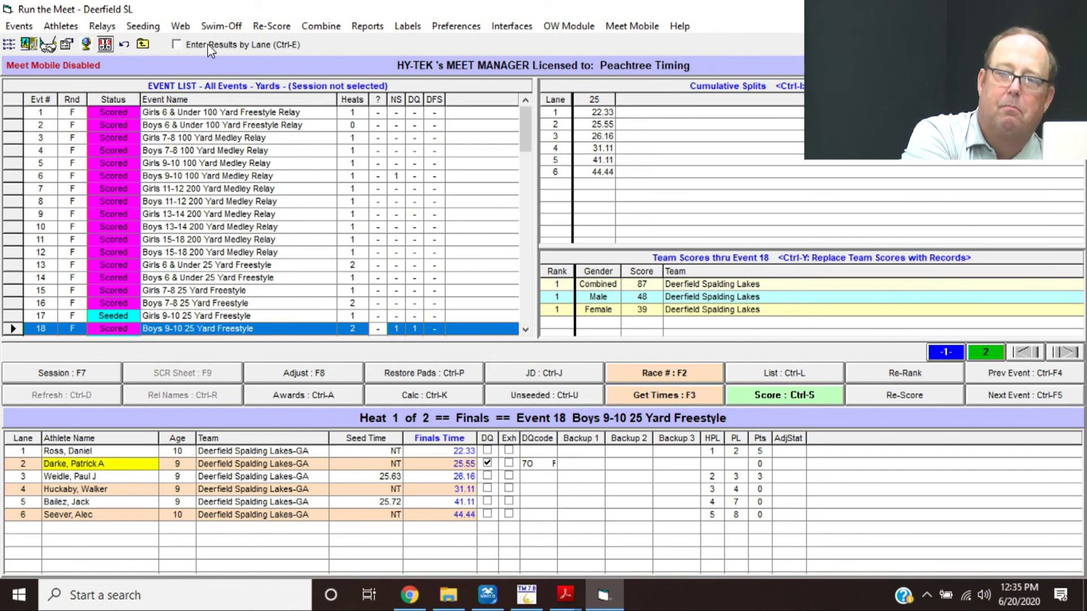
- Switch to lane-by-lane results entry and view lane 2 of Event 13 Girls 6 and Under
click(176, 45)
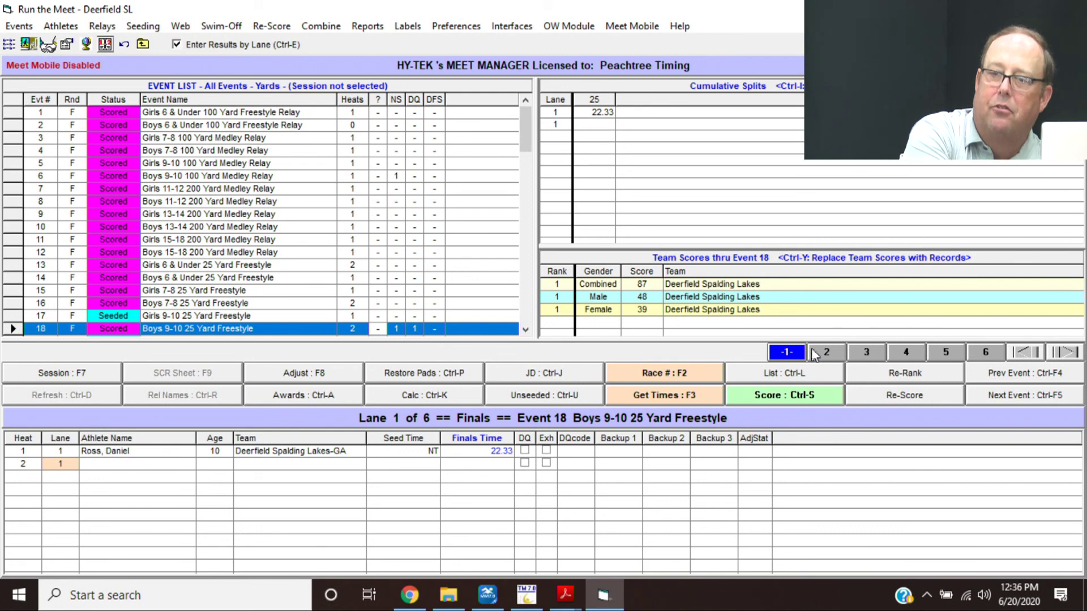
click(784, 356)
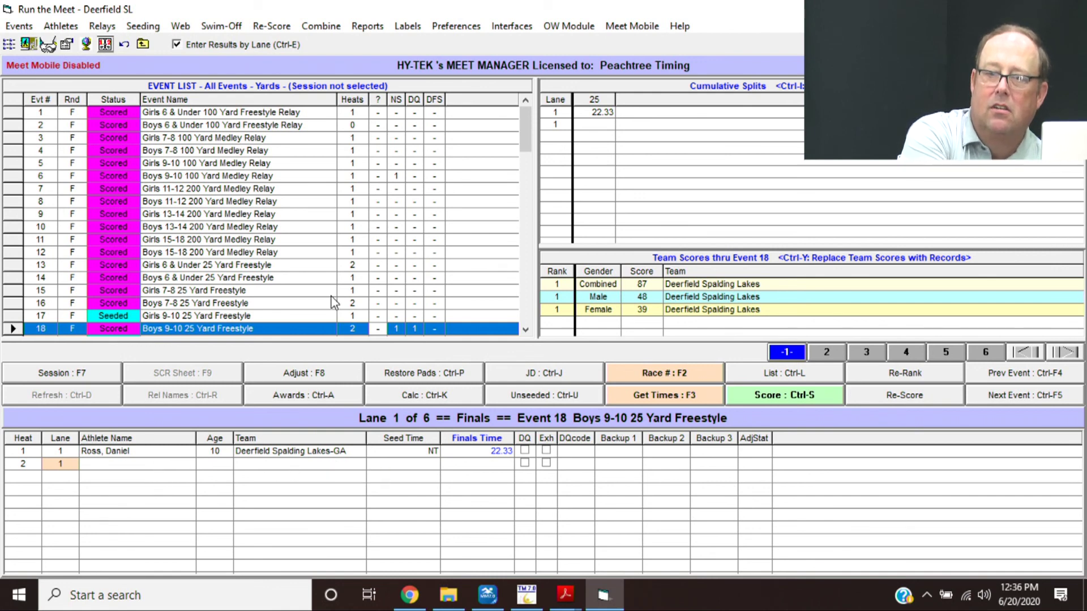
click(530, 283)
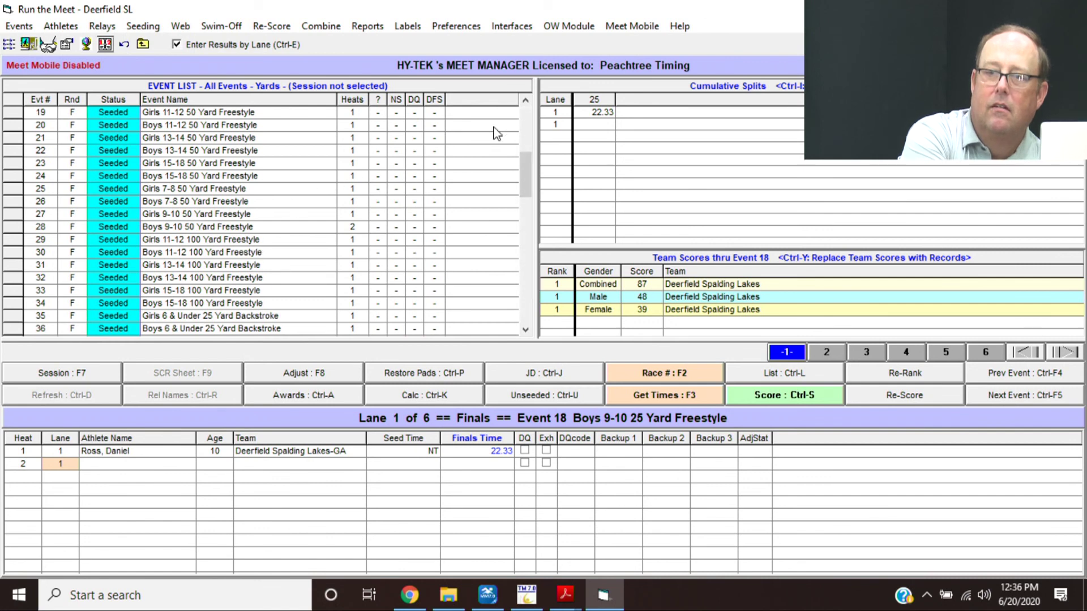
click(526, 124)
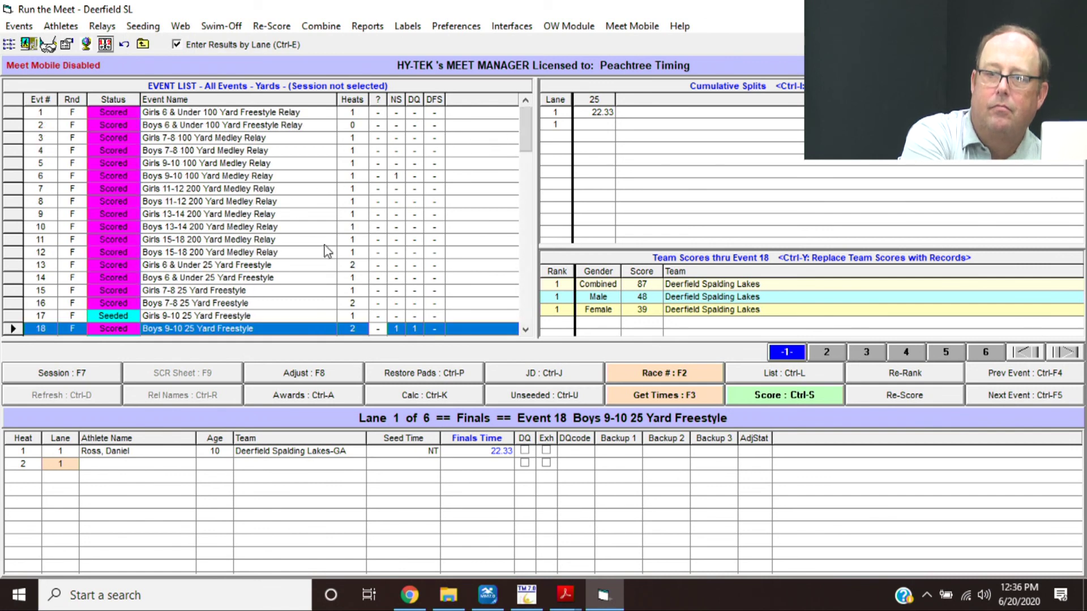
click(321, 270)
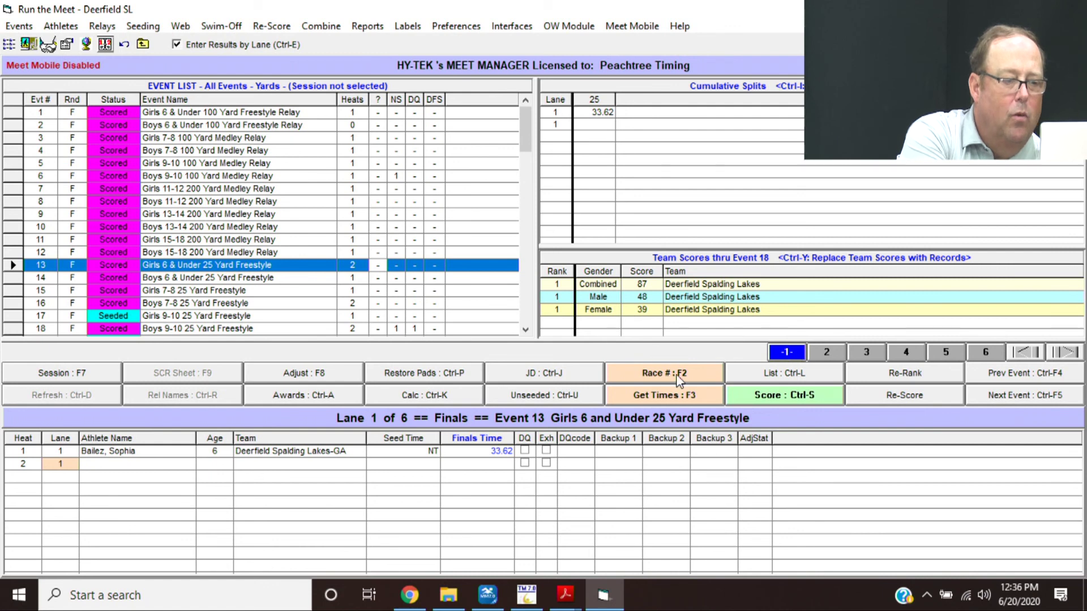
click(824, 355)
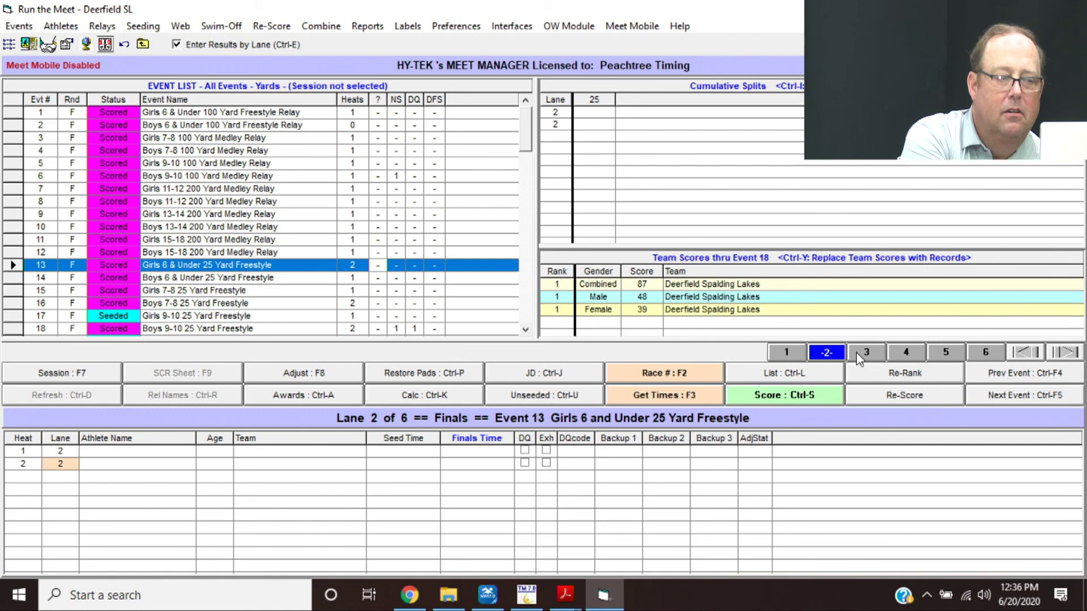
- Show Event 13's lane 3 results, 35.16 in heat 1 and 33.42 in heat 2
click(881, 353)
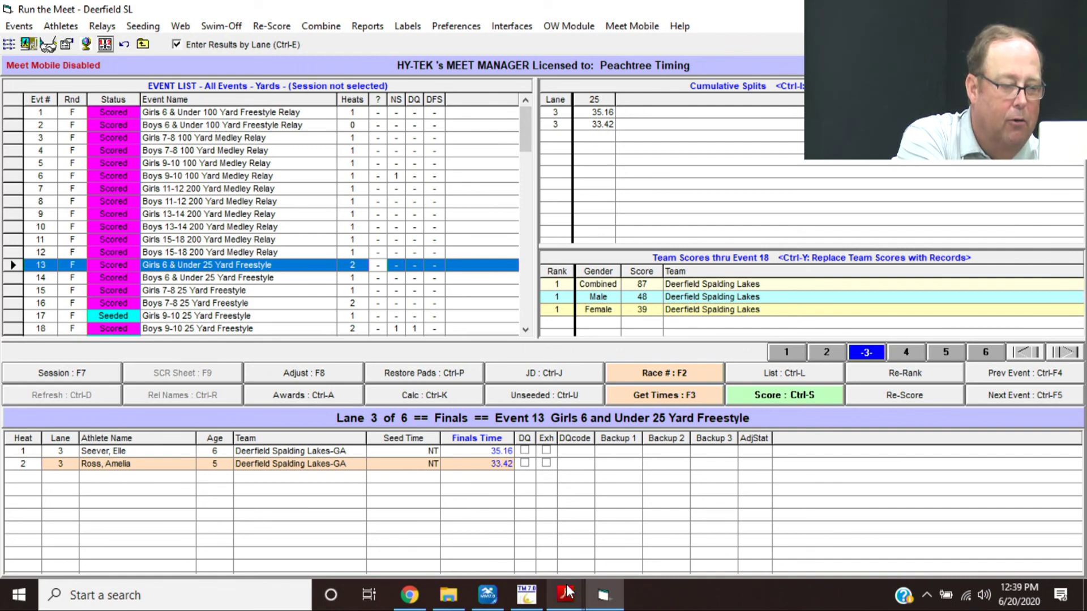
- Return to the Hy Tek Training PDF and scroll back to page 14, items d–i
mouse_move(566, 590)
click(521, 529)
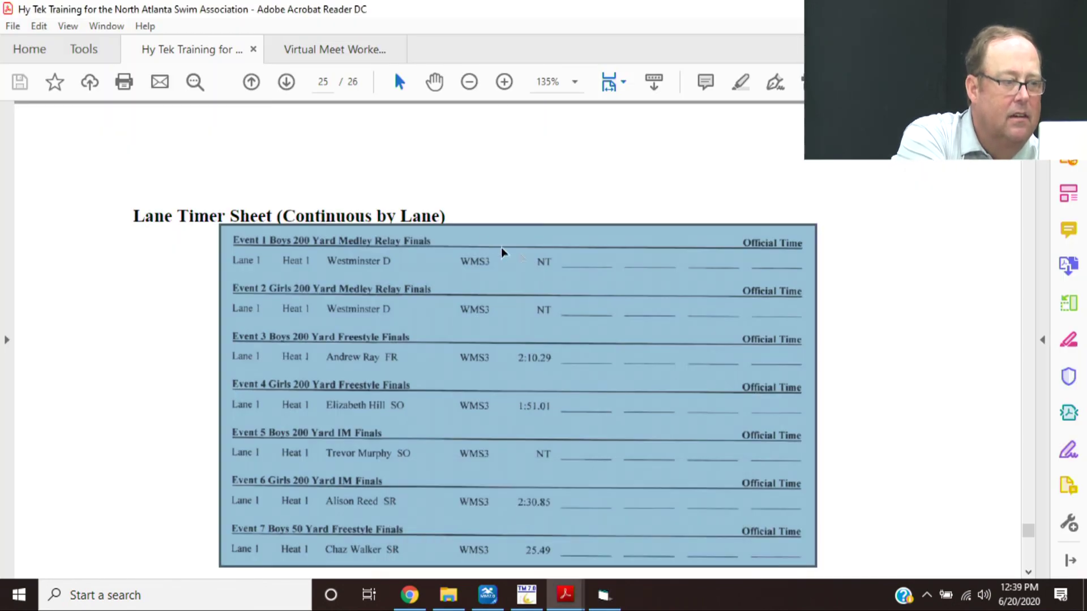
click(905, 336)
scroll(905, 336, down, 8)
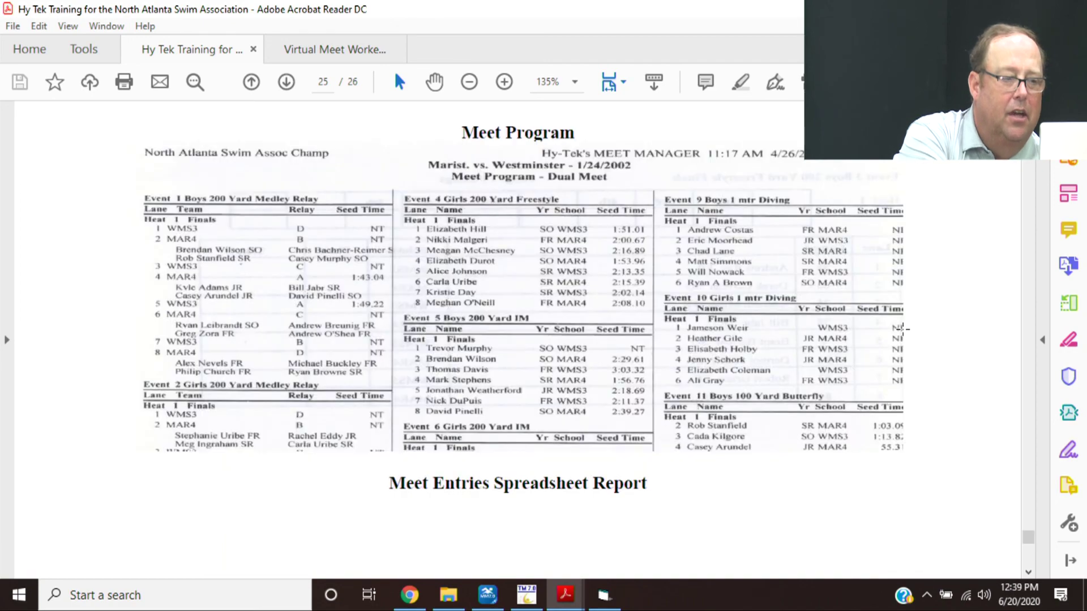
scroll(904, 335, up, 20)
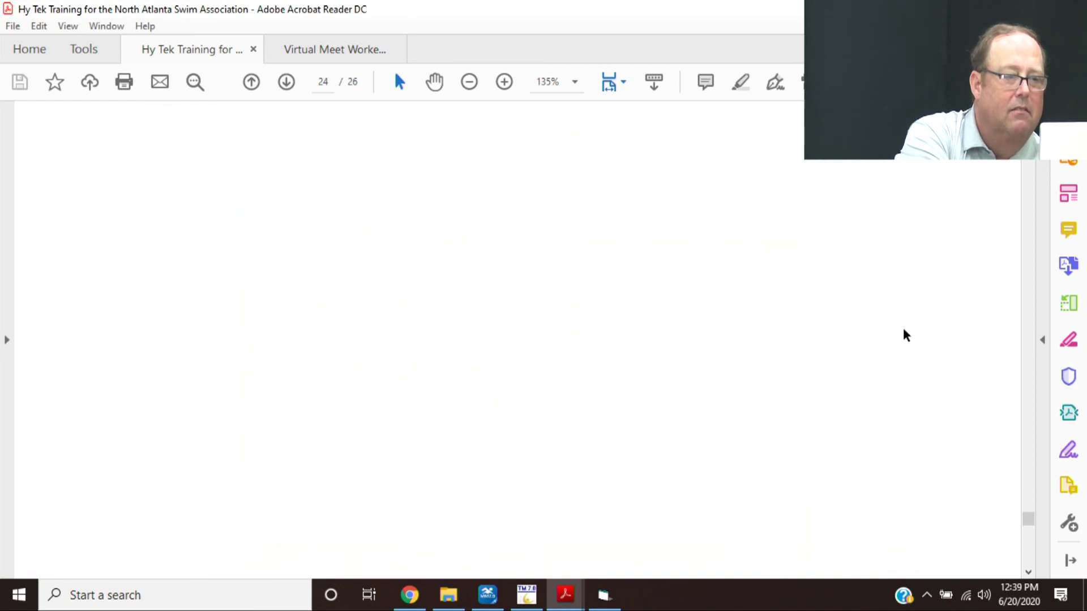
scroll(904, 335, up, 20)
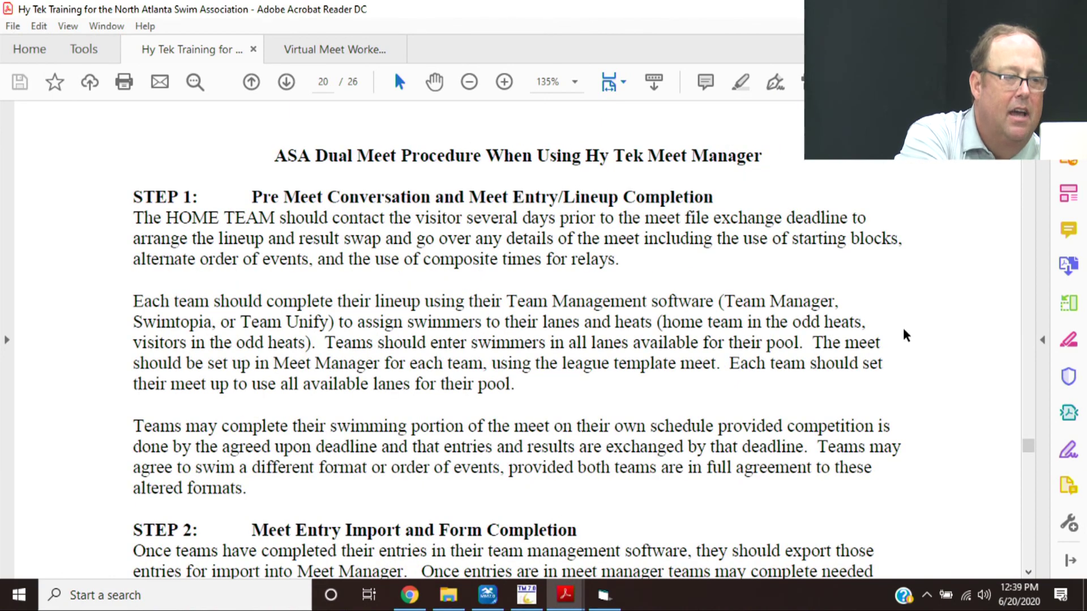
scroll(904, 335, up, 15)
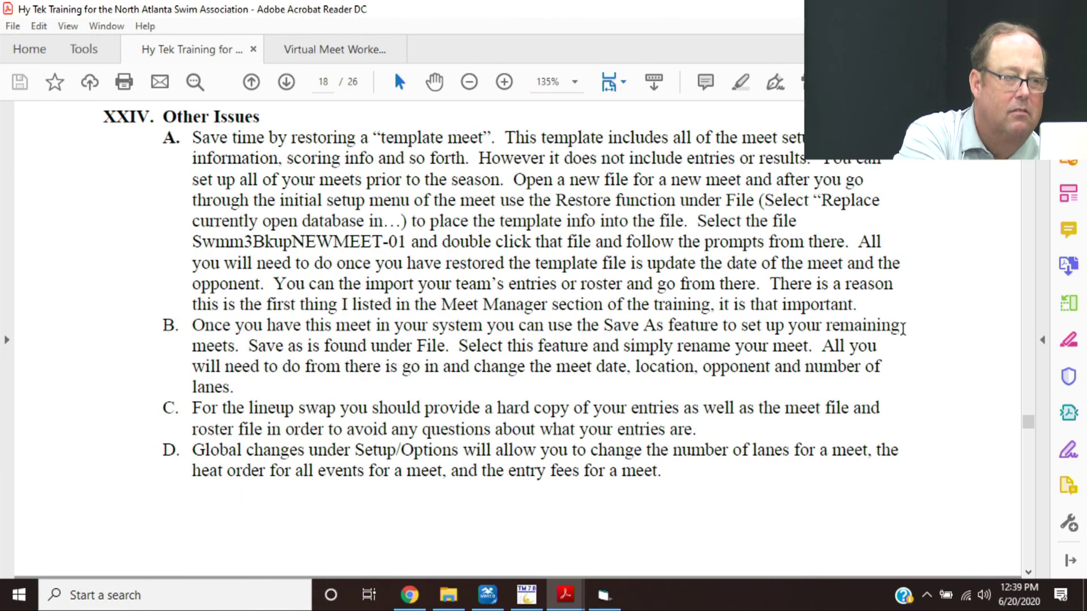
scroll(905, 335, up, 15)
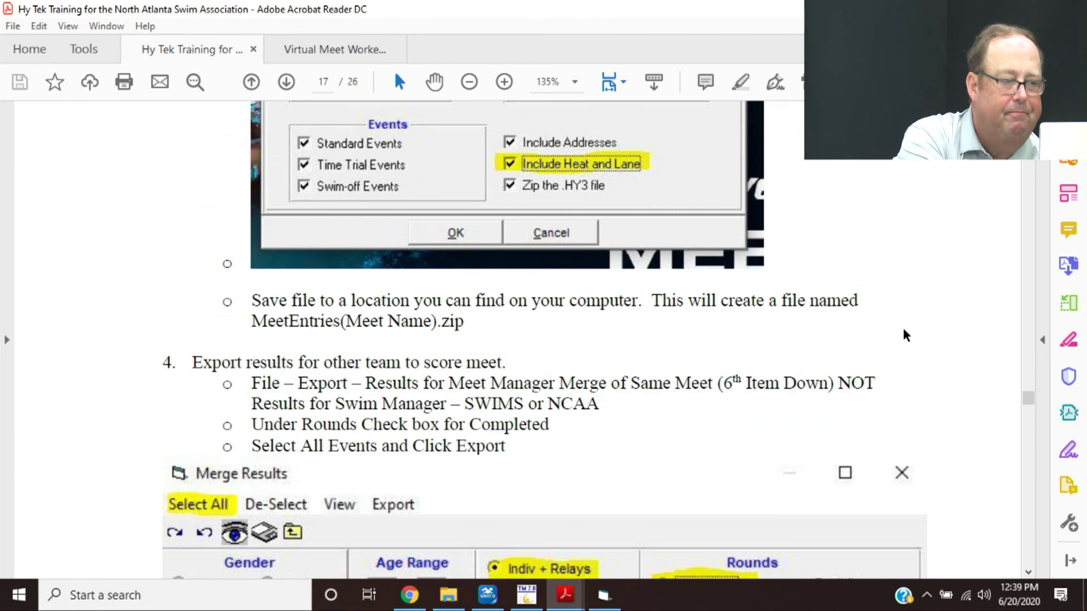
scroll(904, 335, up, 15)
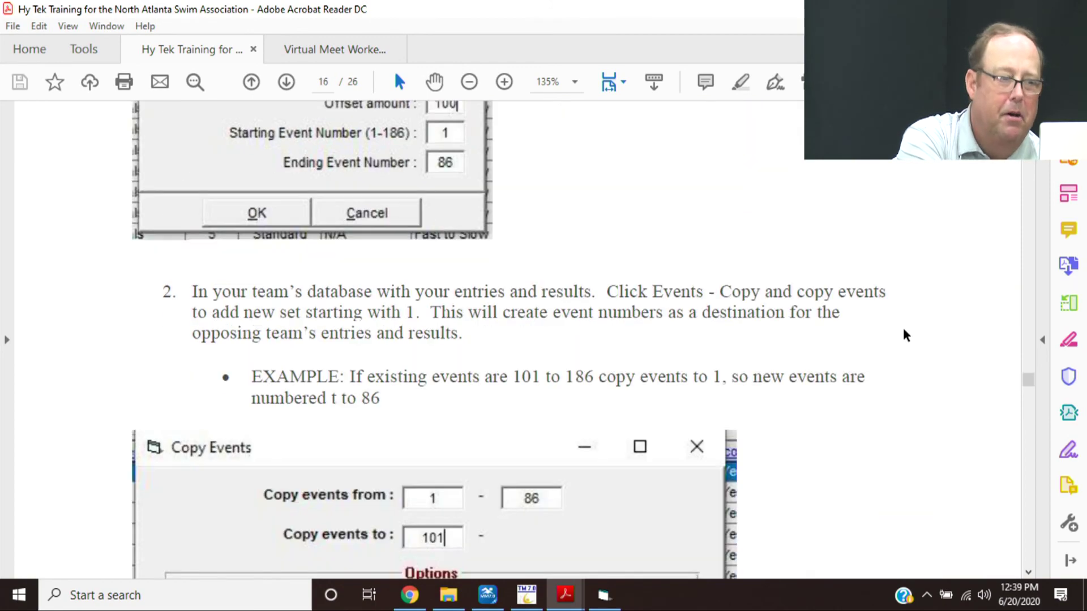
scroll(903, 329, up, 15)
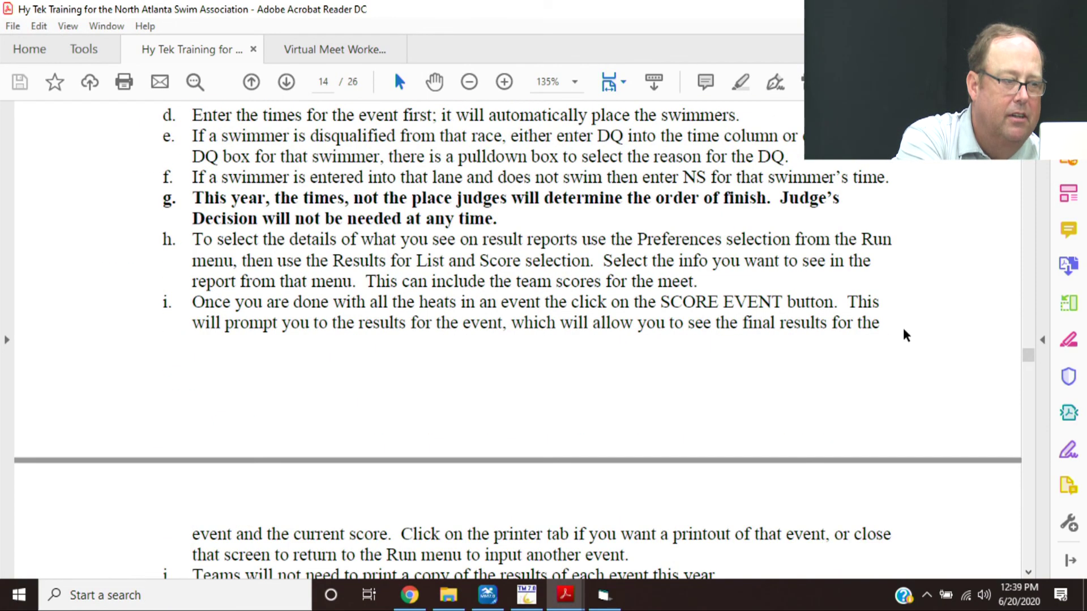
scroll(905, 335, down, 5)
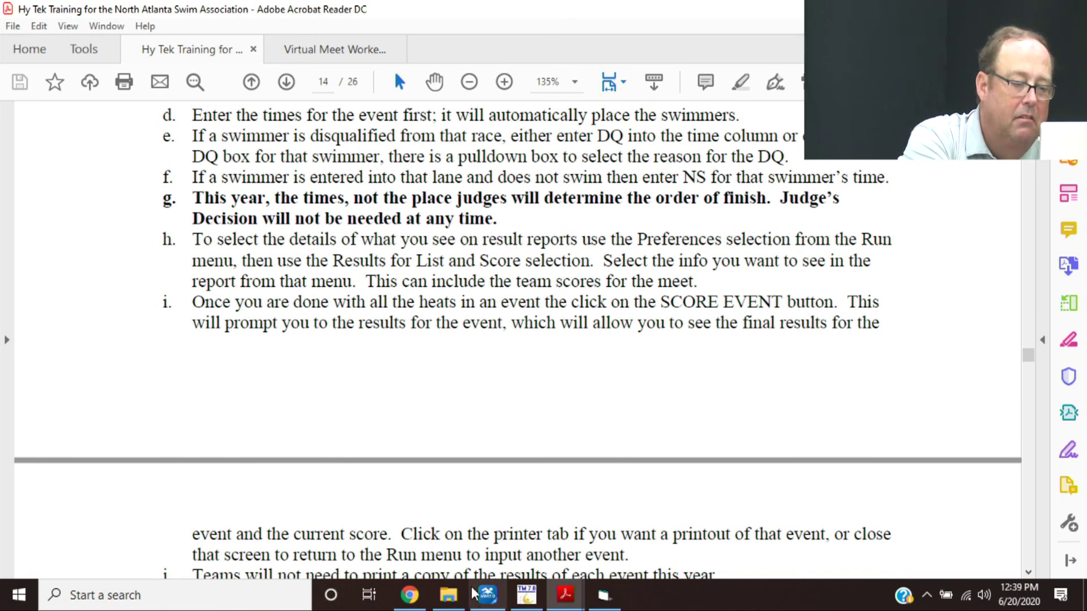
- In Meet Manager, switch Event 13 to results by heat and retrieve timing results
click(478, 535)
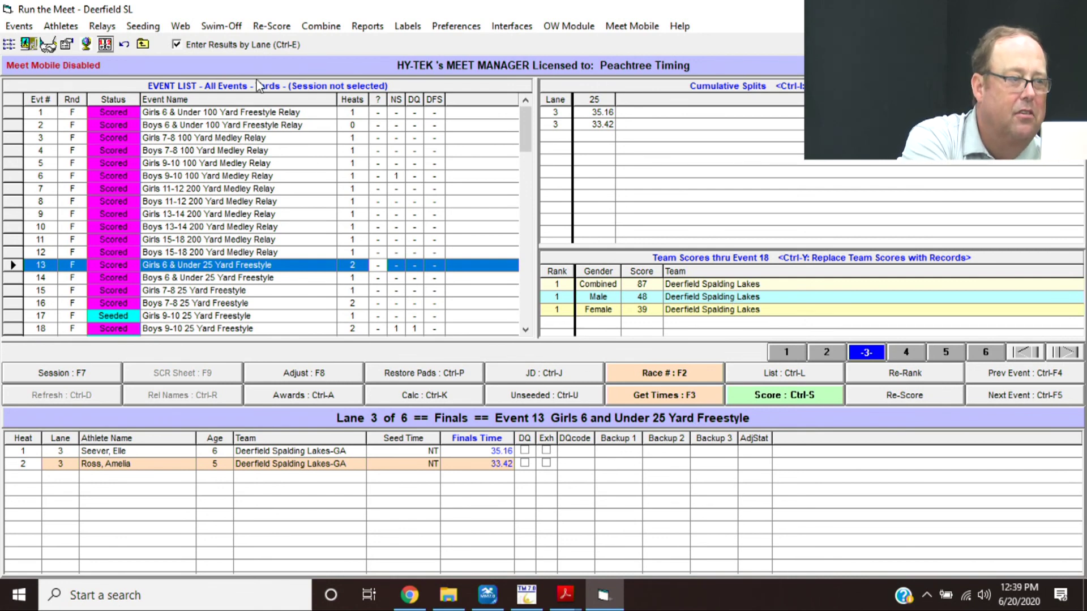
click(233, 45)
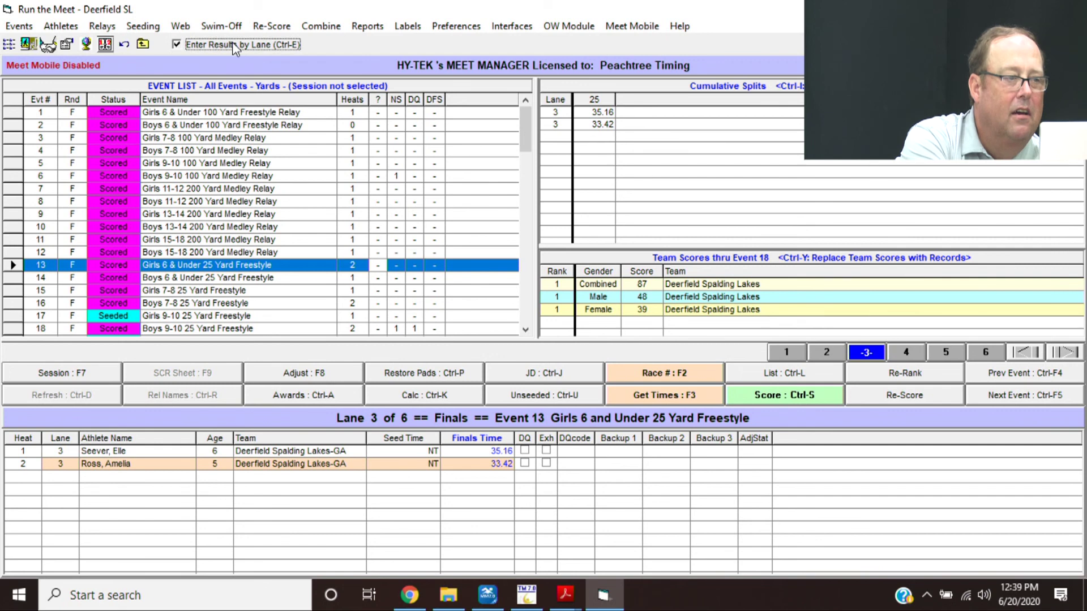
click(655, 395)
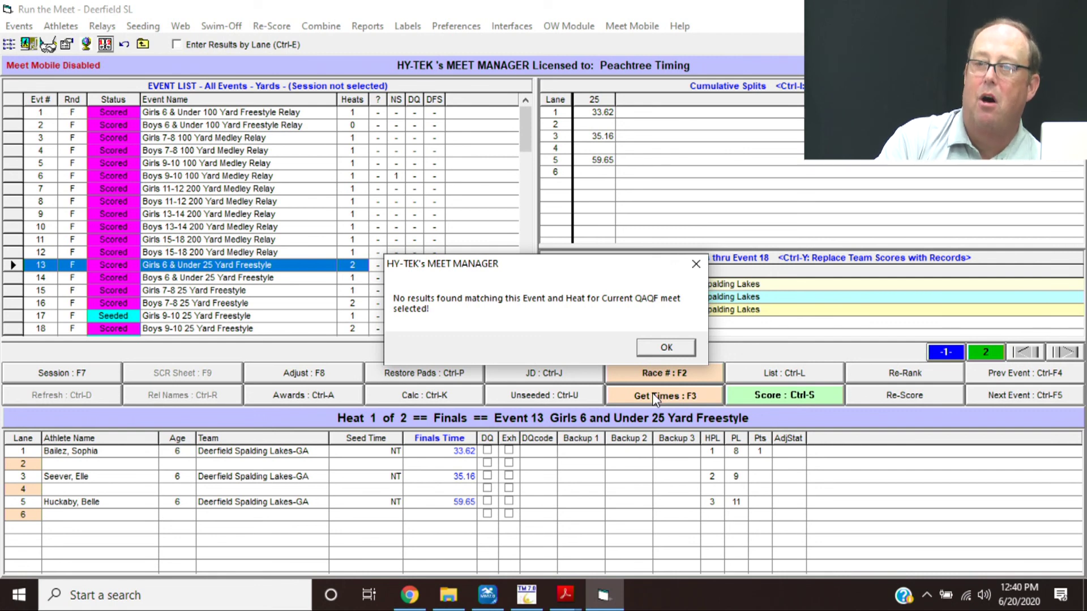
- Dismiss the 'No results found' message
click(666, 344)
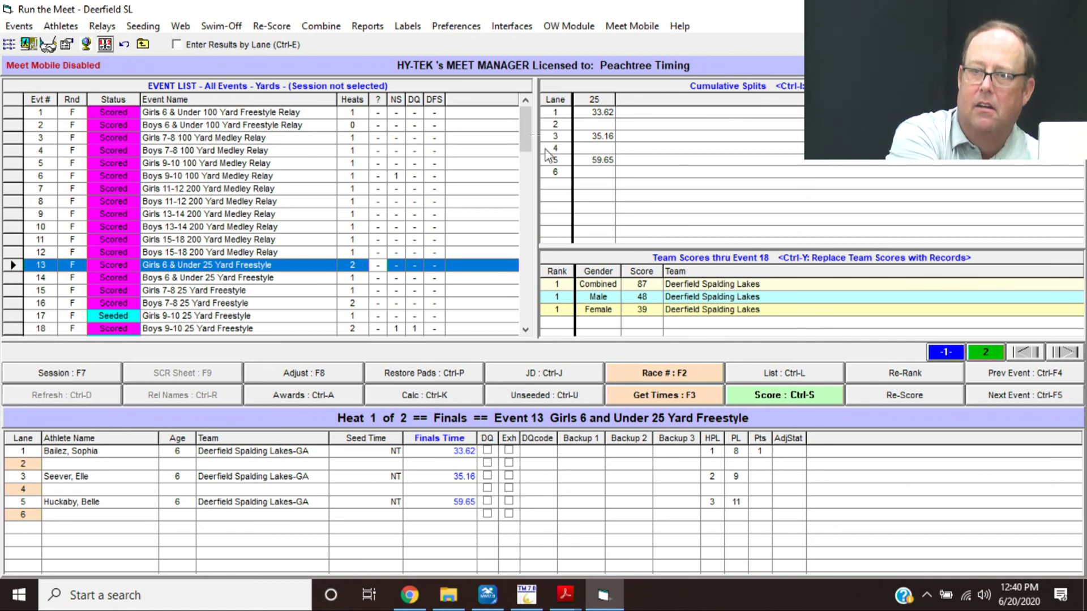
- Turn on Include Team Scores, DQ Codes and Records in the List and Score results preferences
click(446, 30)
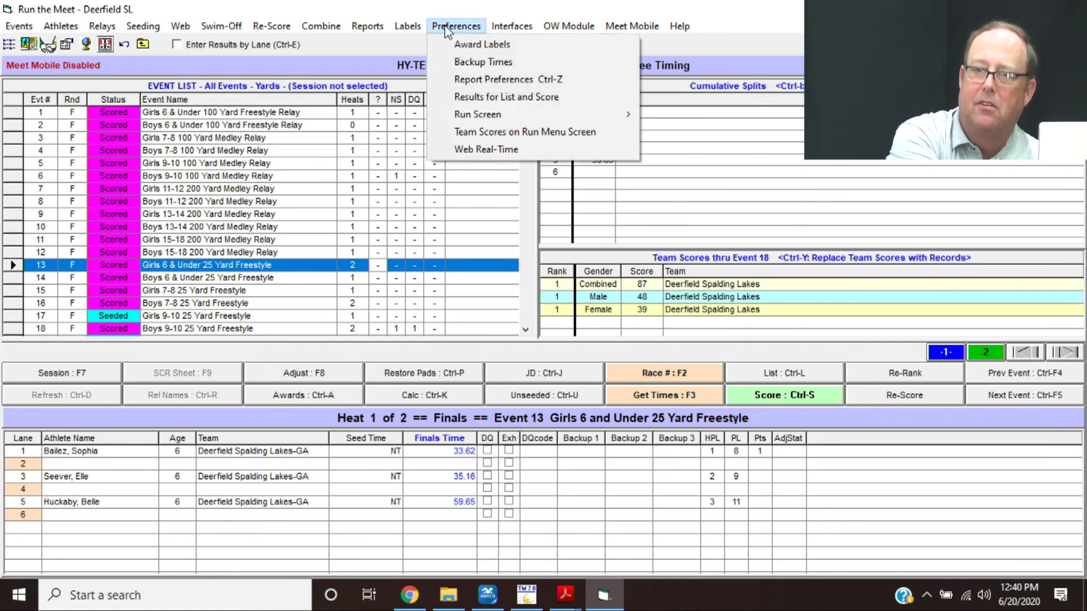
click(475, 101)
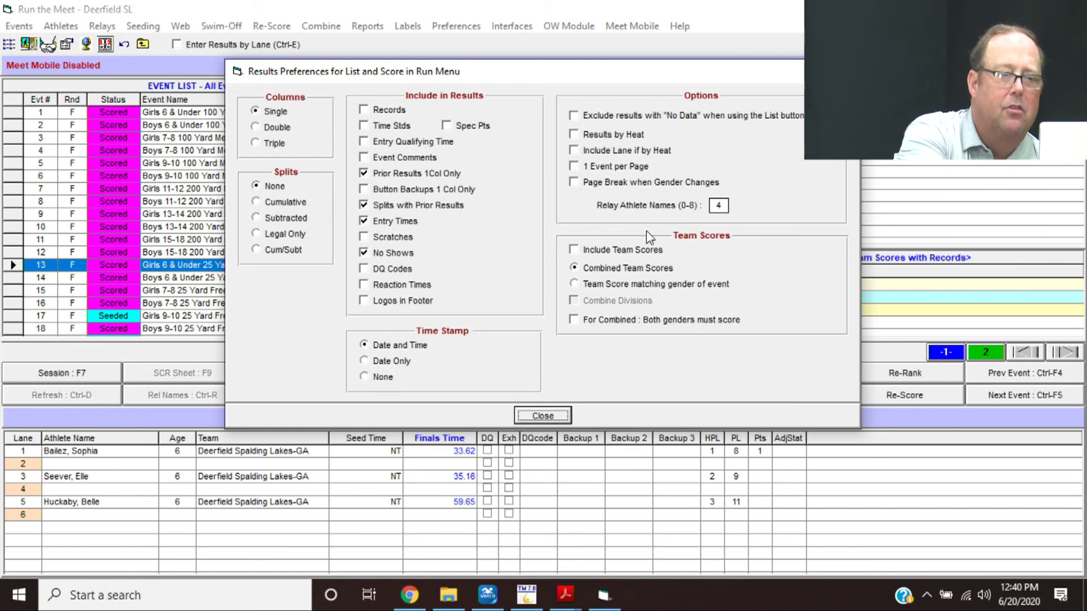
click(601, 253)
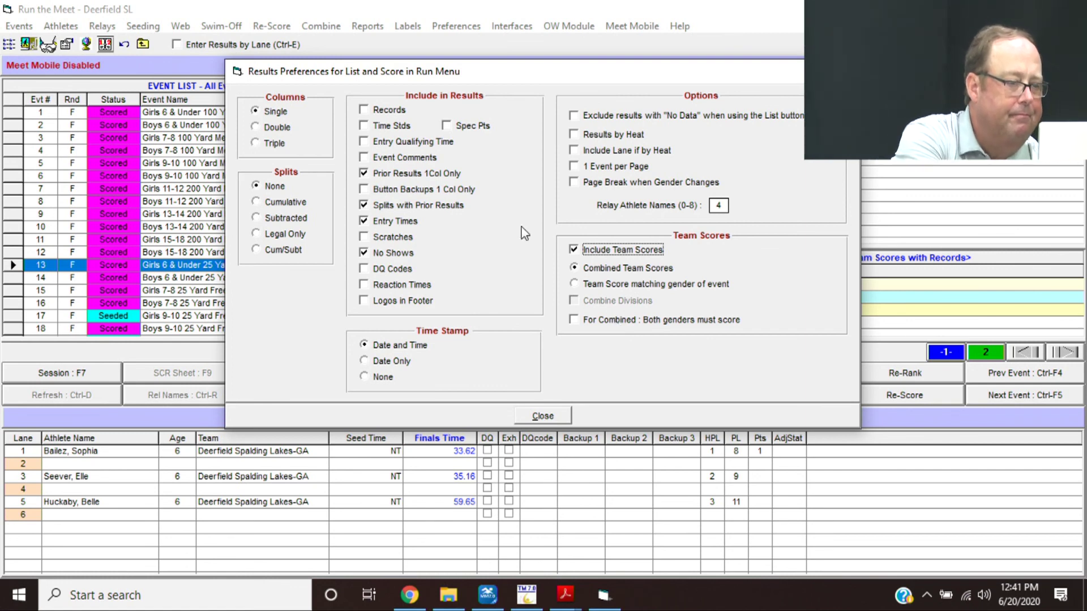
click(394, 276)
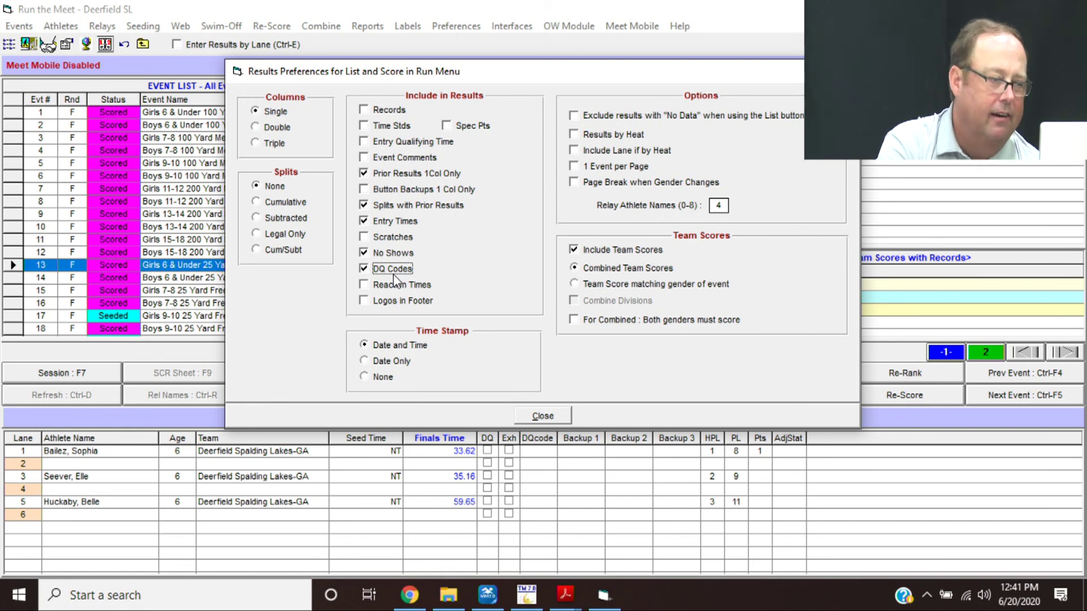
click(374, 109)
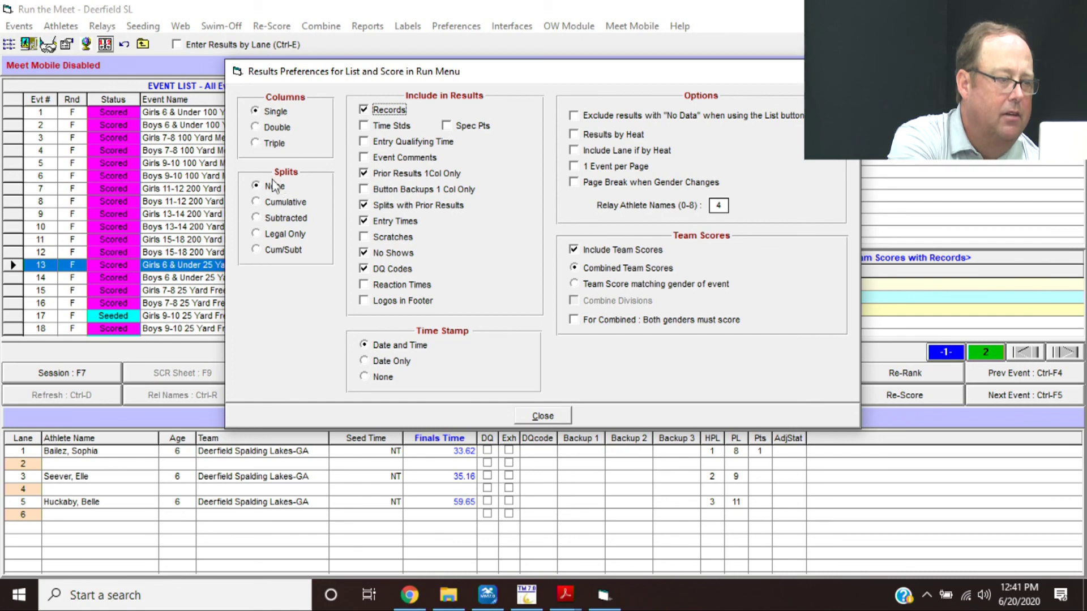
click(543, 416)
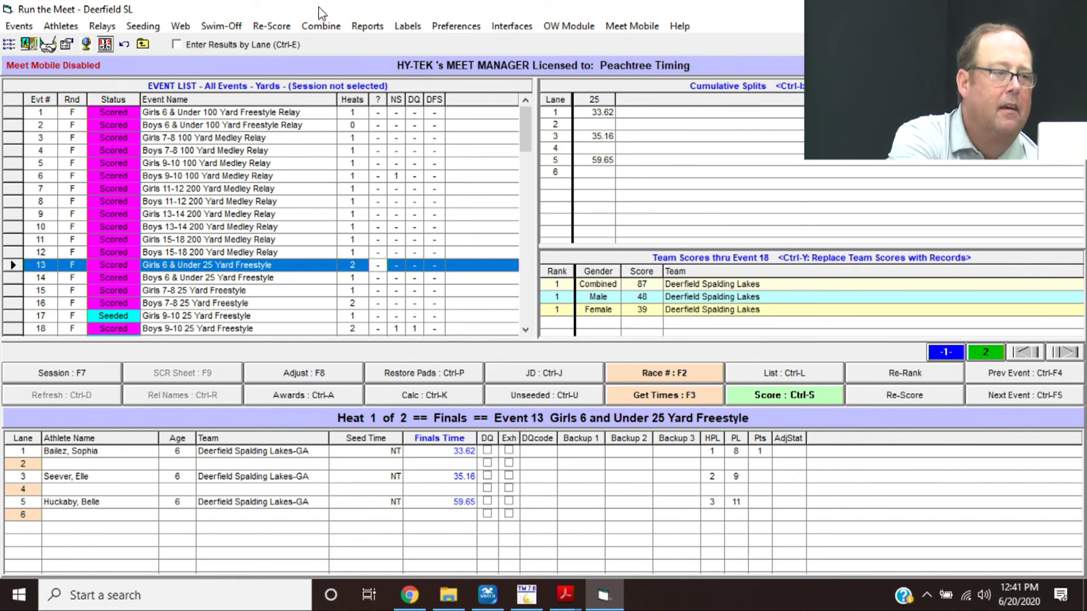
click(450, 29)
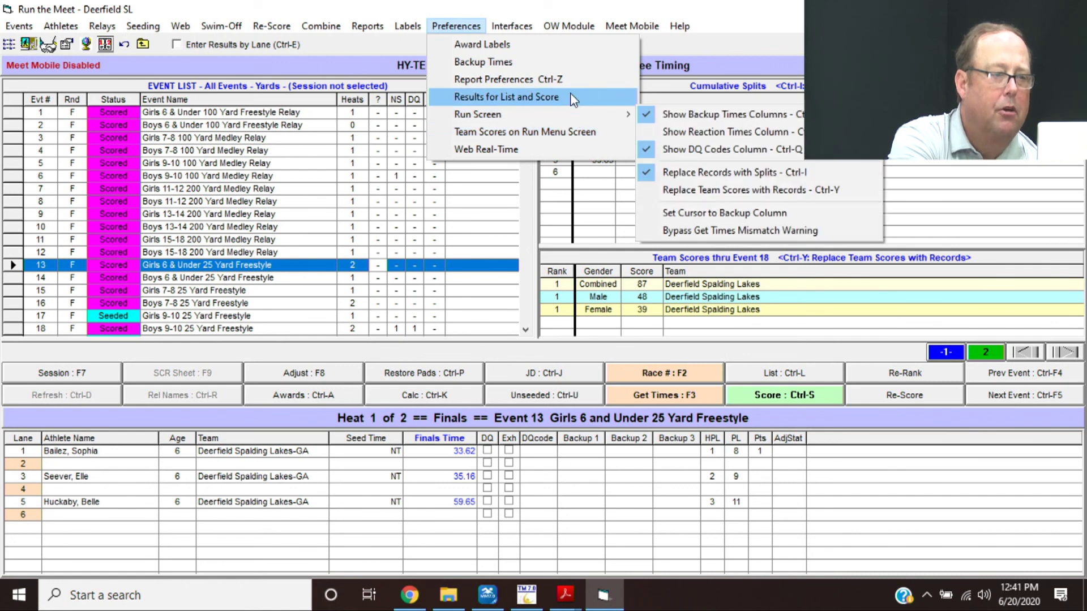
- Uncheck Show Male and Show Female in the run screen's Team Scores preferences
click(583, 133)
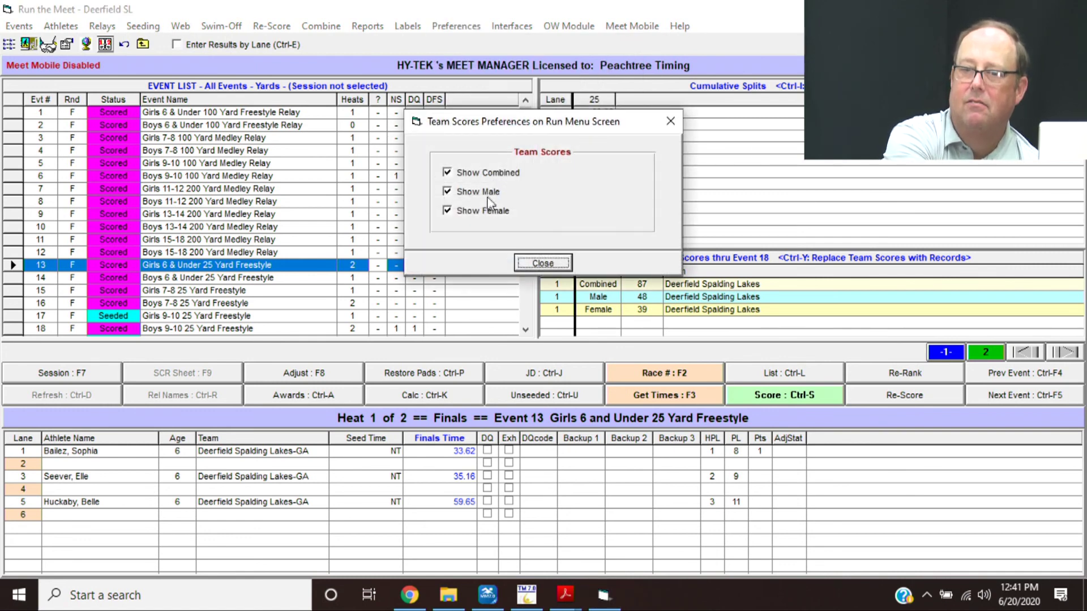
click(490, 193)
click(490, 211)
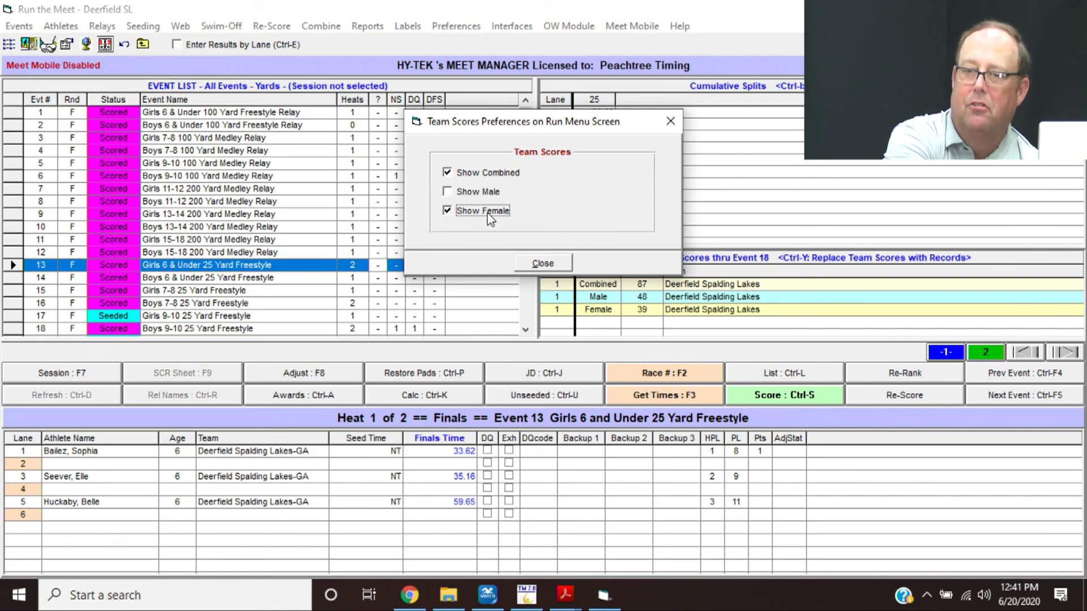
click(543, 264)
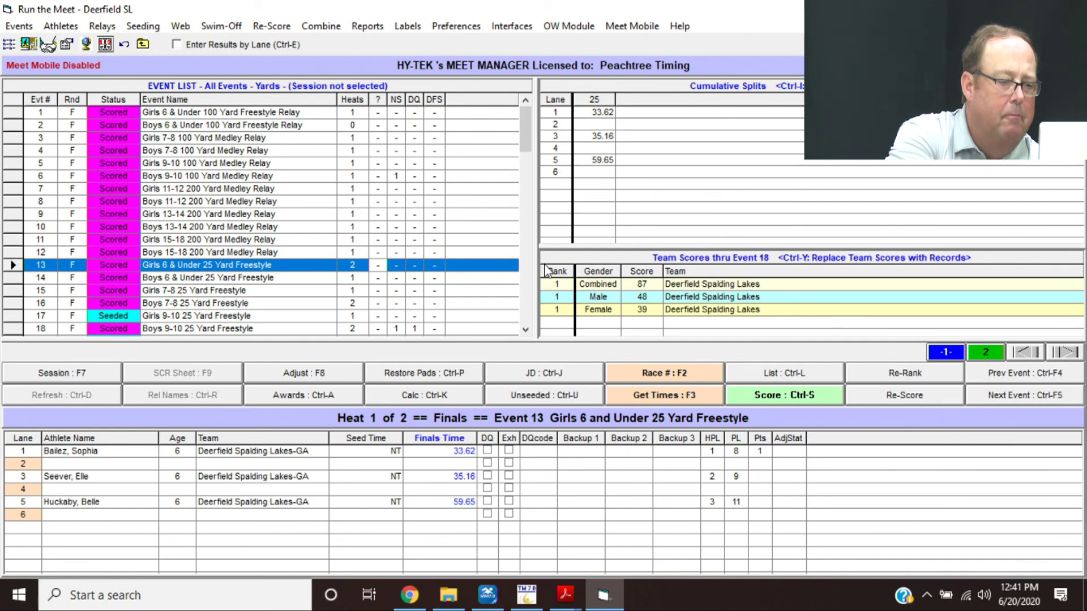
- Return to the training PDF and read page 15's items h and i on results preferences and re-scoring
mouse_move(560, 598)
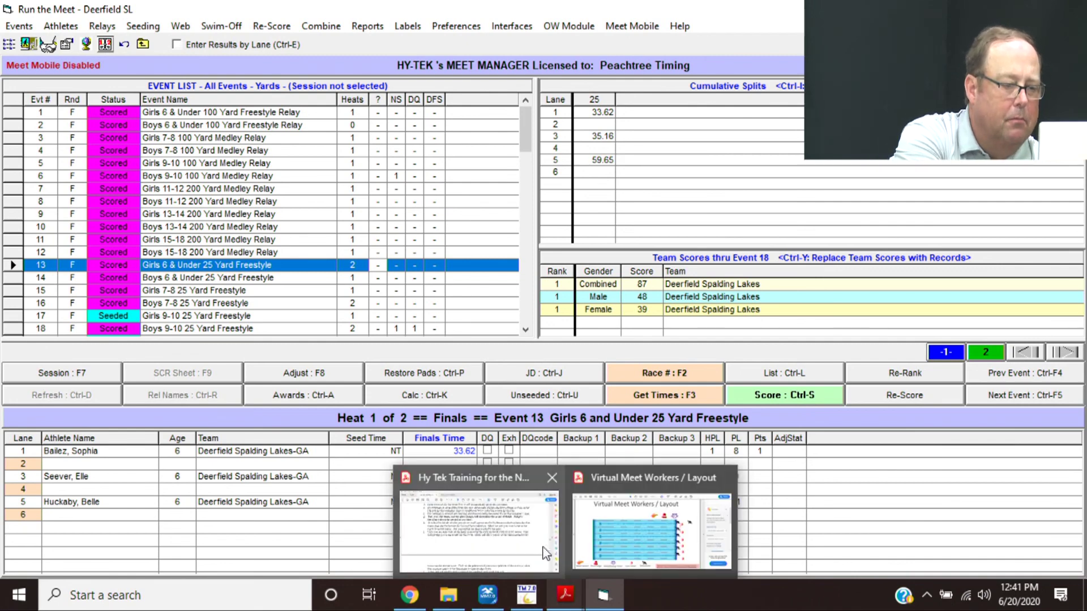
click(543, 554)
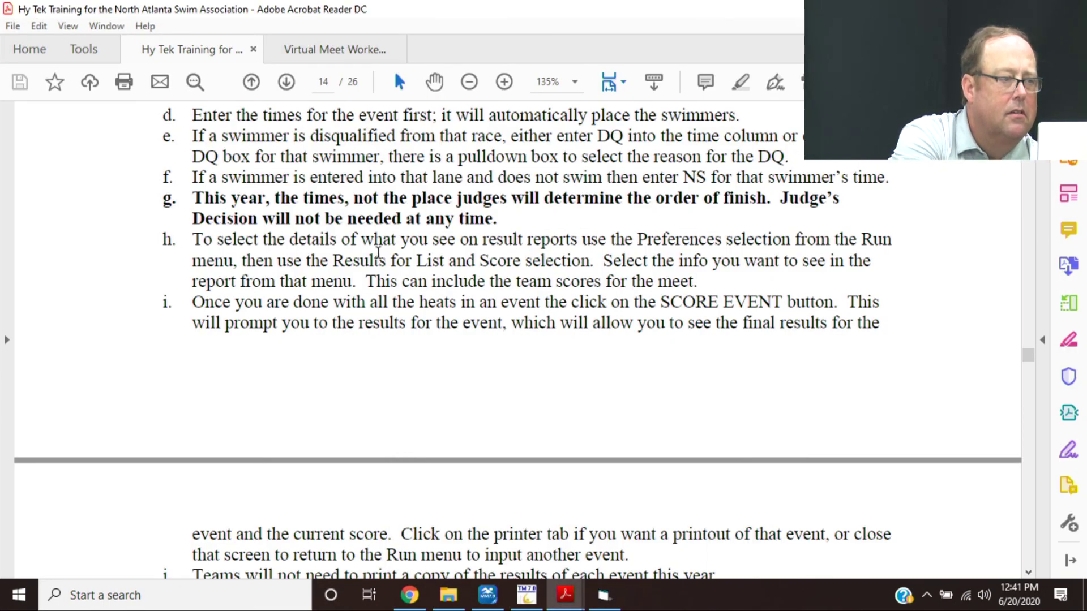
scroll(378, 251, up, 7)
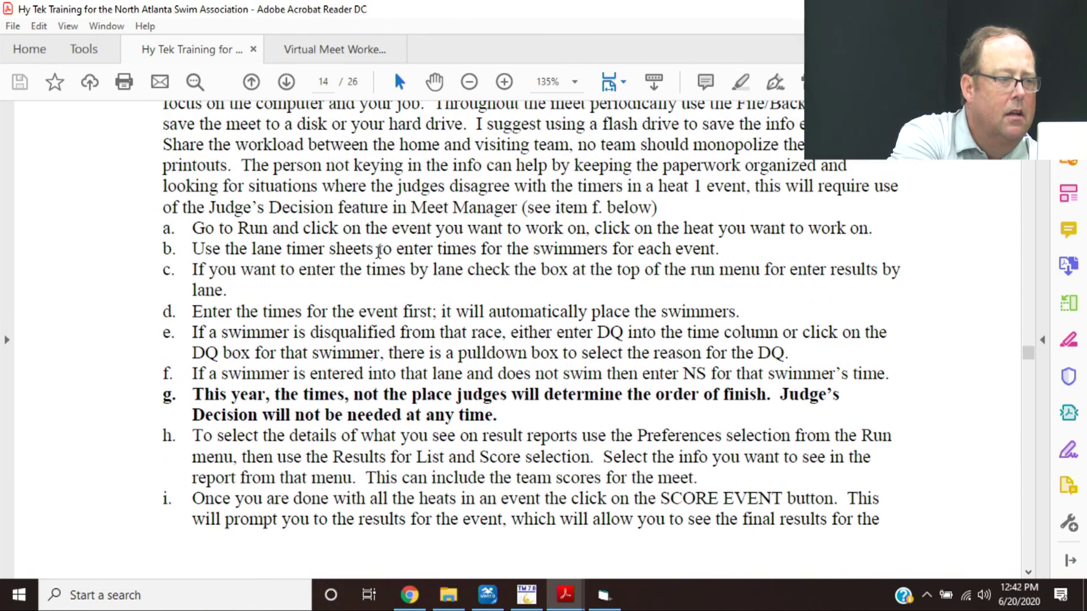
scroll(378, 252, up, 2)
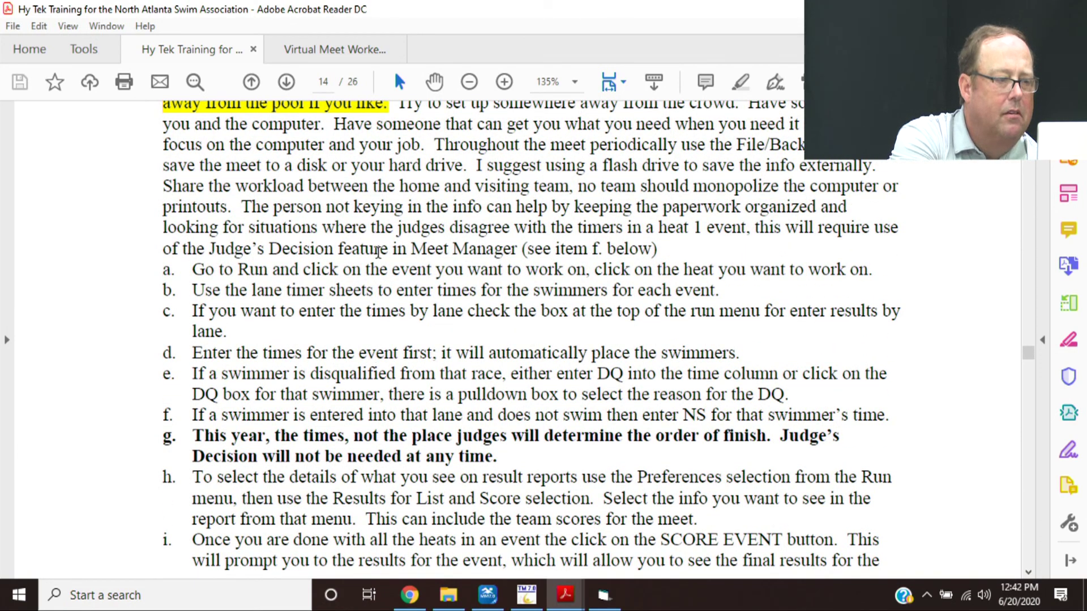
key(Down)
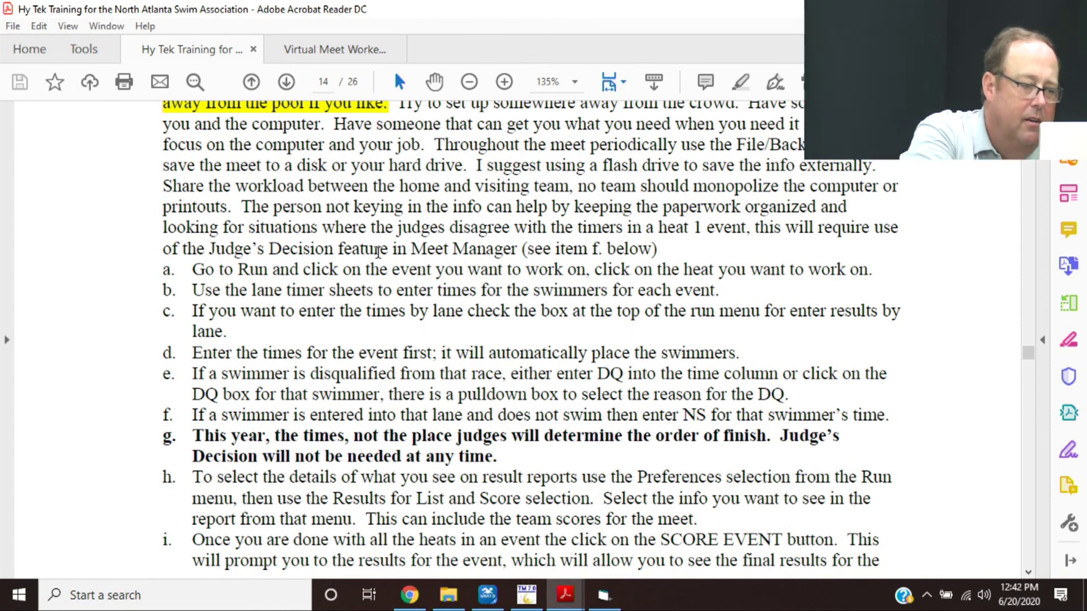
click(333, 490)
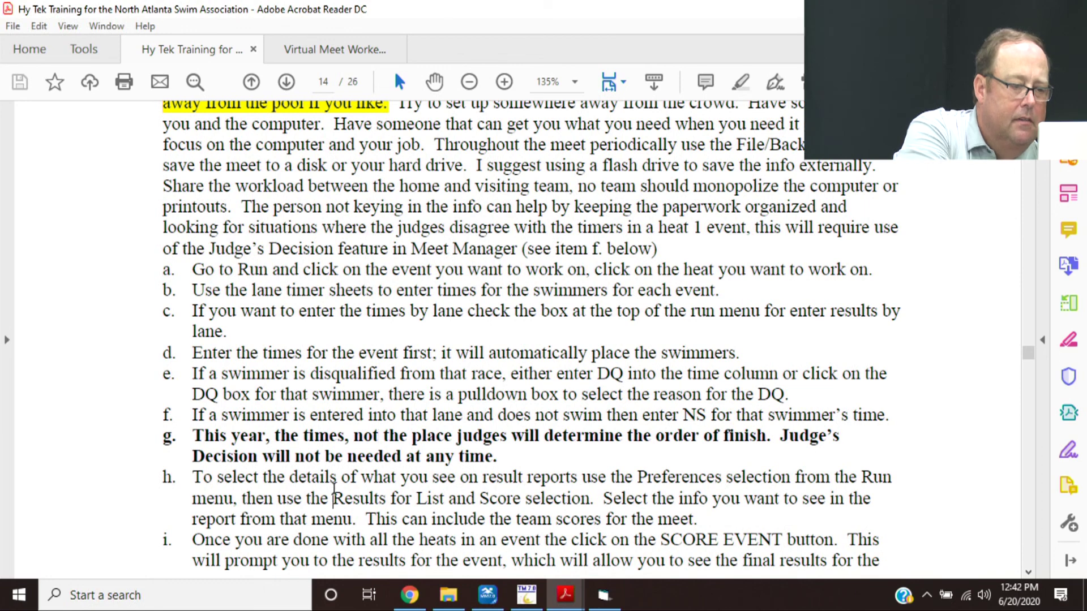
key(Page_Down)
key(Down)
key(Down)
key(Down)
key(Down)
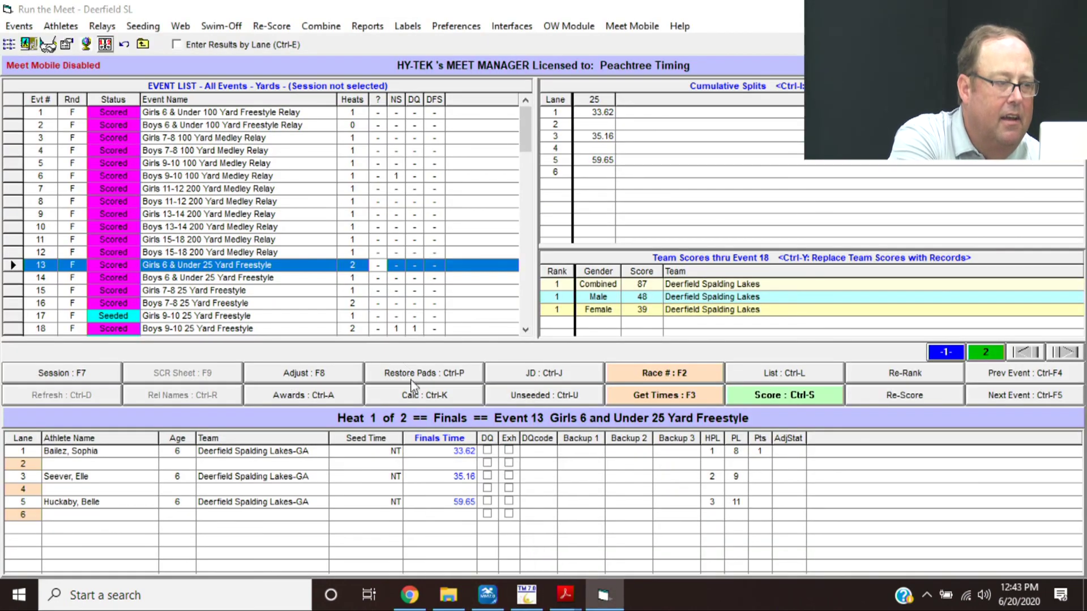
- Correct lane 1's finals time in event 15, Girls 7-8 25 Yard Freestyle, to 15.55
click(488, 565)
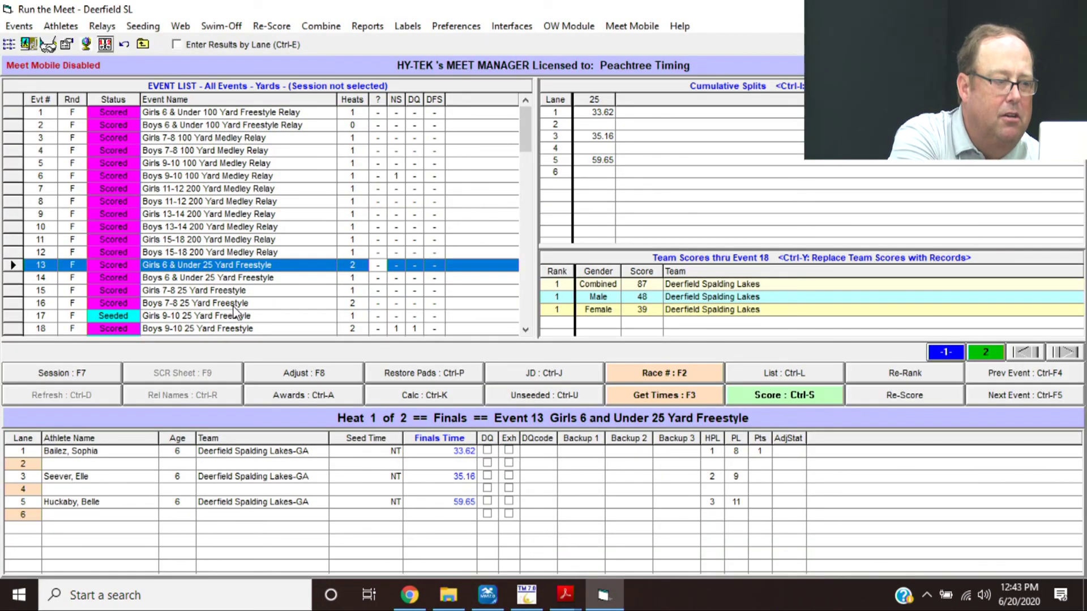
click(242, 294)
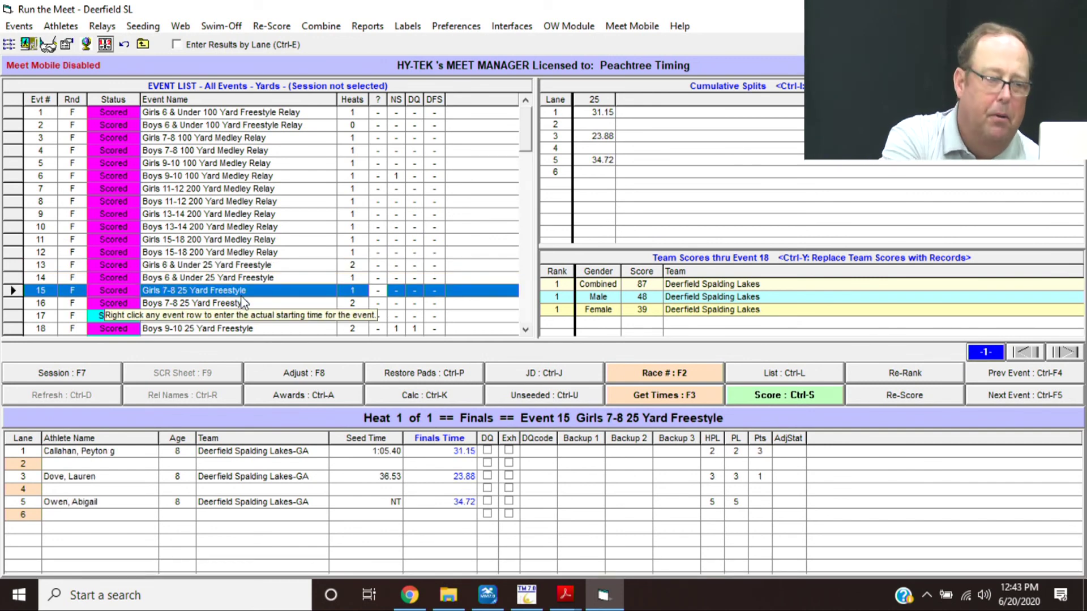
click(457, 453)
text(1555)
key(Return)
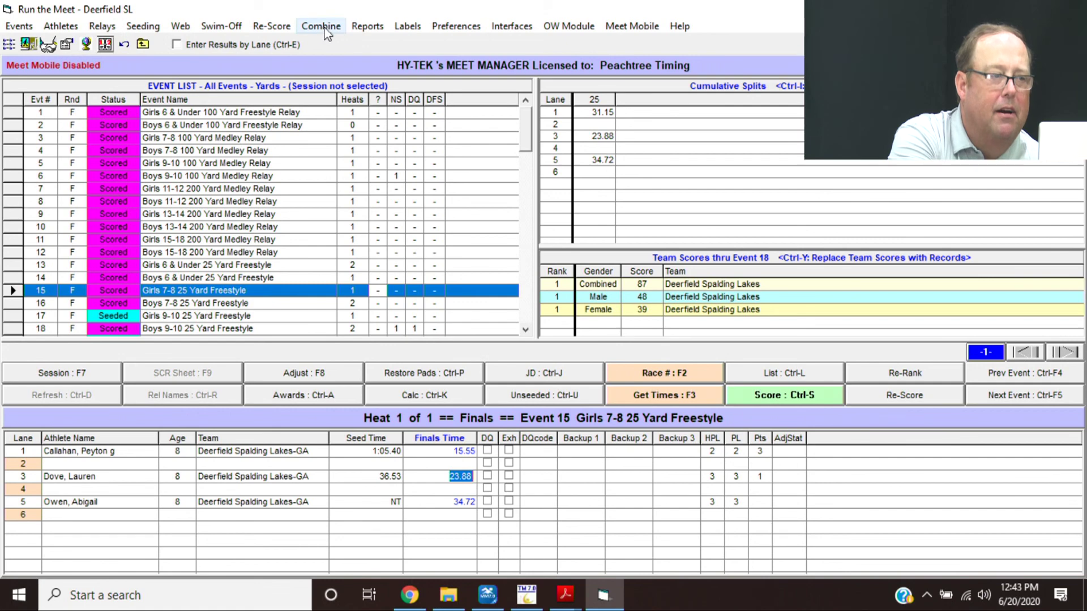
- Re-score all events, dismiss the two error messages, and reopen Run the Meet
click(265, 27)
key(Return)
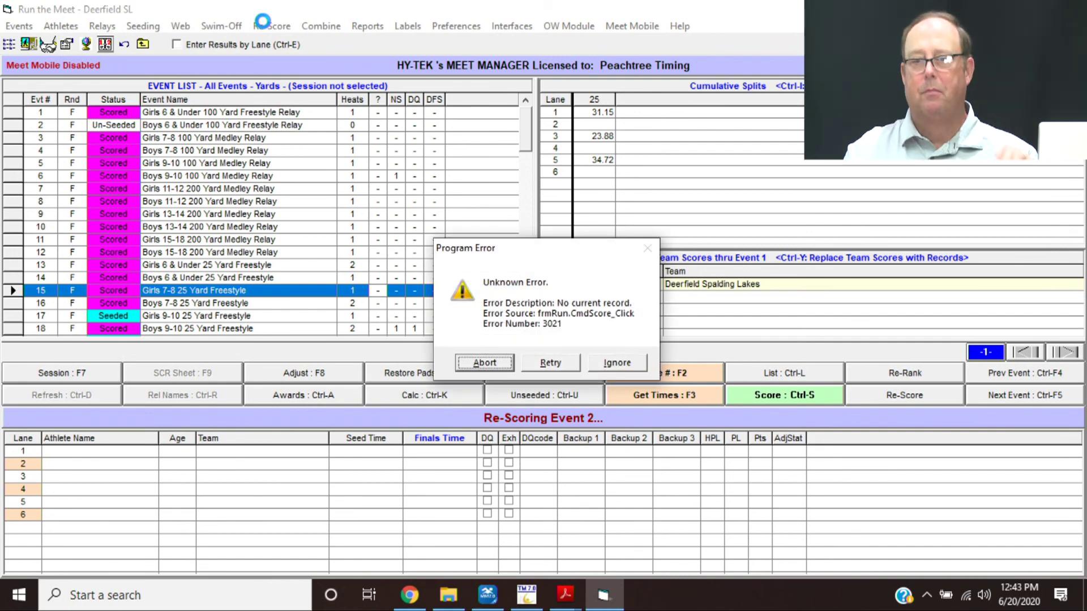
key(Return)
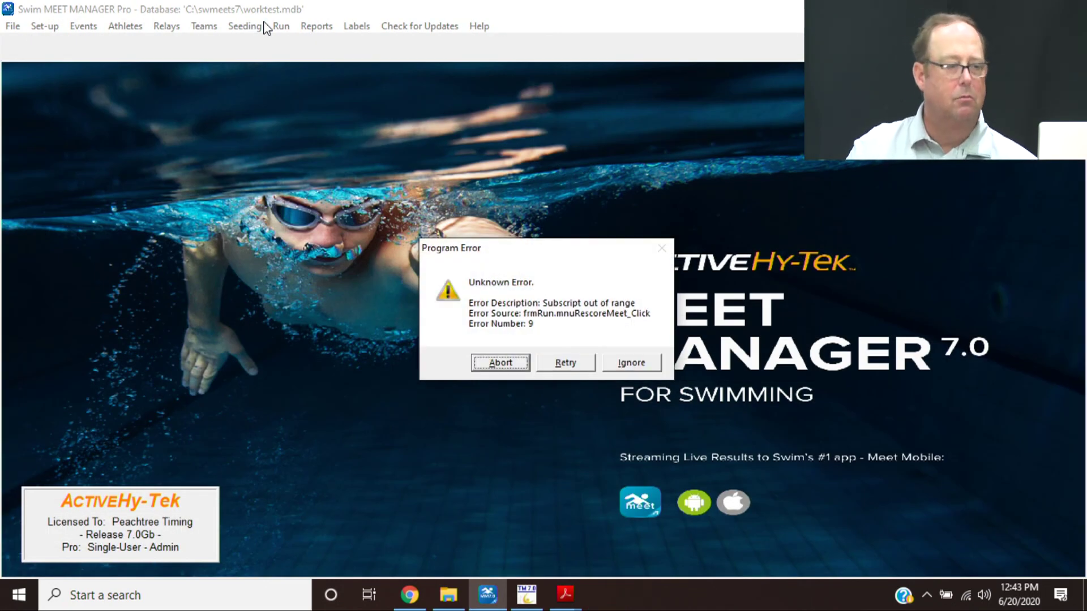
key(Return)
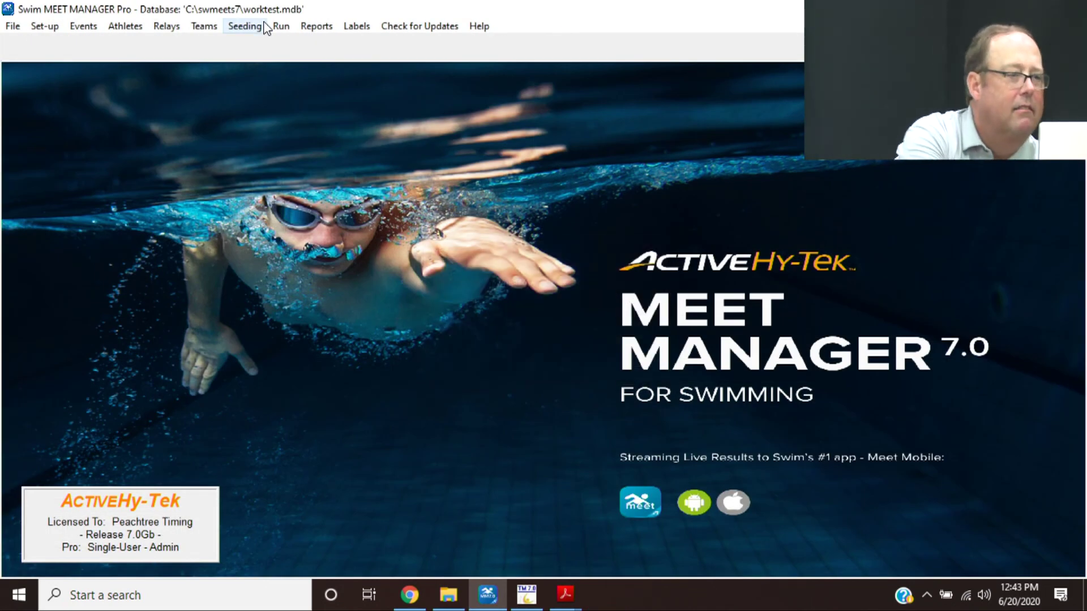
click(281, 27)
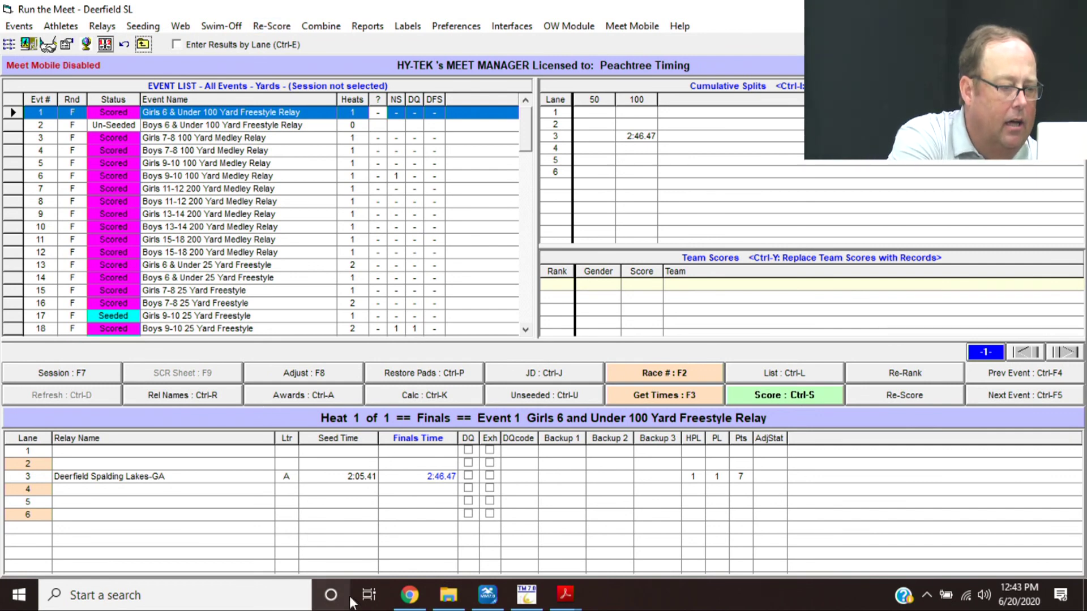
mouse_move(565, 594)
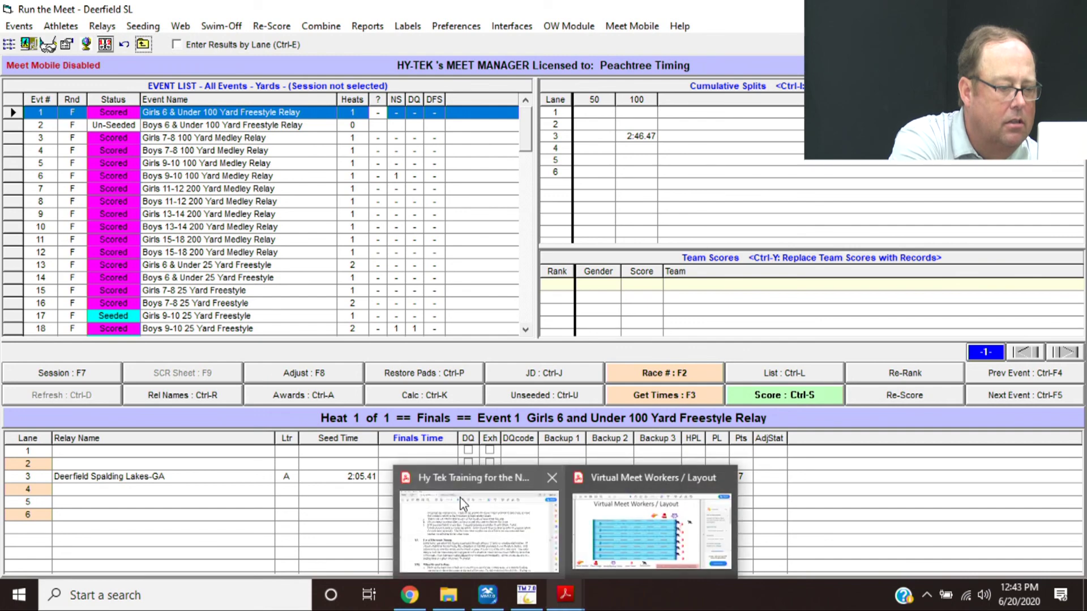
click(462, 503)
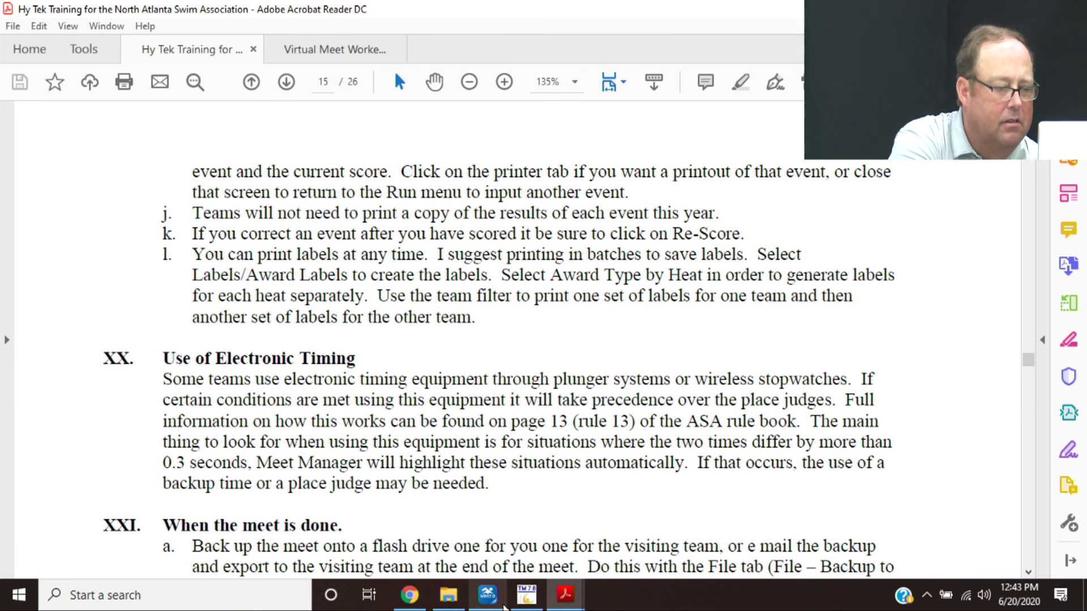
mouse_move(488, 595)
click(485, 523)
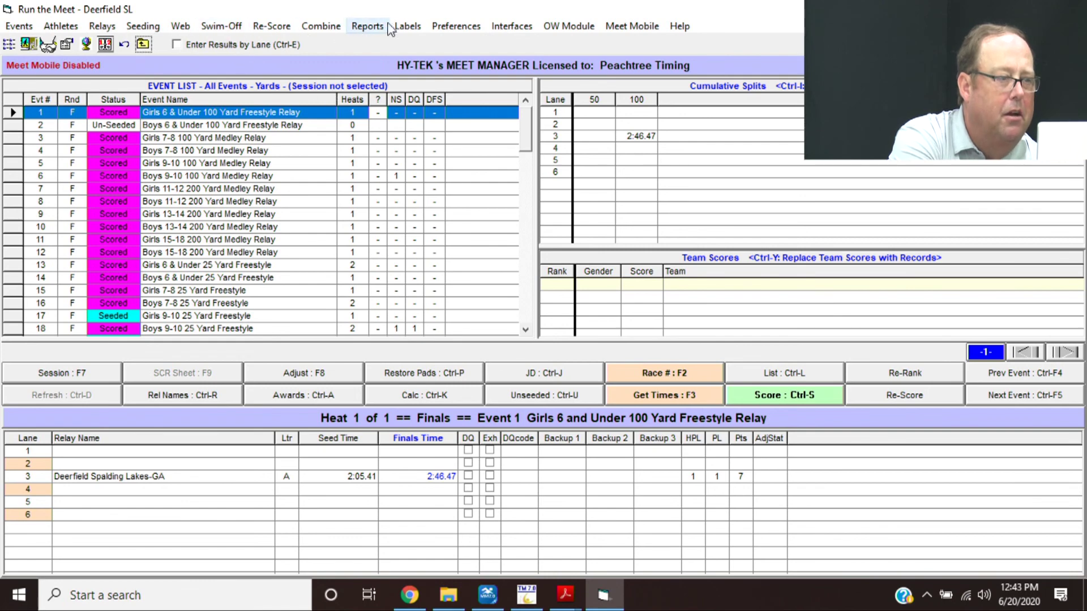
- Create By Heat award labels for events 1, 5 and 6, then close the preview and label setup
click(411, 26)
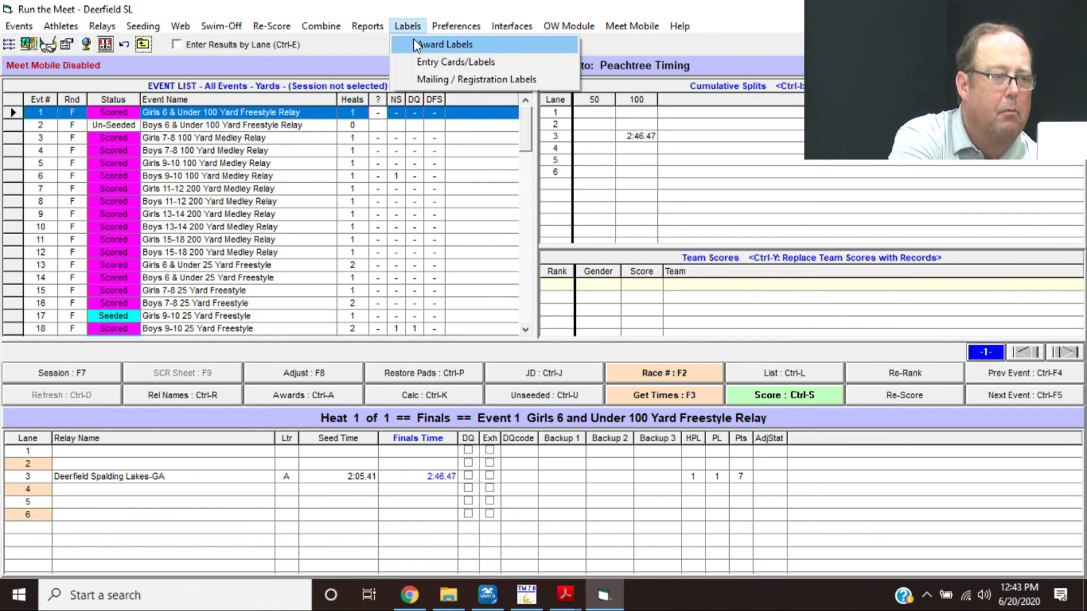
click(413, 44)
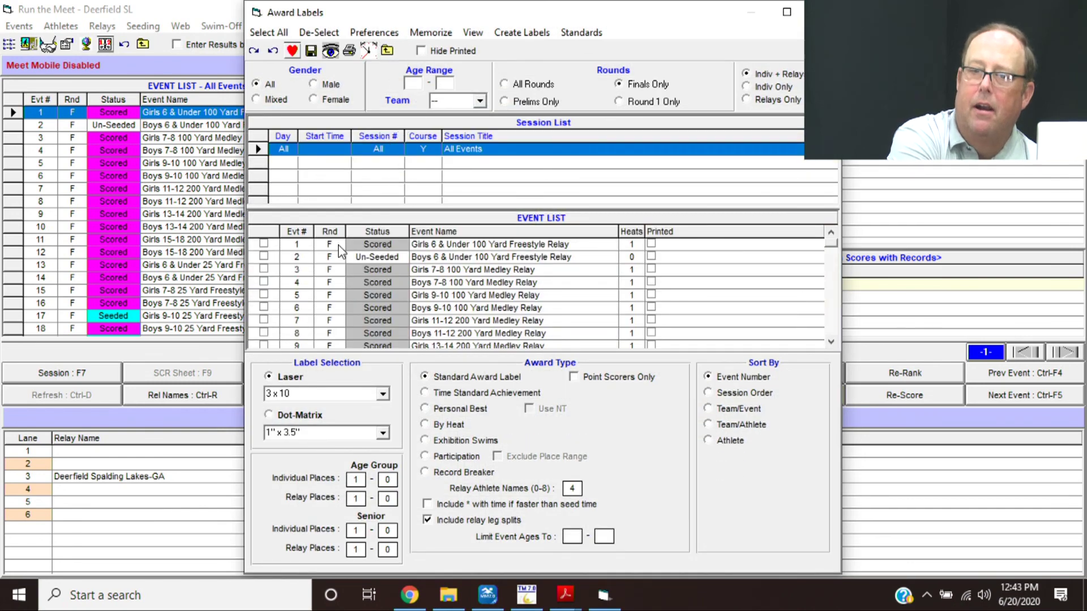
click(328, 299)
click(330, 308)
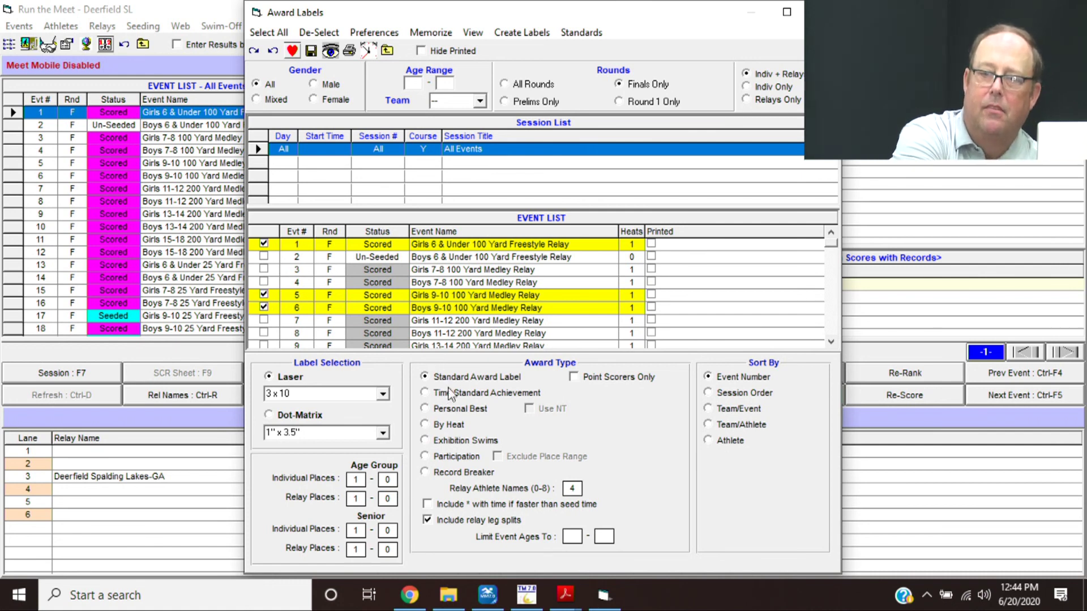
click(442, 427)
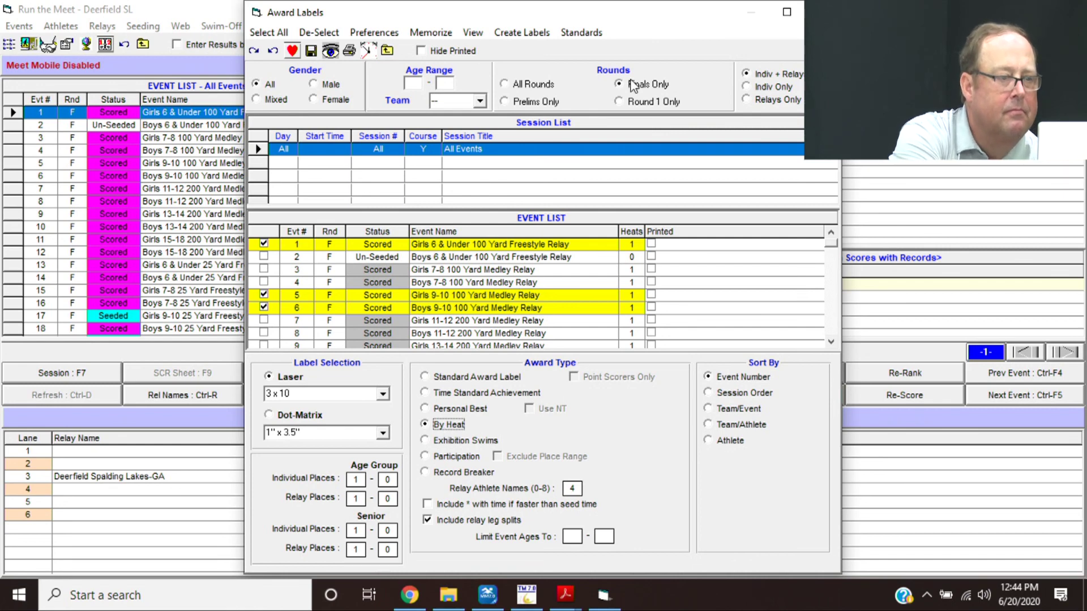
click(533, 34)
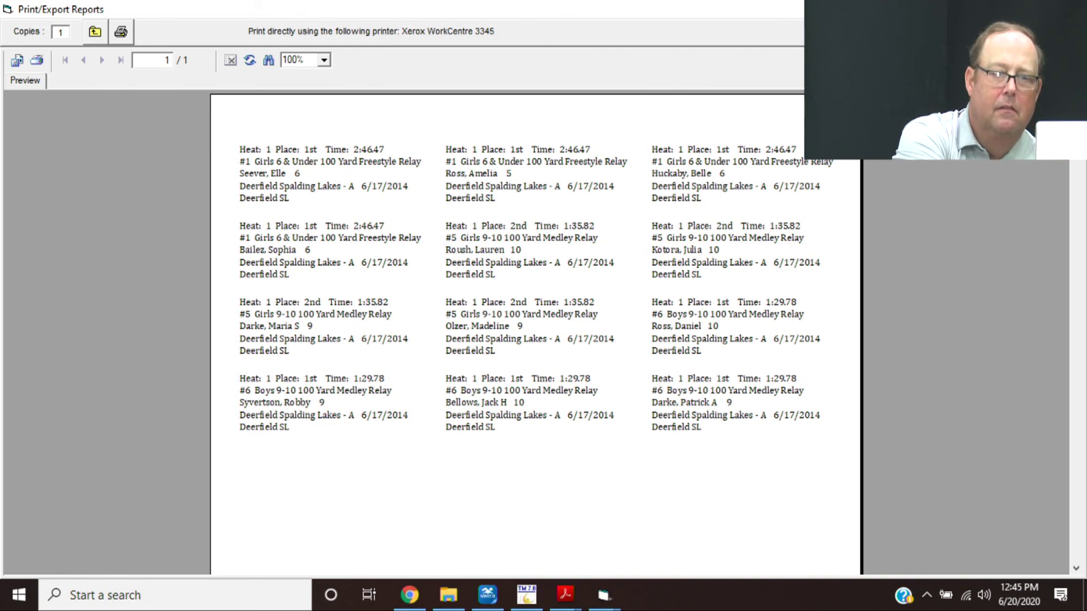
key(Escape)
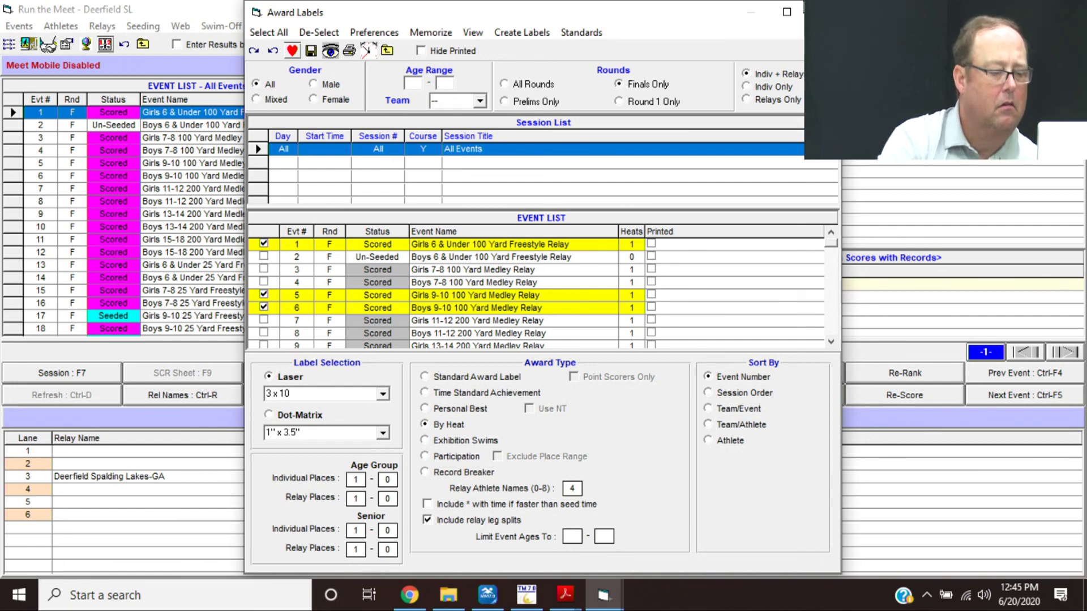
click(825, 11)
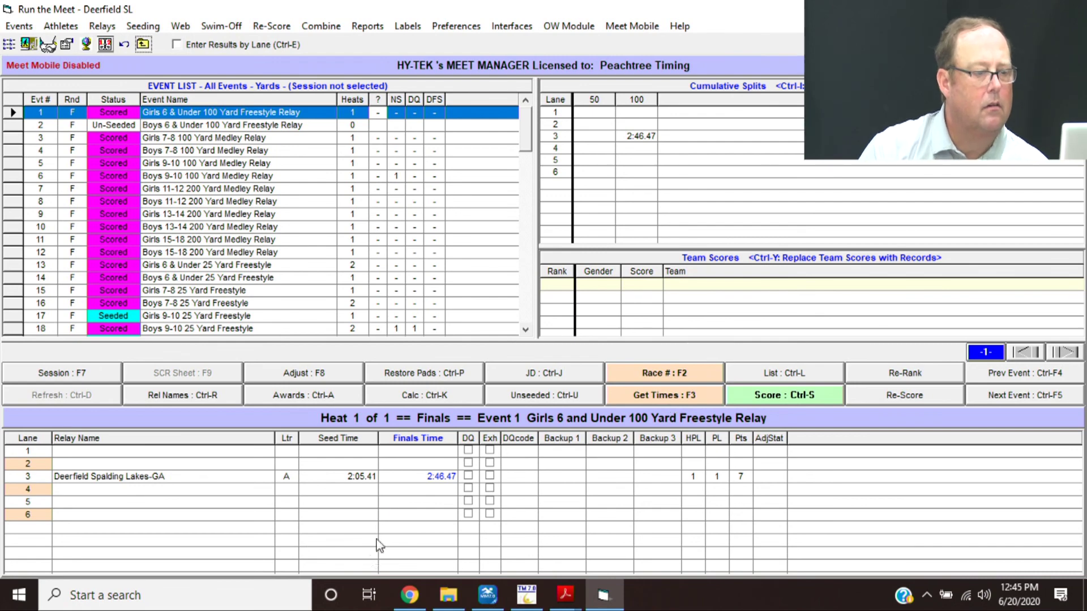
- Bring the training guide forward and scroll to section XXII, Exchanging Results With the Other Team
mouse_move(562, 598)
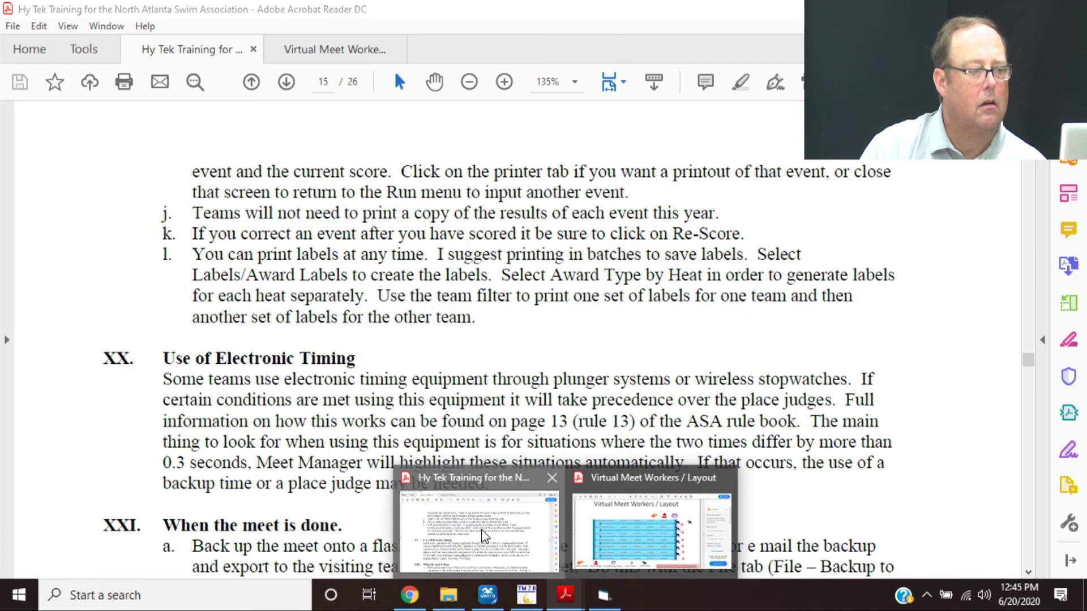
click(480, 528)
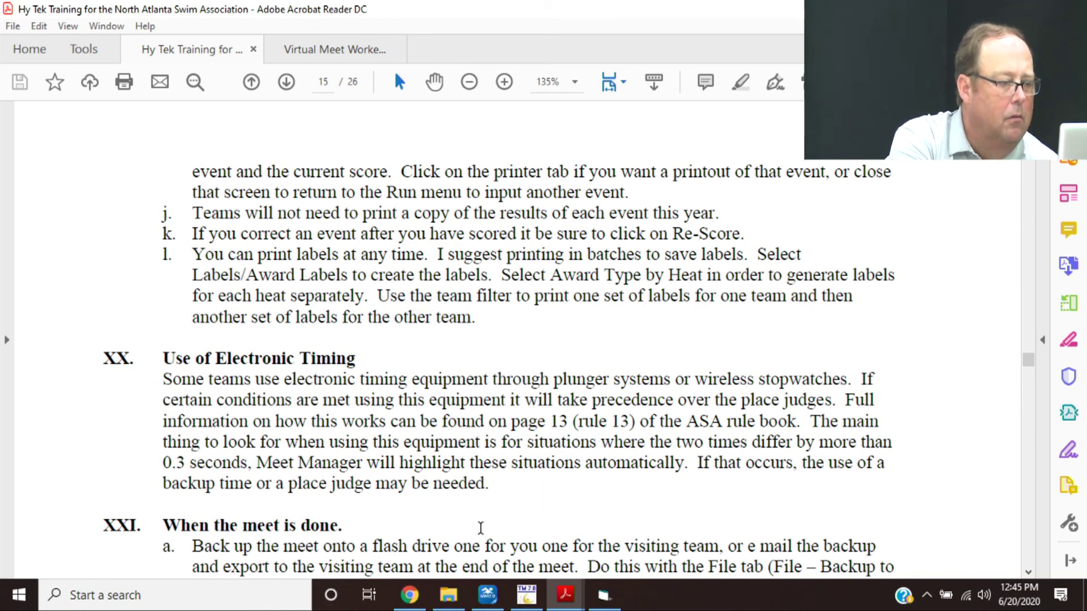
scroll(480, 528, down, 1)
scroll(480, 527, down, 1)
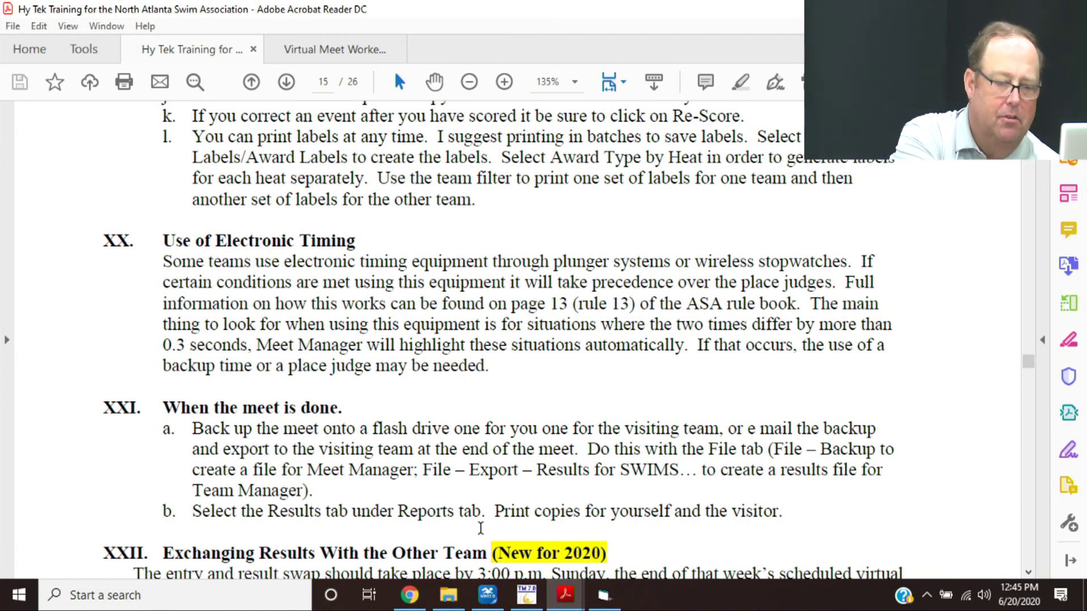
scroll(480, 528, down, 5)
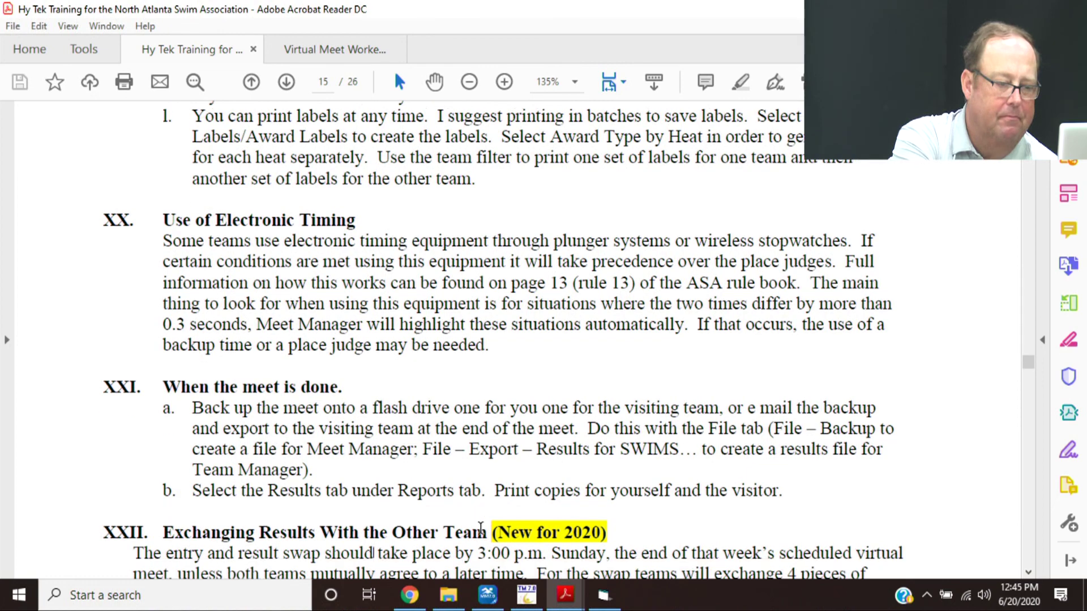
scroll(480, 528, down, 5)
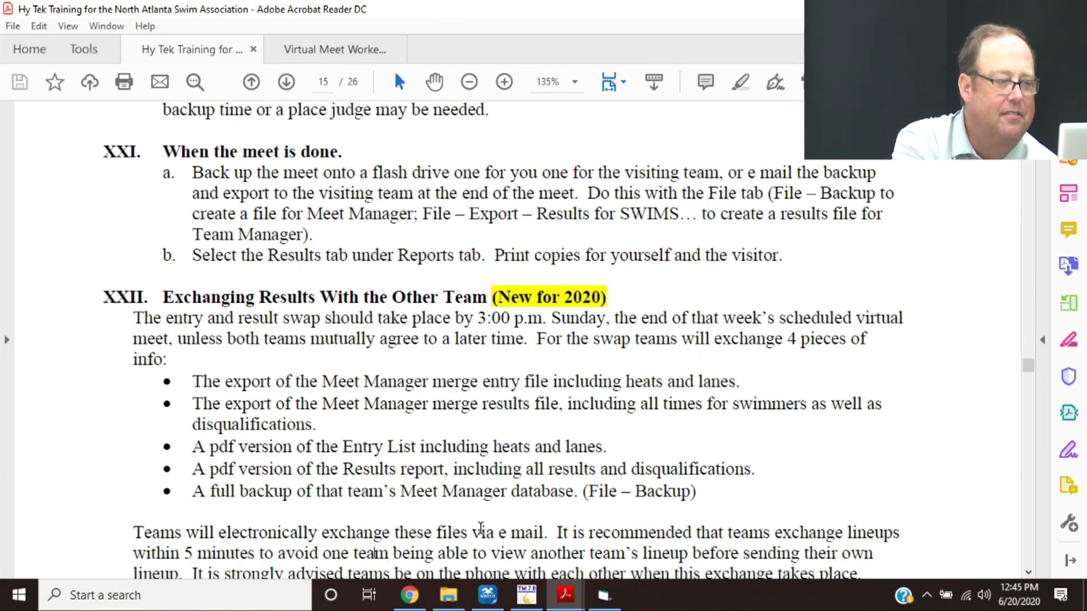
scroll(480, 528, down, 1)
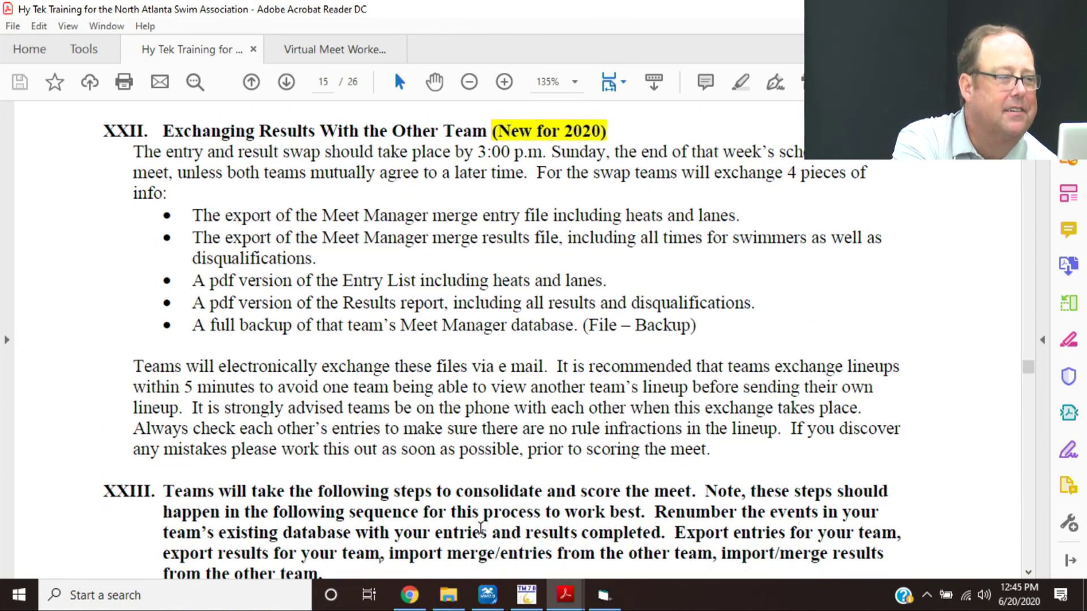
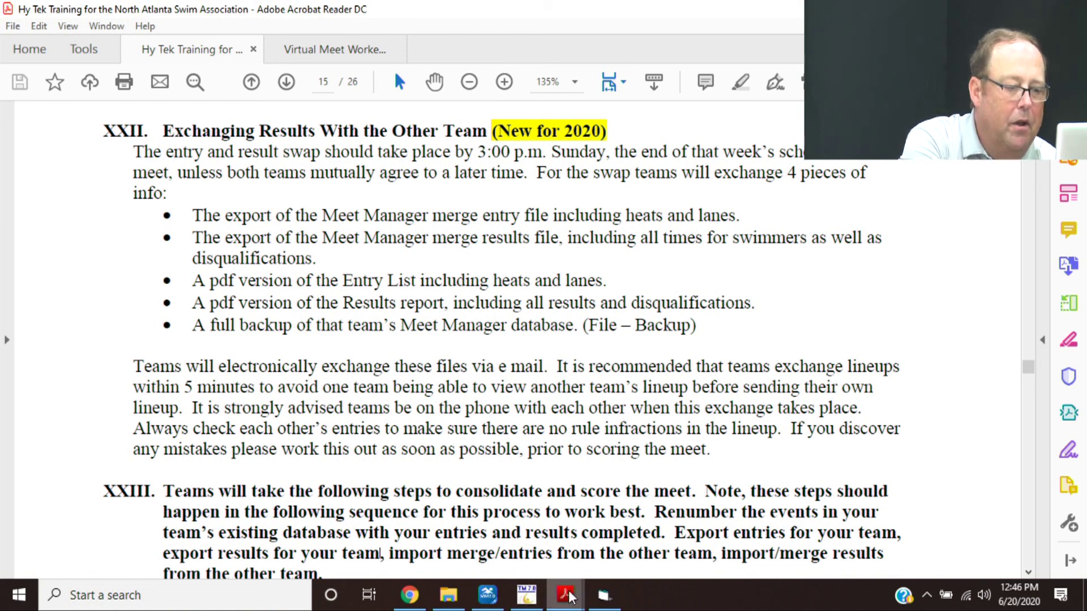
- Bring Meet Manager for worktest.mdb forward and close its Run the Meet window
click(609, 595)
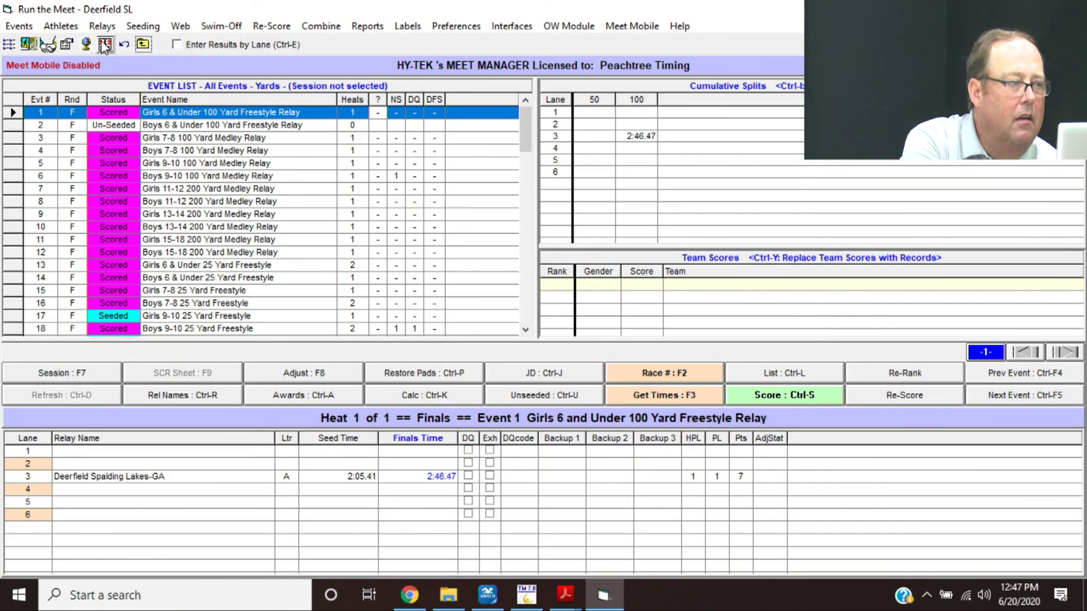
click(145, 44)
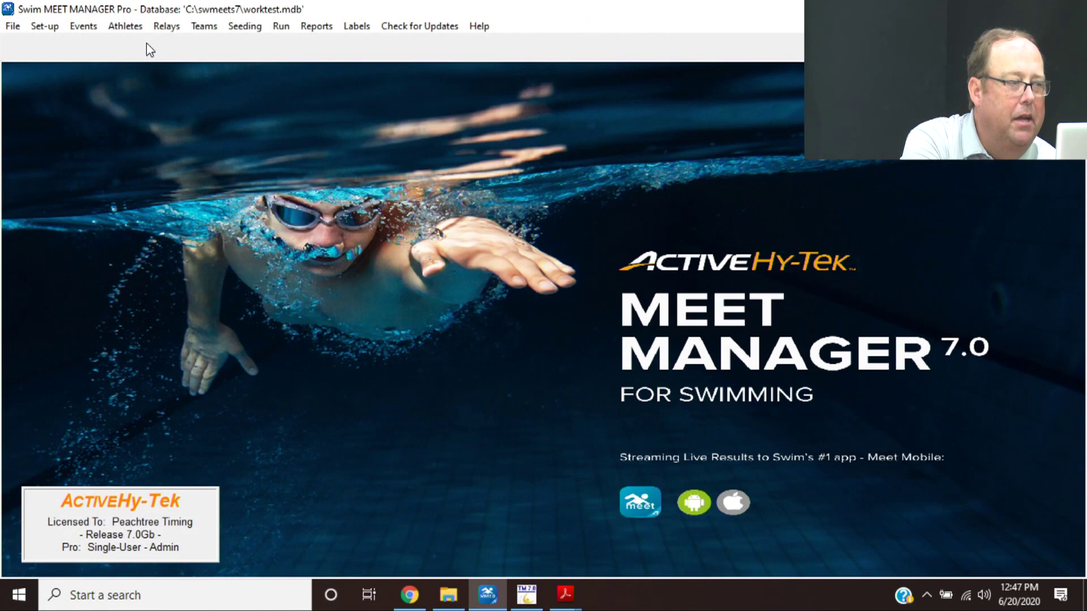
- Export DSL-GA entries for a same-meet merge, including heat and lane assignments
click(13, 26)
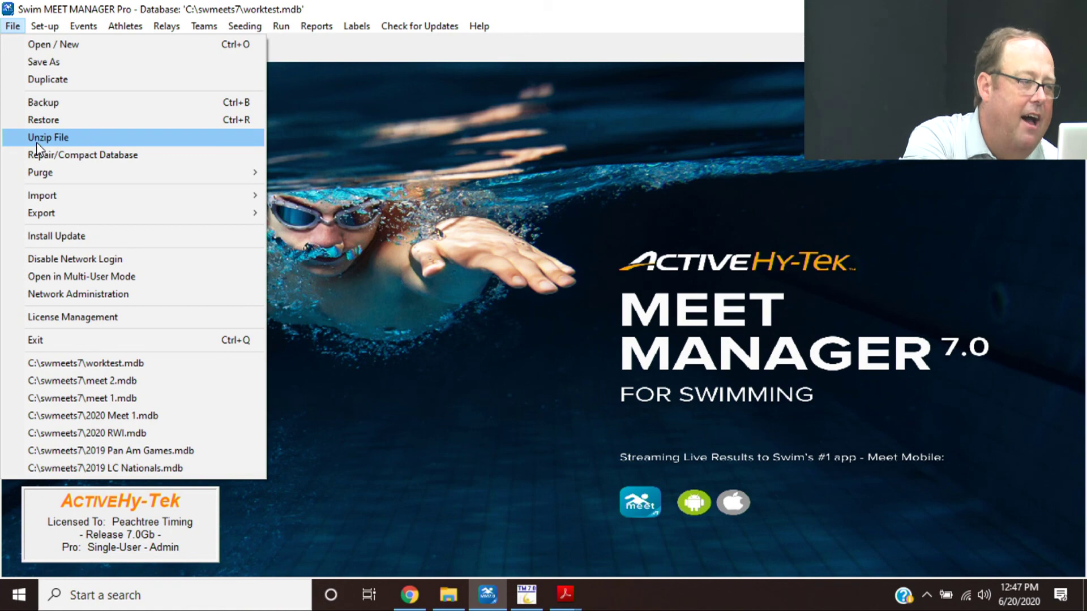
mouse_move(128, 215)
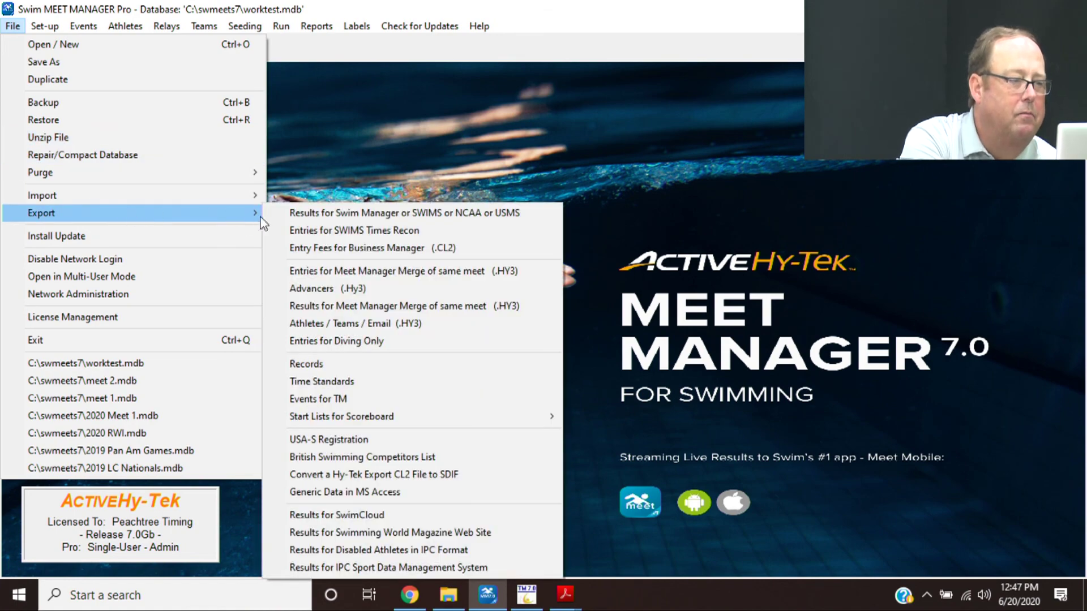
click(331, 276)
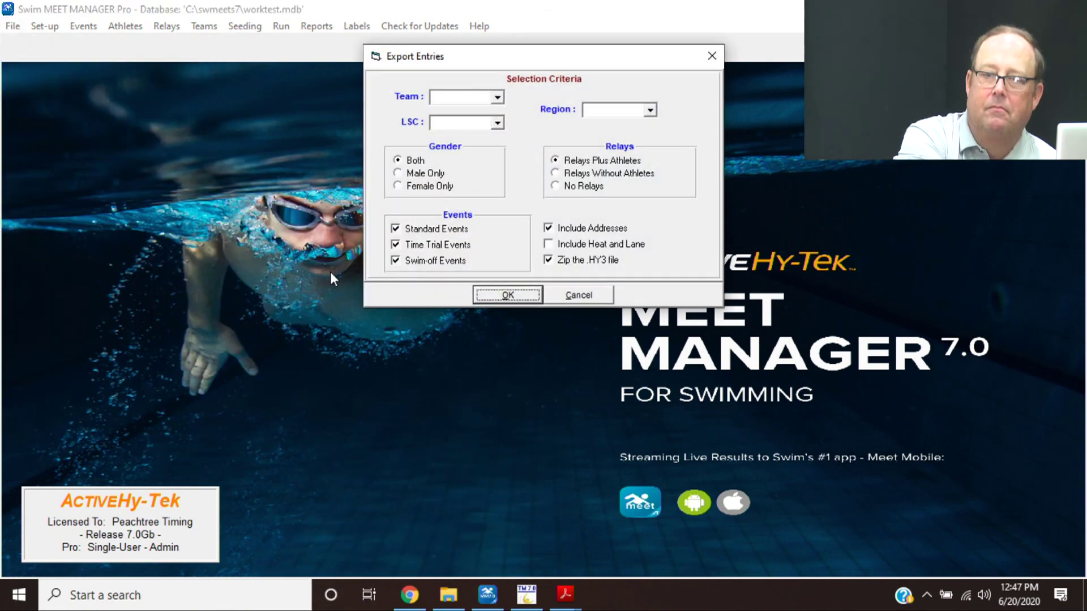
click(497, 97)
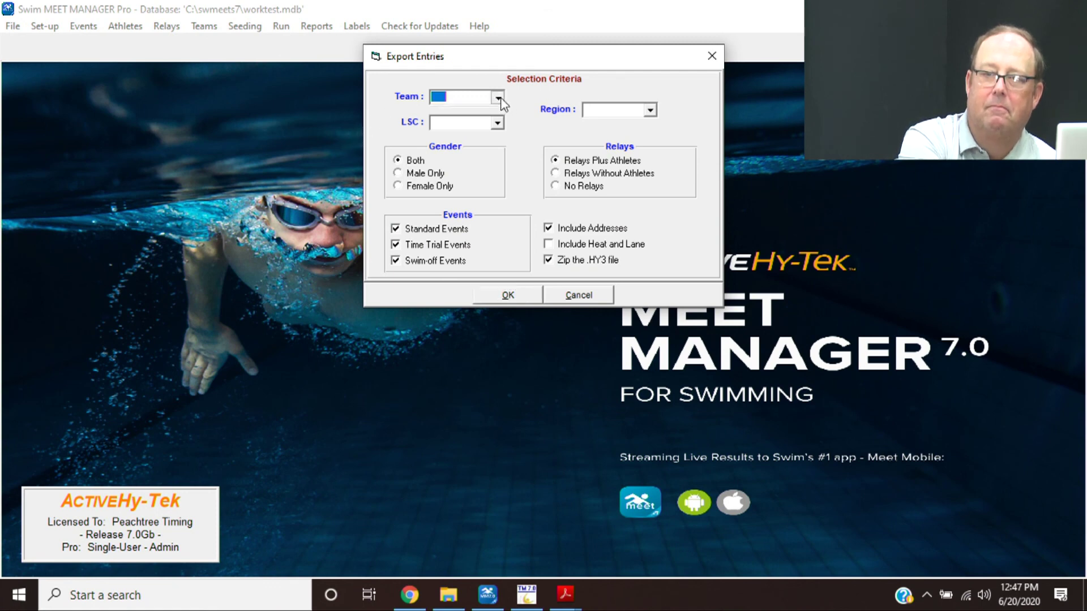
click(497, 123)
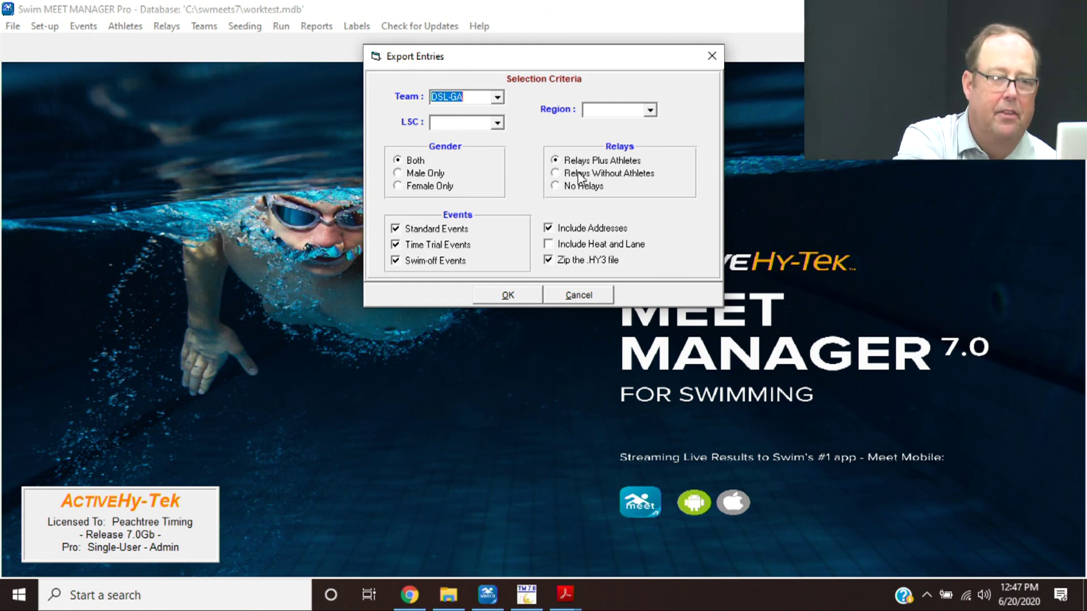
click(570, 249)
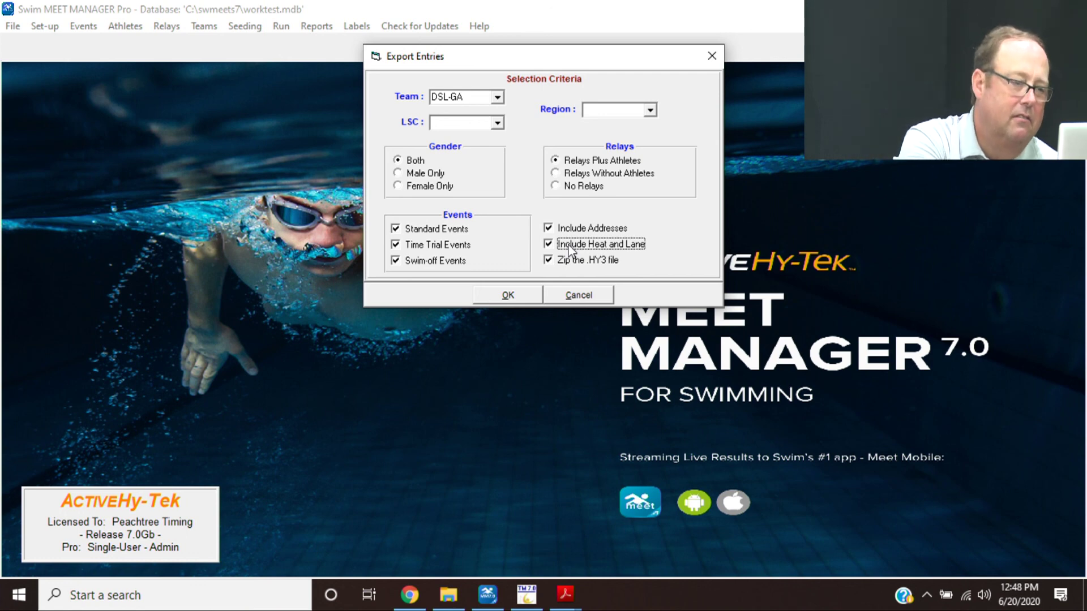
click(513, 300)
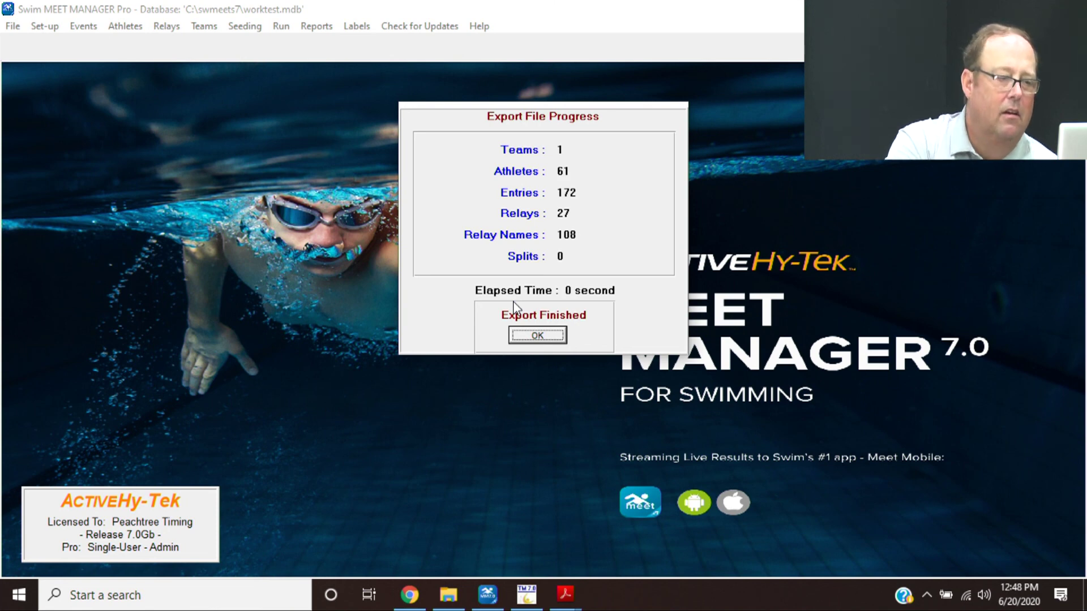
- Save the entries export (Hfile001.hy3) to C:\swmeets7 as Meet Entries-Deerfield SL-17Jun2014-001.zip
click(526, 336)
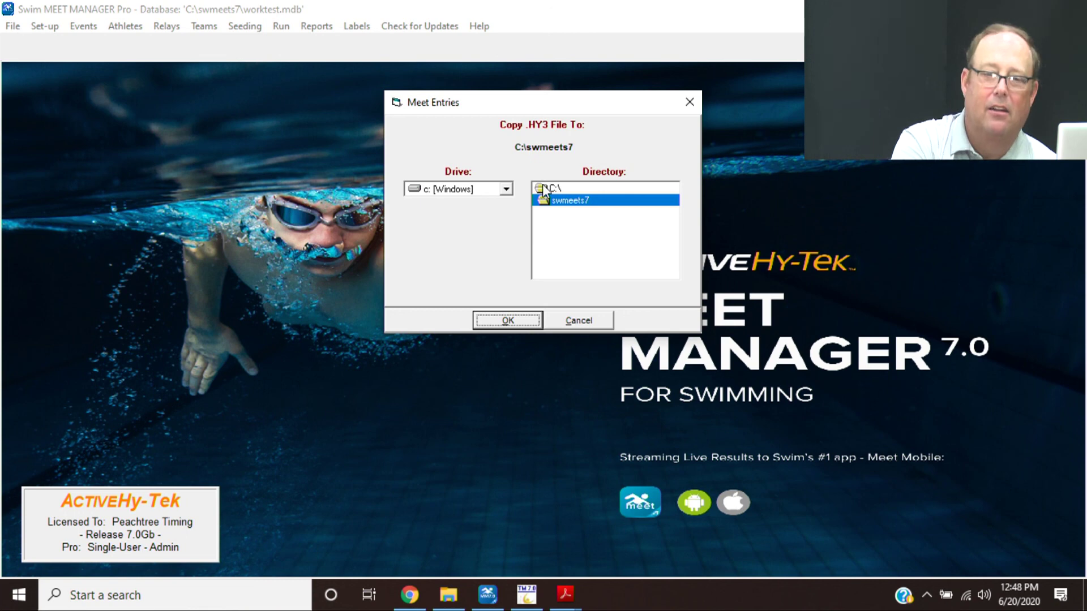
click(491, 321)
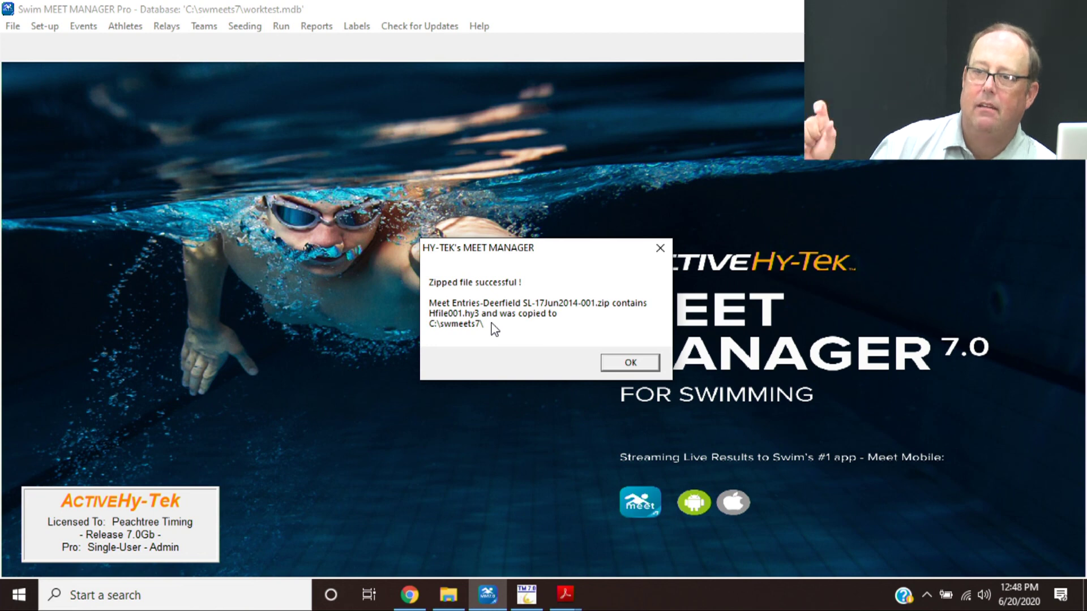
click(631, 363)
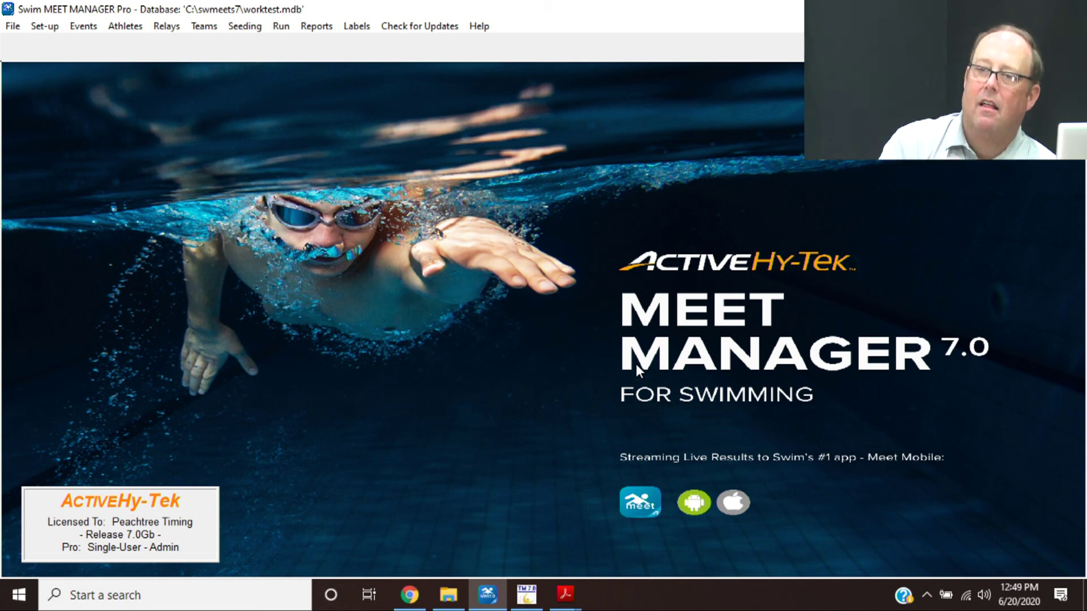
- Export results of all scored events for a same-meet merge
click(11, 26)
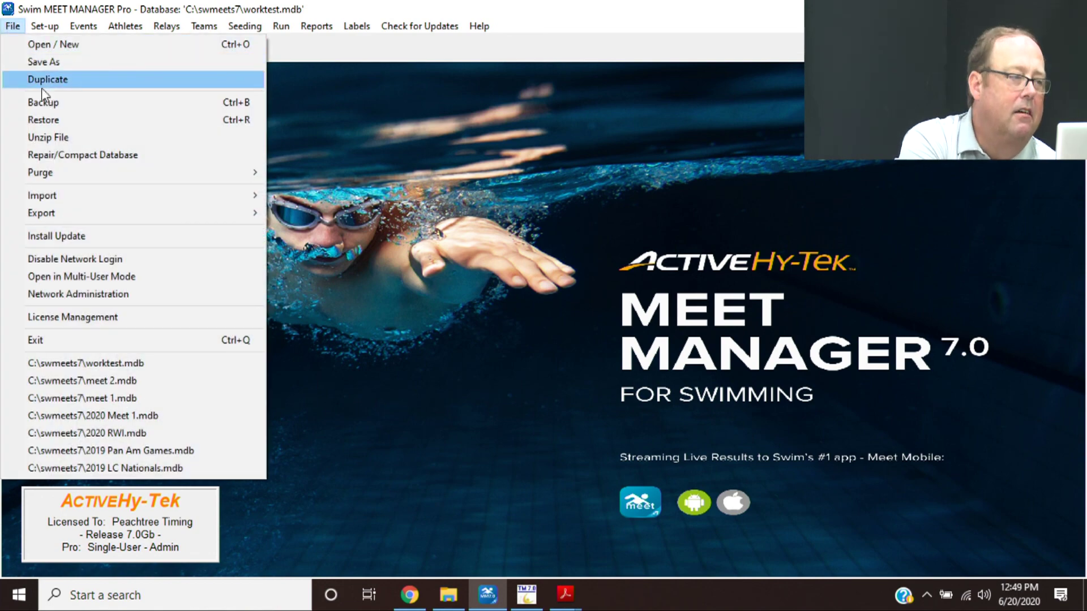
mouse_move(130, 210)
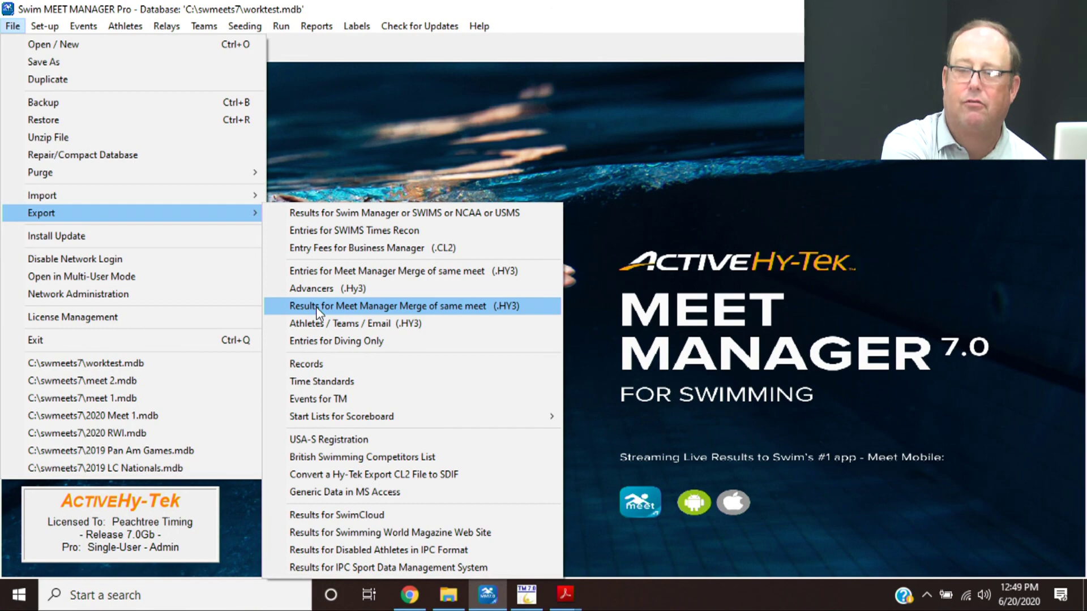
click(318, 308)
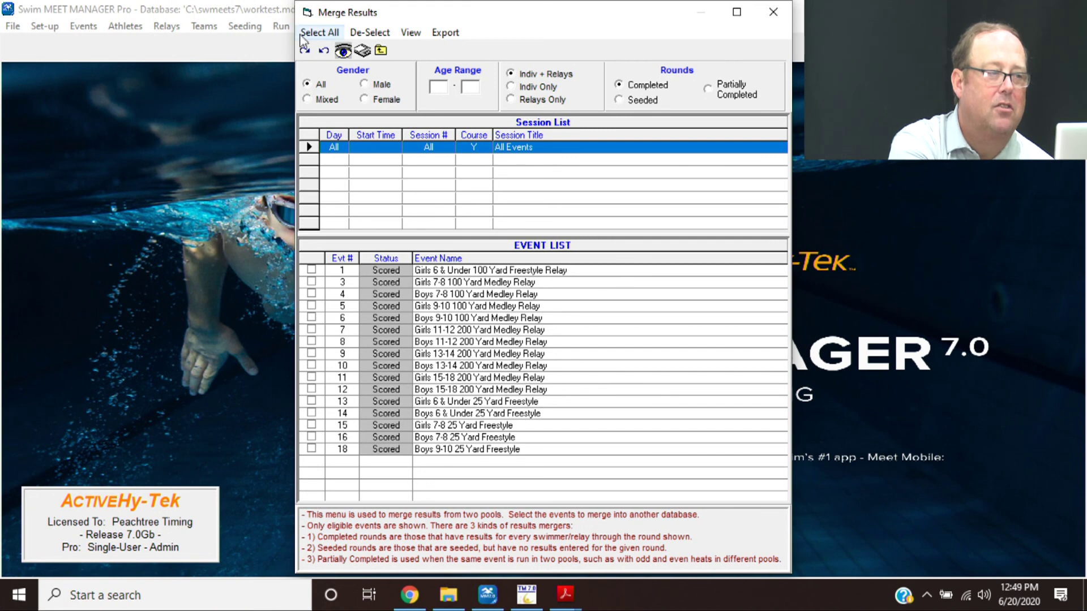
click(319, 36)
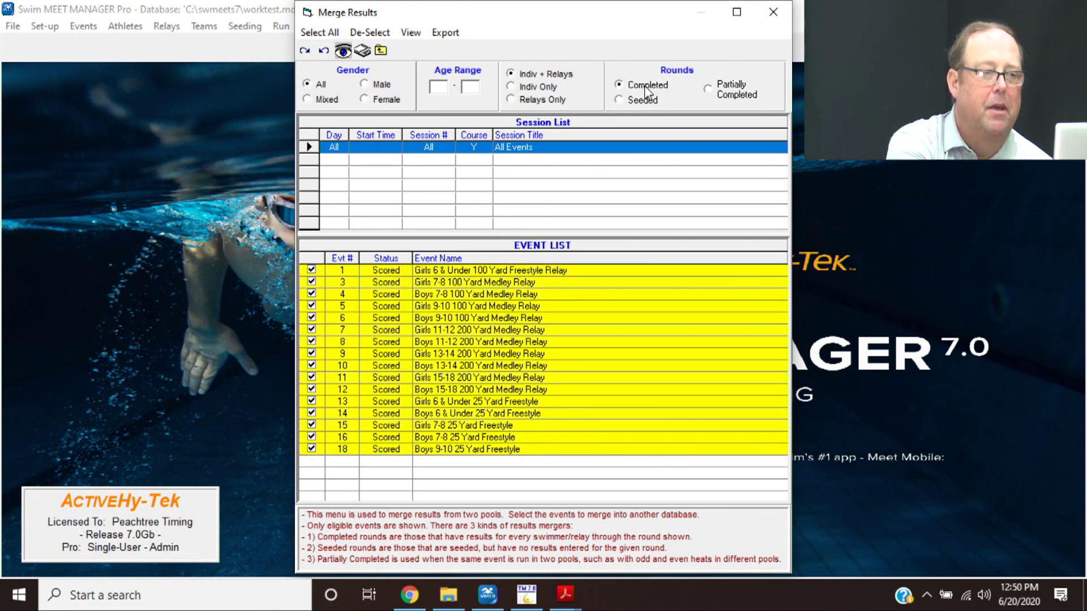
click(445, 33)
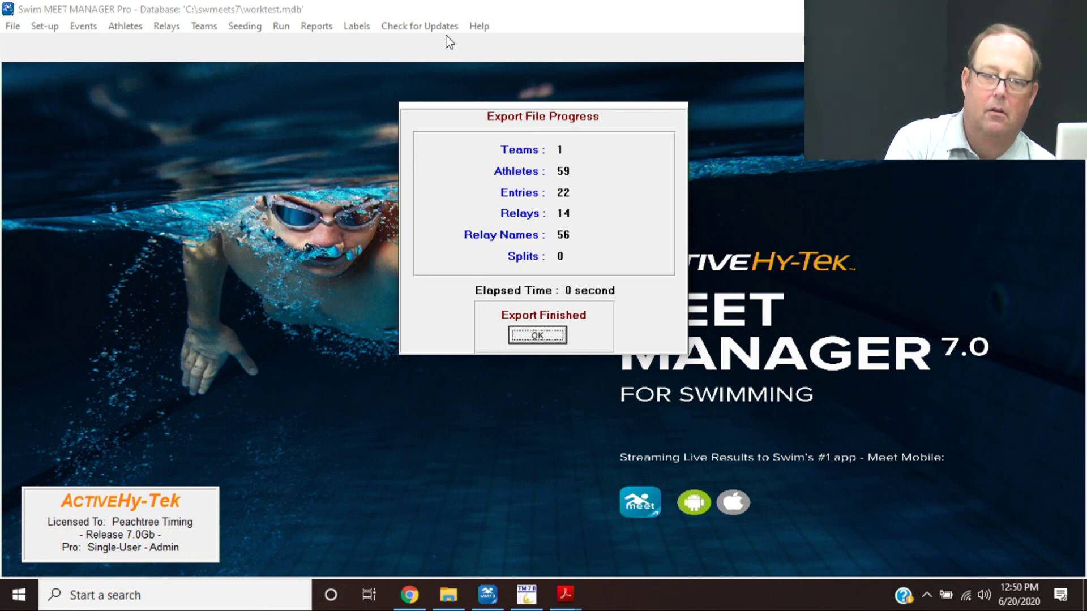
- Save the results as Merge Meet Results-Deerfield SL-17Jun2014-001.hy3 in C:\swmeets7
key(Return)
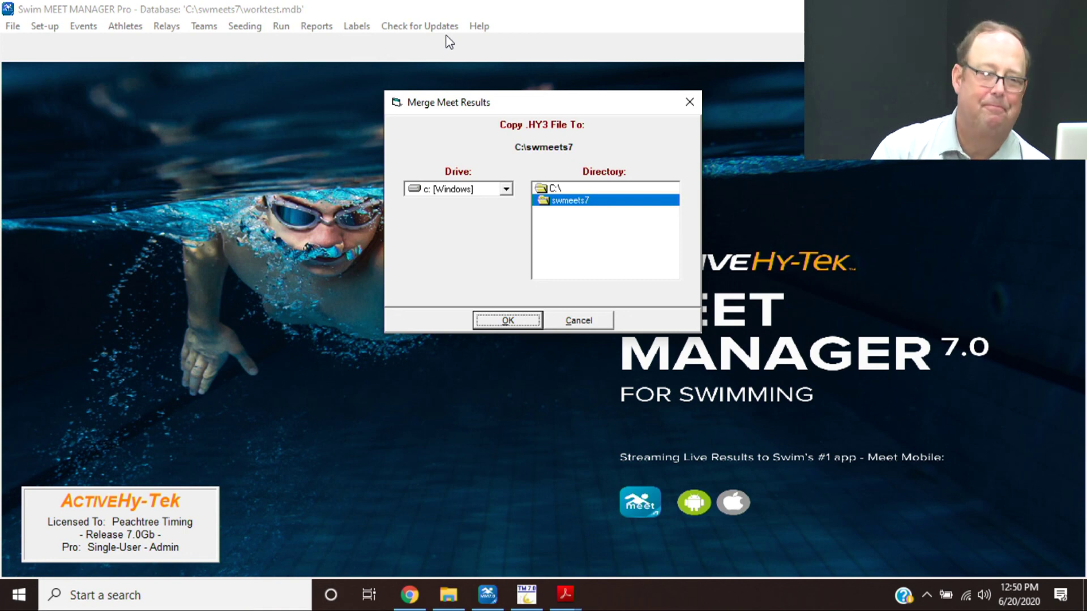
key(Return)
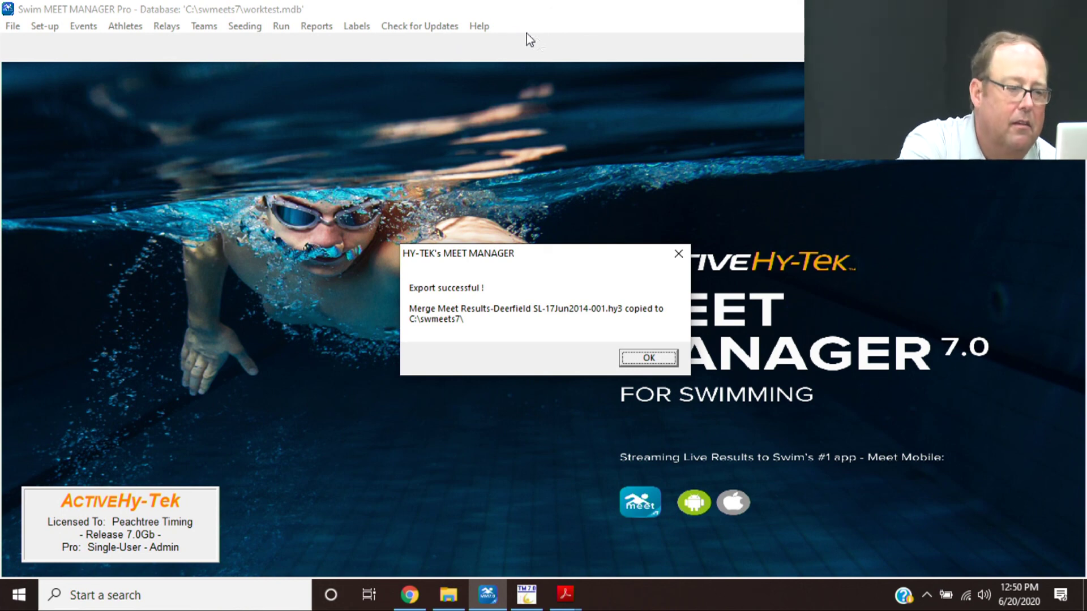
click(648, 358)
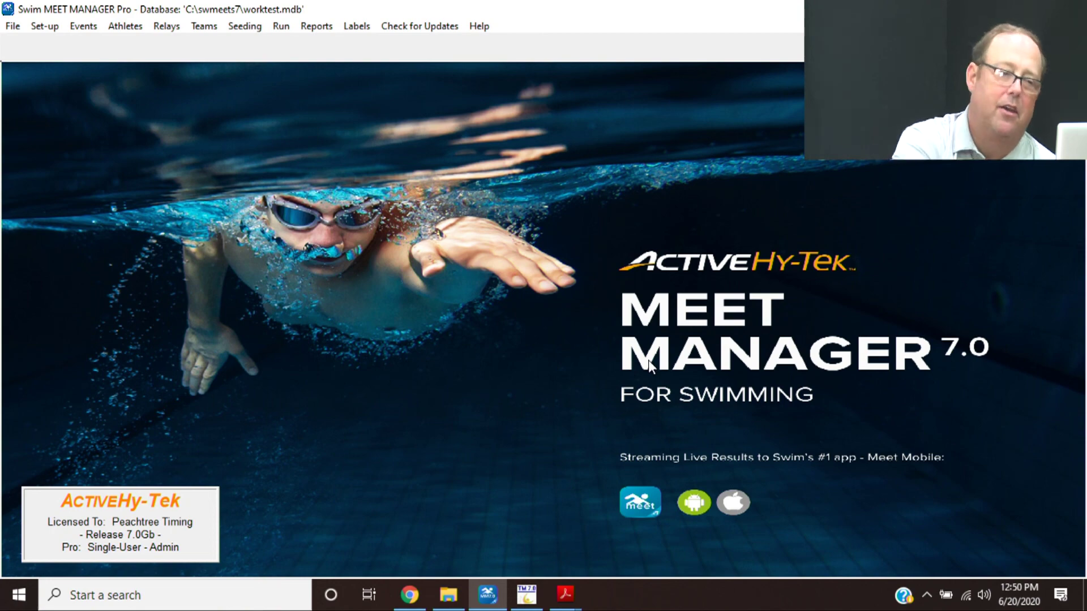
- Back up the worktest database to C:\swmeets7 as Swmm7Bkupworktest-01.zip with default options
click(14, 27)
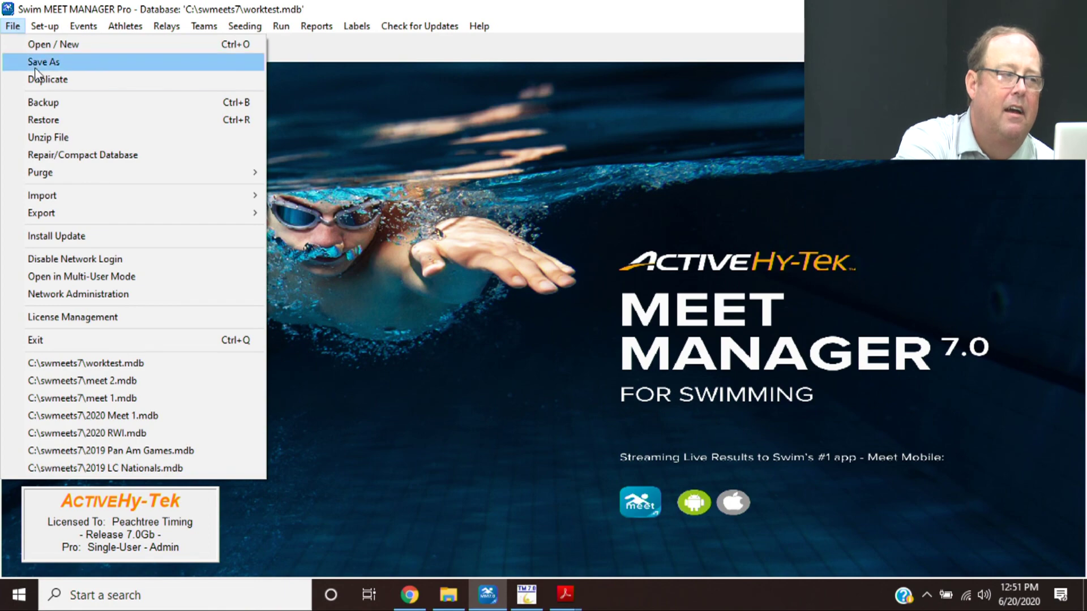
click(38, 109)
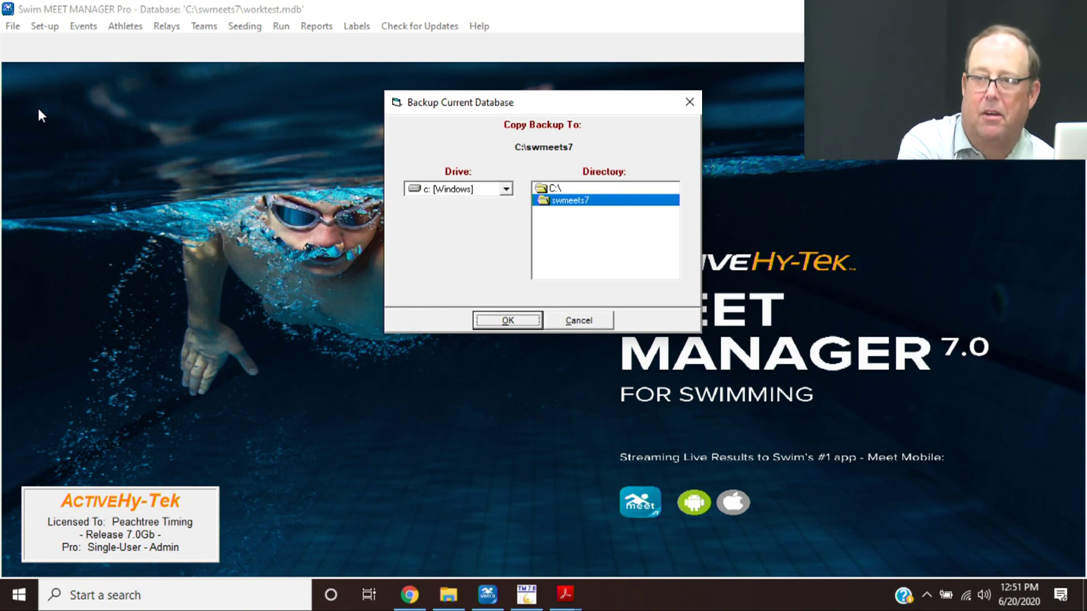
key(Return)
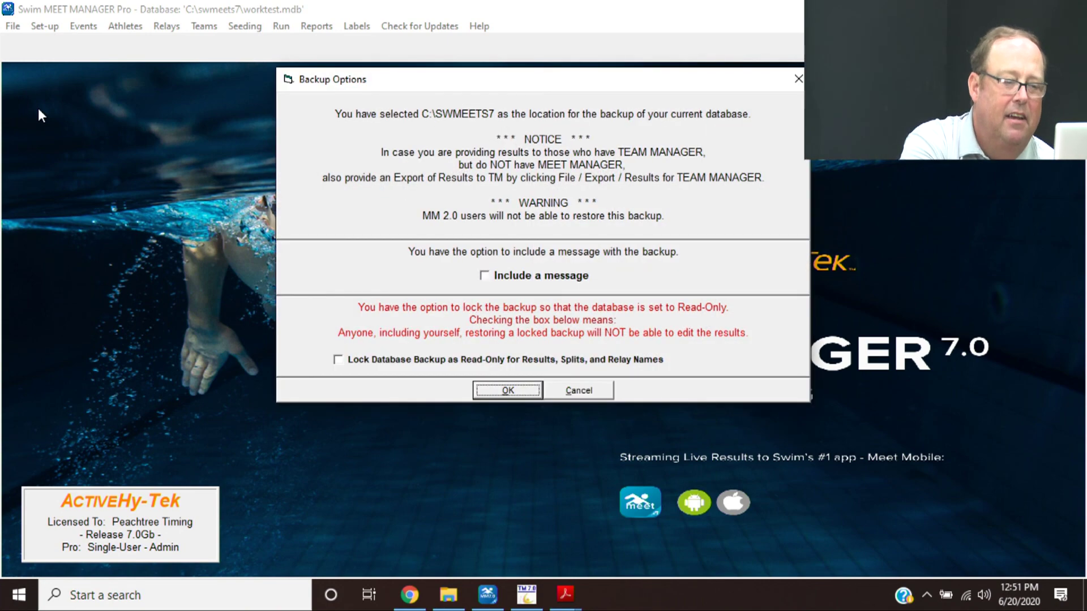
key(Return)
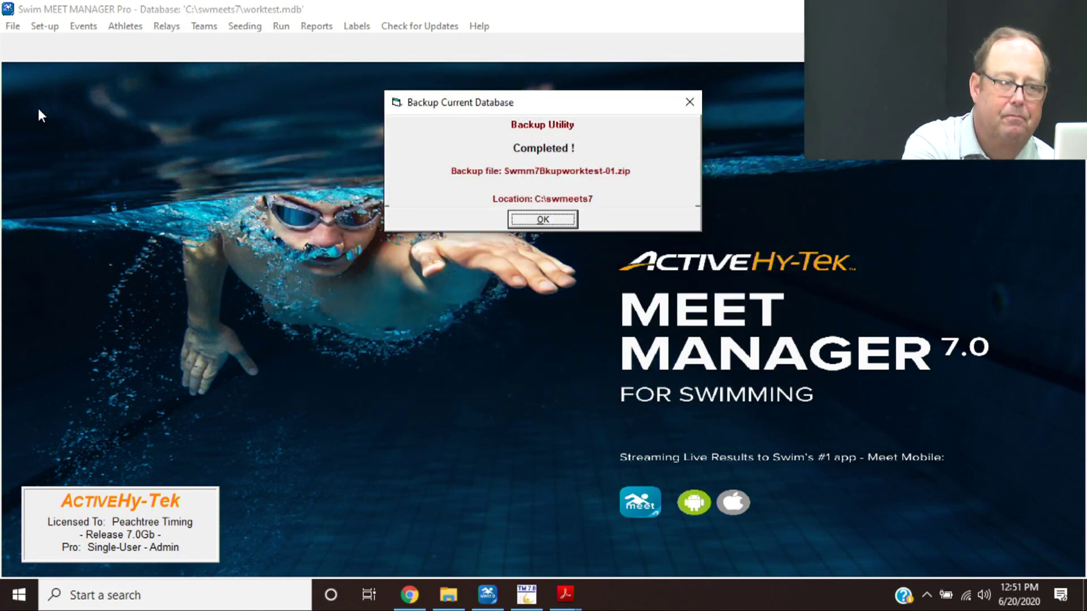
key(Return)
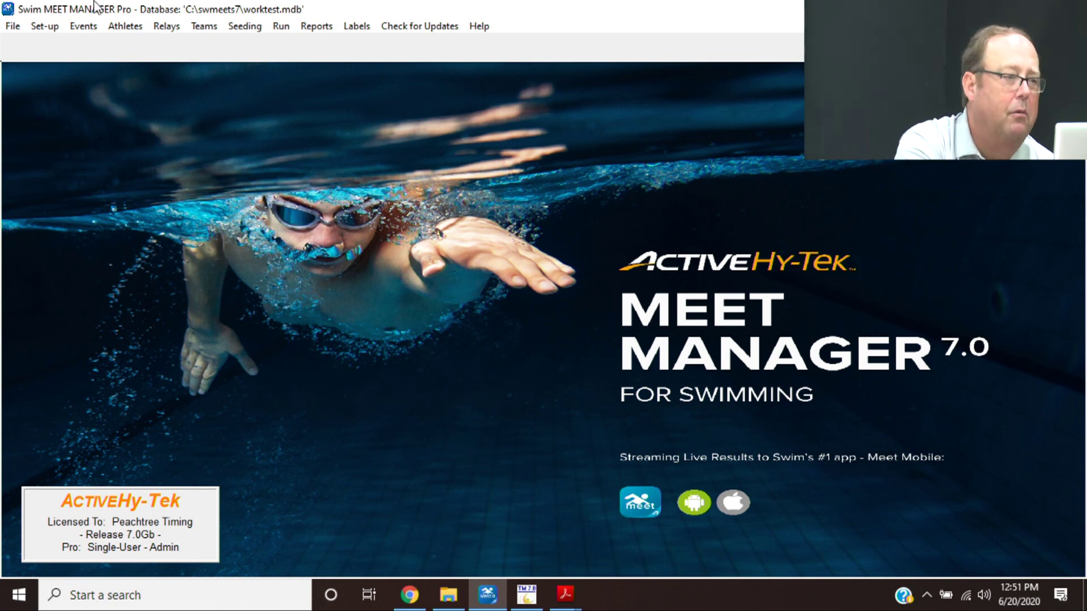
- Preview a Deerfield SL Team Entries – All Events report with athletes and relays, then close it
click(328, 32)
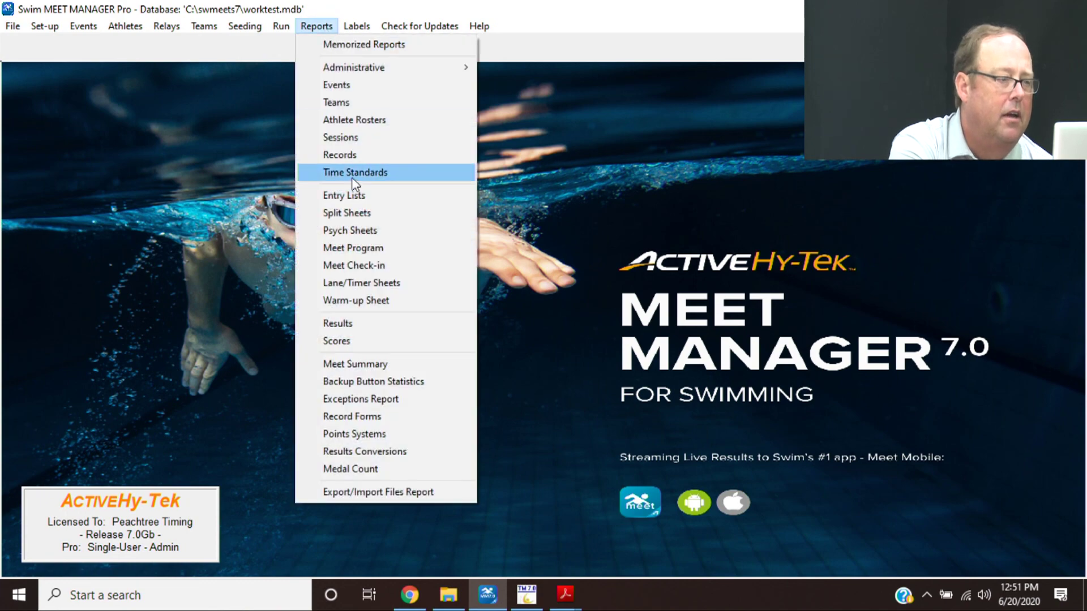
click(353, 196)
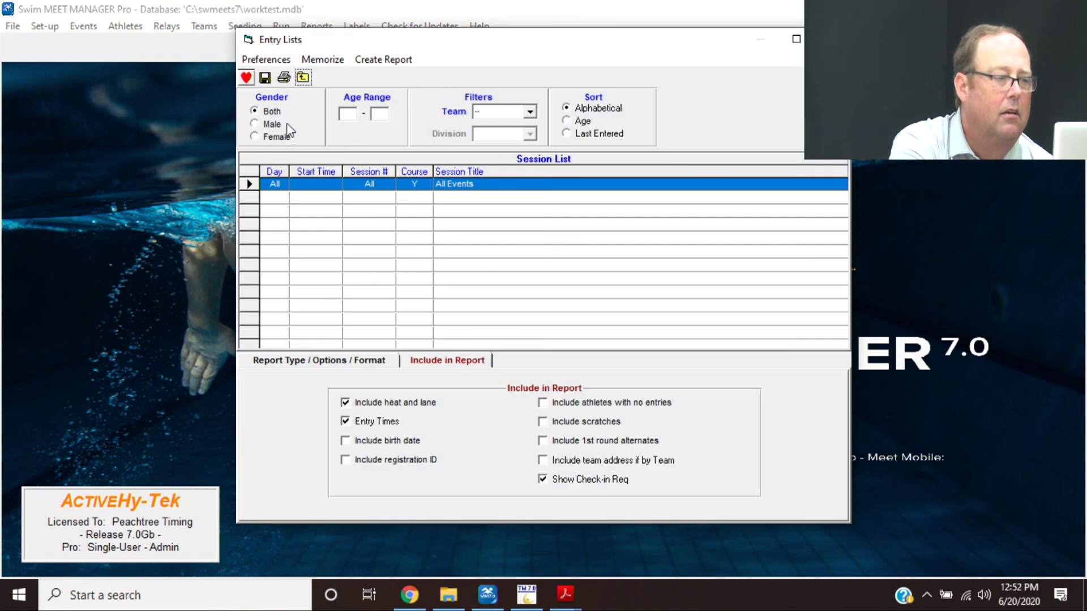
click(328, 367)
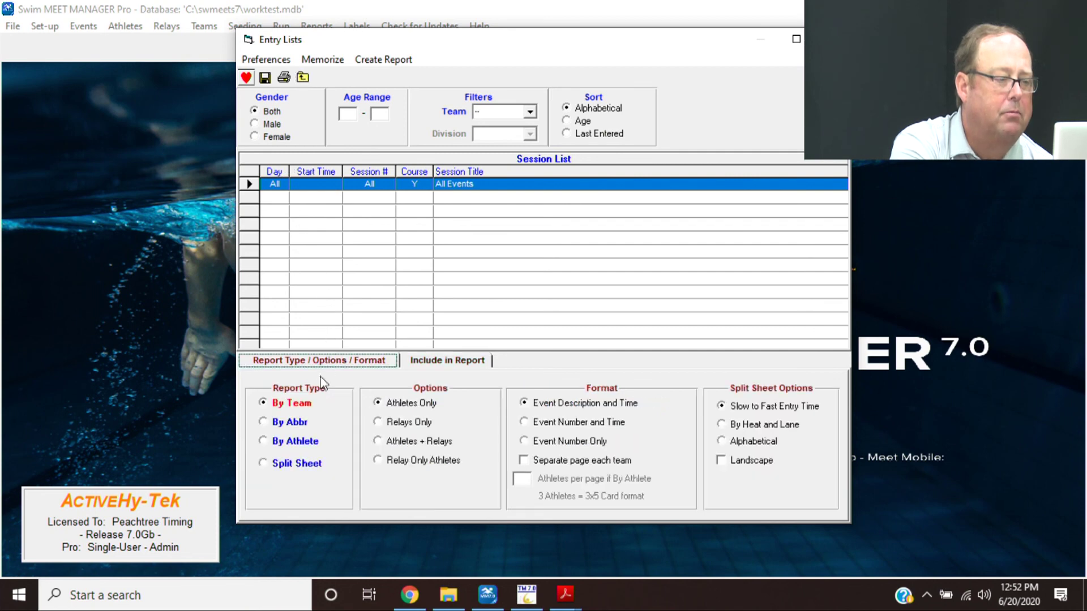
click(409, 443)
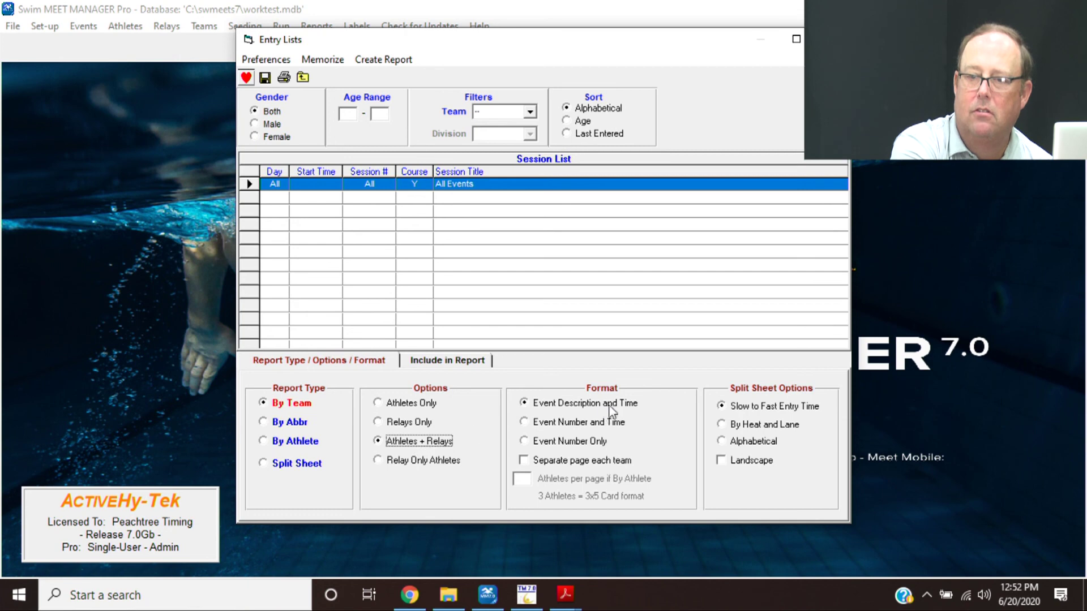
click(444, 360)
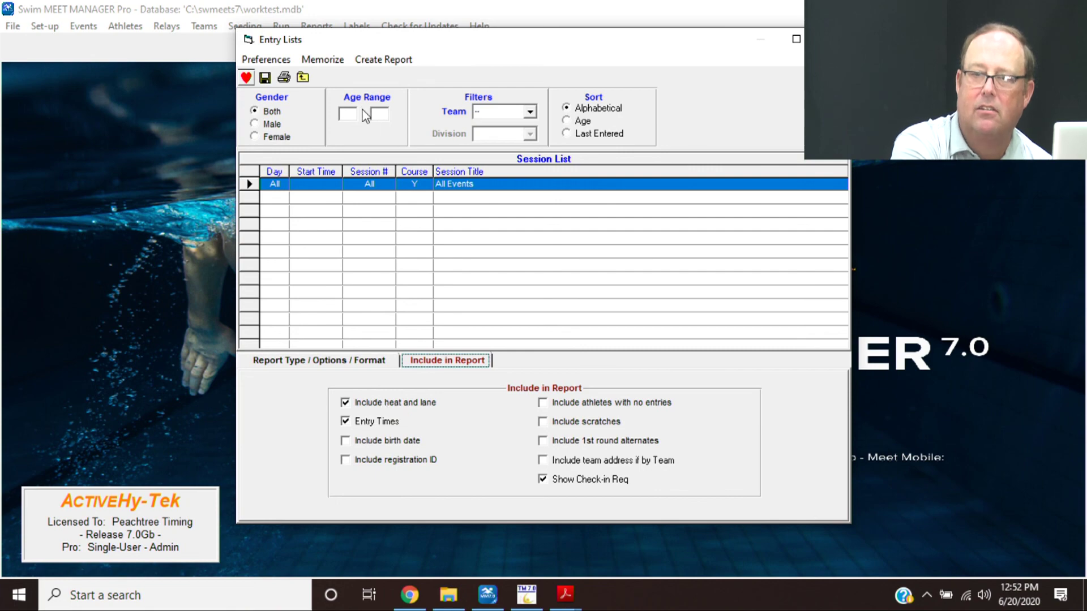
click(377, 62)
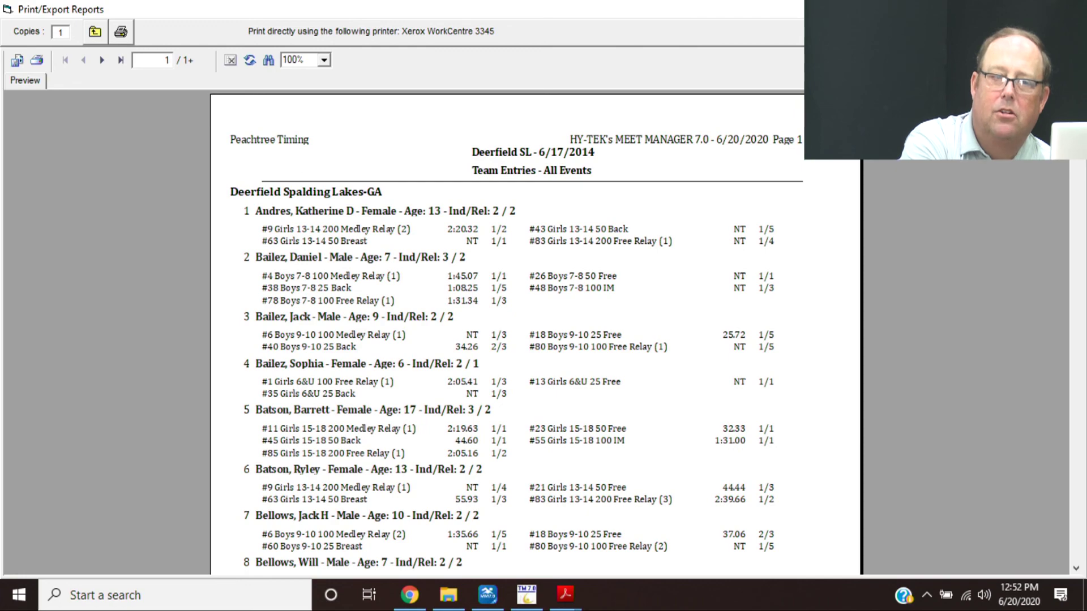
key(alt+F4)
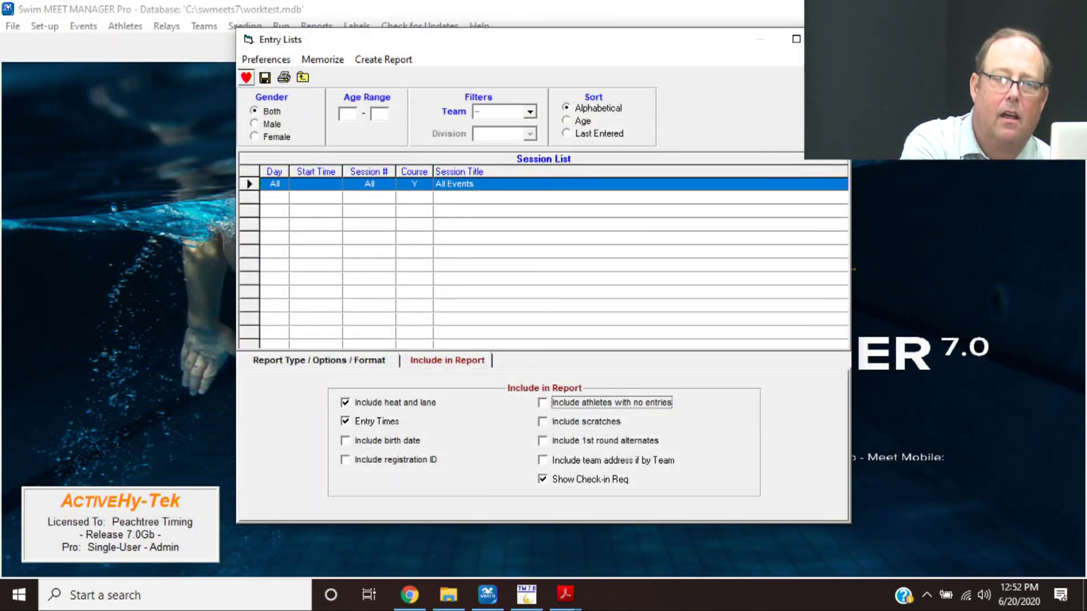
key(alt+F4)
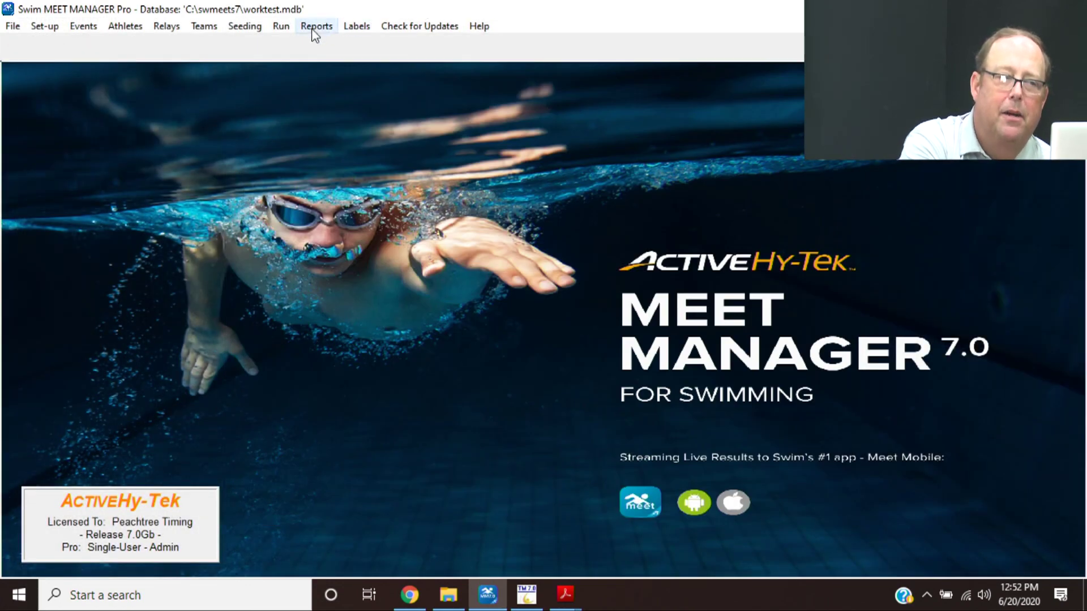
click(313, 28)
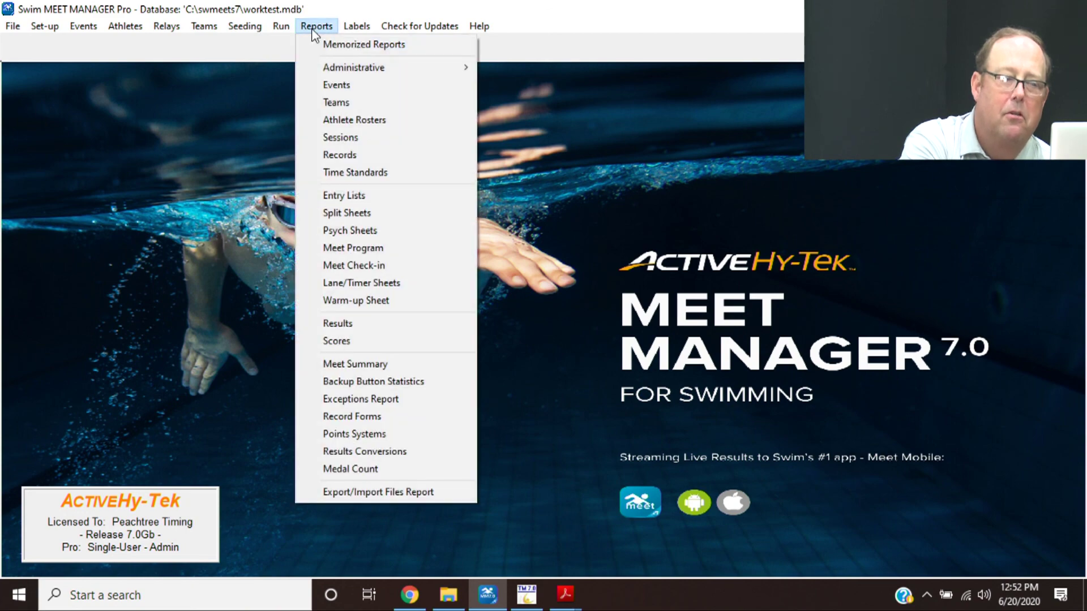
click(358, 319)
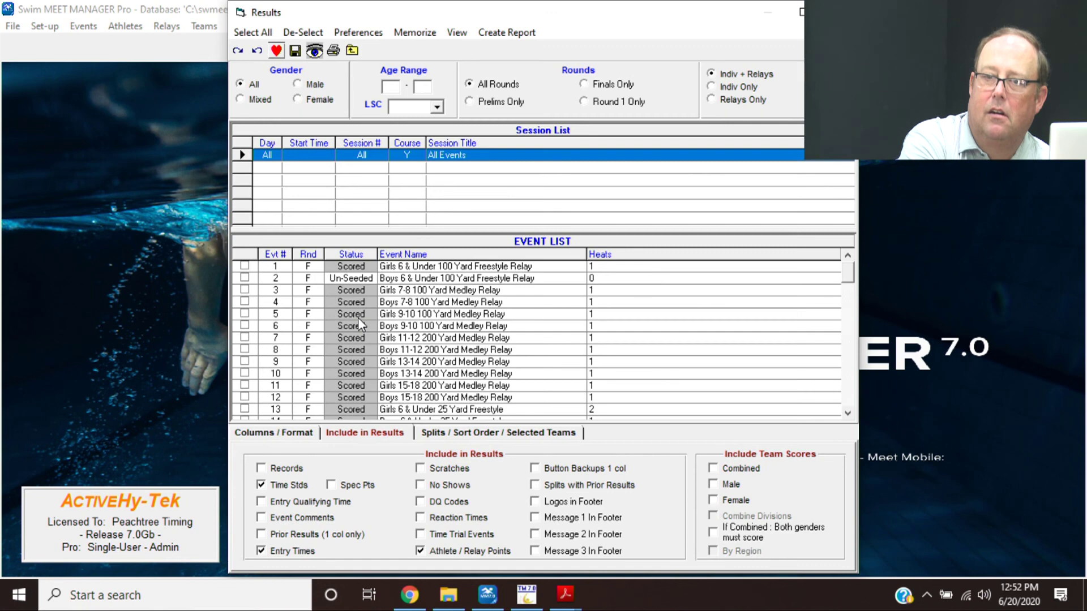
click(256, 49)
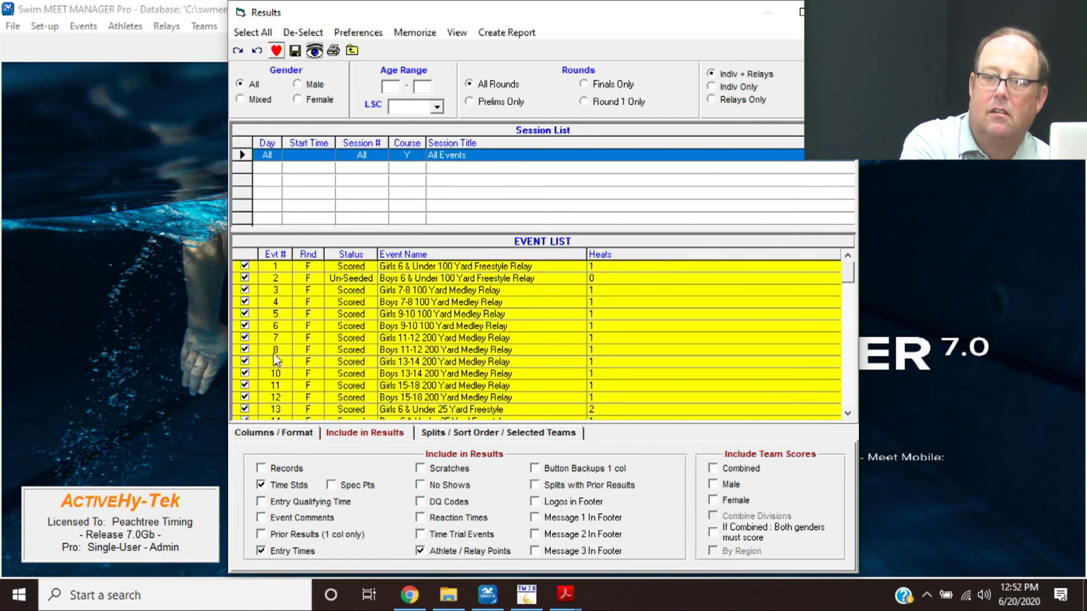
click(272, 434)
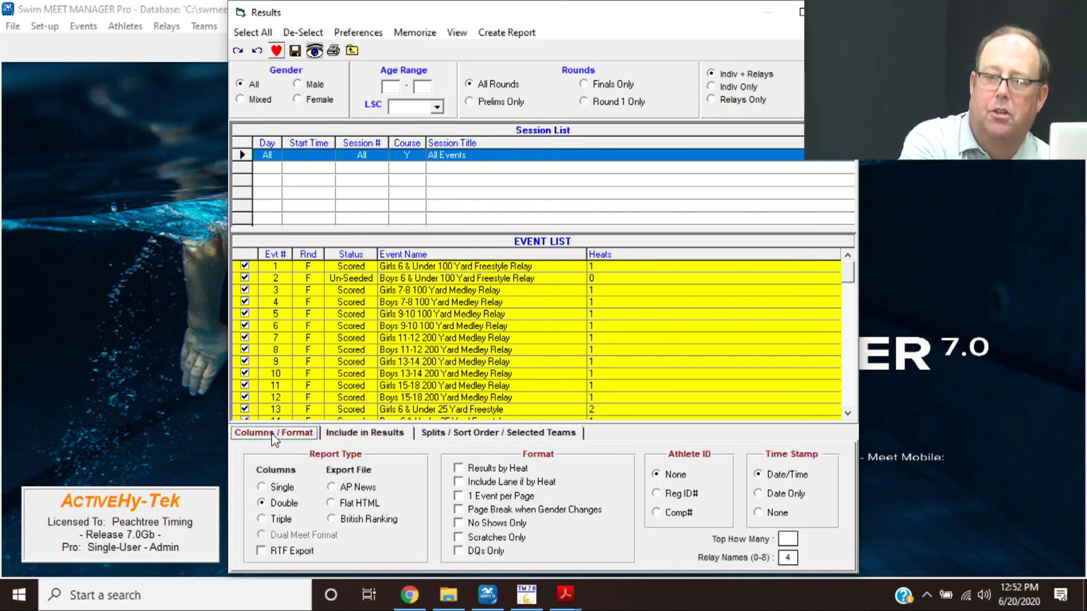
click(279, 525)
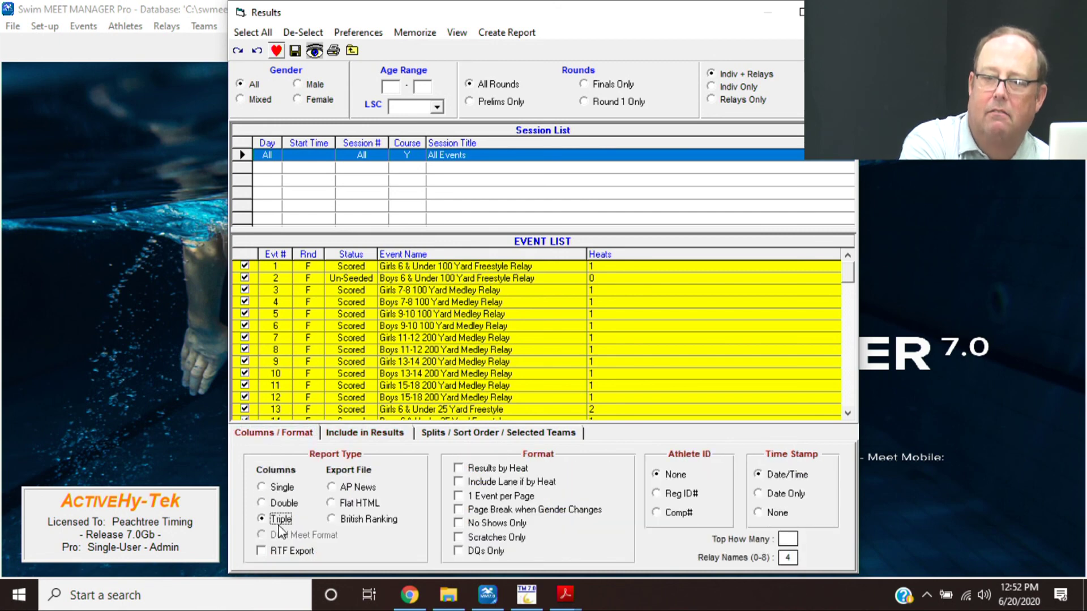
click(355, 440)
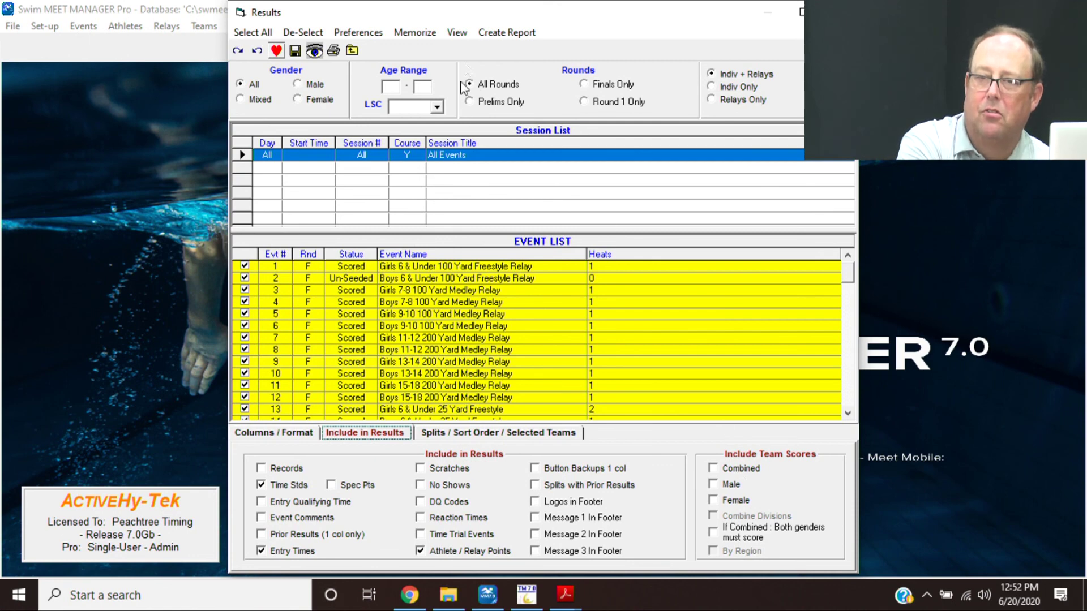
click(506, 32)
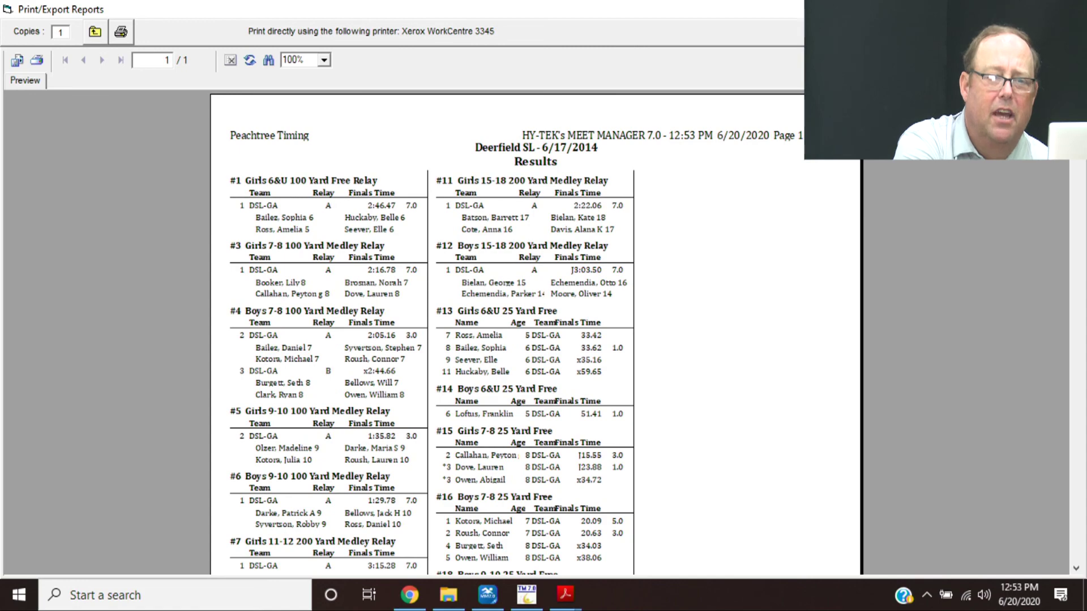
key(alt+F4)
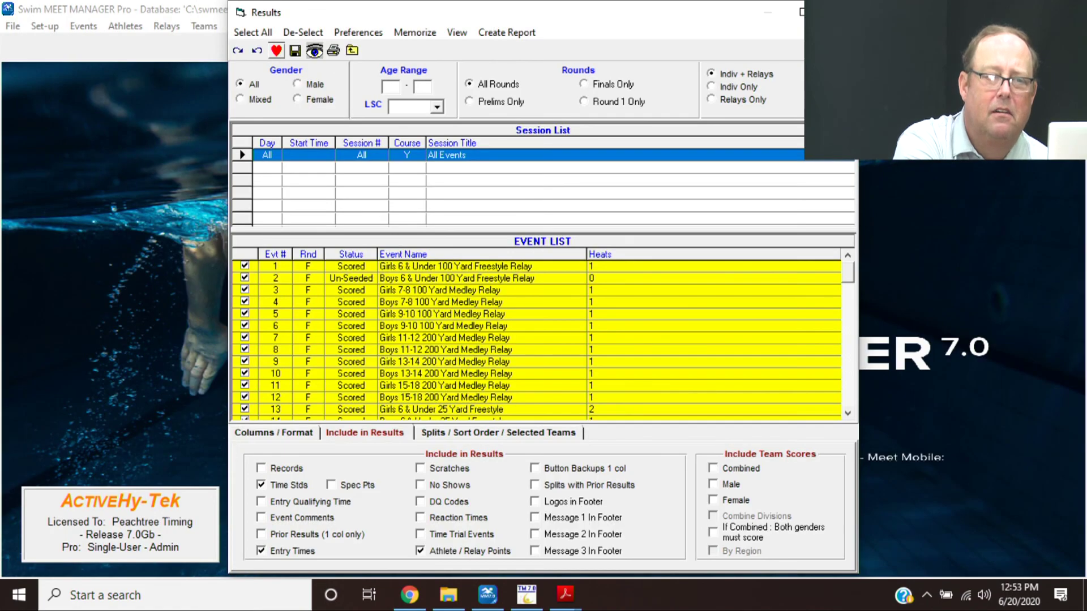
key(alt+F4)
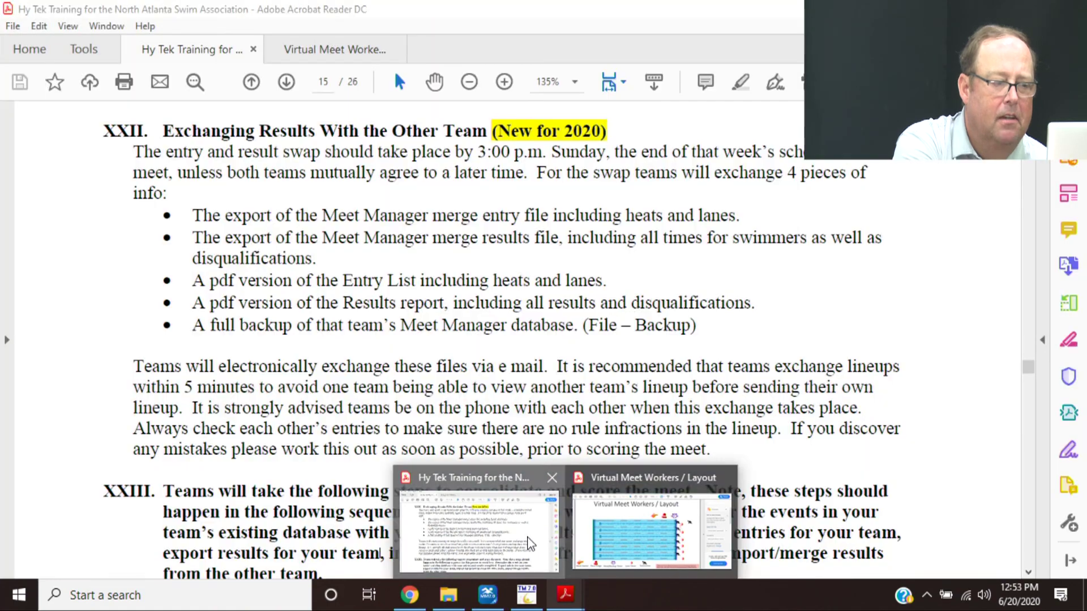
- Bring the Hy Tek Training PDF forward at section XXII, Exchanging Results With the Other Team
click(492, 509)
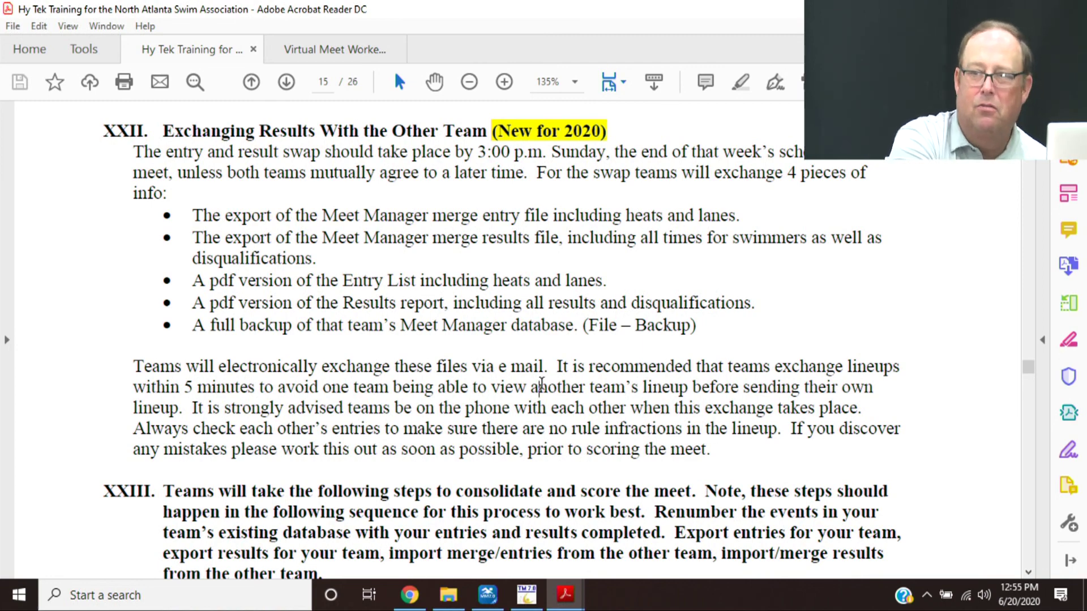
- Read the guide's section XXIII renumbering steps, then return to Meet Manager
scroll(542, 383, down, 2)
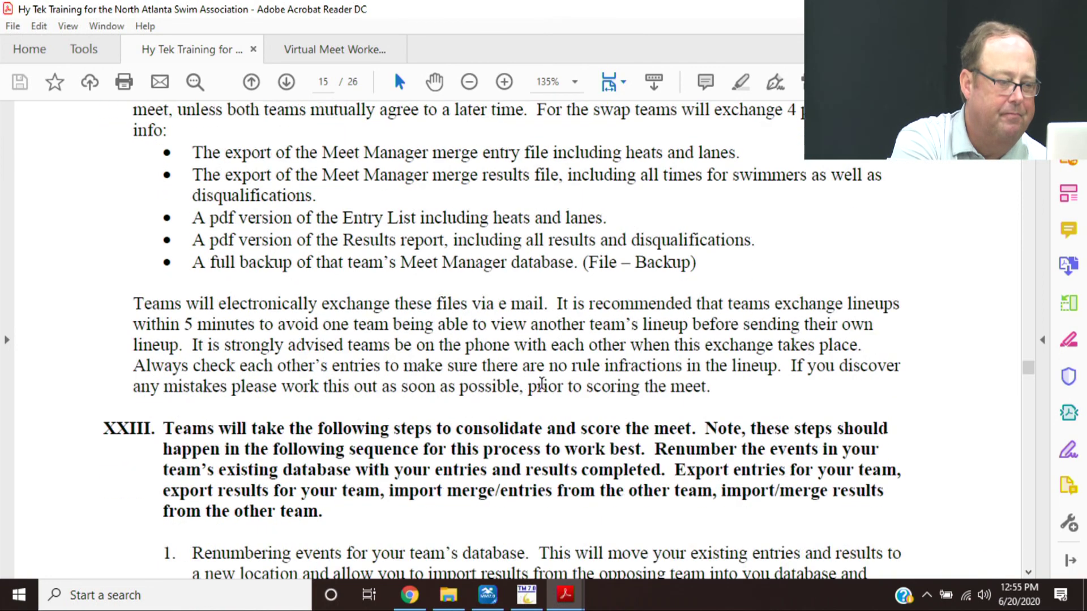
scroll(542, 384, down, 6)
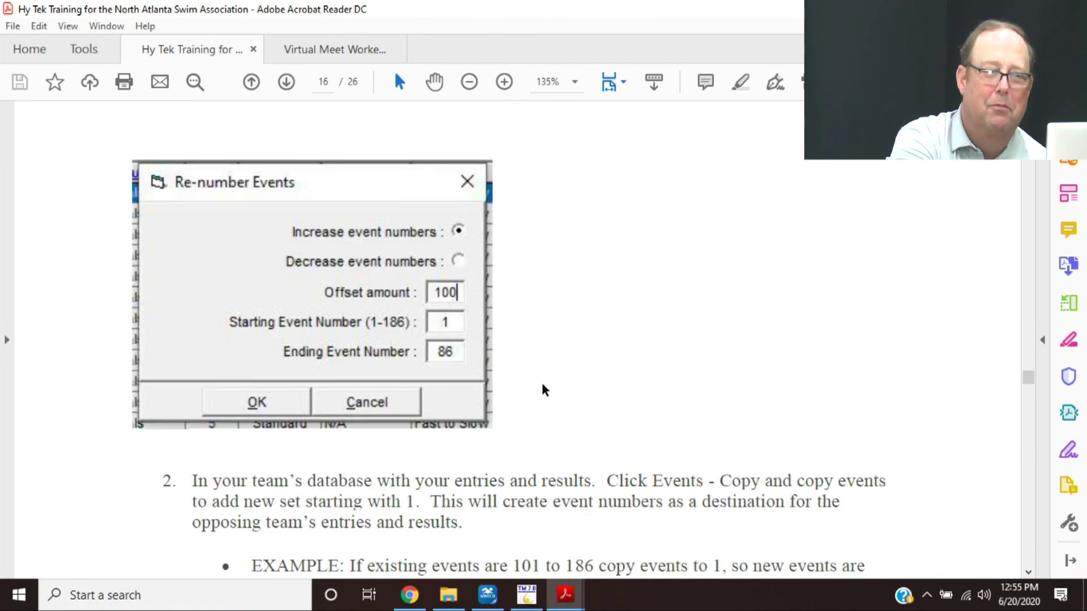
scroll(542, 385, up, 6)
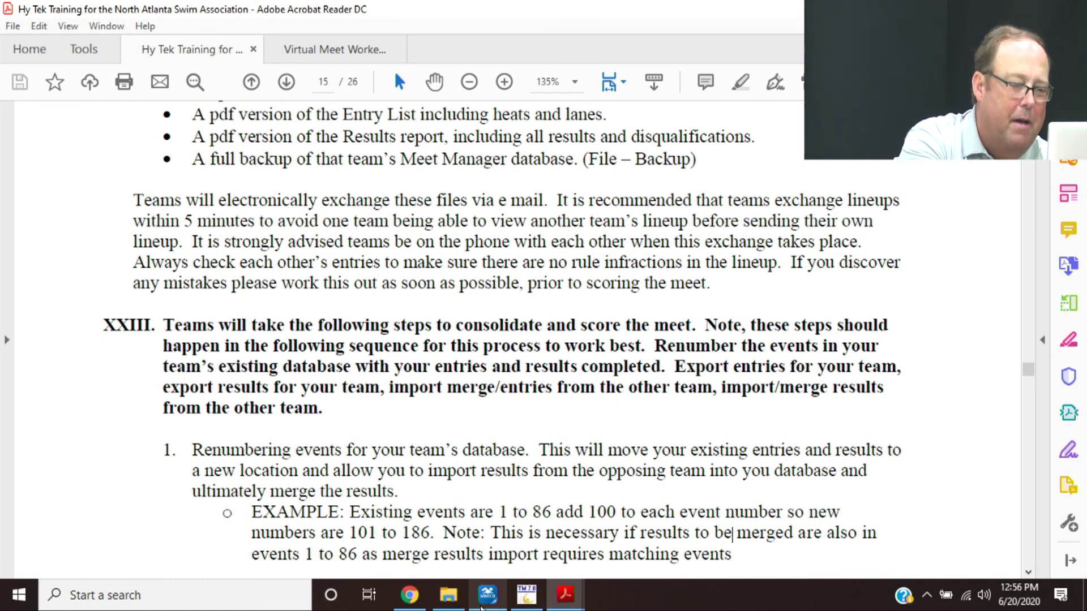
click(473, 556)
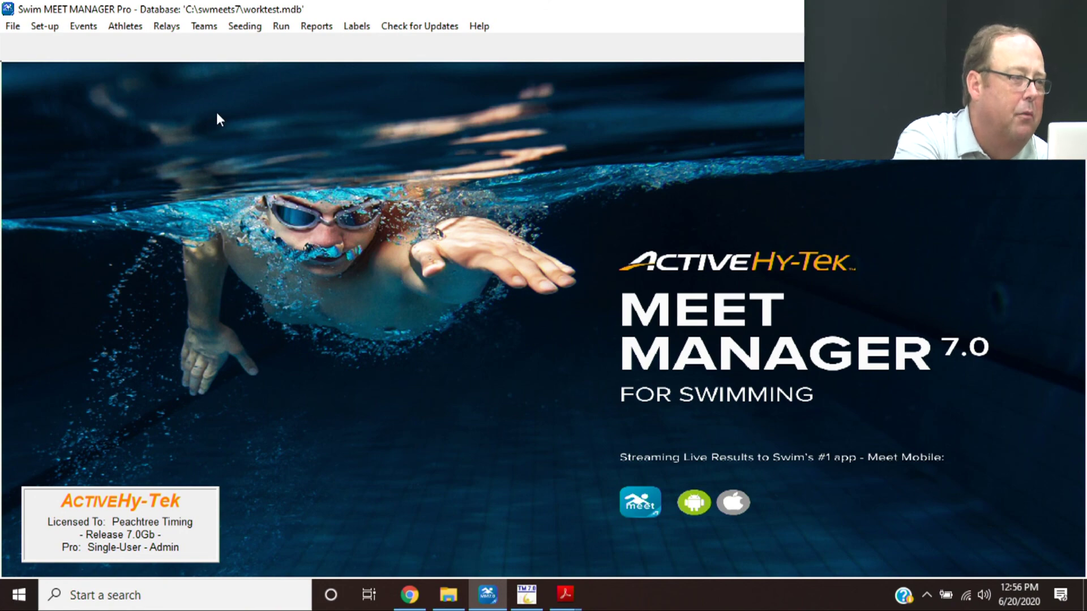
- Increase all event numbers by an offset of 100 so events start at 101
click(75, 26)
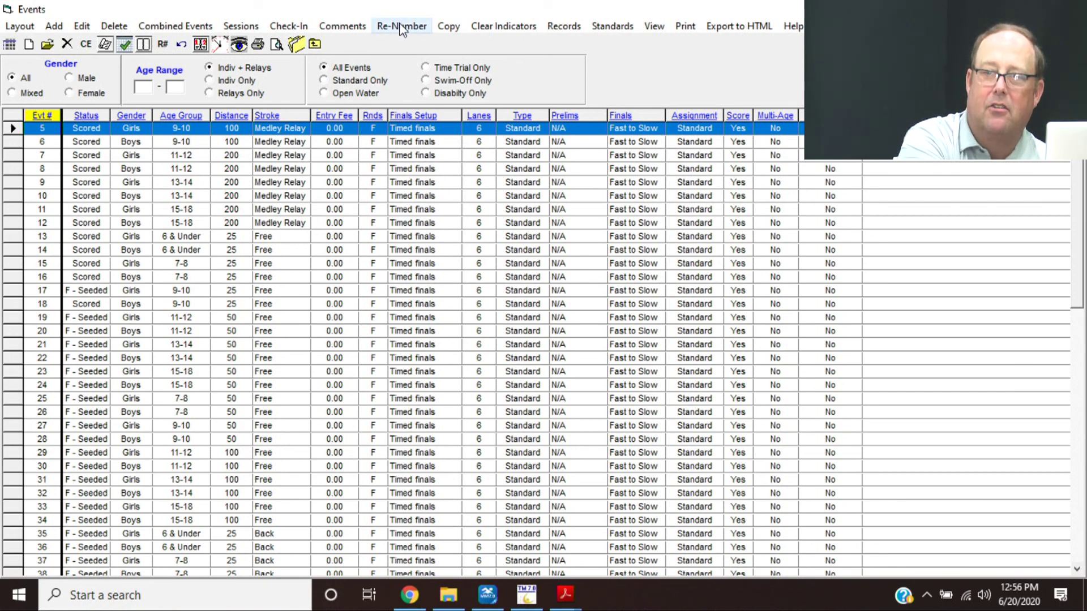
click(401, 26)
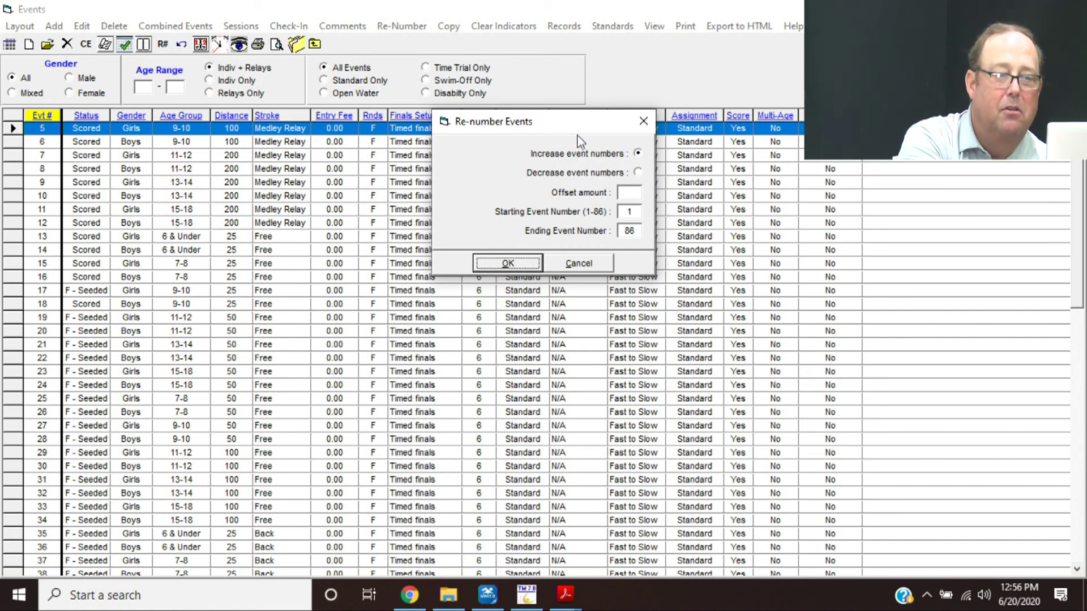
click(627, 195)
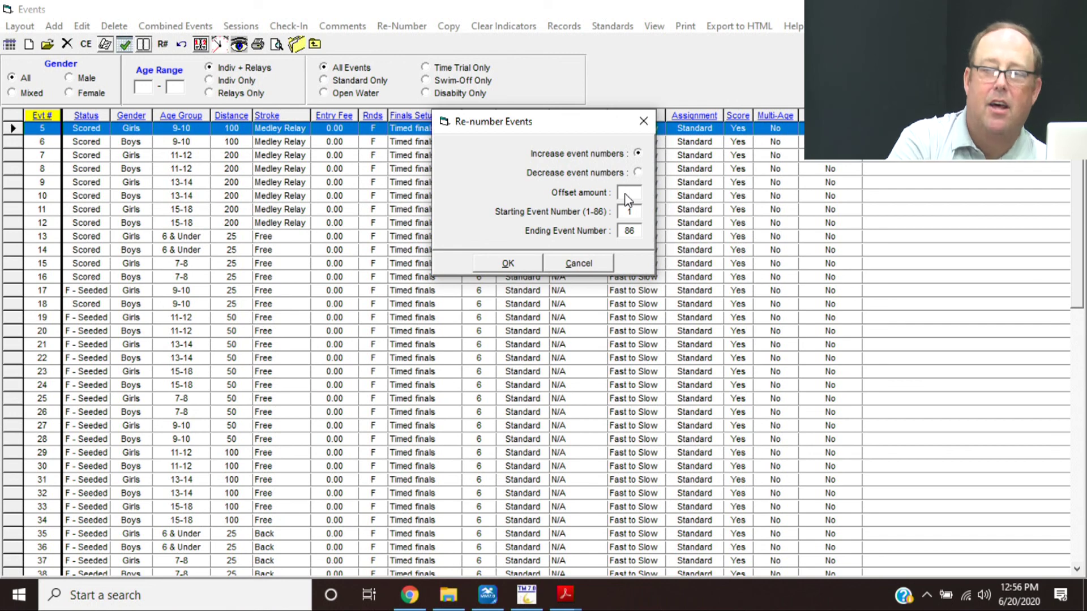
text(100)
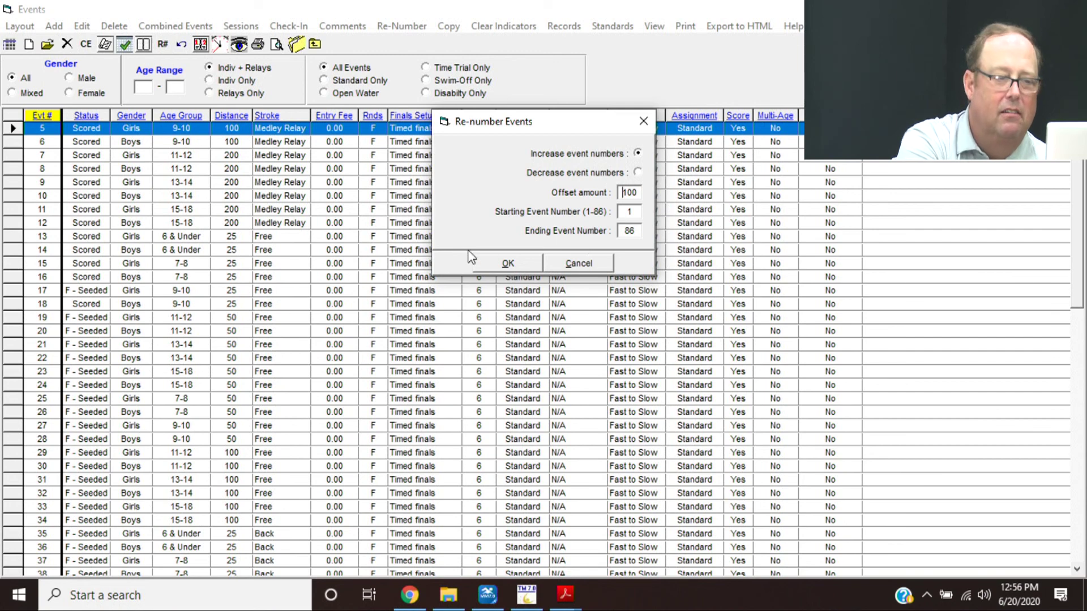
click(491, 264)
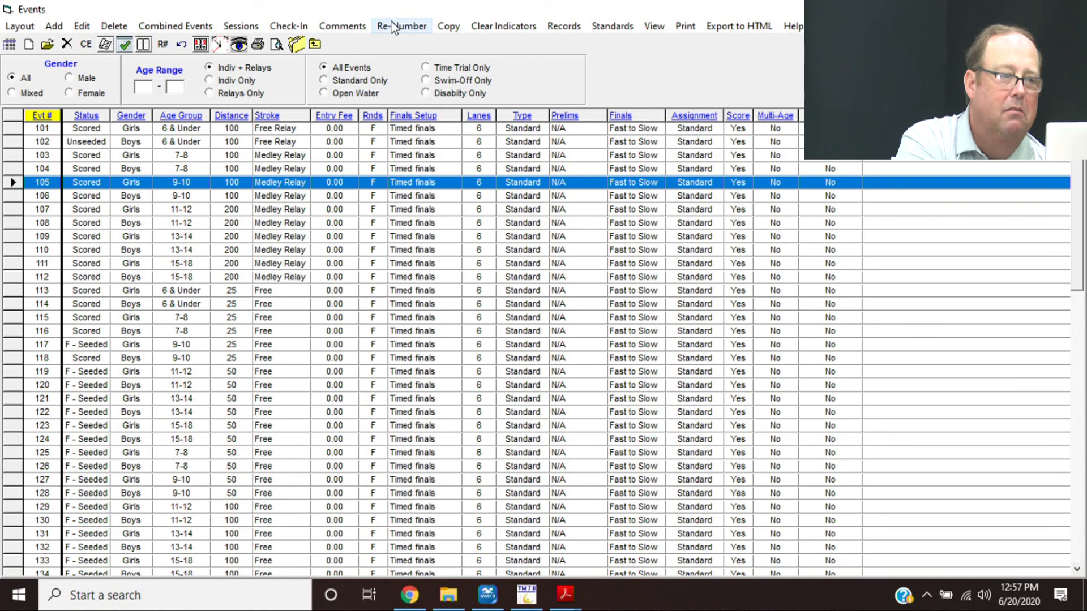
- Copy events 101–186 into a new set numbered from event 1, adding 86 events
click(448, 26)
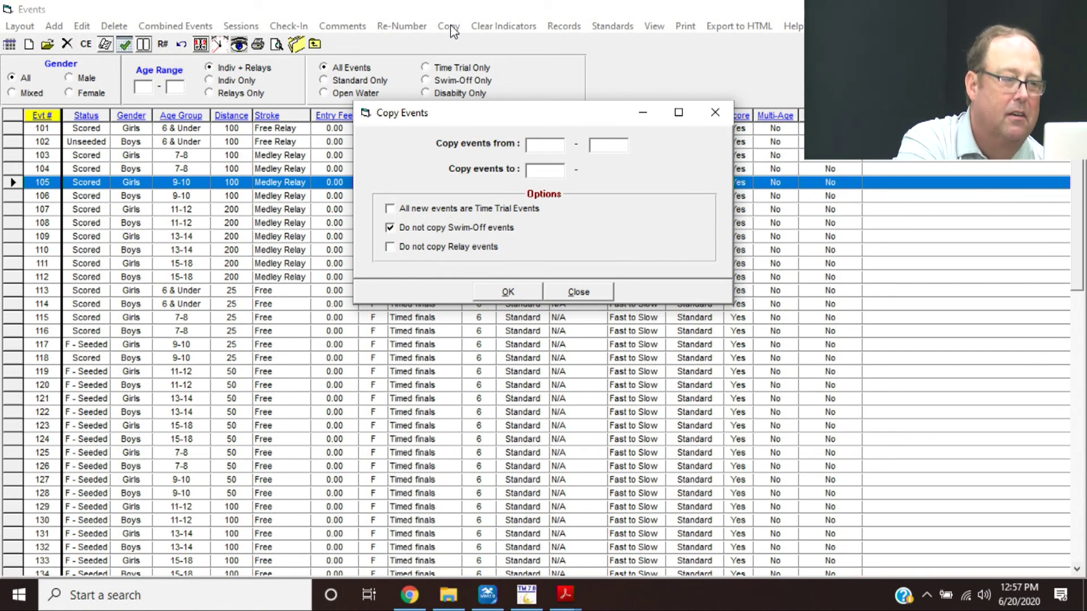
text(101)
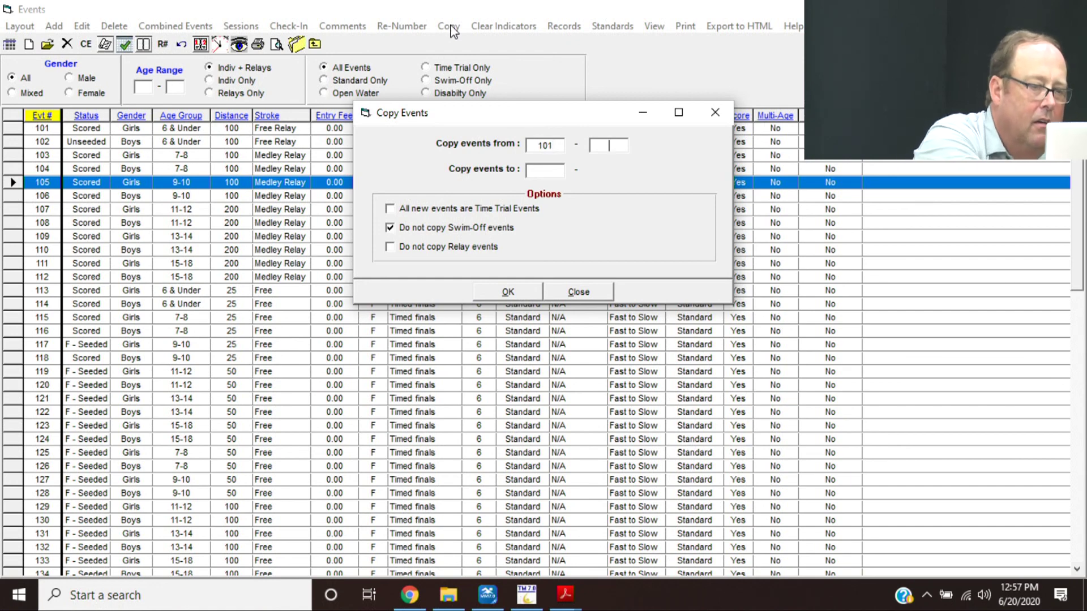
text(186)
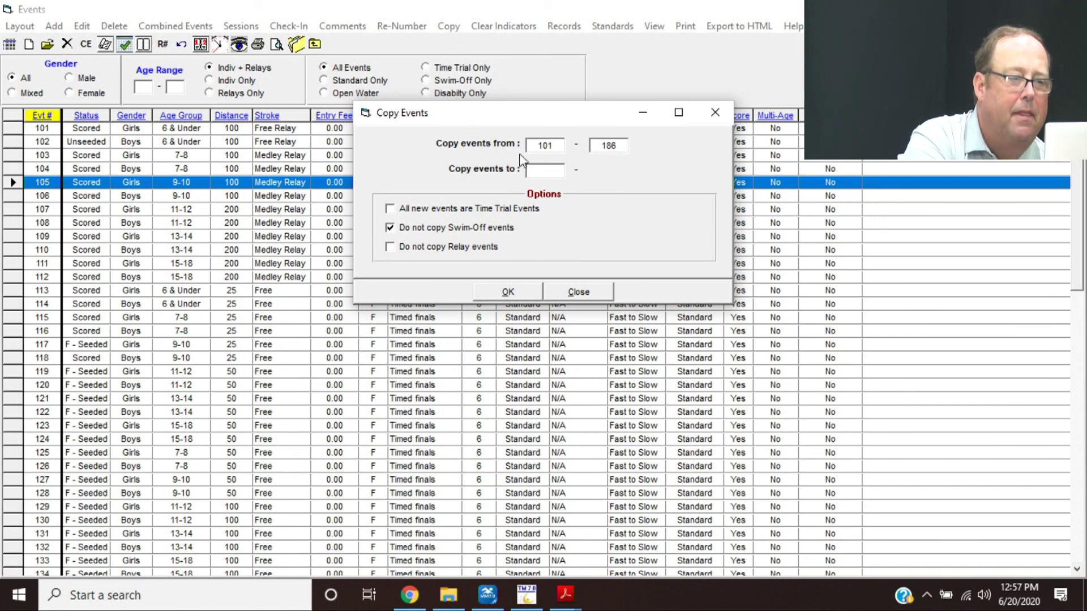
click(546, 173)
text(1)
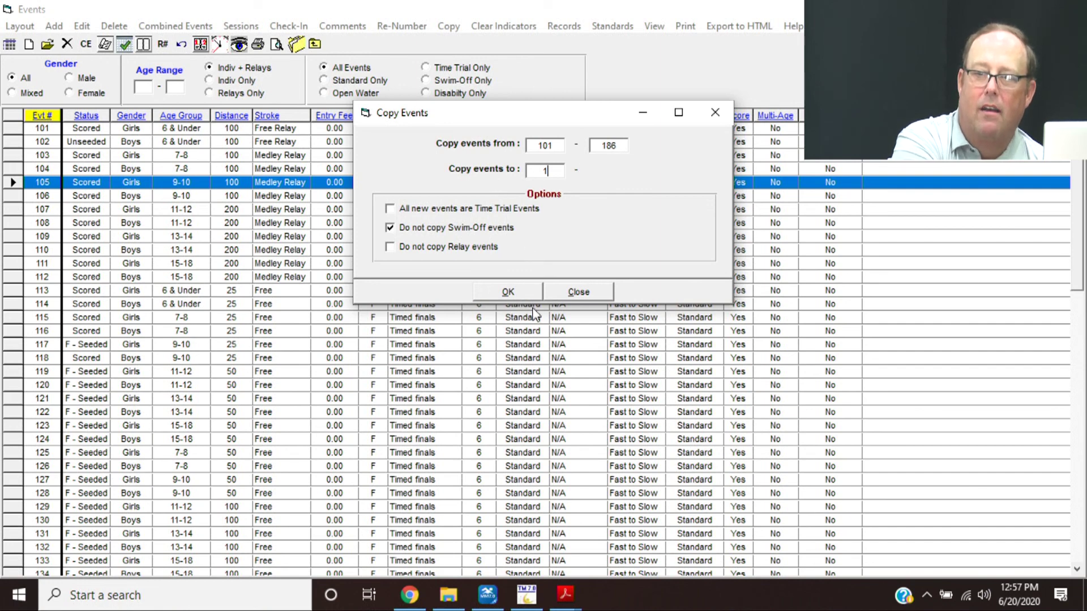
click(530, 291)
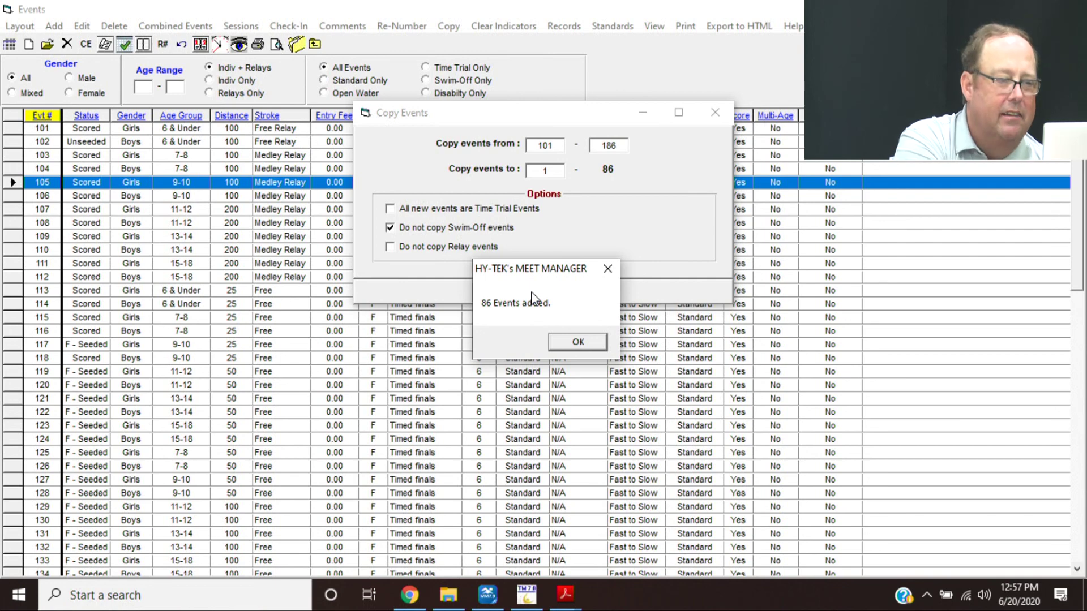
key(Return)
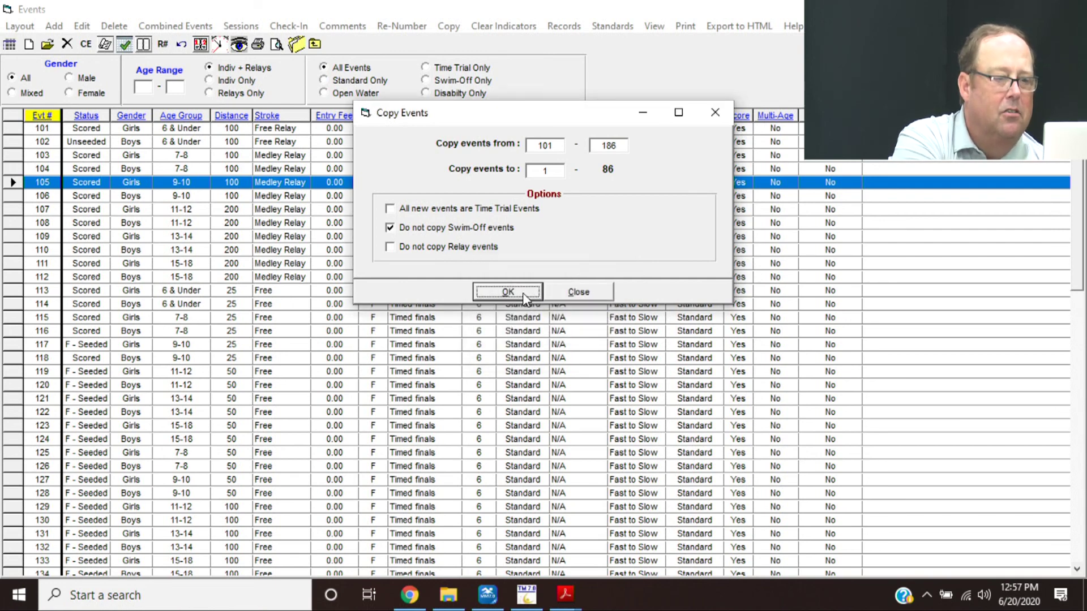
- Rerun the event copy, dismiss the no-events-added warnings, and close the Events window
click(522, 293)
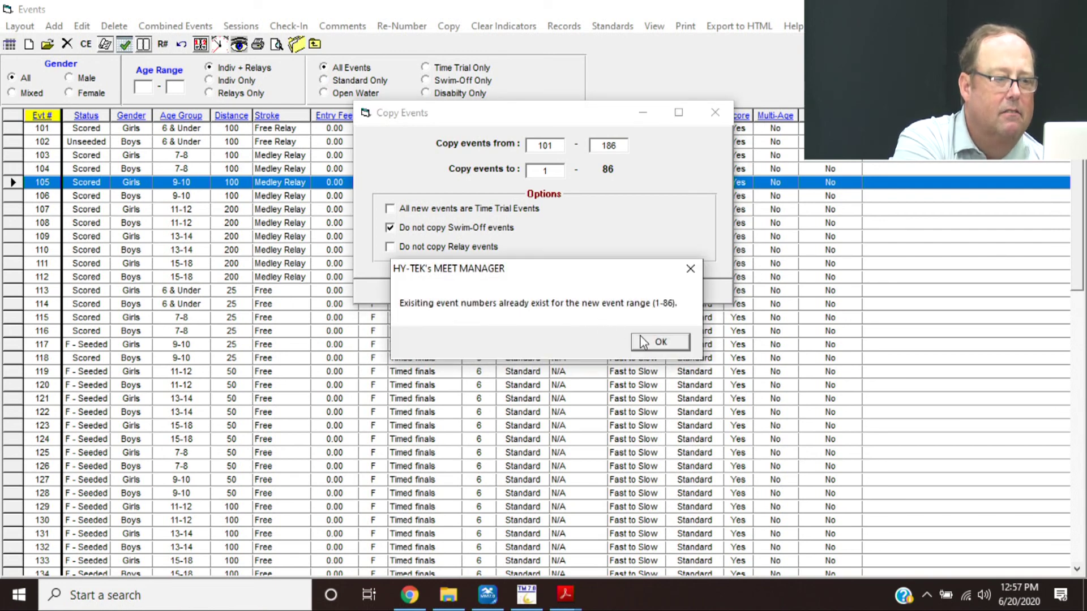
click(658, 342)
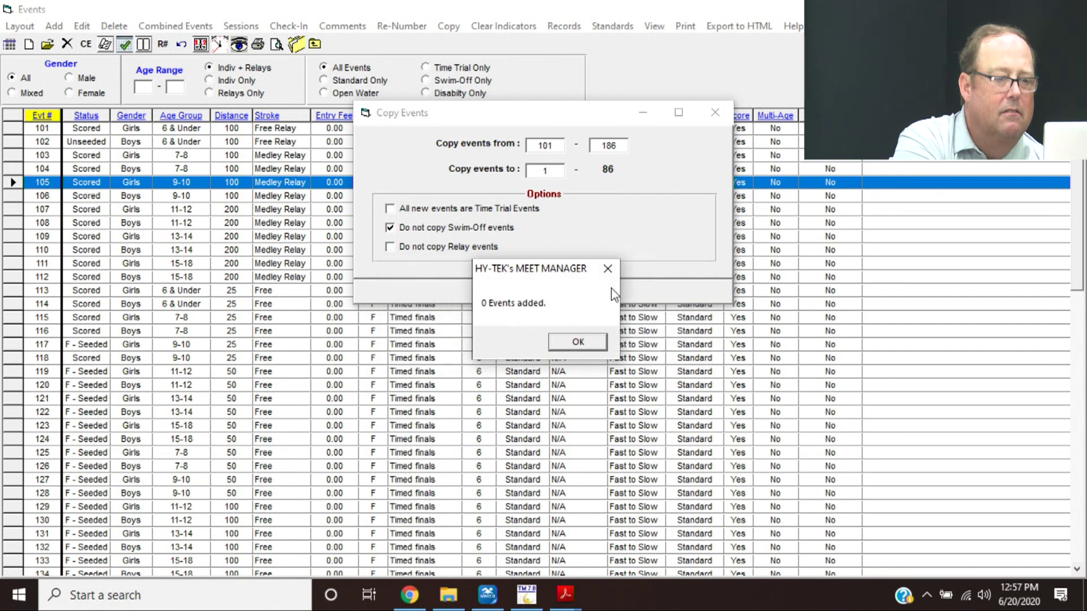
click(583, 341)
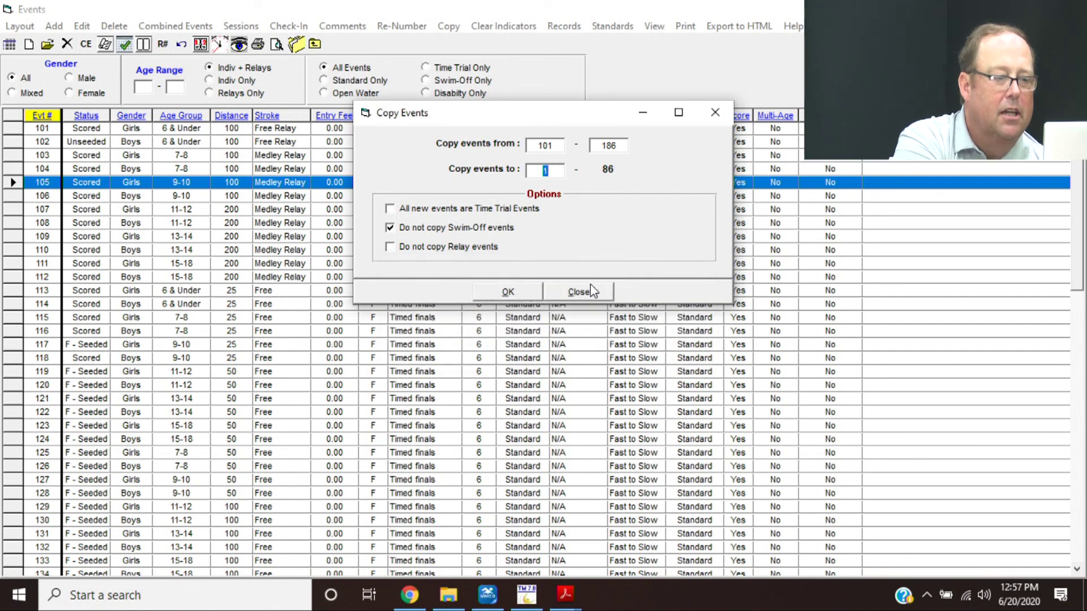
click(595, 291)
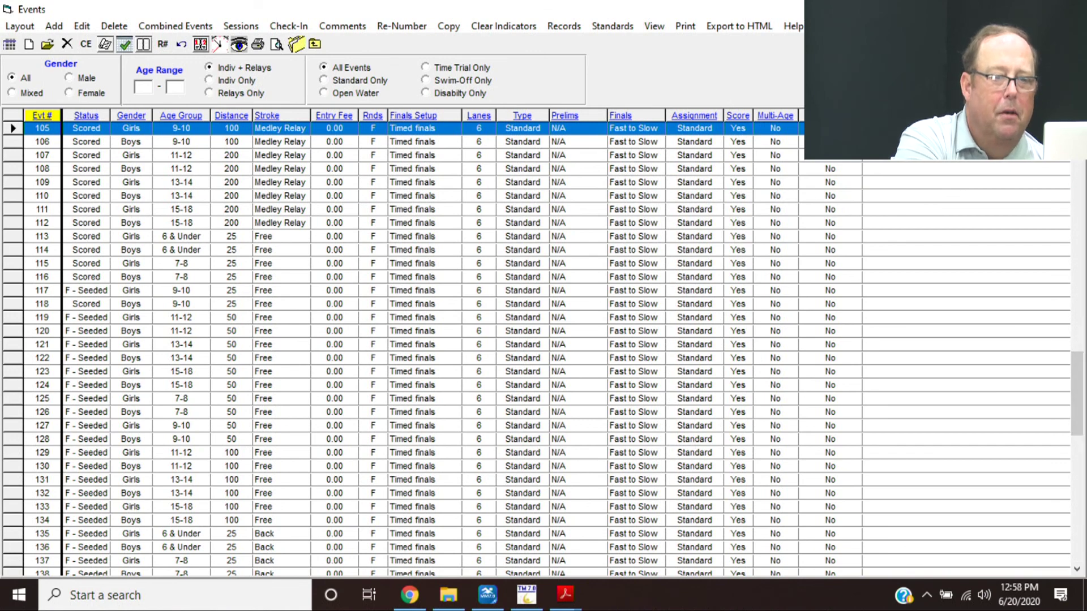
drag(1077, 391, 1076, 169)
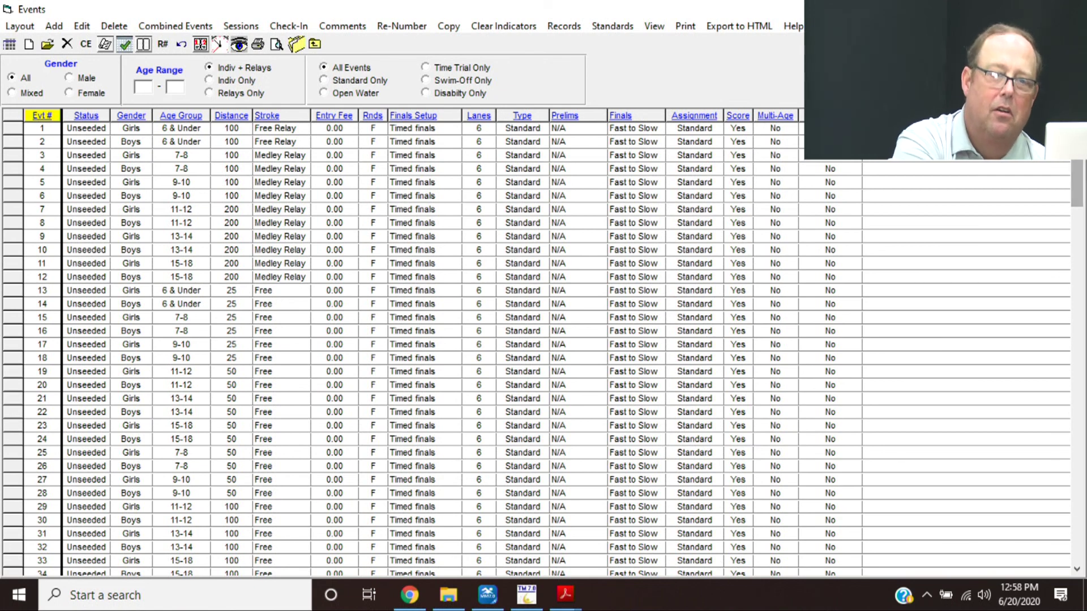
key(Escape)
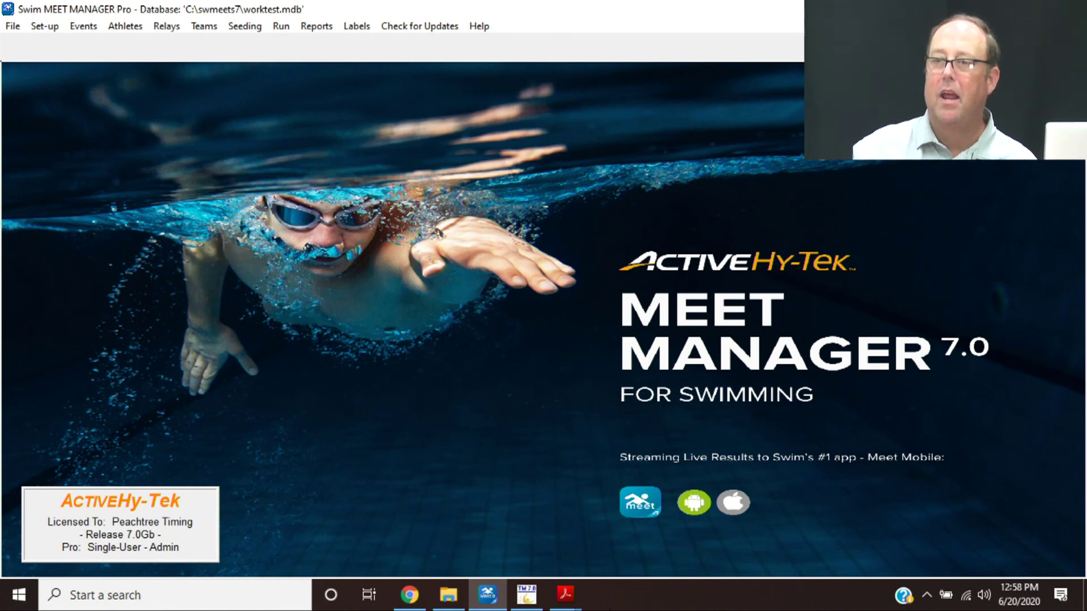
click(13, 27)
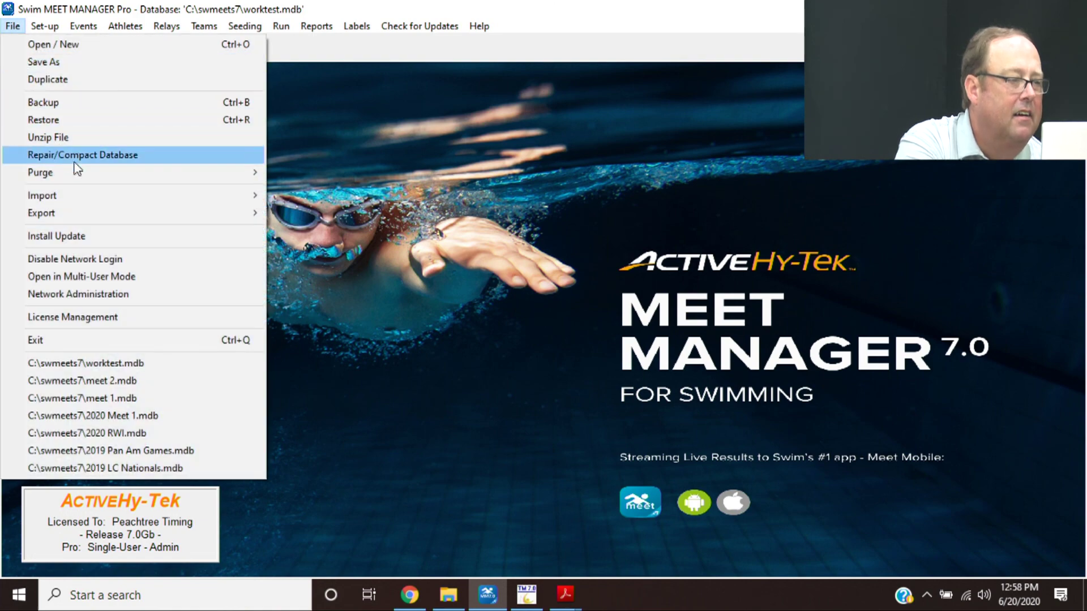
mouse_move(141, 202)
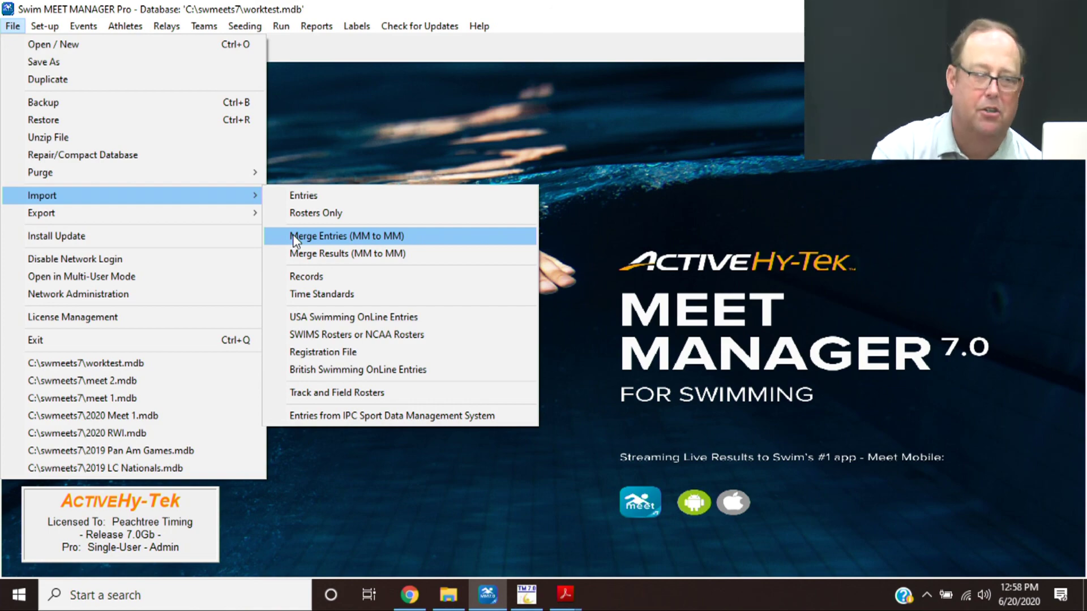
click(293, 237)
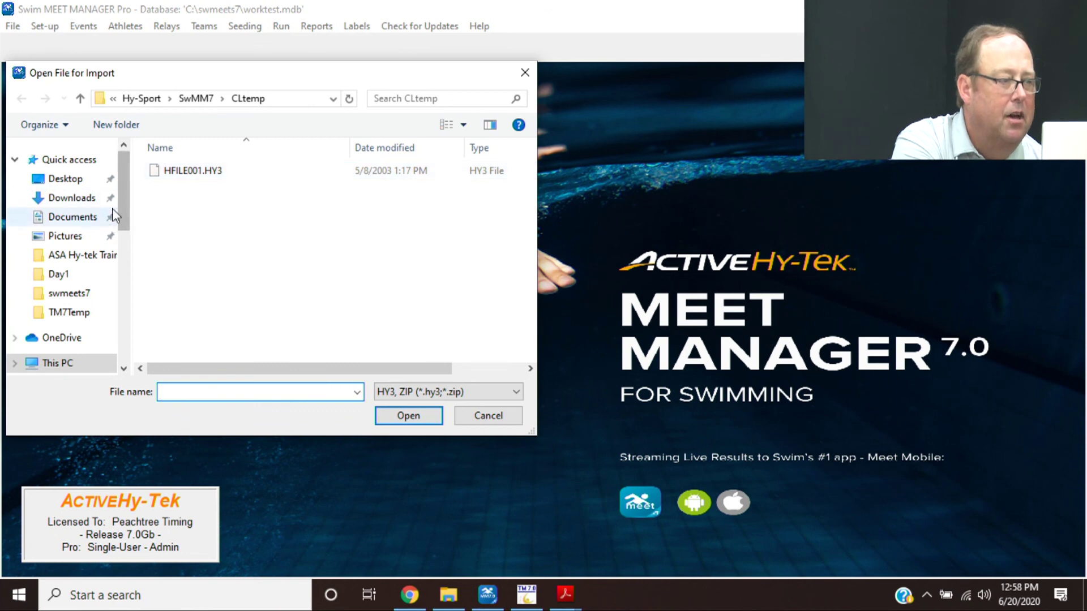
click(99, 257)
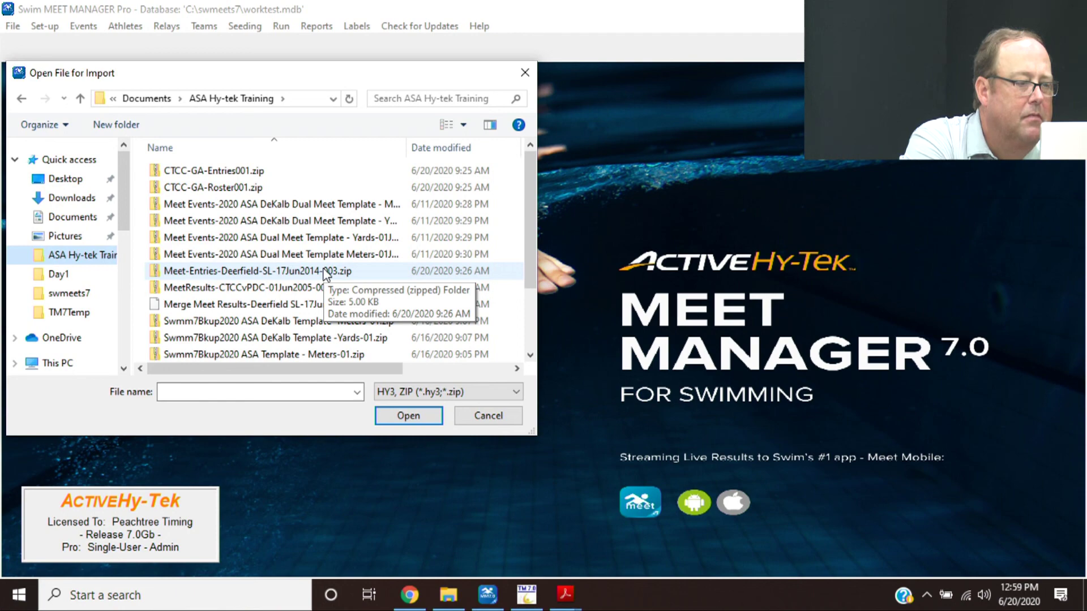
double_click(324, 271)
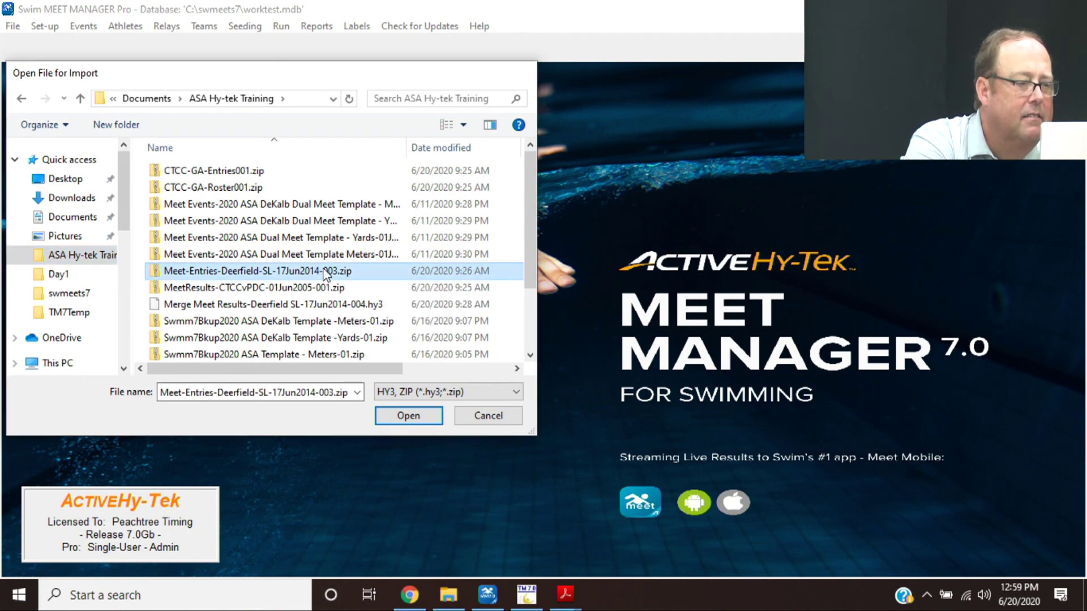
click(661, 367)
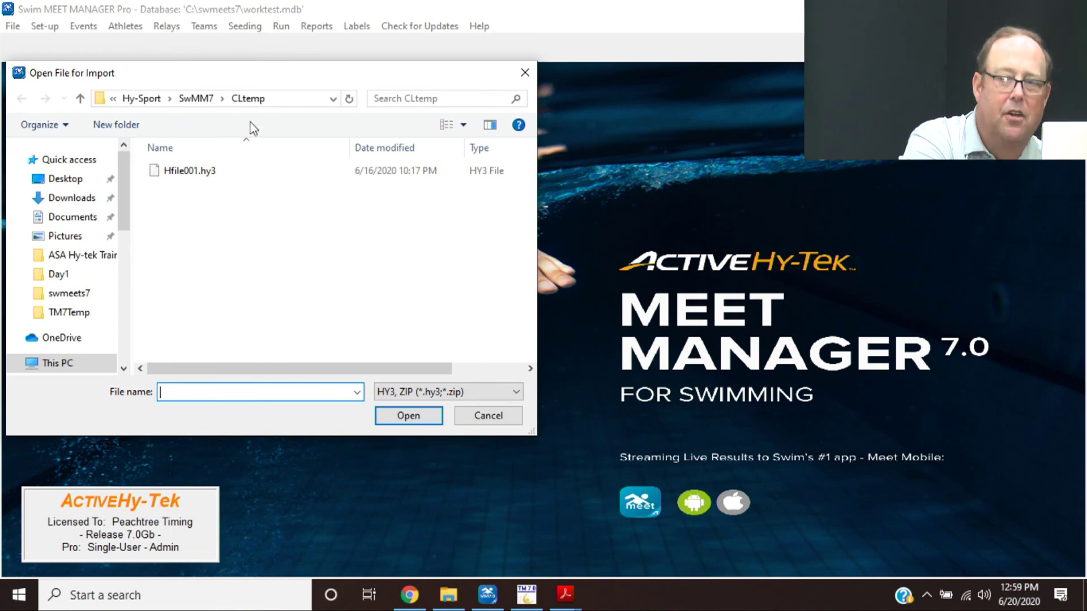
double_click(223, 172)
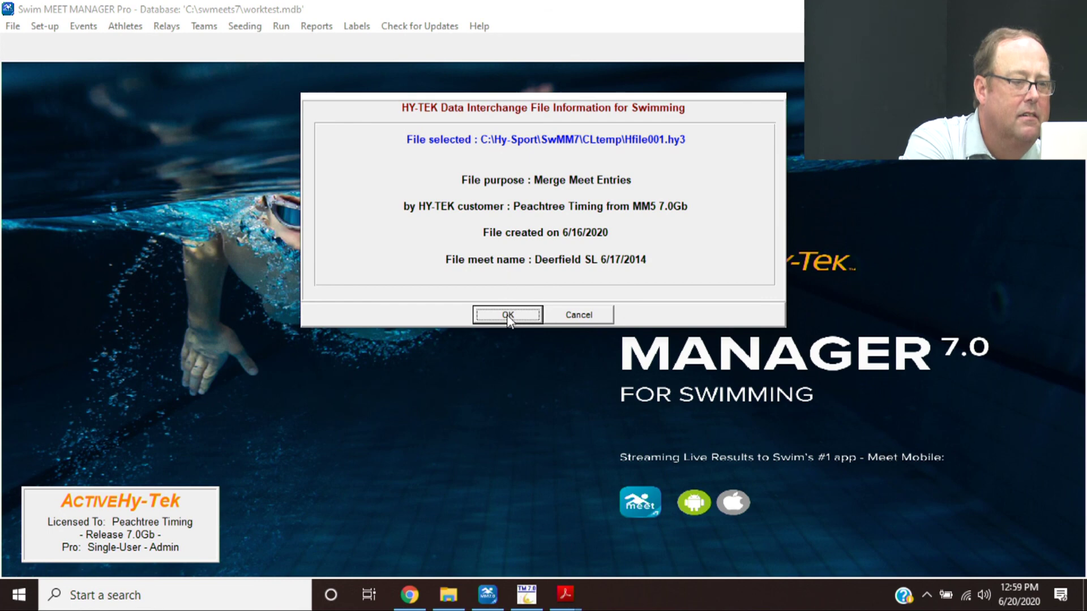
click(600, 318)
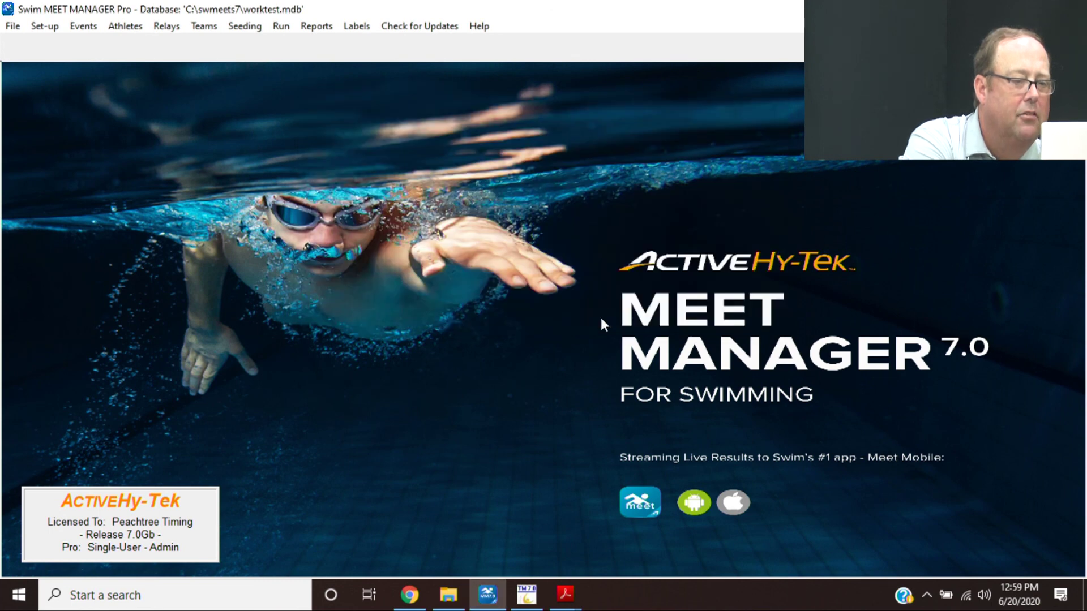
- Start Merge Entries (MM to MM) and unzip the Deerfield meet entries file from ASA Hy-tek Training
click(12, 26)
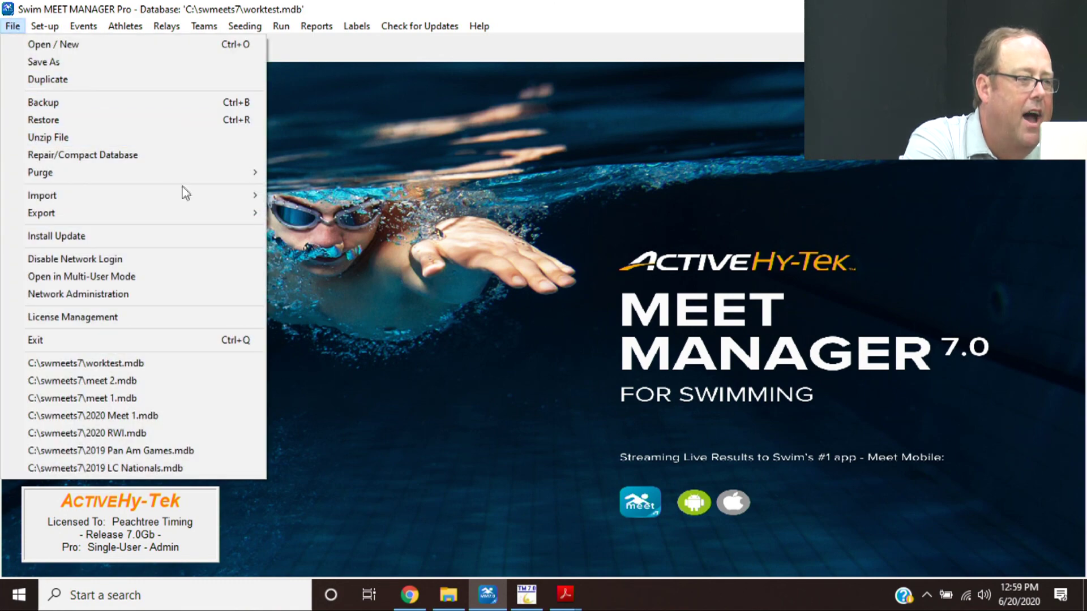
mouse_move(220, 196)
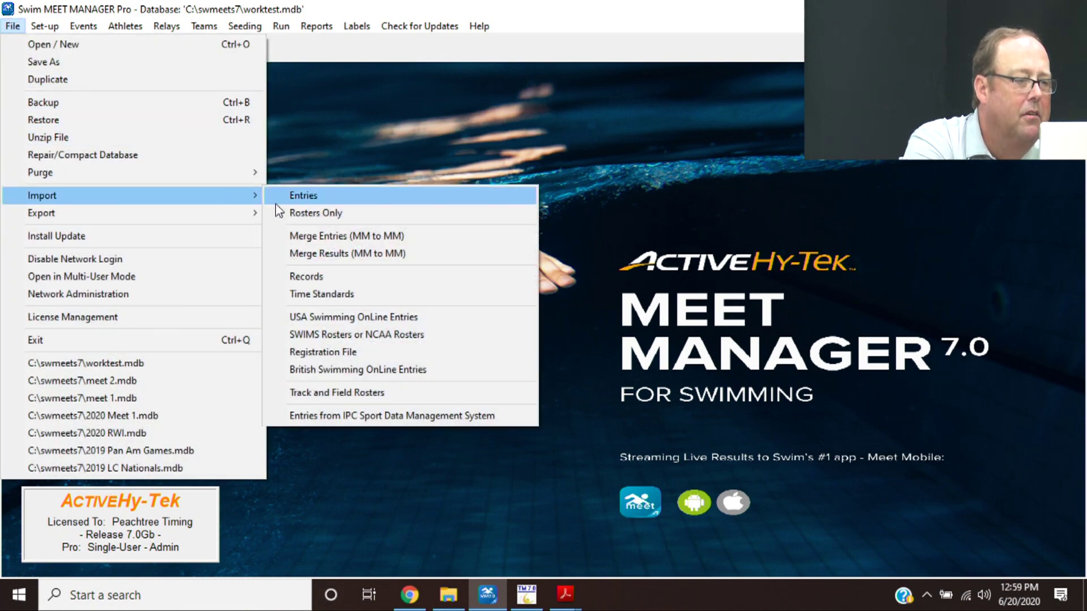
click(308, 236)
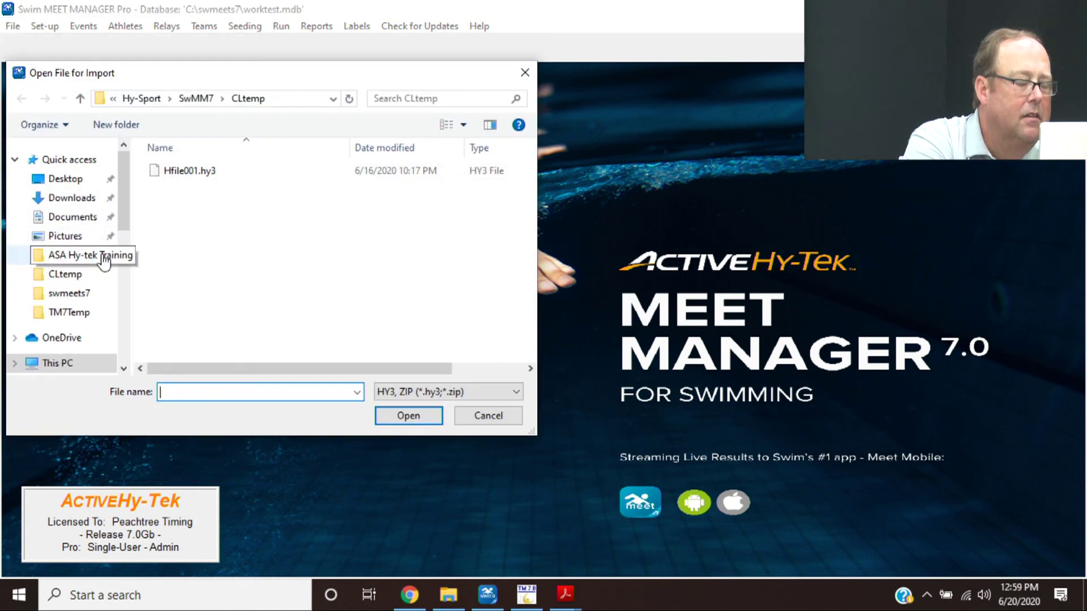
click(102, 256)
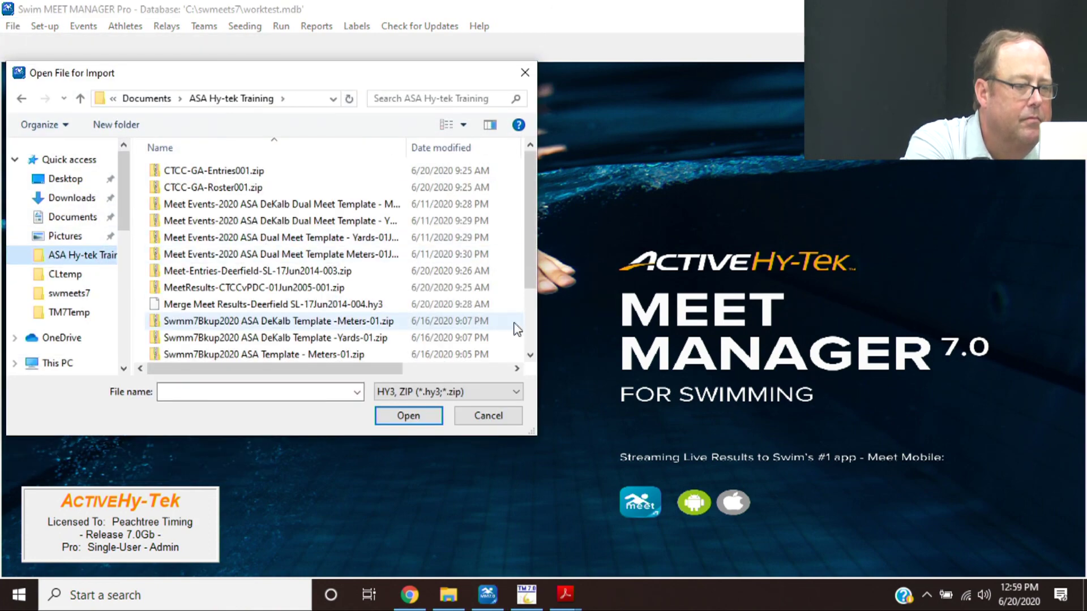
click(529, 332)
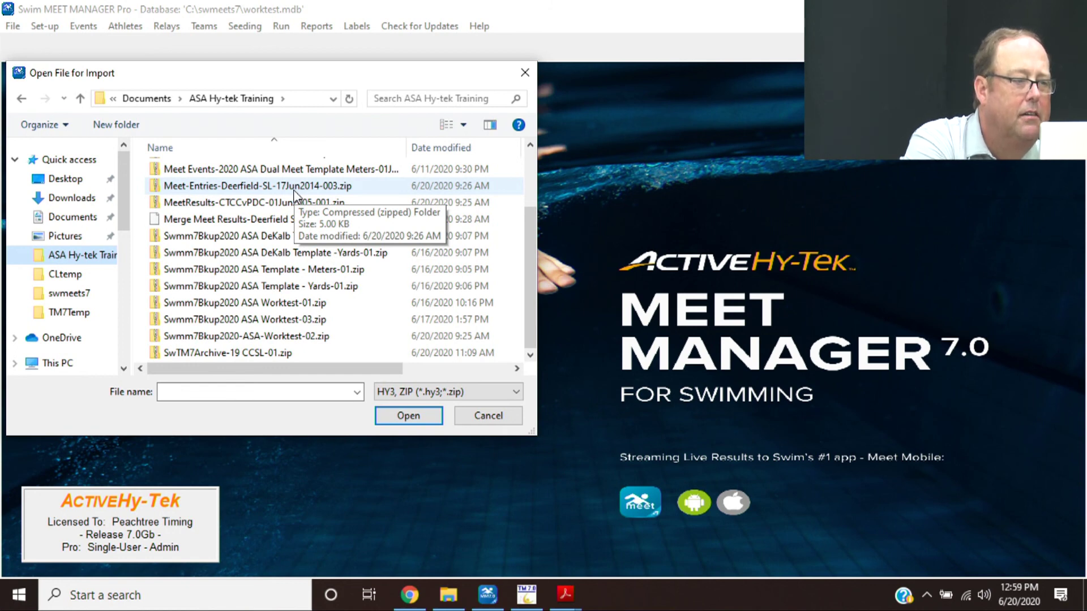
double_click(294, 191)
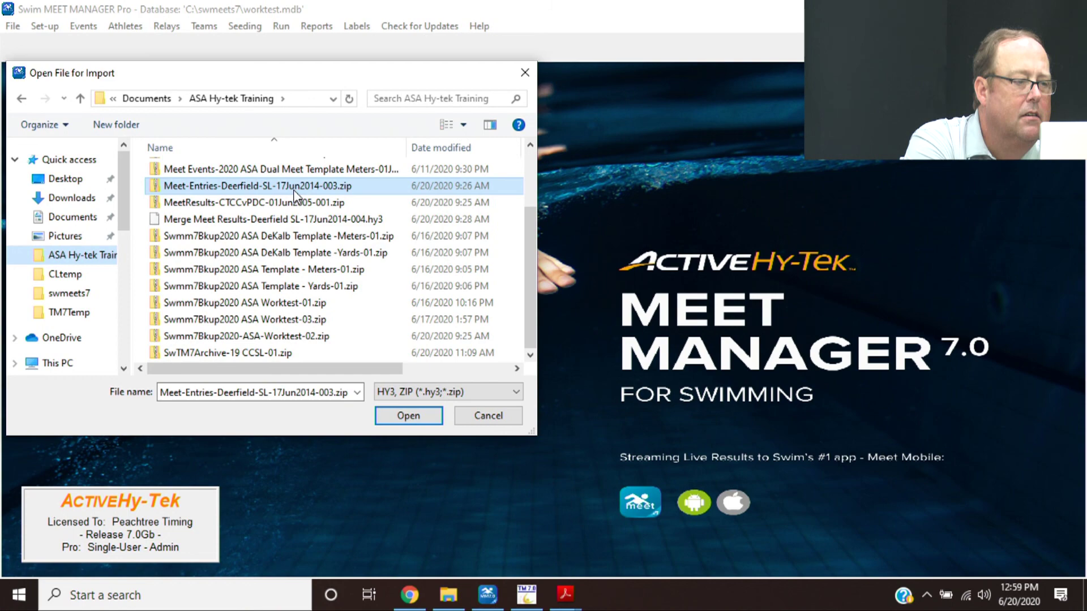
click(657, 368)
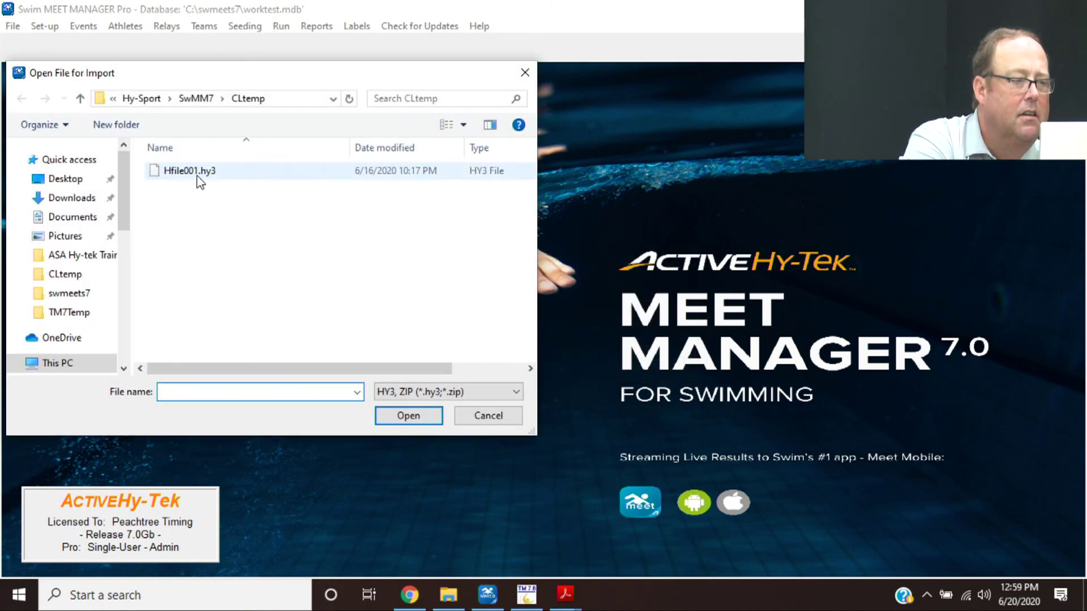
- Import Hfile001.hy3, copying competitor numbers: 64 athletes, 179 entries, 22 relays
double_click(198, 173)
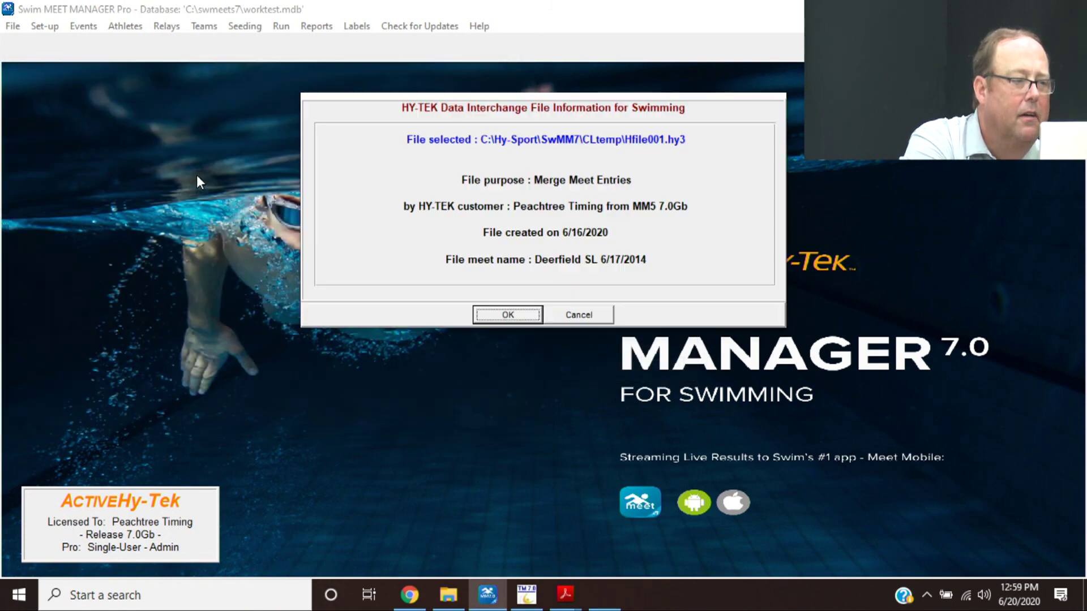
click(507, 315)
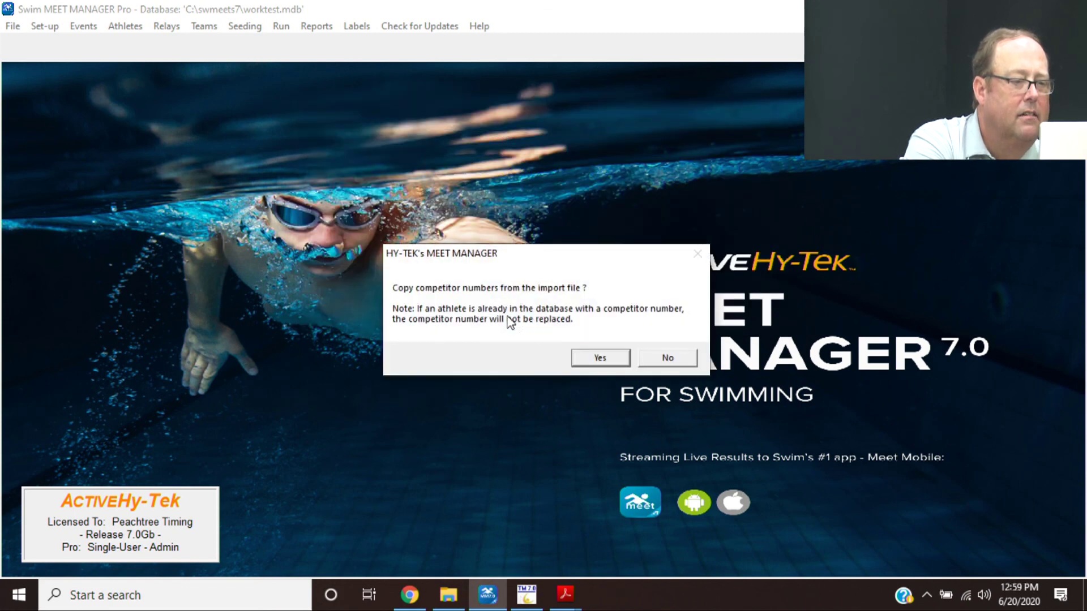
click(599, 358)
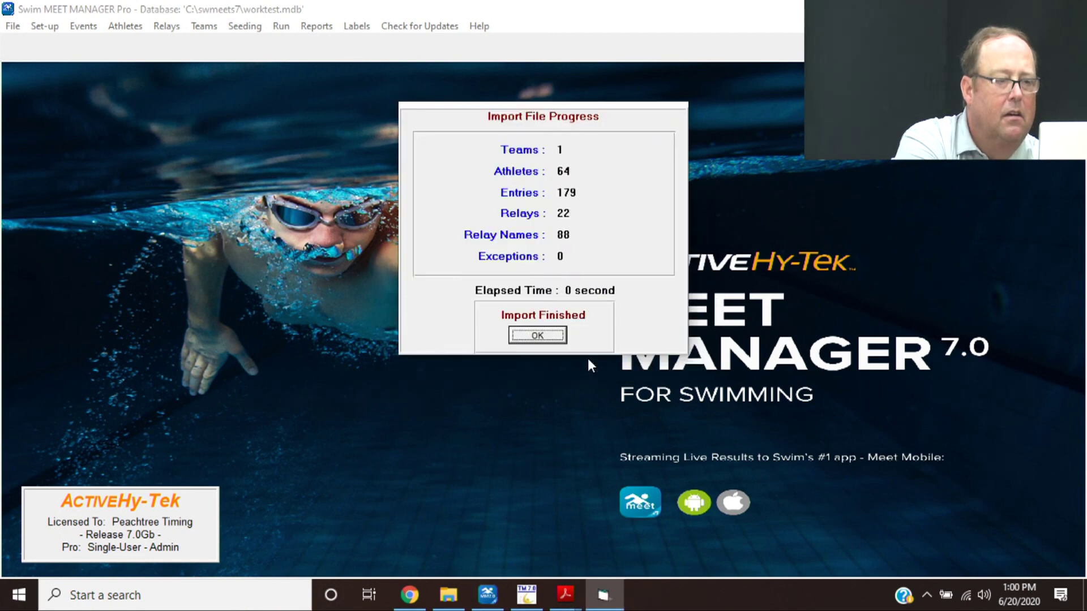
click(539, 336)
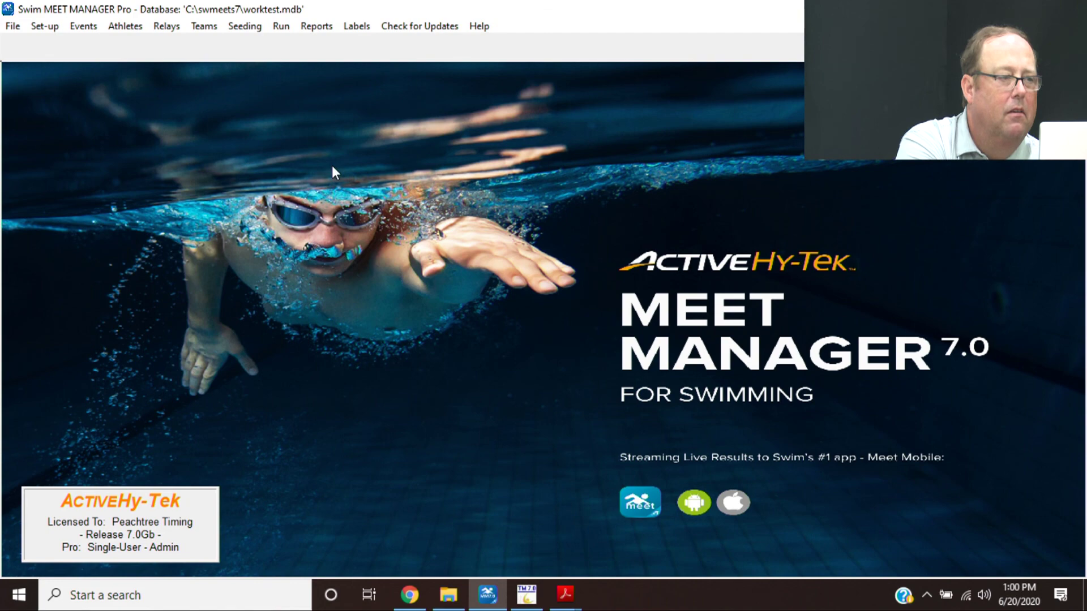
click(280, 31)
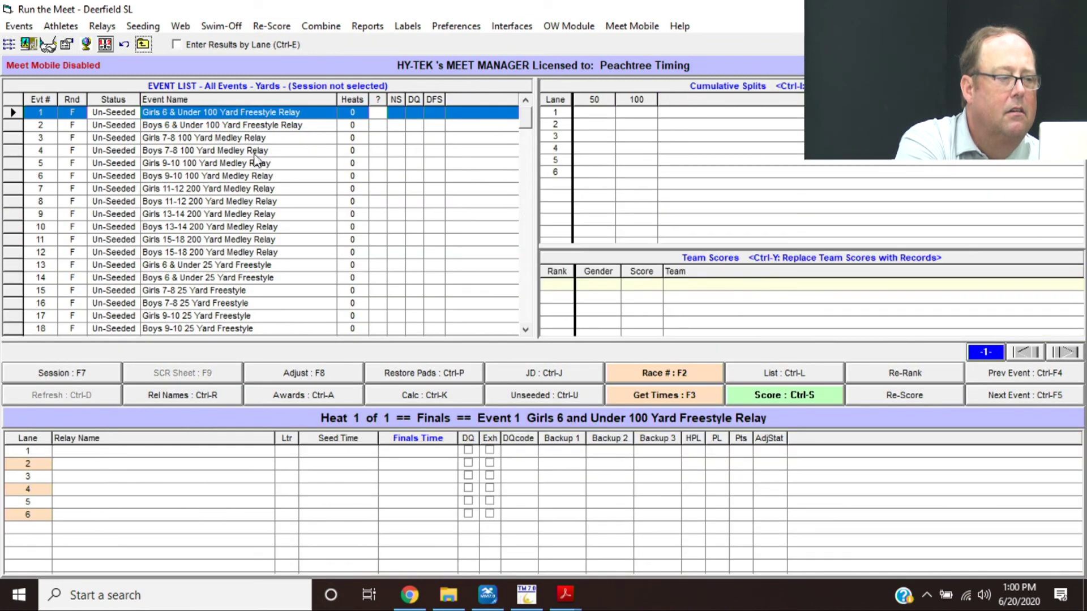
click(208, 212)
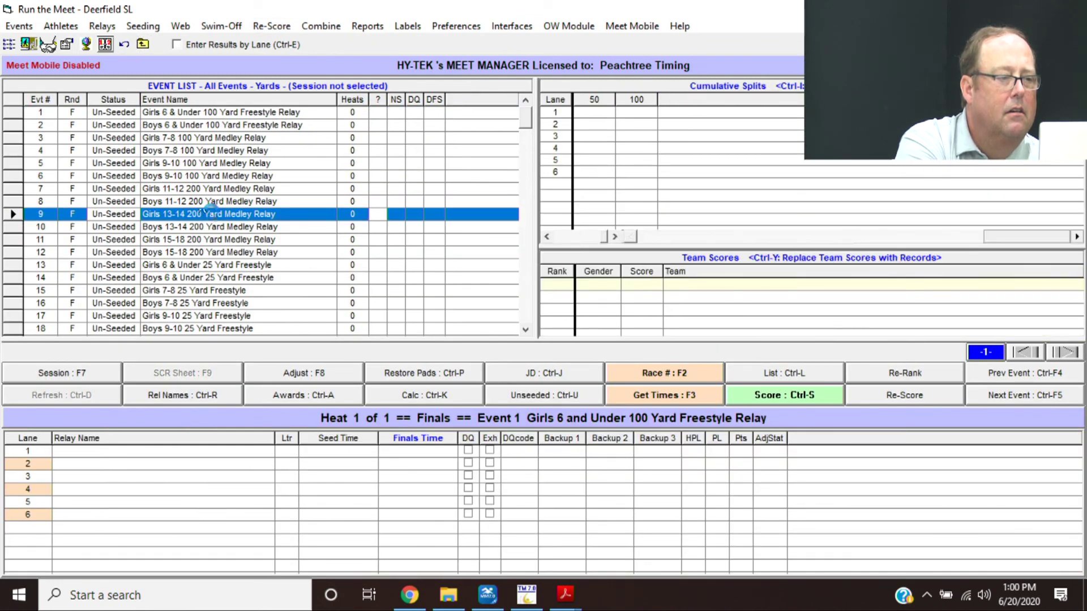
click(219, 264)
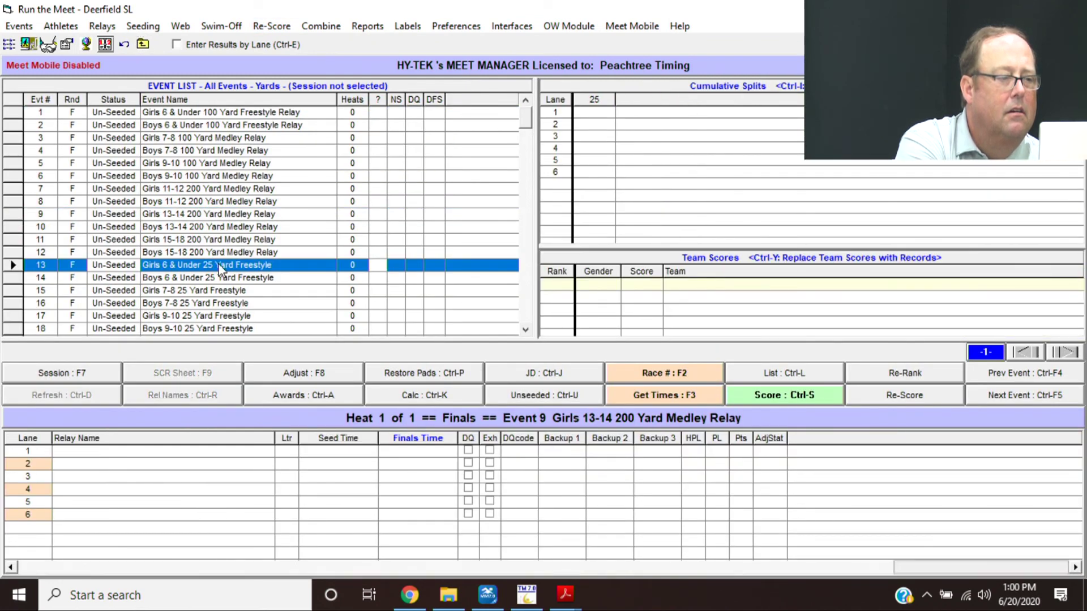
click(143, 44)
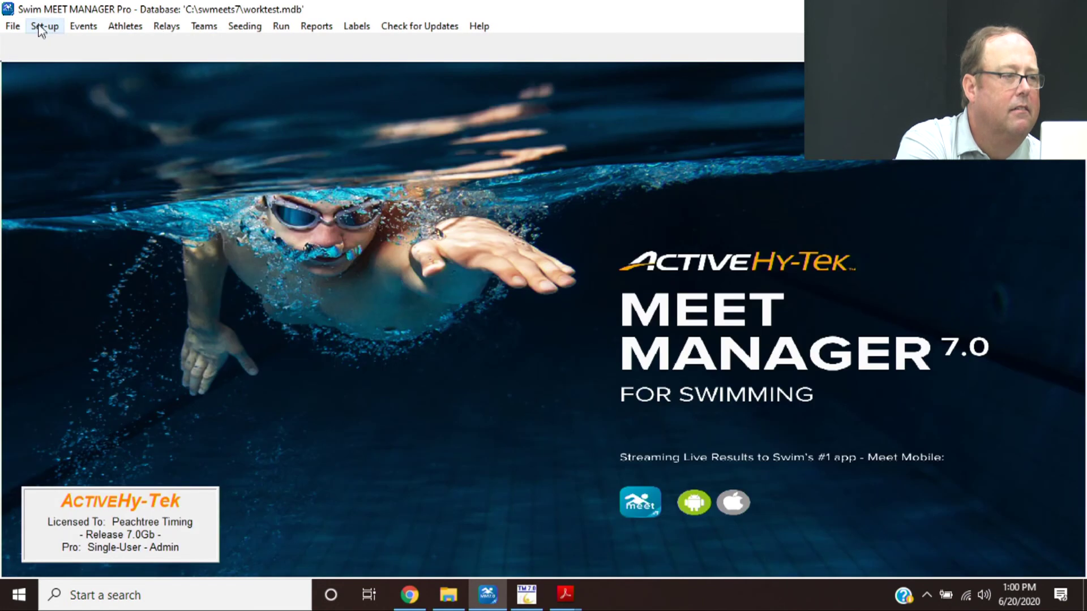
- Try merging results from the Deerfield .hy3 in ASA Hy-tek Training, dismissing Run-time error 9
click(9, 26)
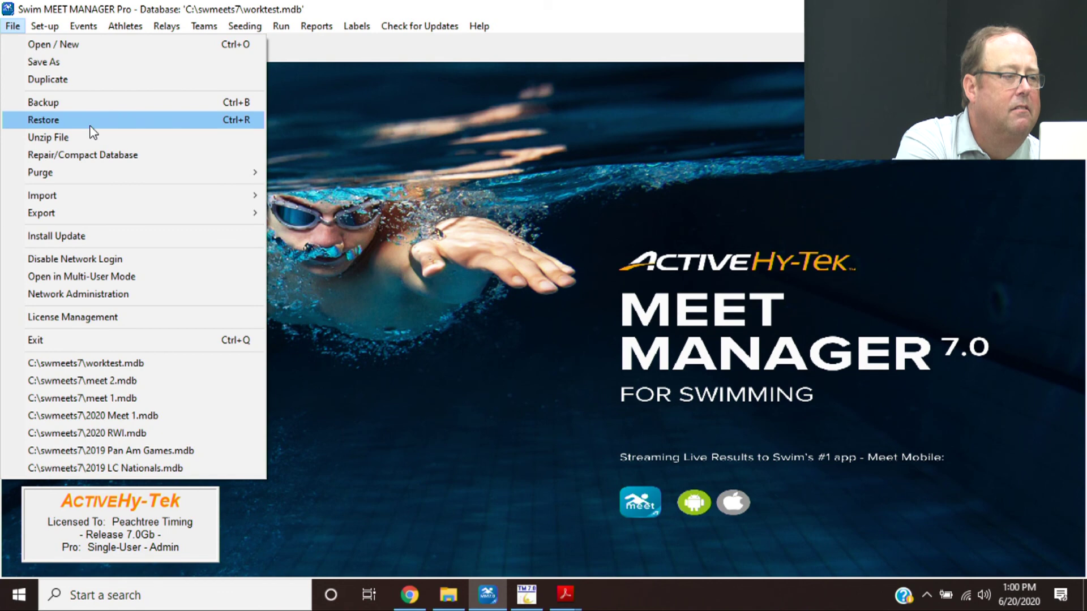
mouse_move(141, 197)
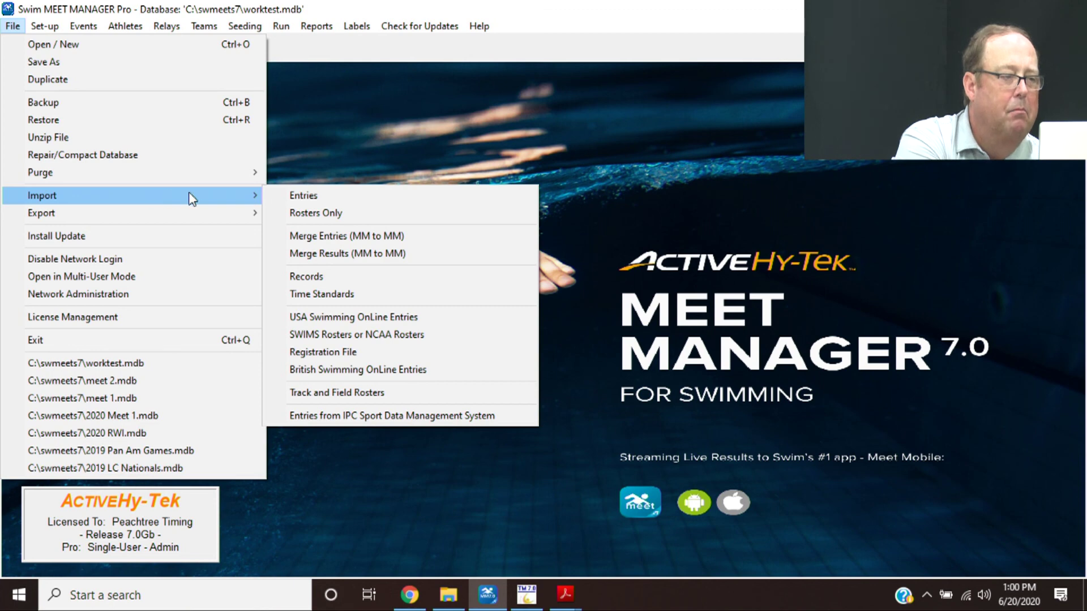
click(299, 258)
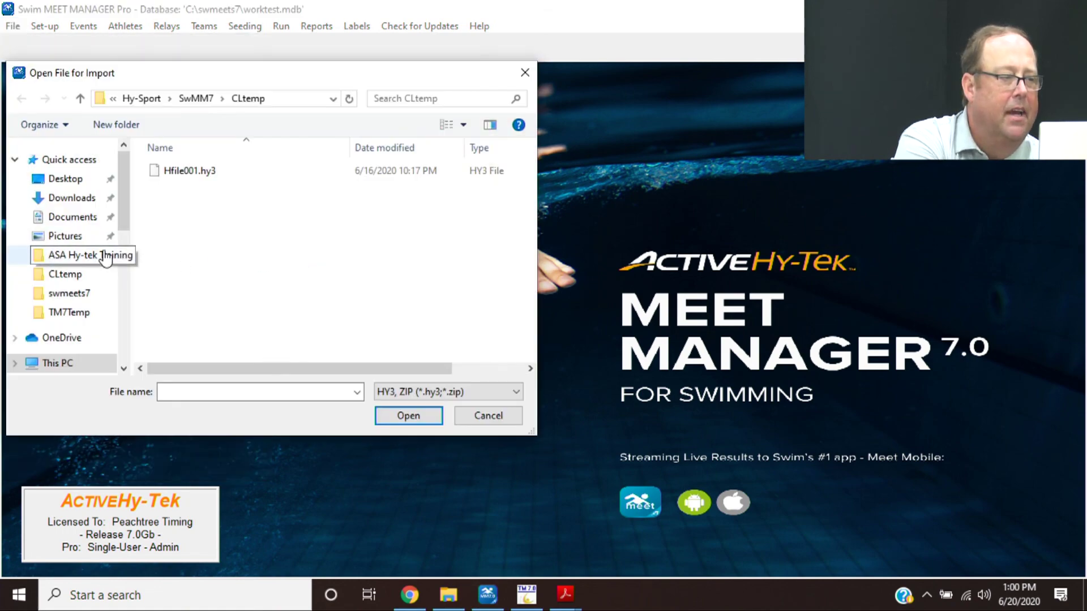
click(104, 258)
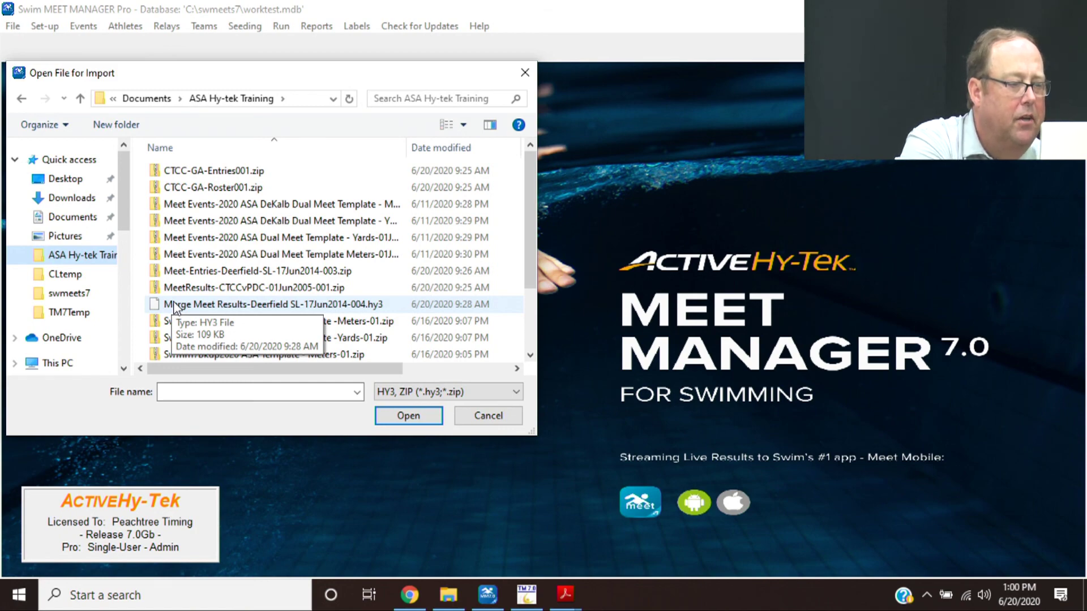
double_click(174, 304)
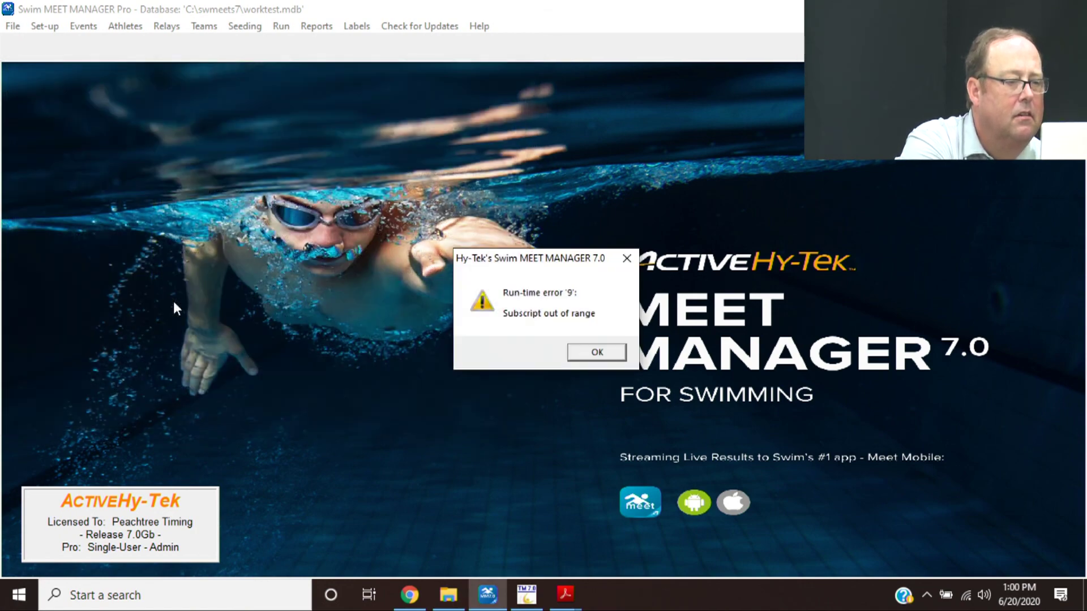
key(Return)
- Return to Meet Manager and log back into the worktest database
key(alt+Tab)
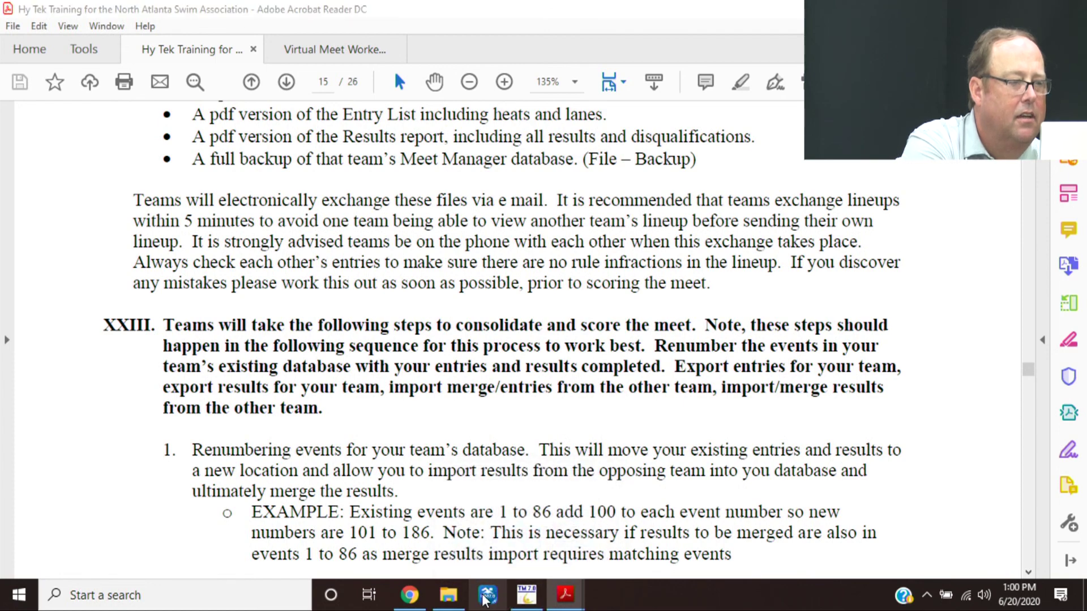
click(486, 595)
click(538, 424)
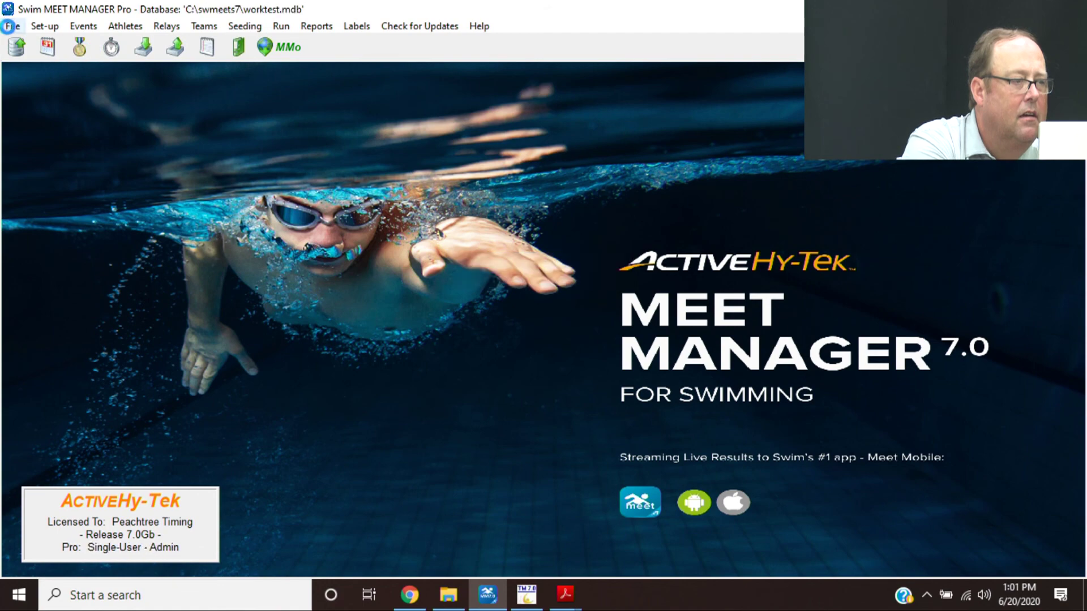
- Merge the Deerfield results .hy3: 1 team, 59 athletes, 22 entries, 14 relays imported
click(12, 28)
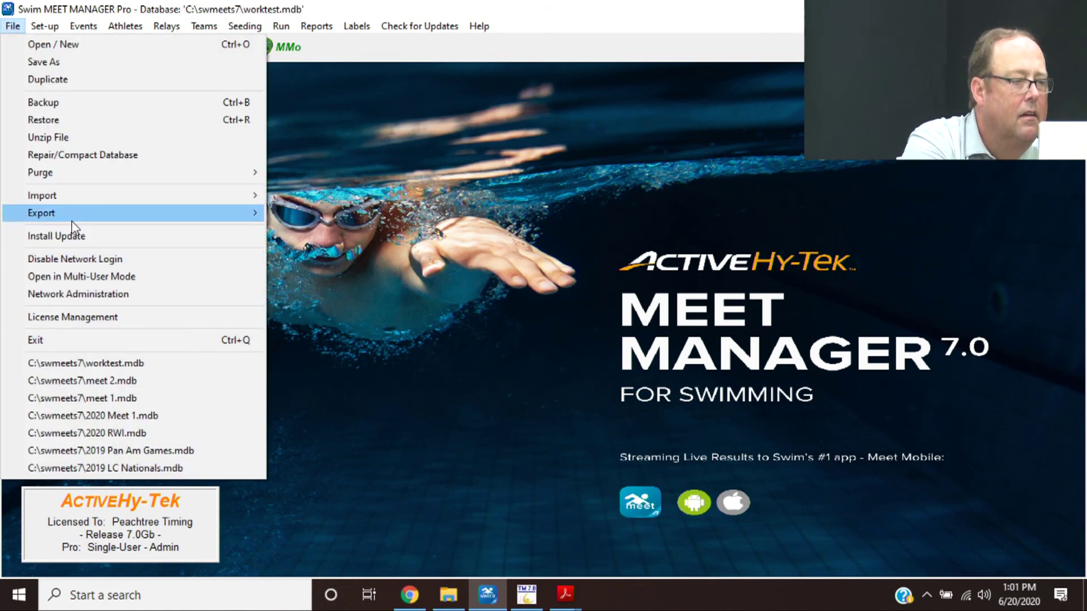
mouse_move(170, 197)
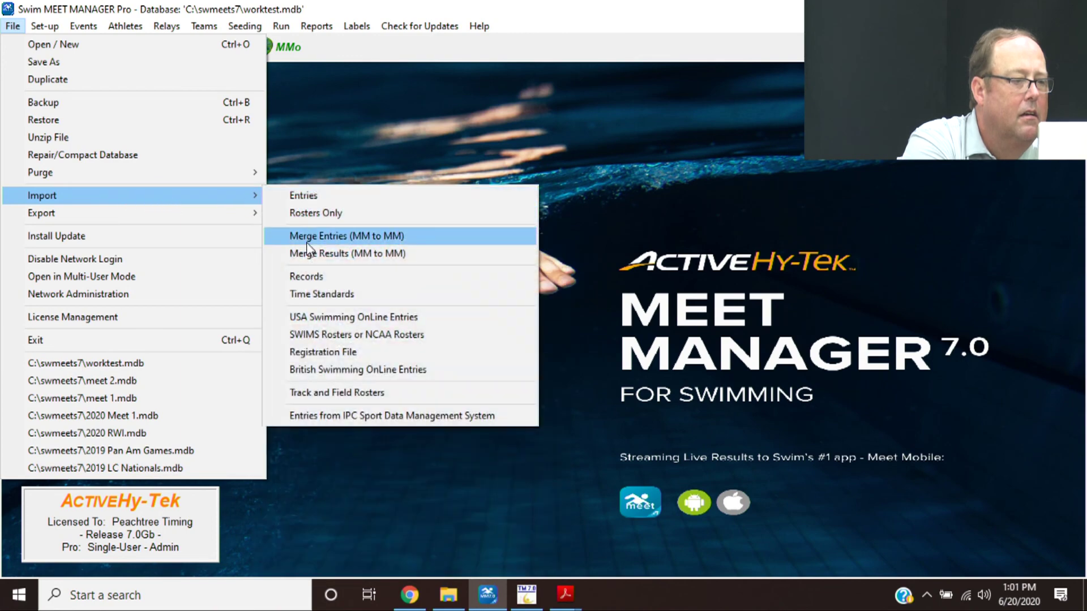
click(304, 254)
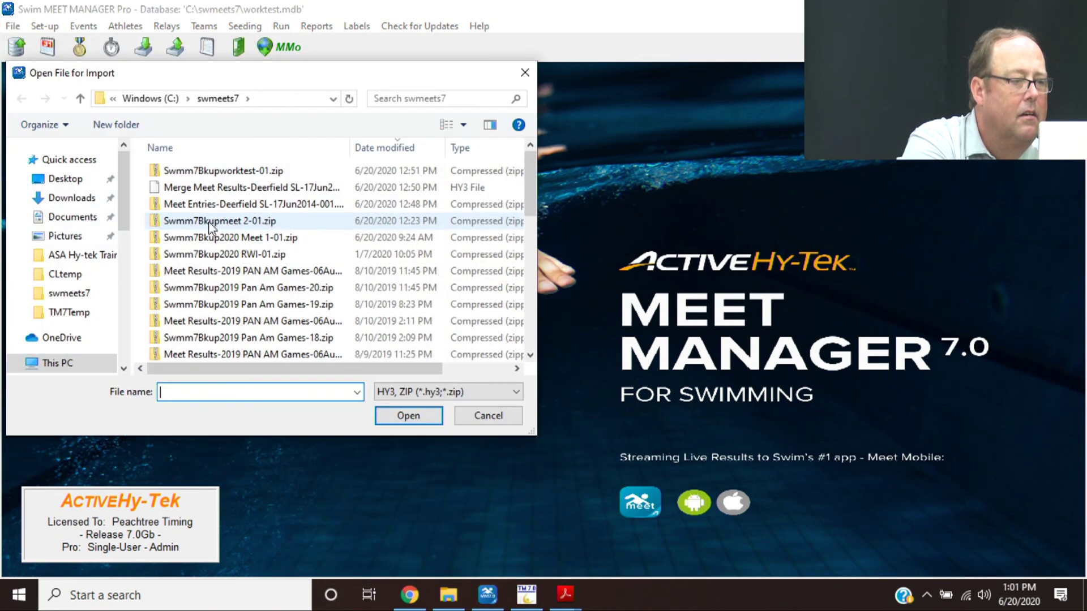
click(219, 190)
double_click(220, 192)
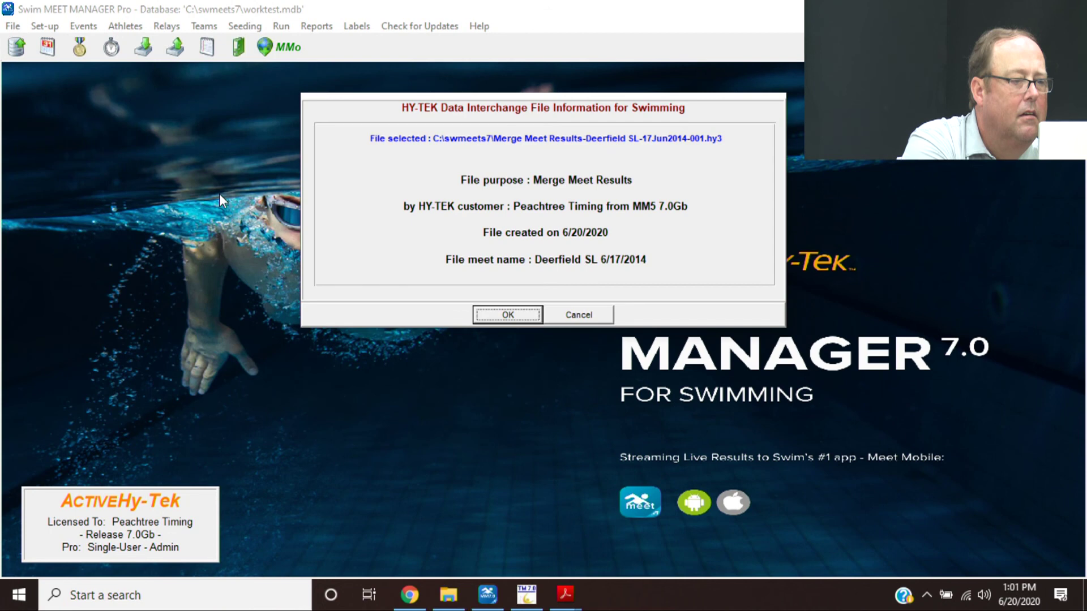
click(508, 315)
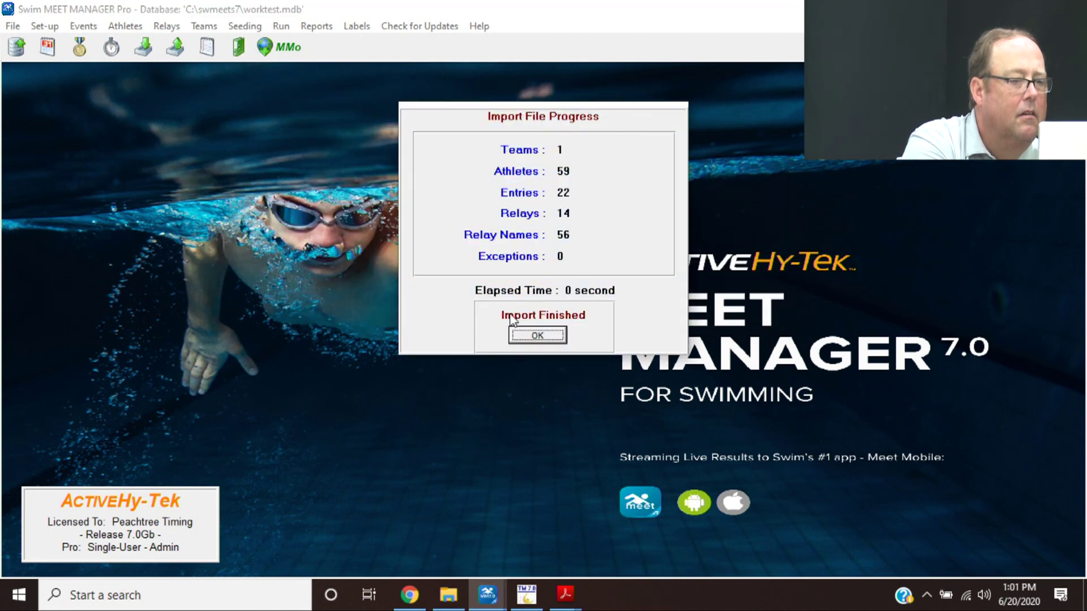
click(538, 335)
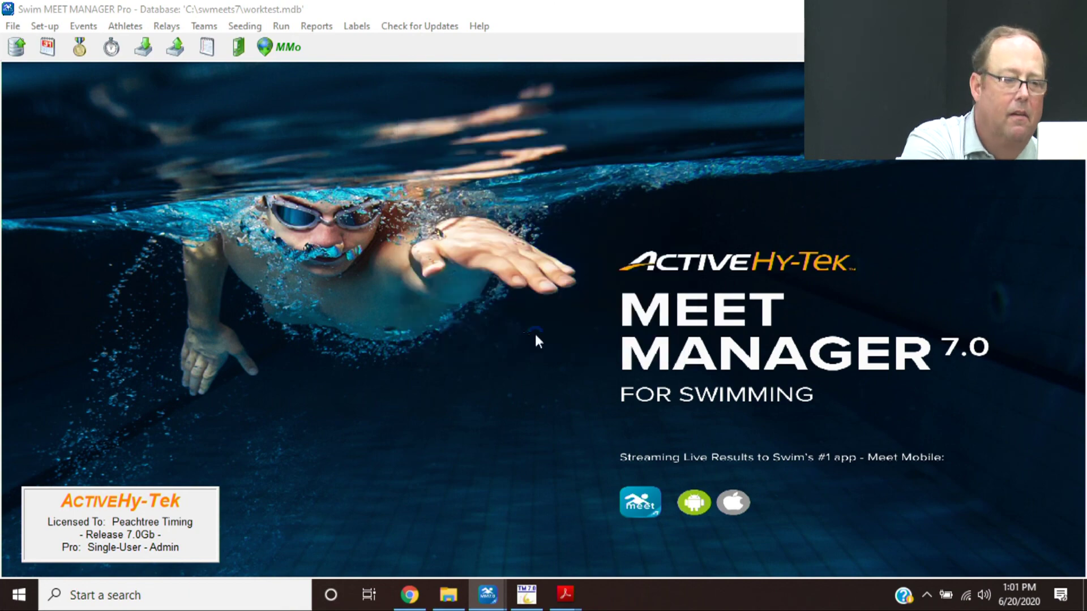
- Open Run the Meet and page through events 1–36, selecting event 2, Boys 6 & Under relay
click(280, 26)
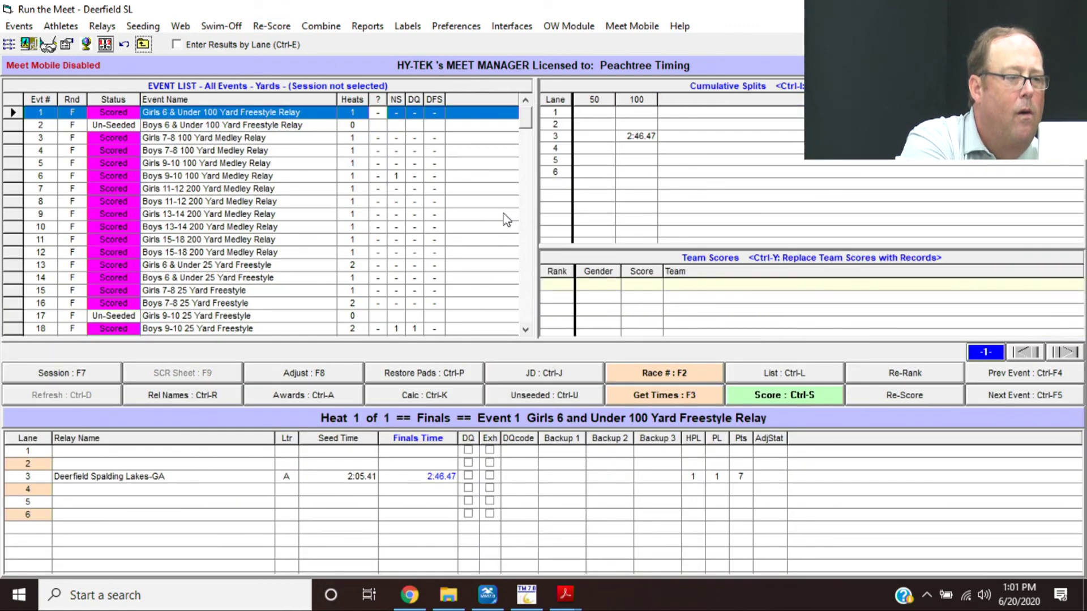
click(528, 240)
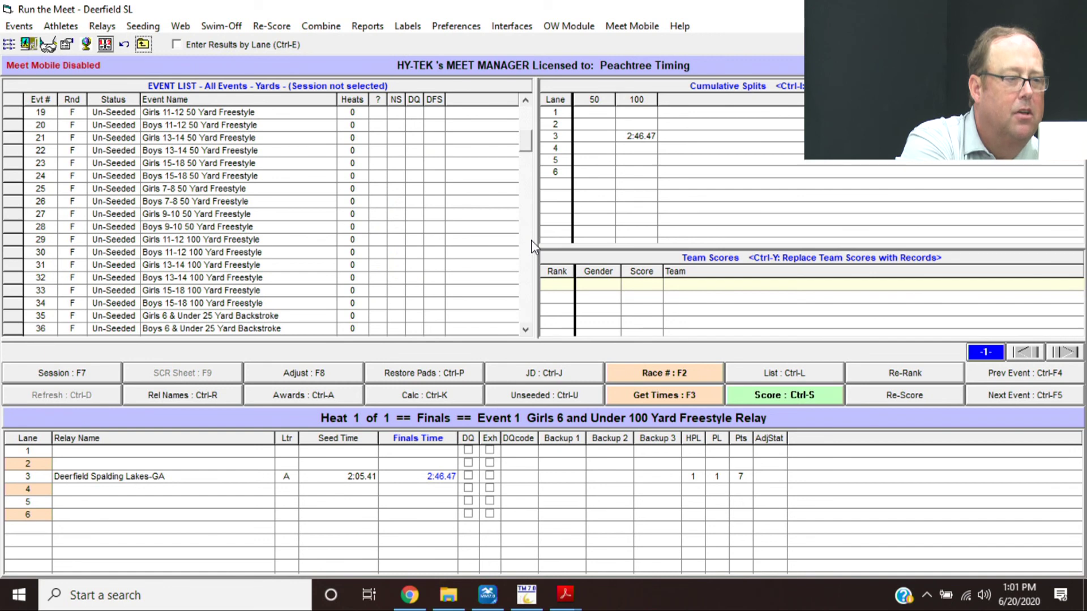
click(530, 118)
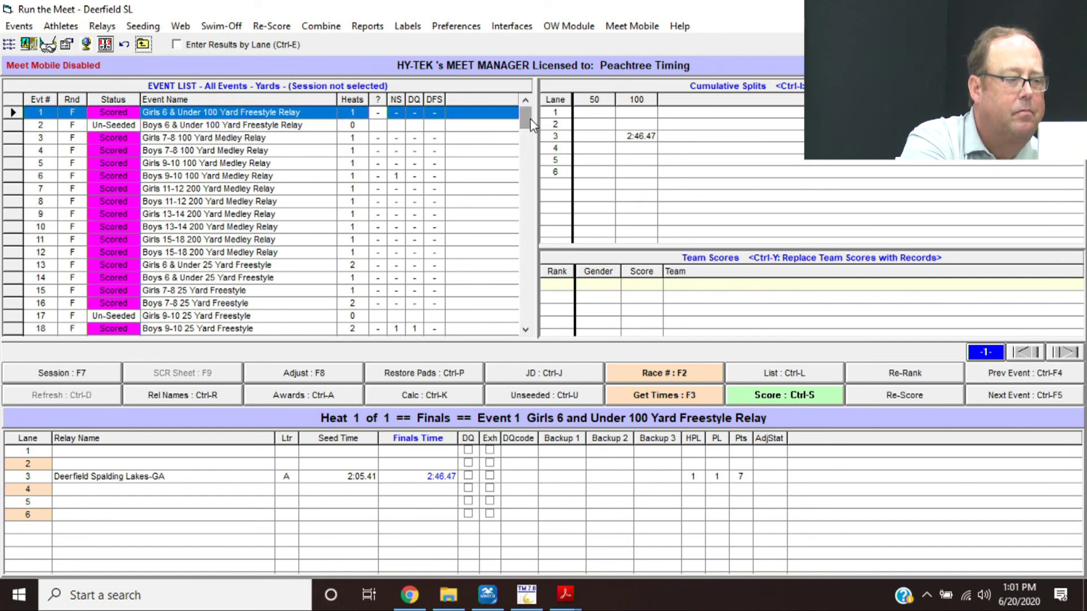
click(249, 125)
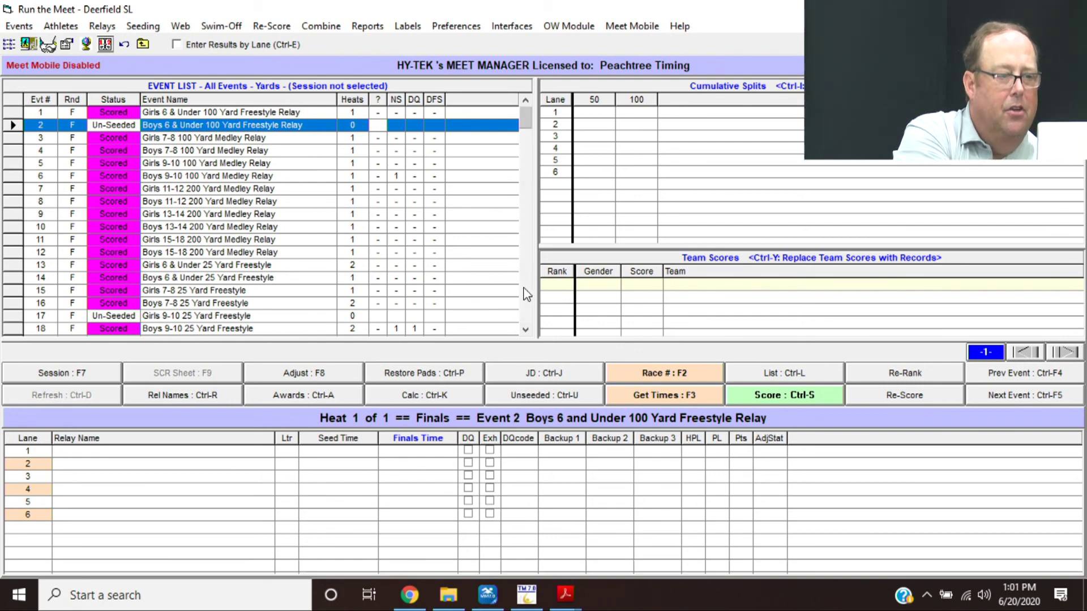
scroll(532, 306, down, 20)
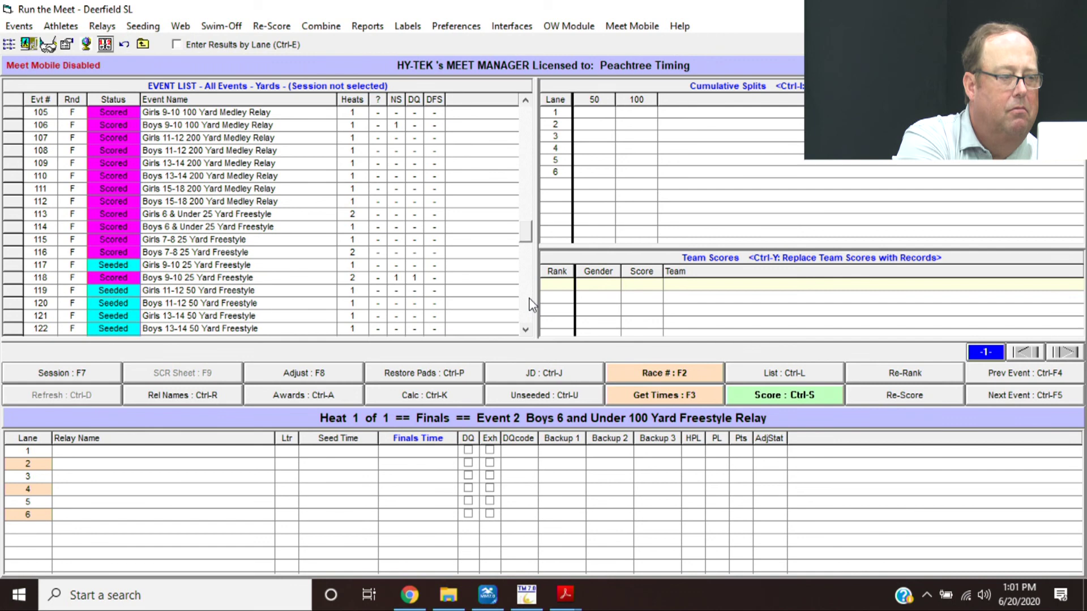
click(532, 135)
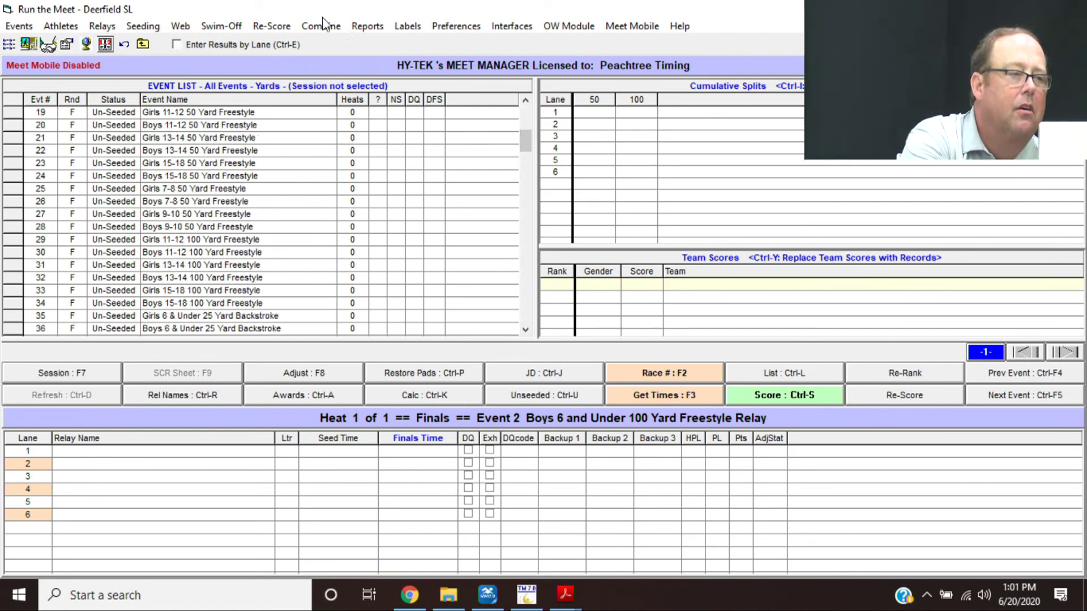
click(526, 118)
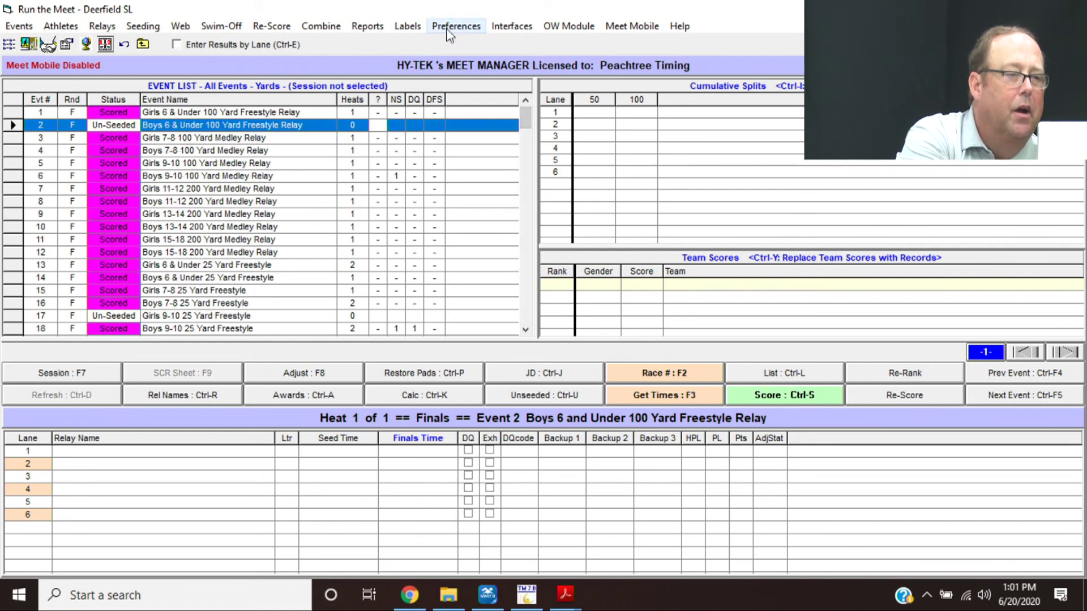
- Combine source event 1 into target event 101 using Copy and Delete from Source
click(320, 27)
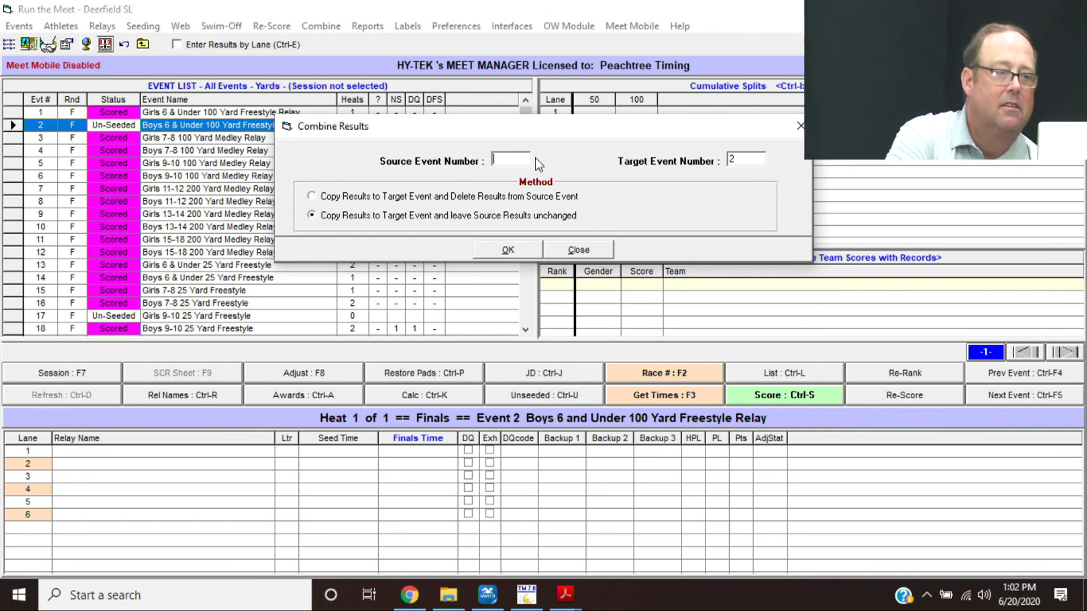
text(1)
key(Tab)
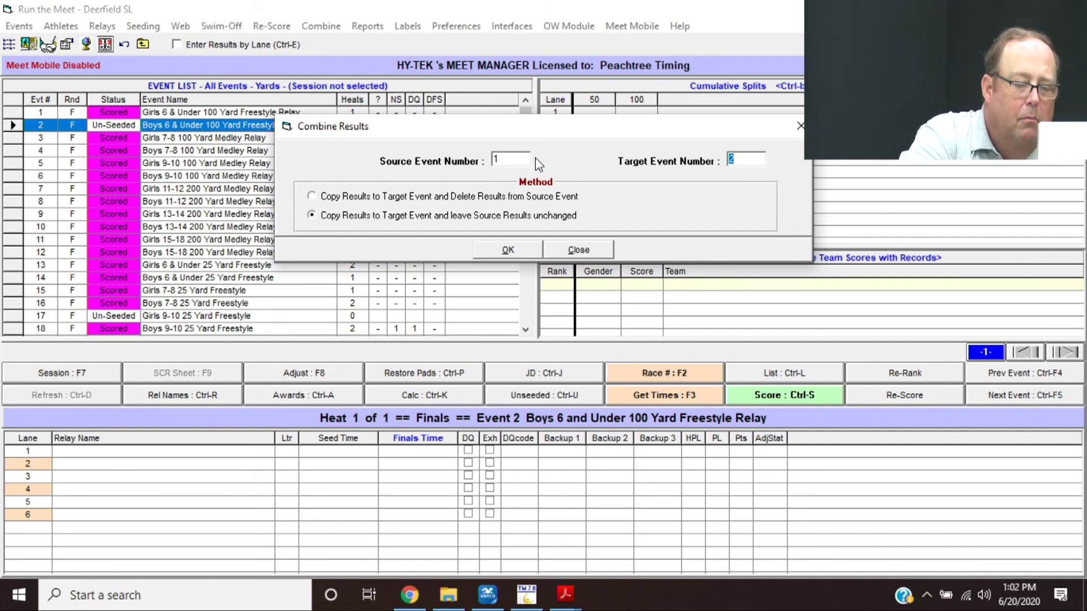
text(101)
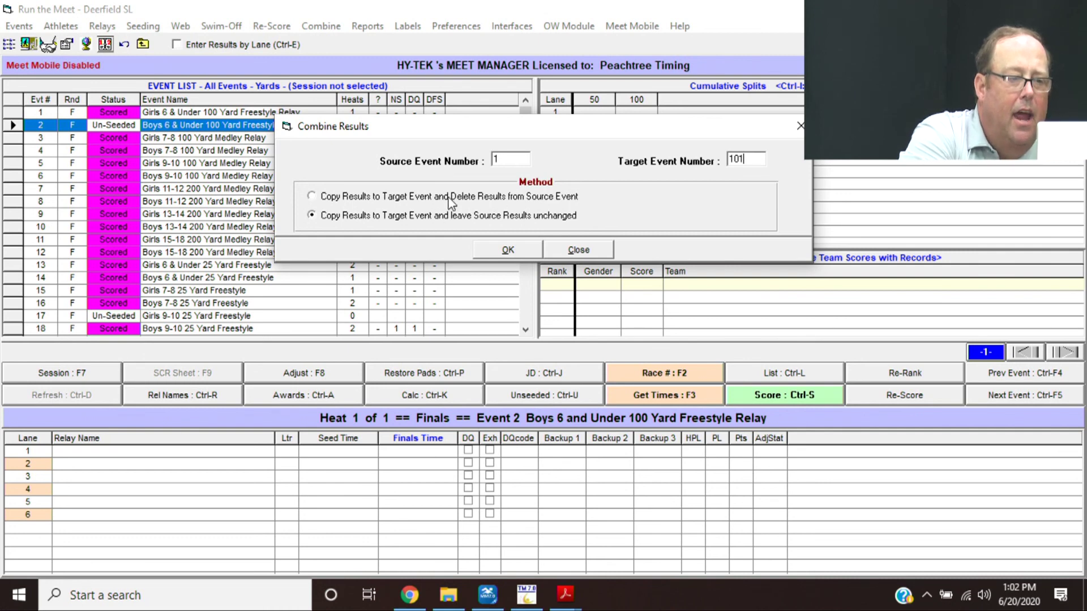
click(311, 199)
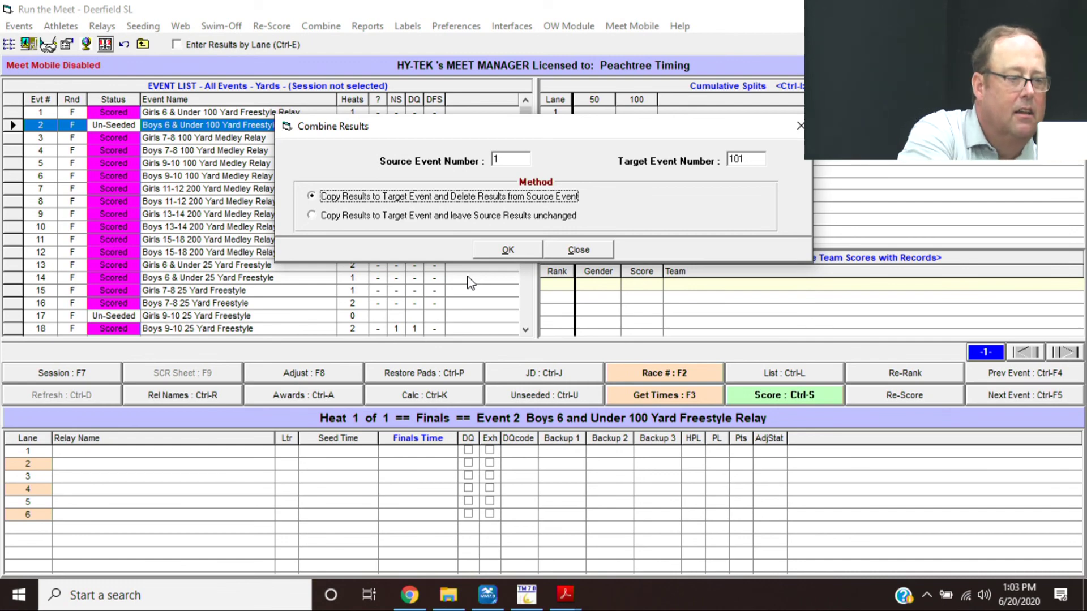
click(506, 251)
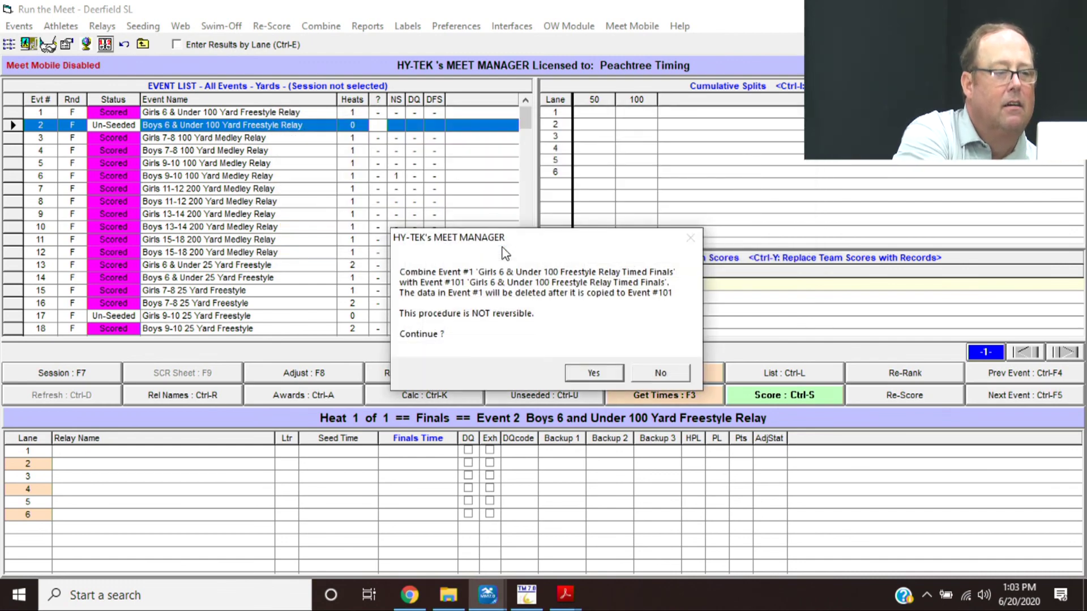
click(593, 373)
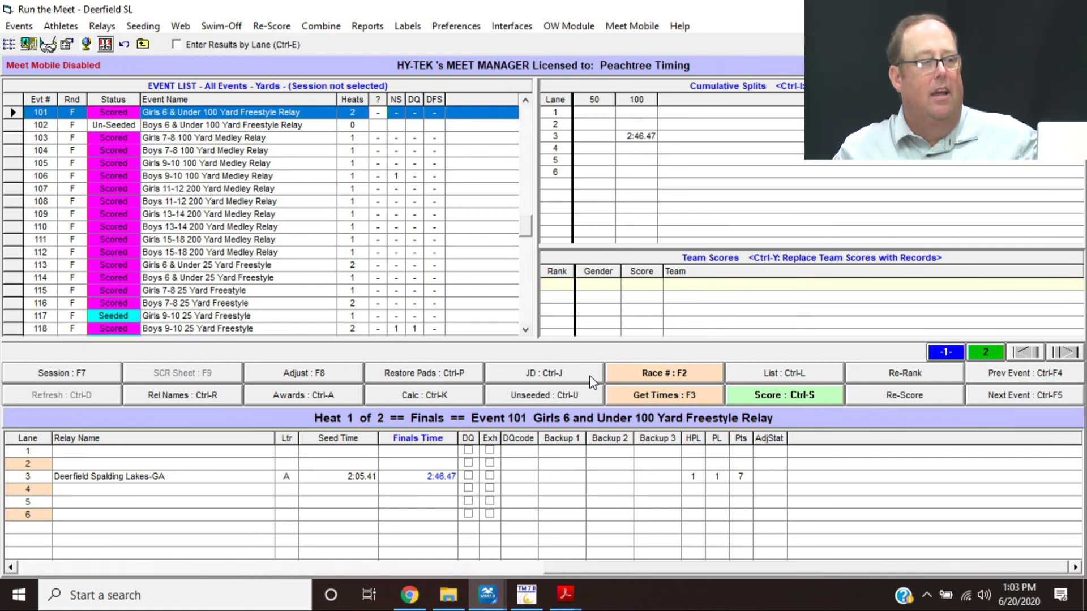
- Score with Ctrl-S and review Combined Team Scores: Deerfield Spalding Lakes first with 91 points
key(ctrl+s)
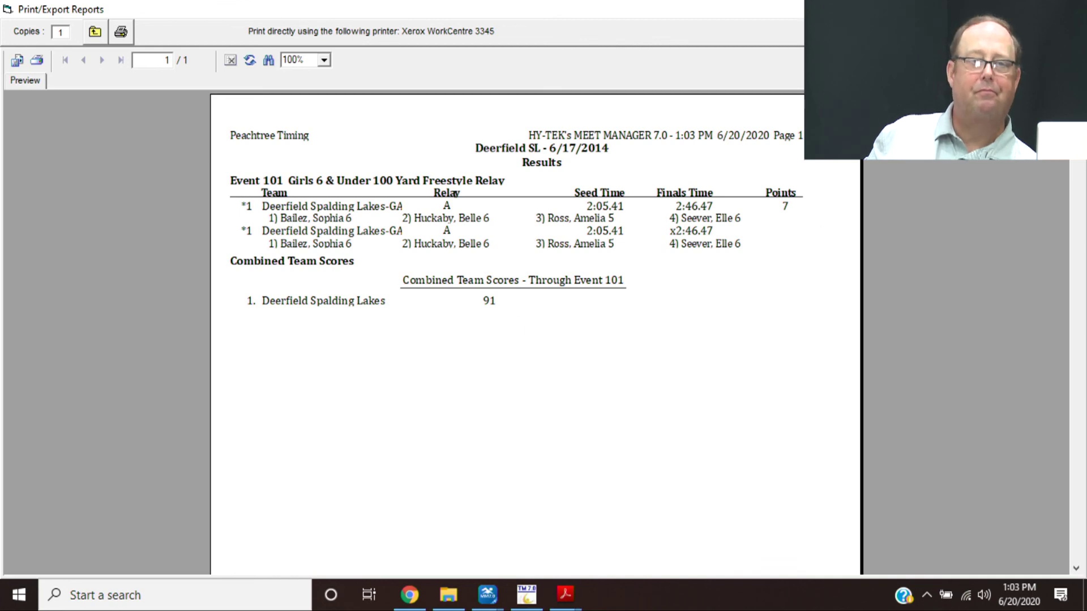
key(Escape)
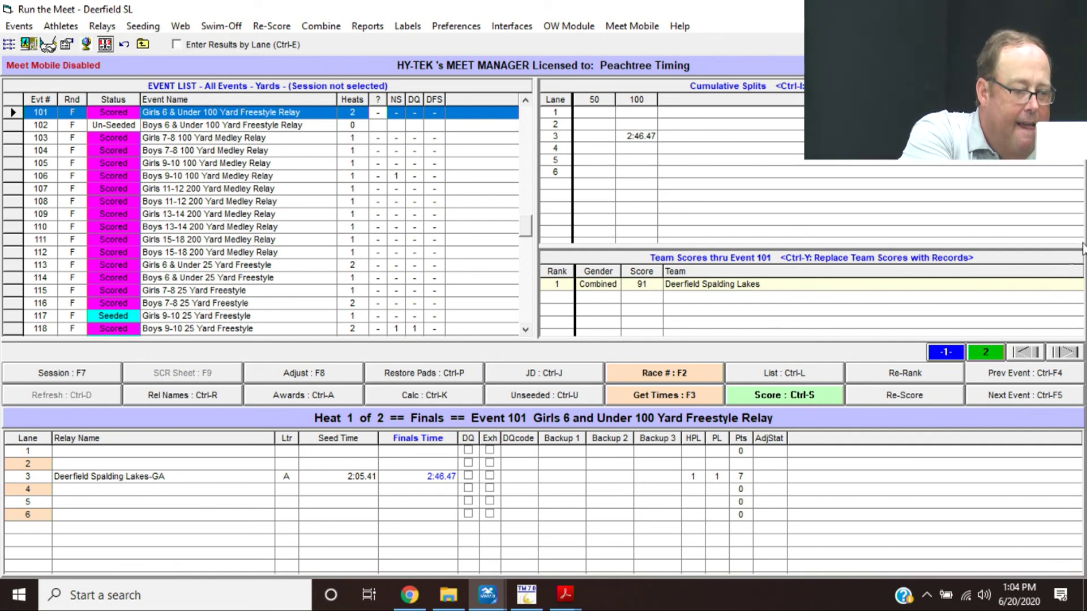
mouse_move(564, 597)
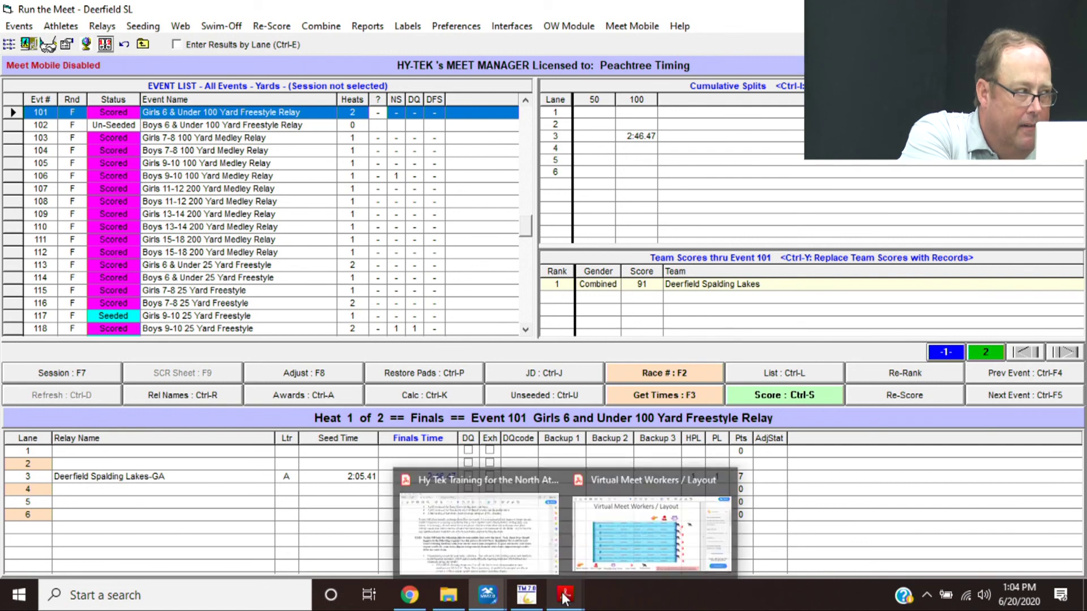